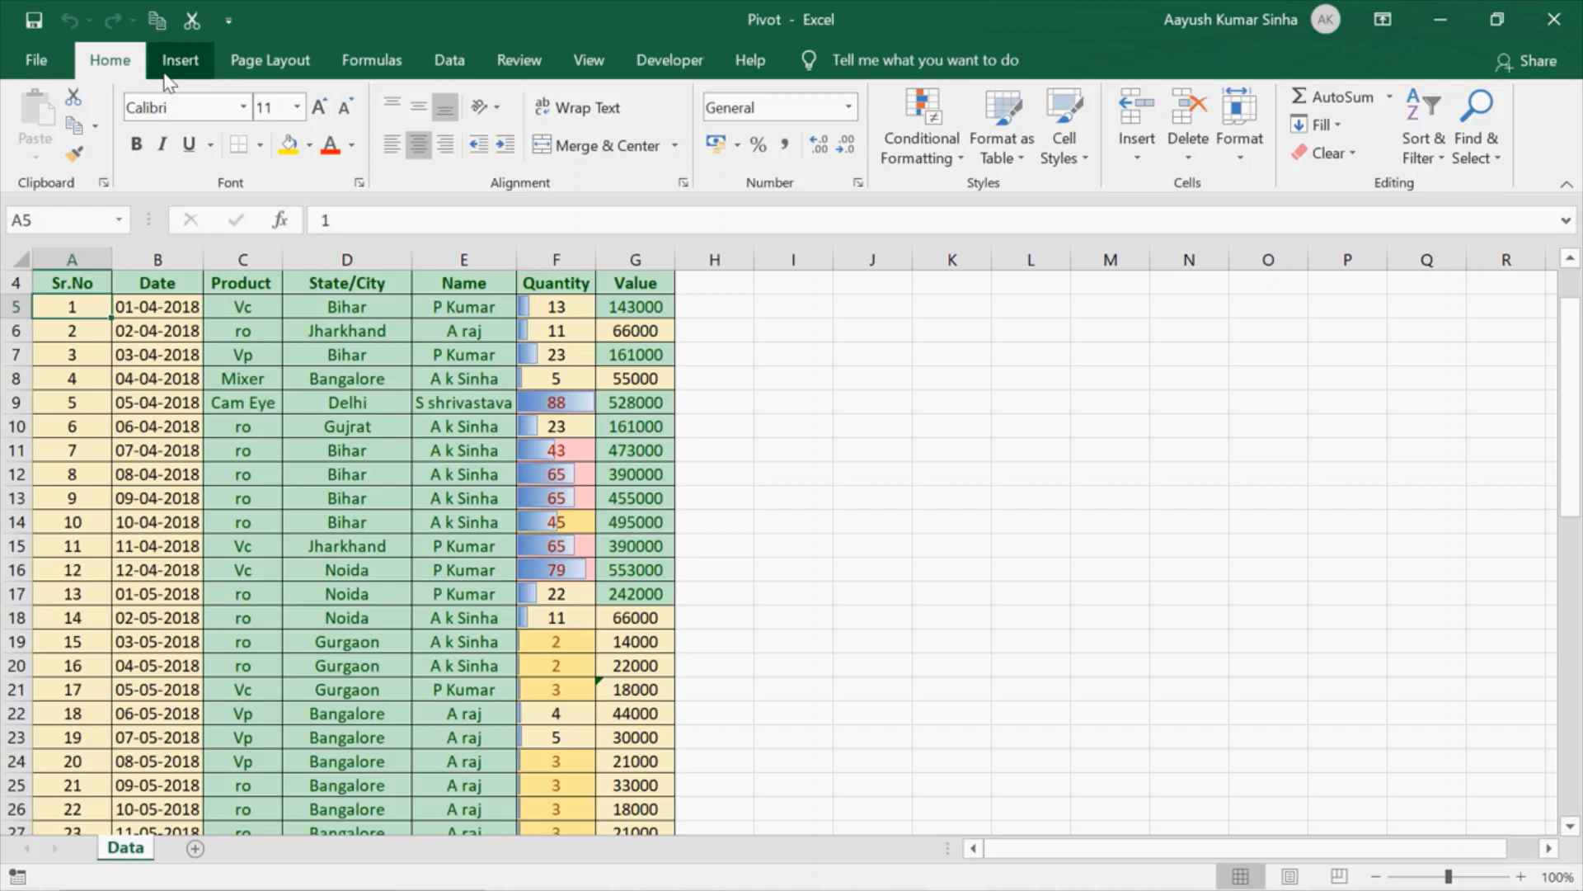
- Create a PivotTable on a new worksheet from the whole data table, range Data!$A$4:$G$57
click(177, 63)
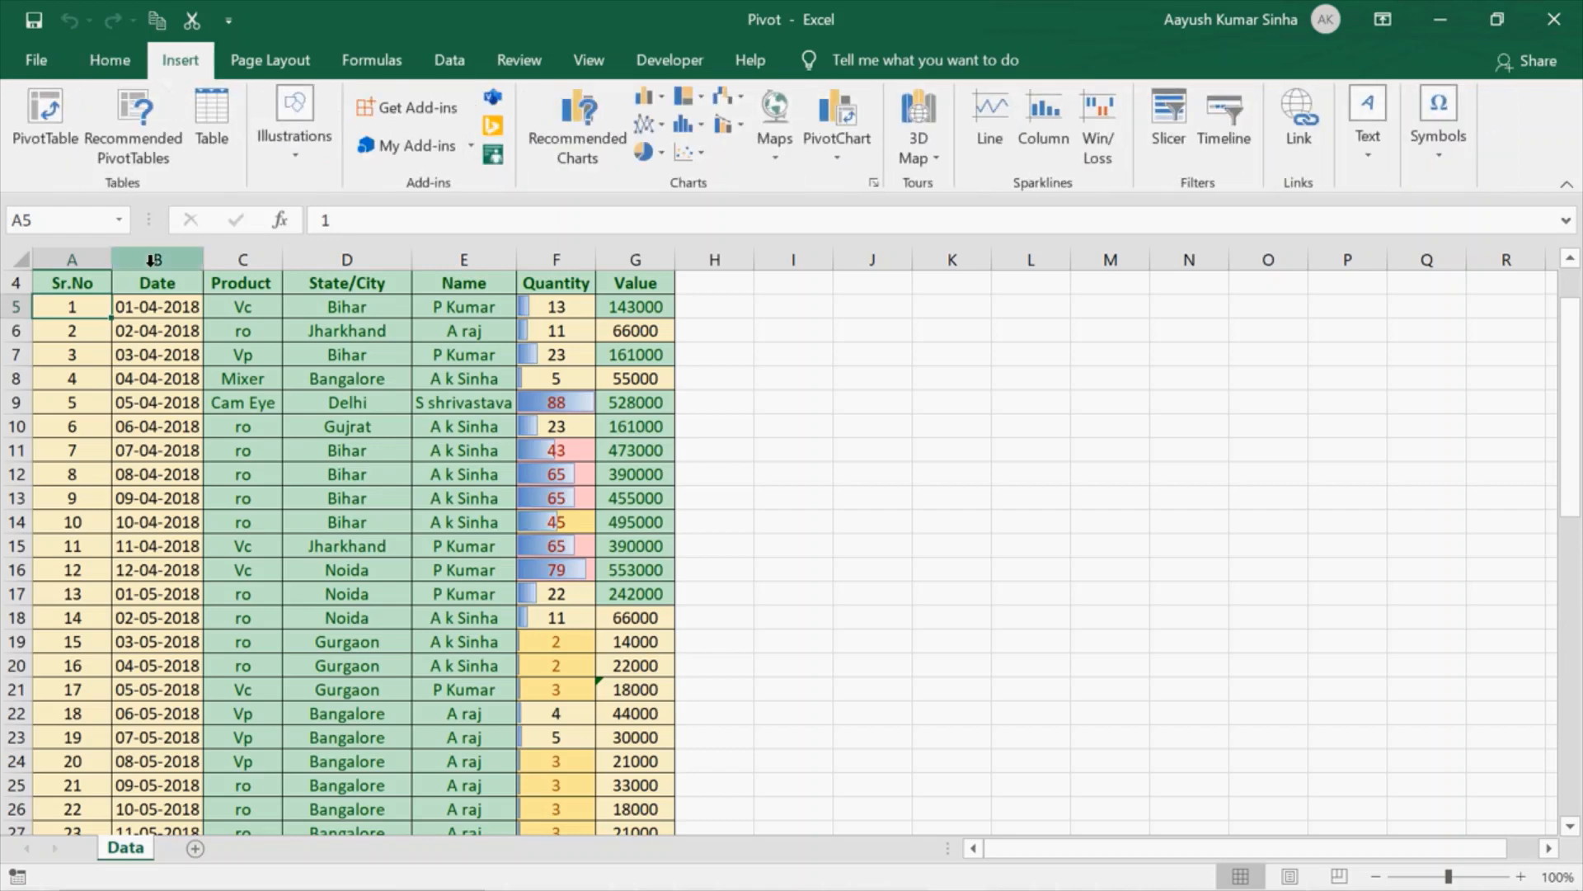
click(177, 356)
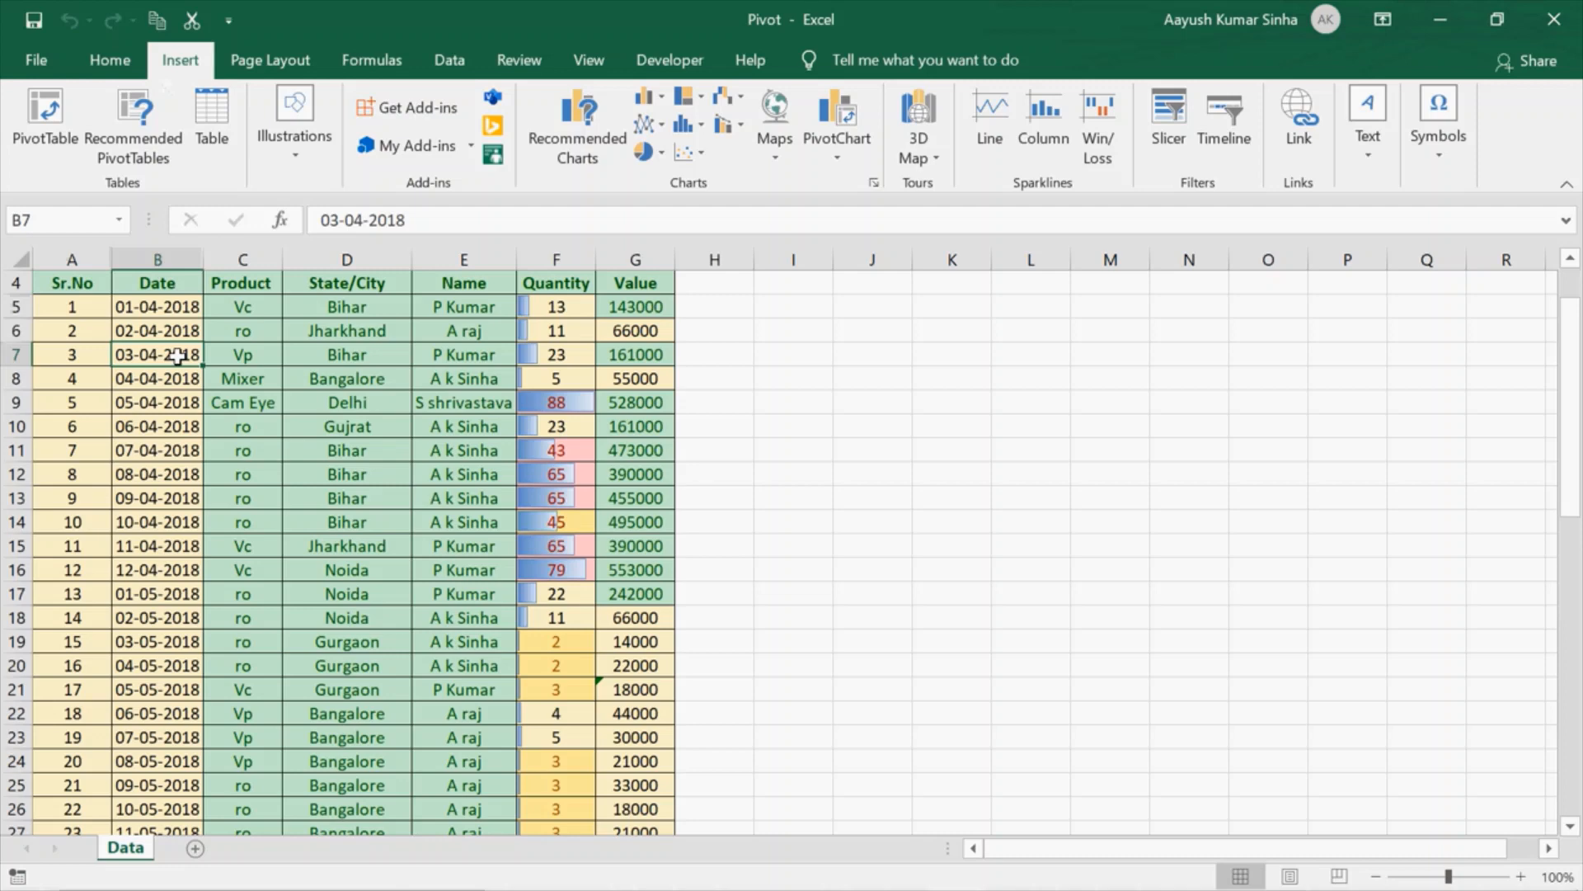
key(ctrl+a)
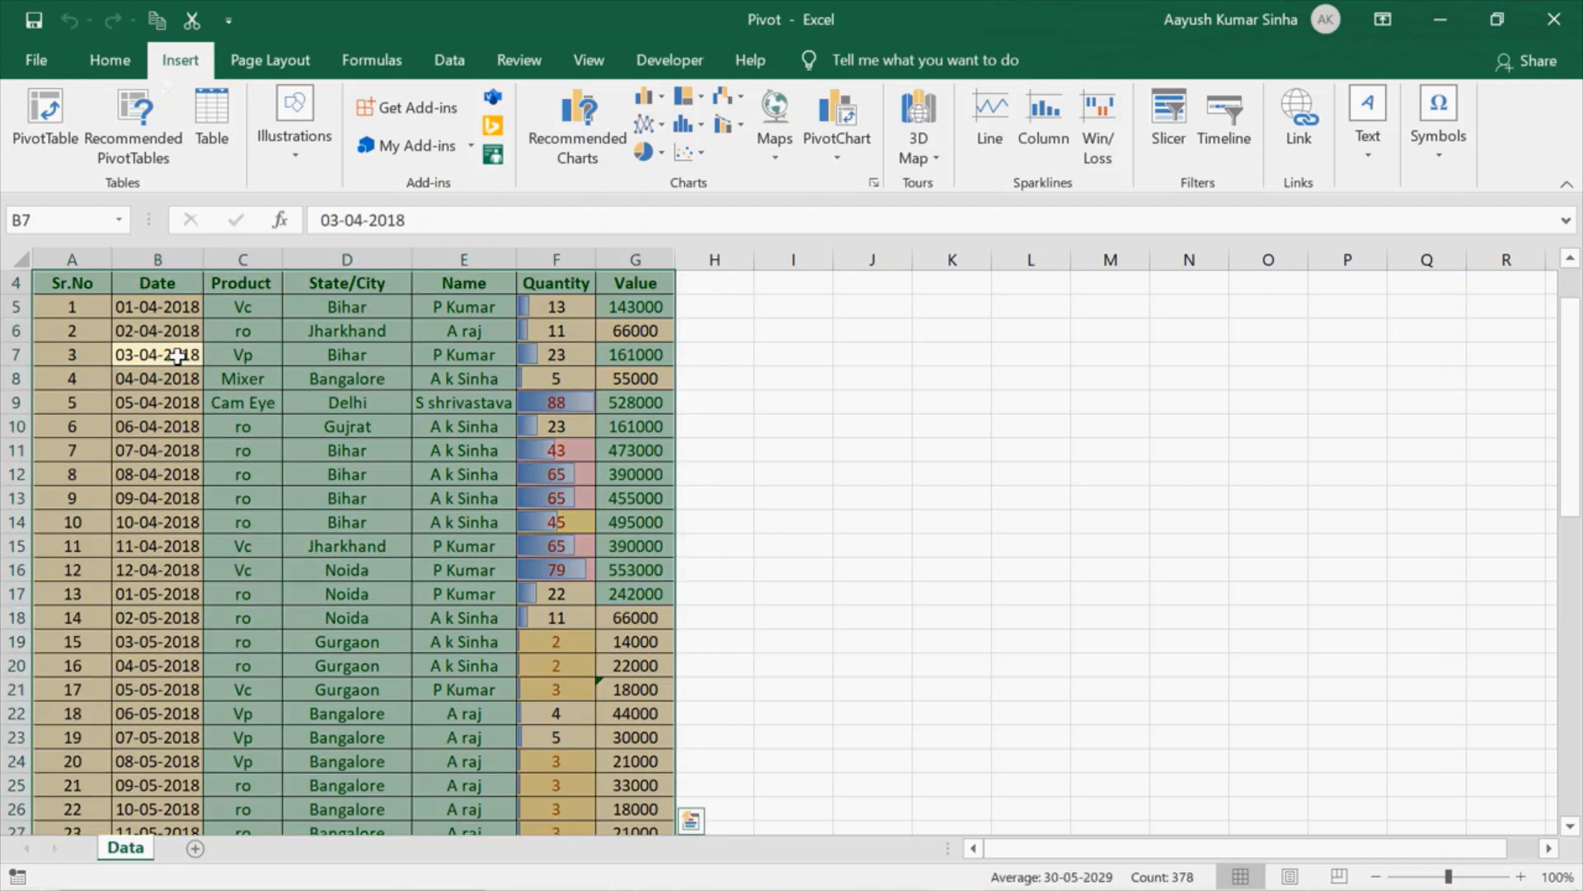
click(57, 123)
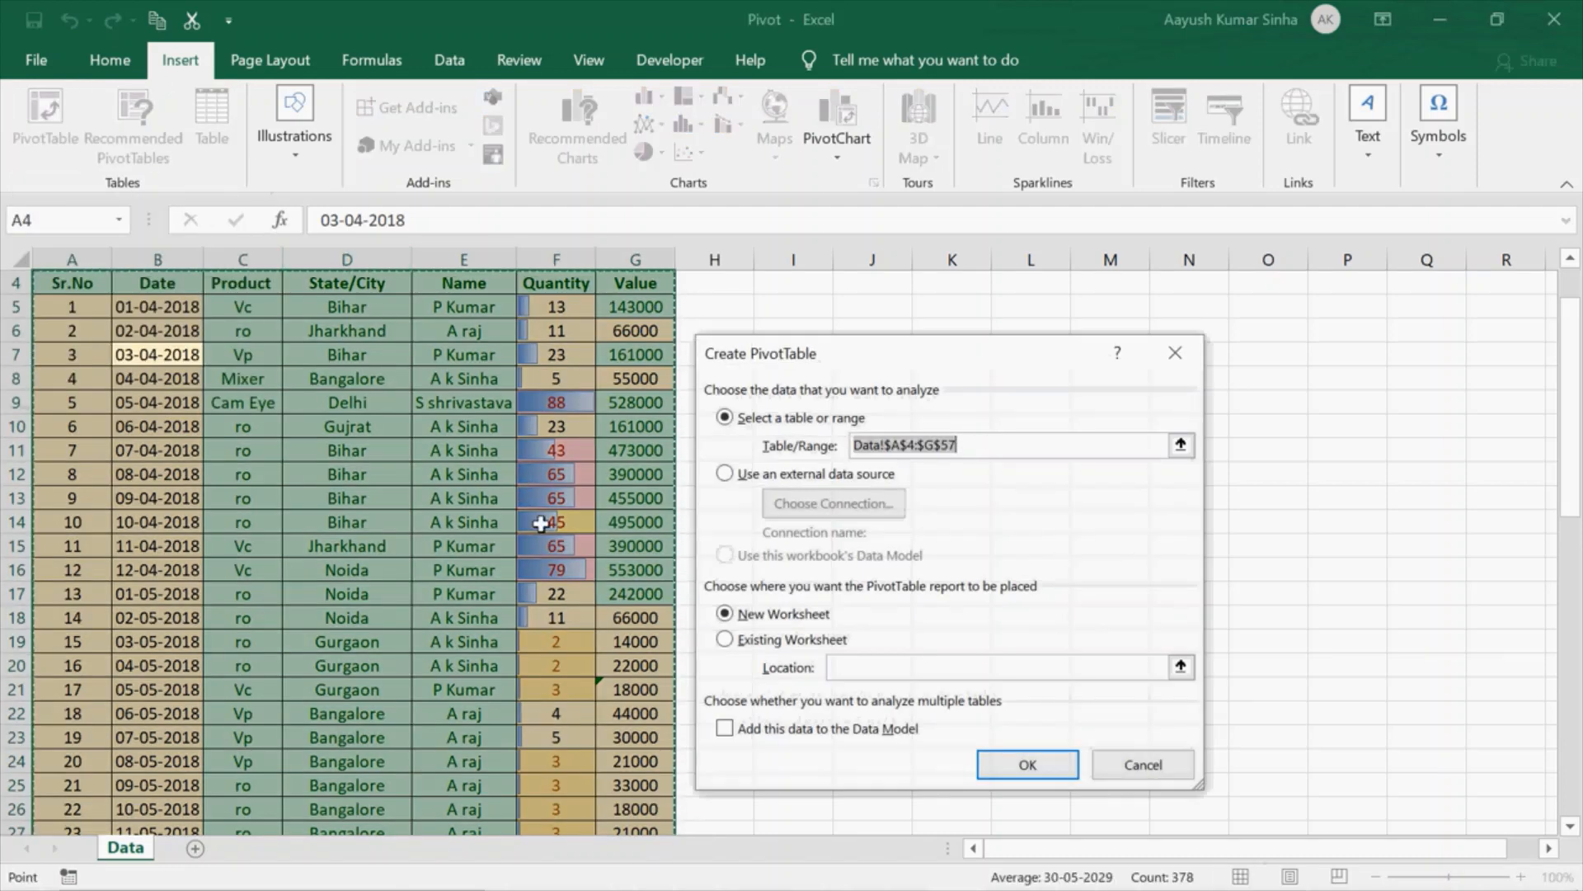
click(1022, 763)
click(531, 434)
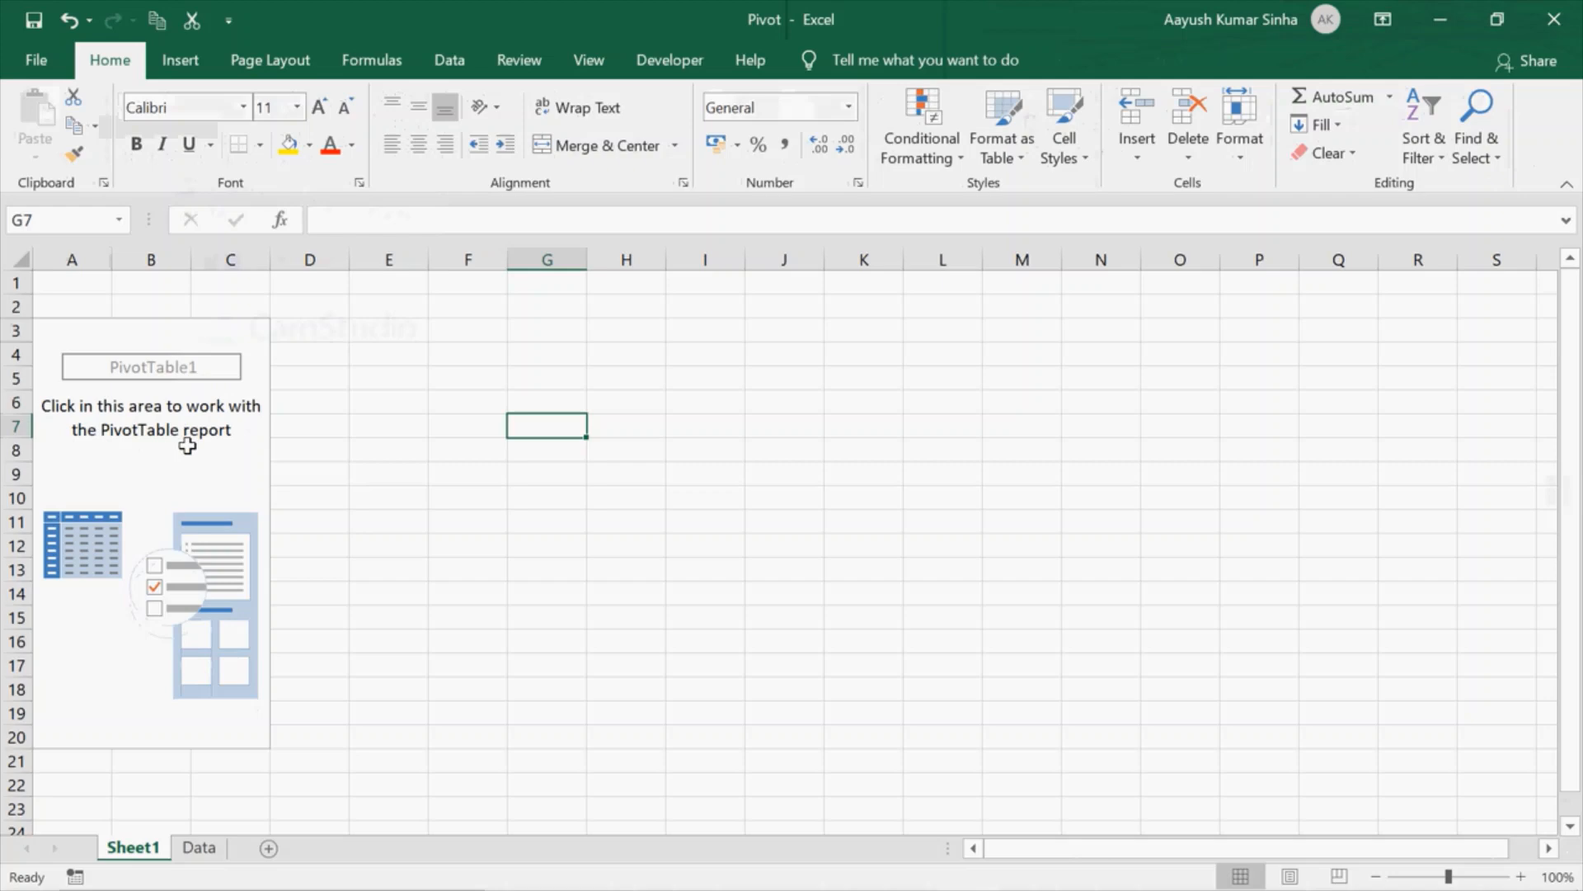
- Lay out the PivotTable with Product as rows, Sum of Value as values and State/City as columns
click(188, 446)
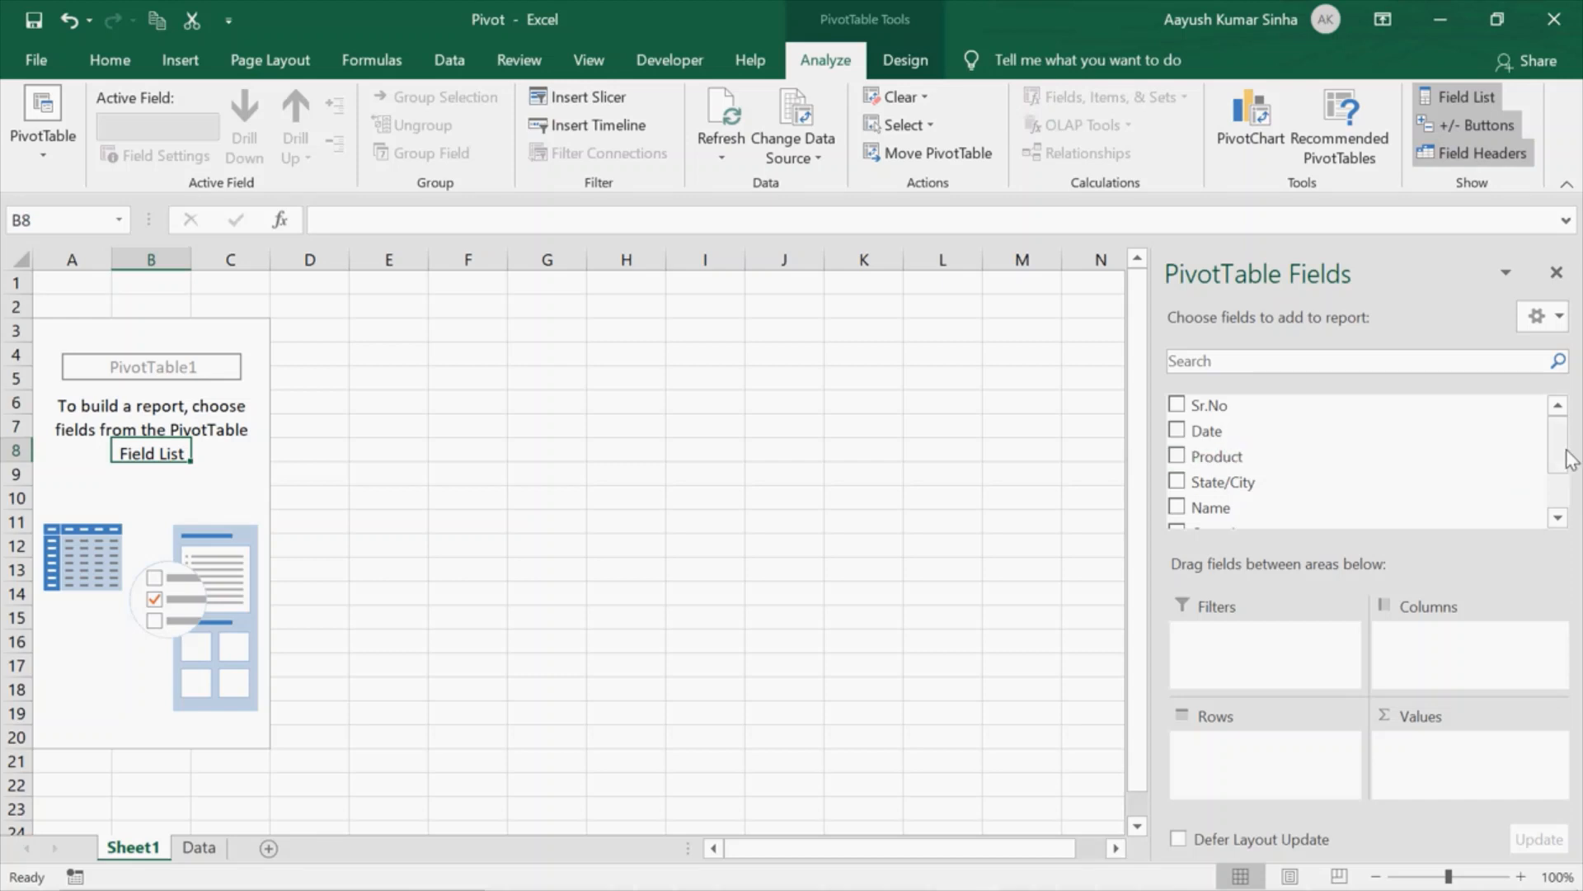
drag(1558, 456, 1552, 419)
mouse_move(1557, 472)
mouse_down()
mouse_move(1557, 507)
mouse_move(1541, 453)
mouse_up()
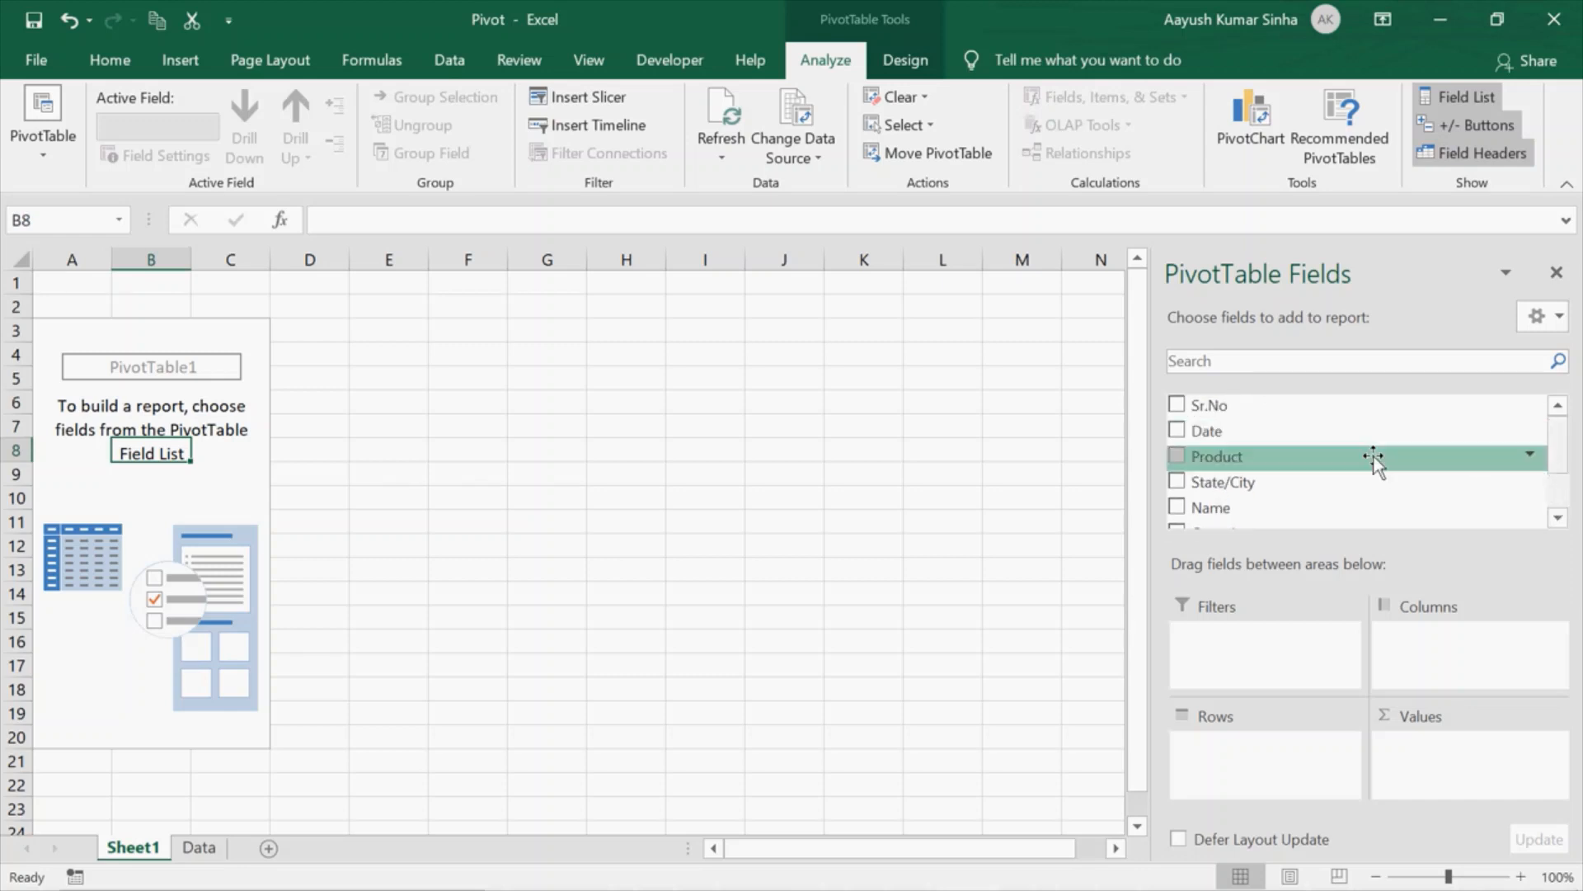
drag(1285, 464, 1218, 766)
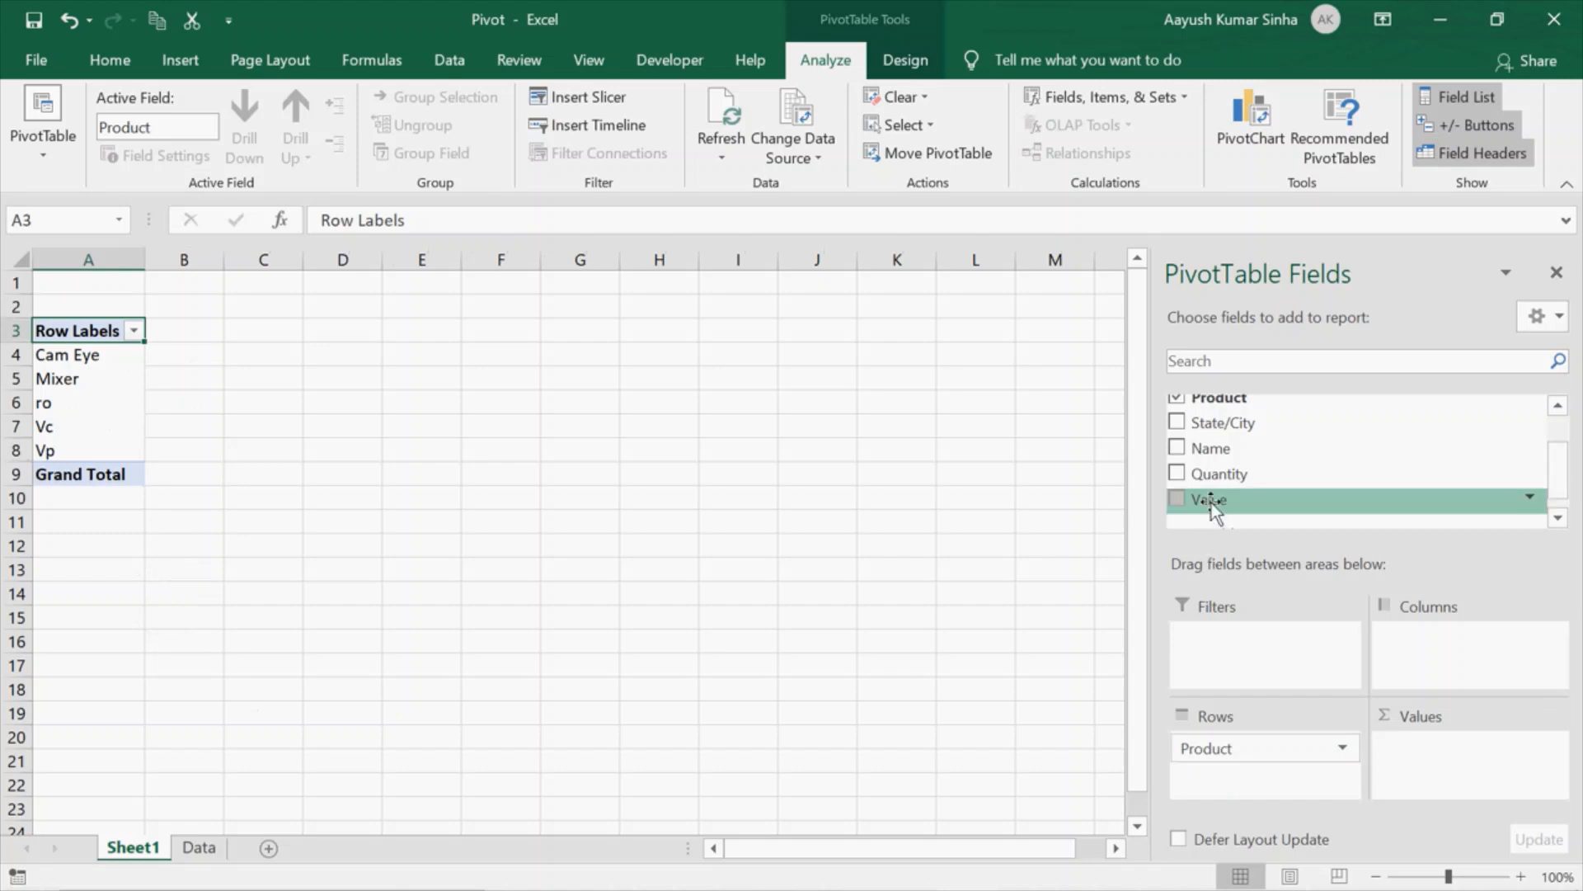
drag(1213, 503, 1445, 771)
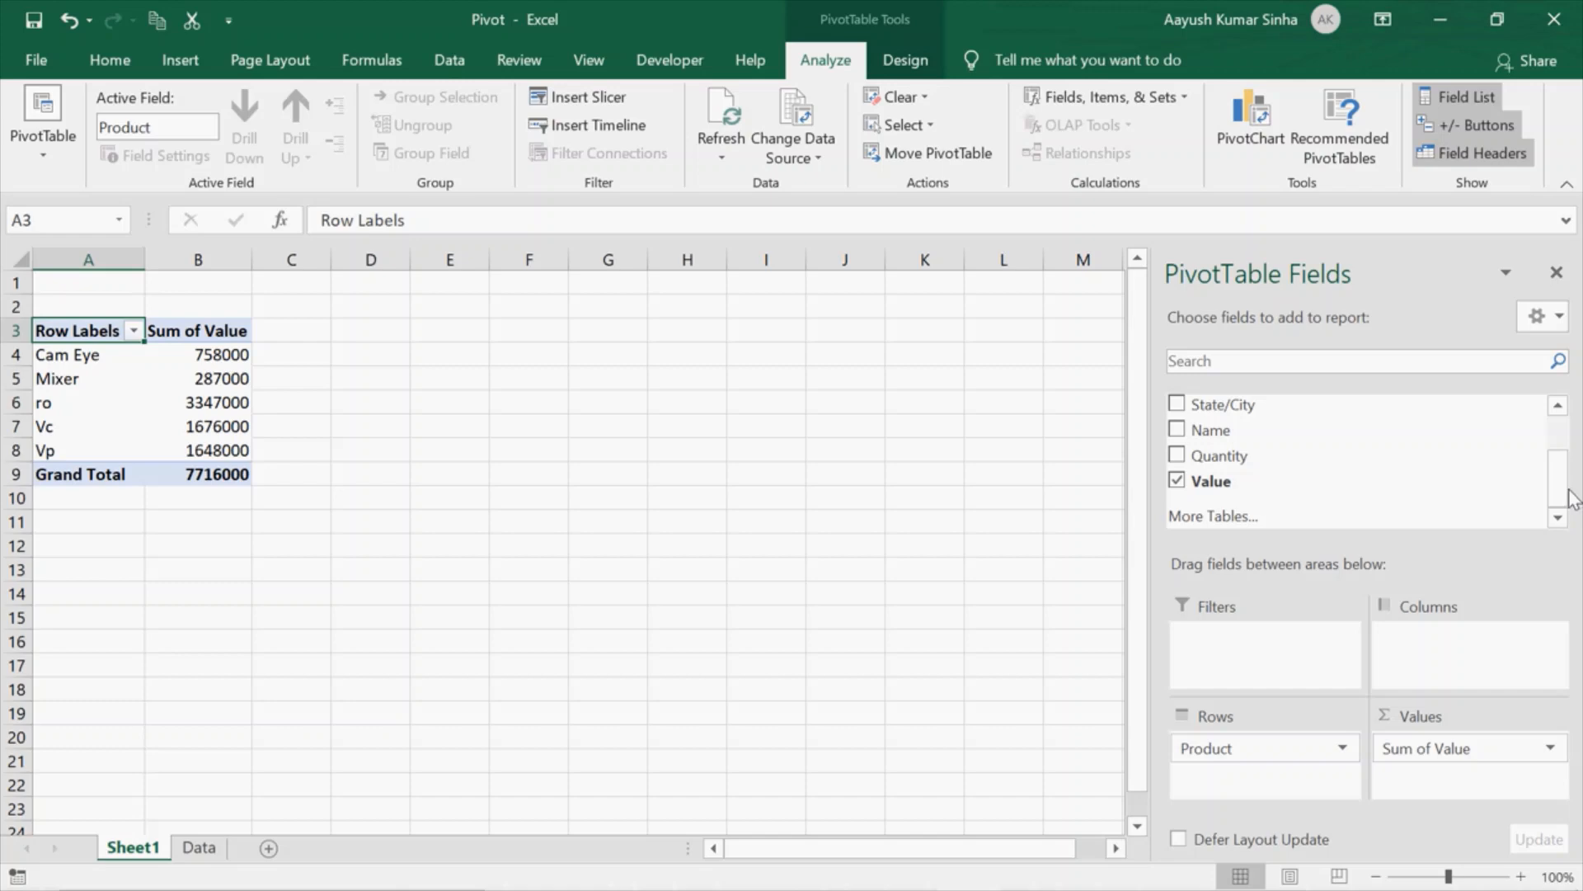
drag(1561, 495, 1563, 490)
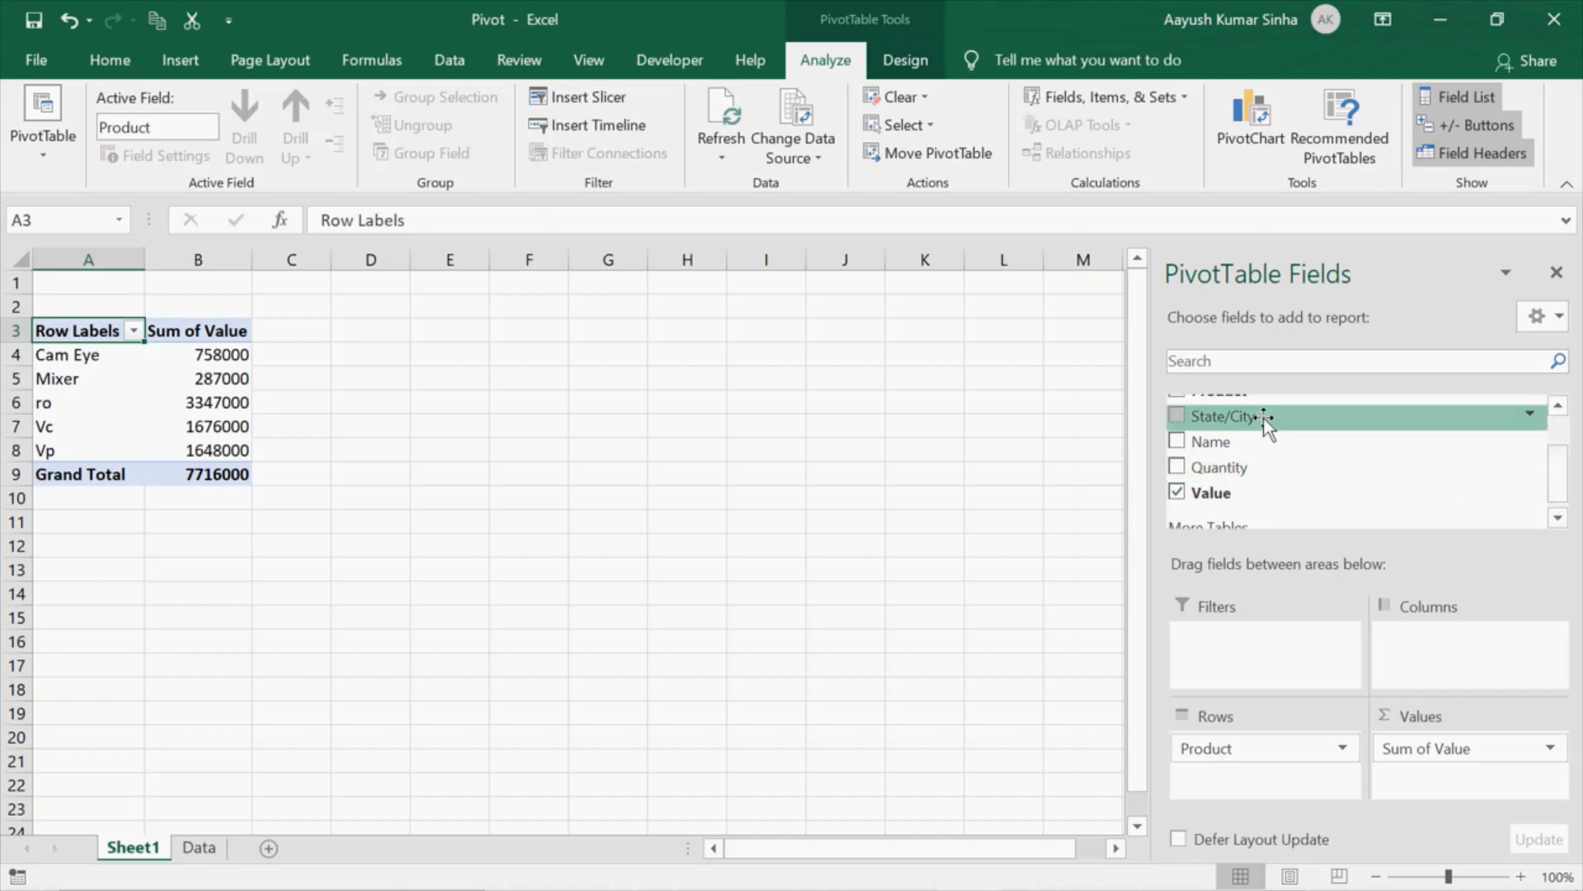
drag(1266, 420, 1443, 670)
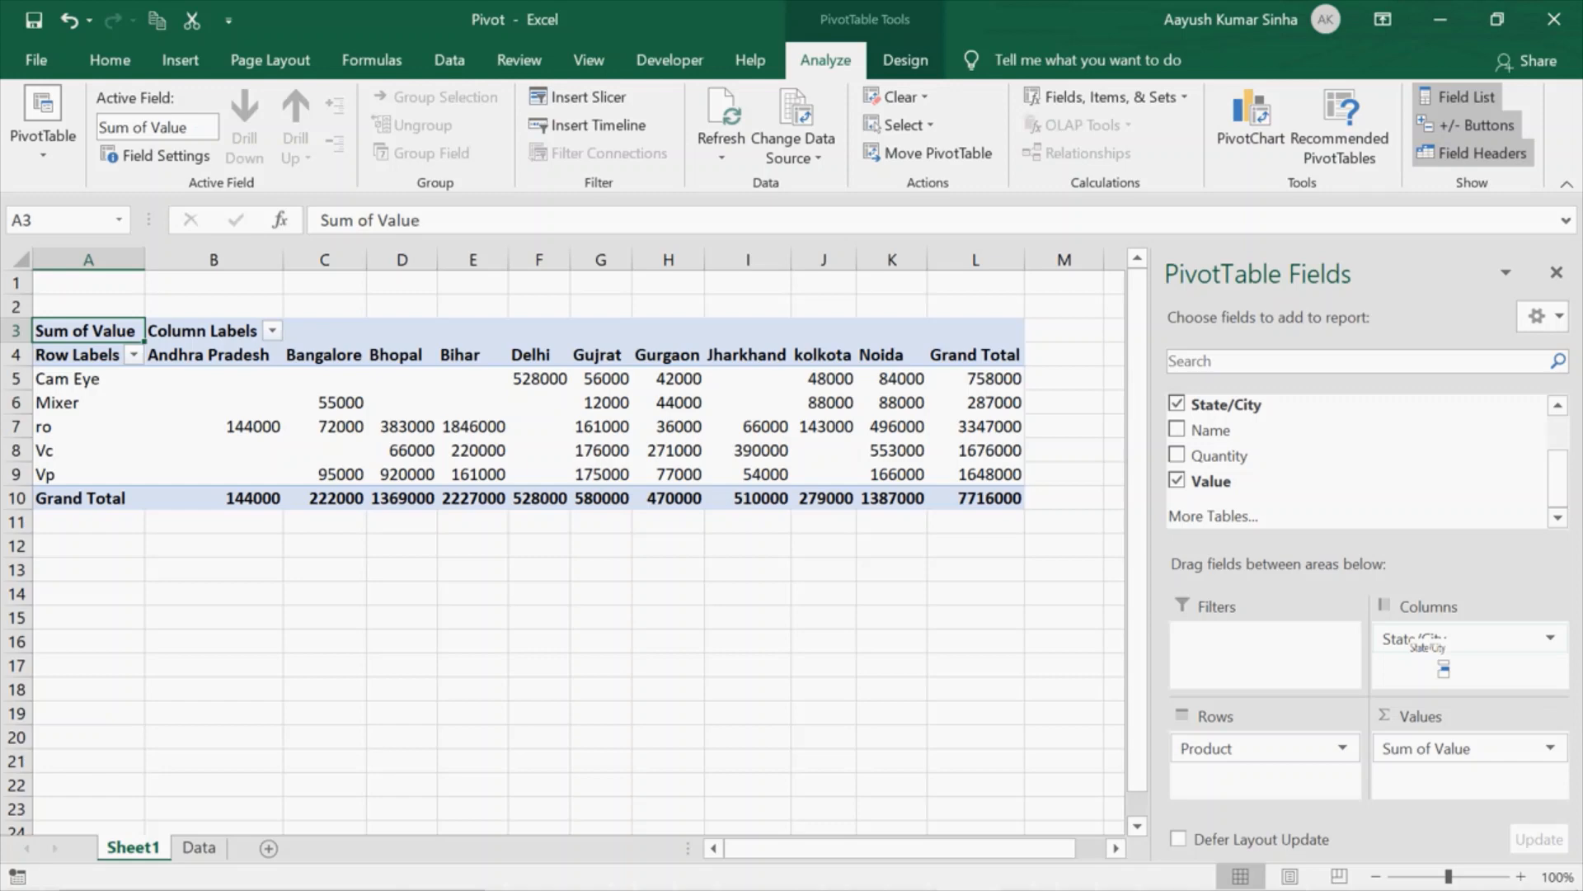
- Swap the PivotTable layout so State/City forms the rows and Product forms the columns
drag(1443, 668, 1365, 689)
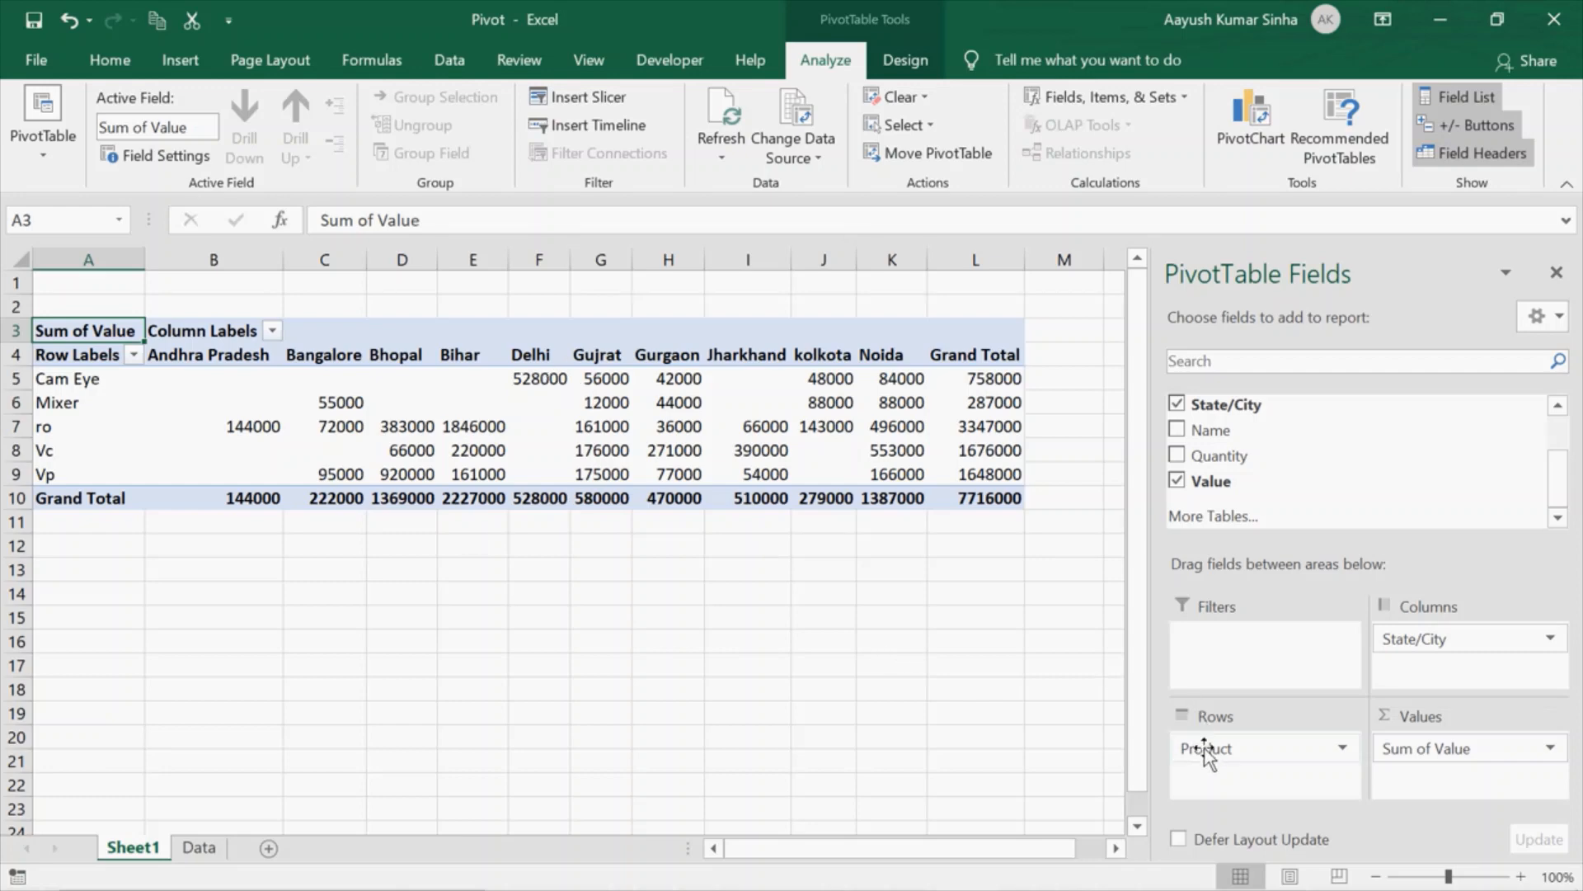
drag(1205, 753, 1251, 773)
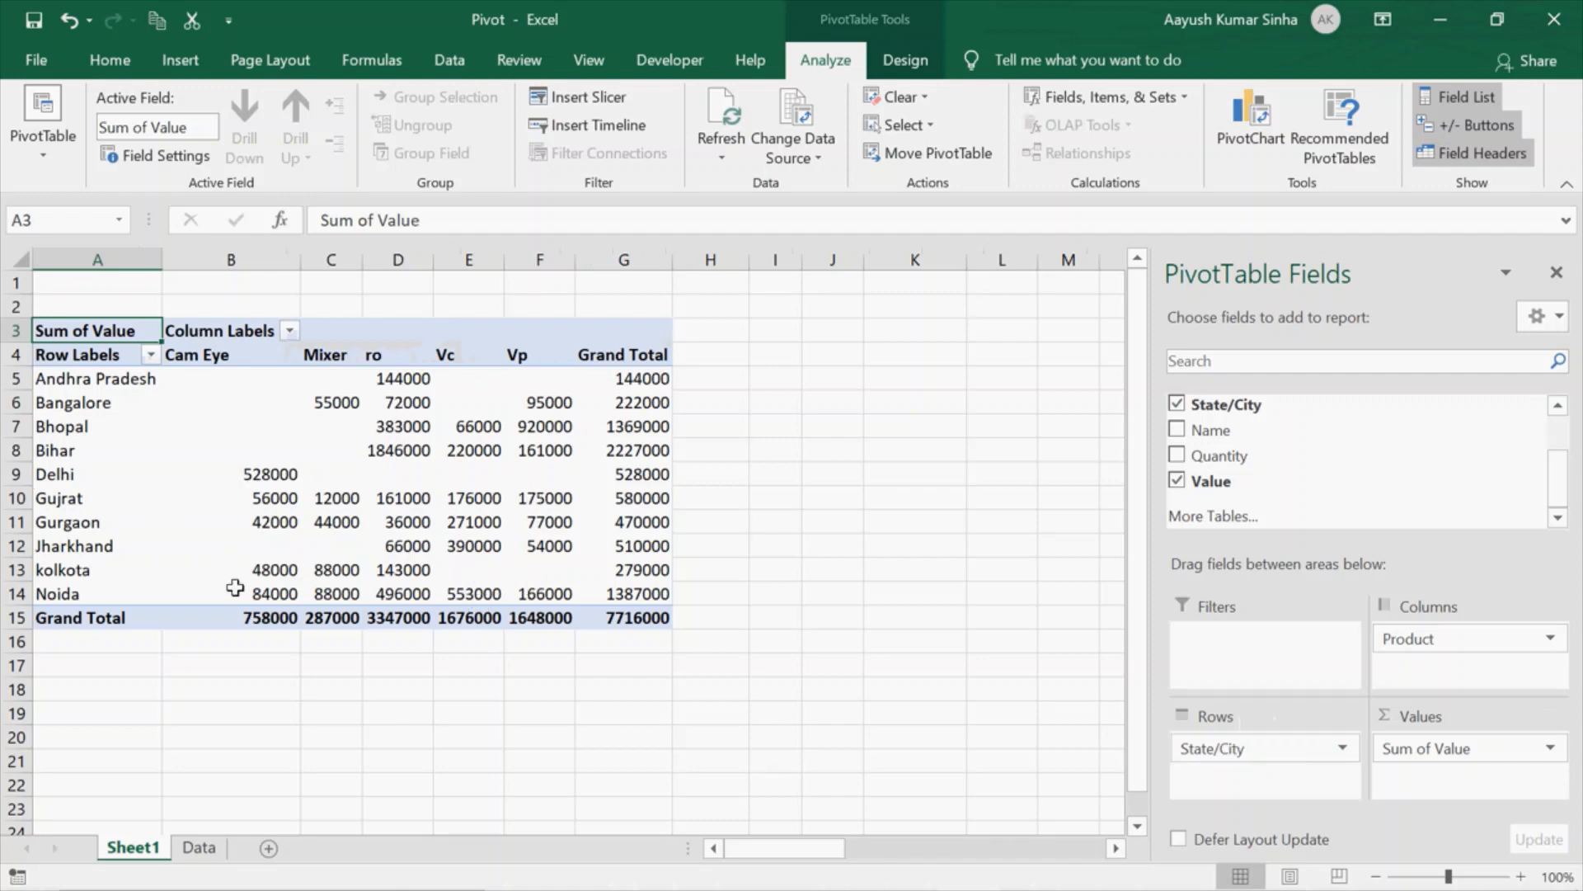
- Examine the PivotTable's values and compare them with the source records on the Data sheet
mouse_move(384, 565)
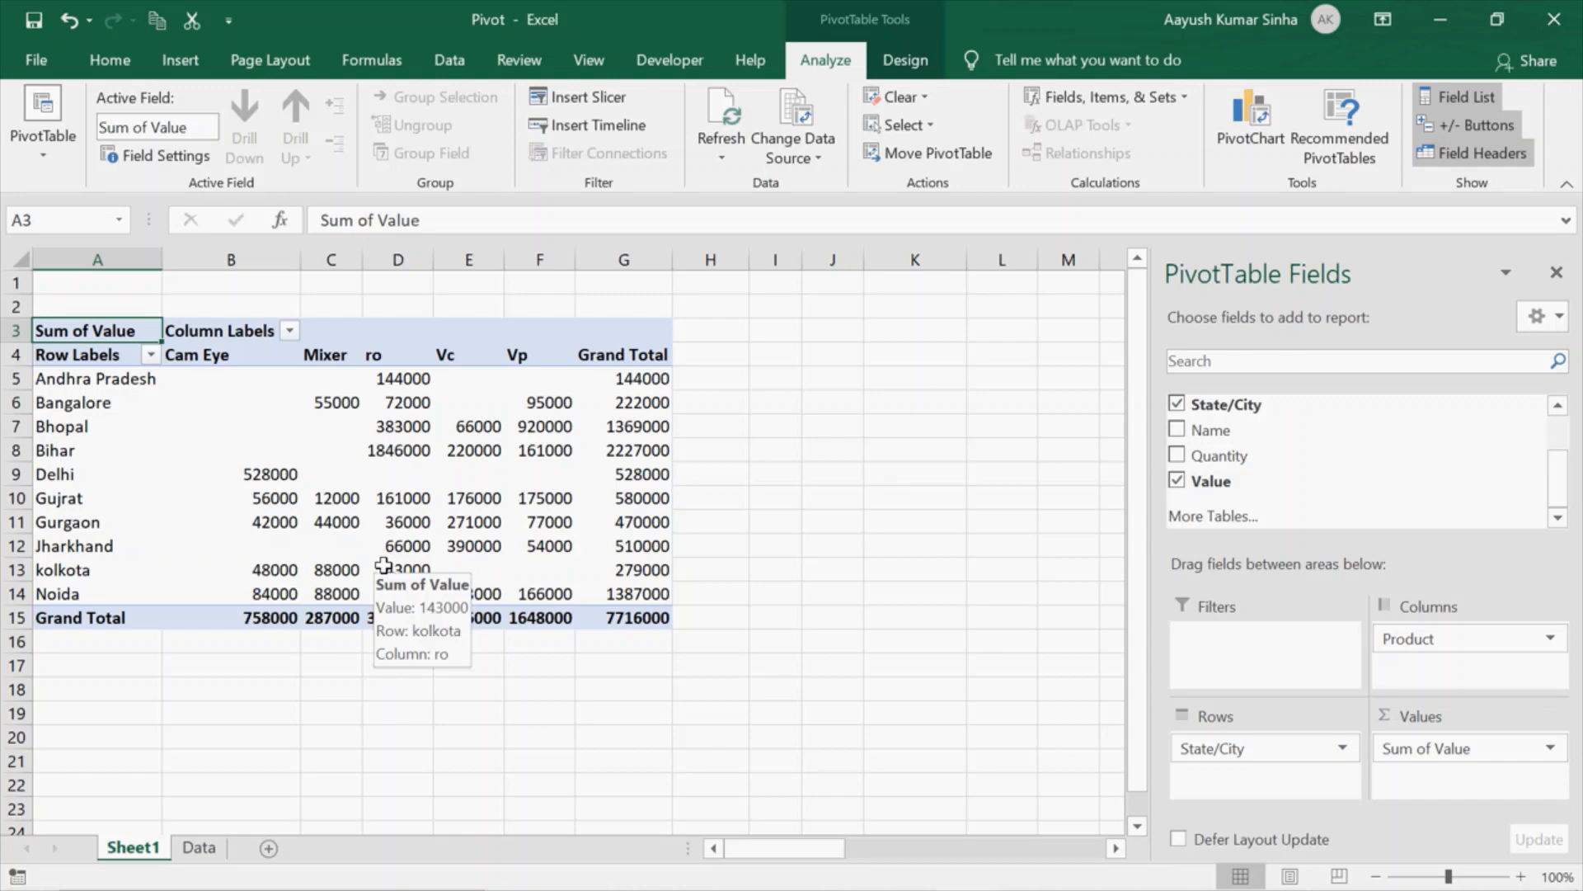
click(905, 60)
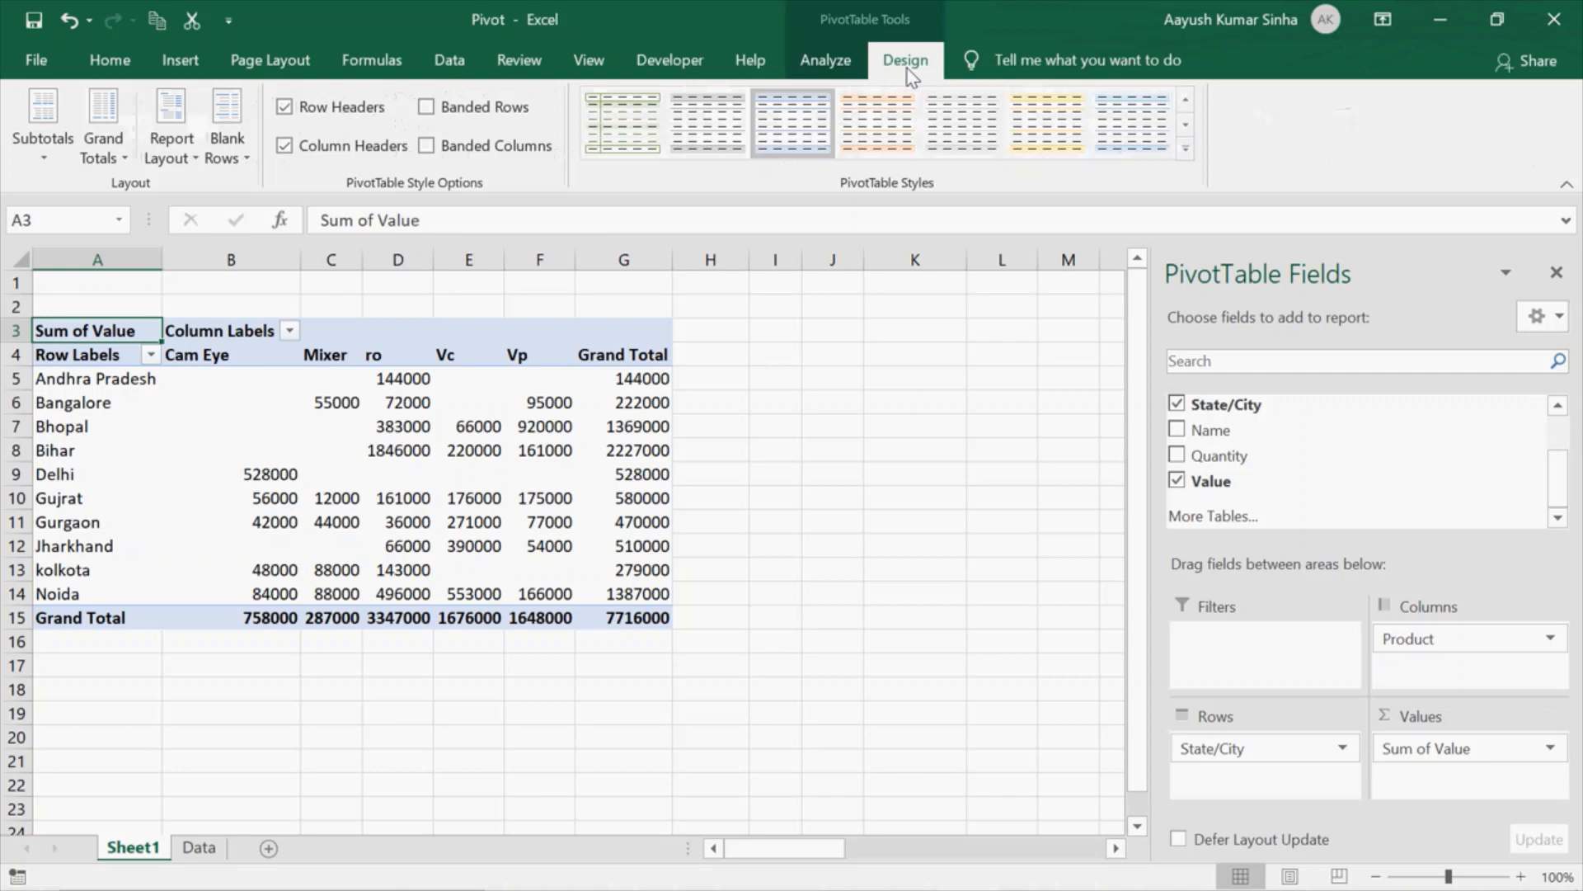
click(830, 56)
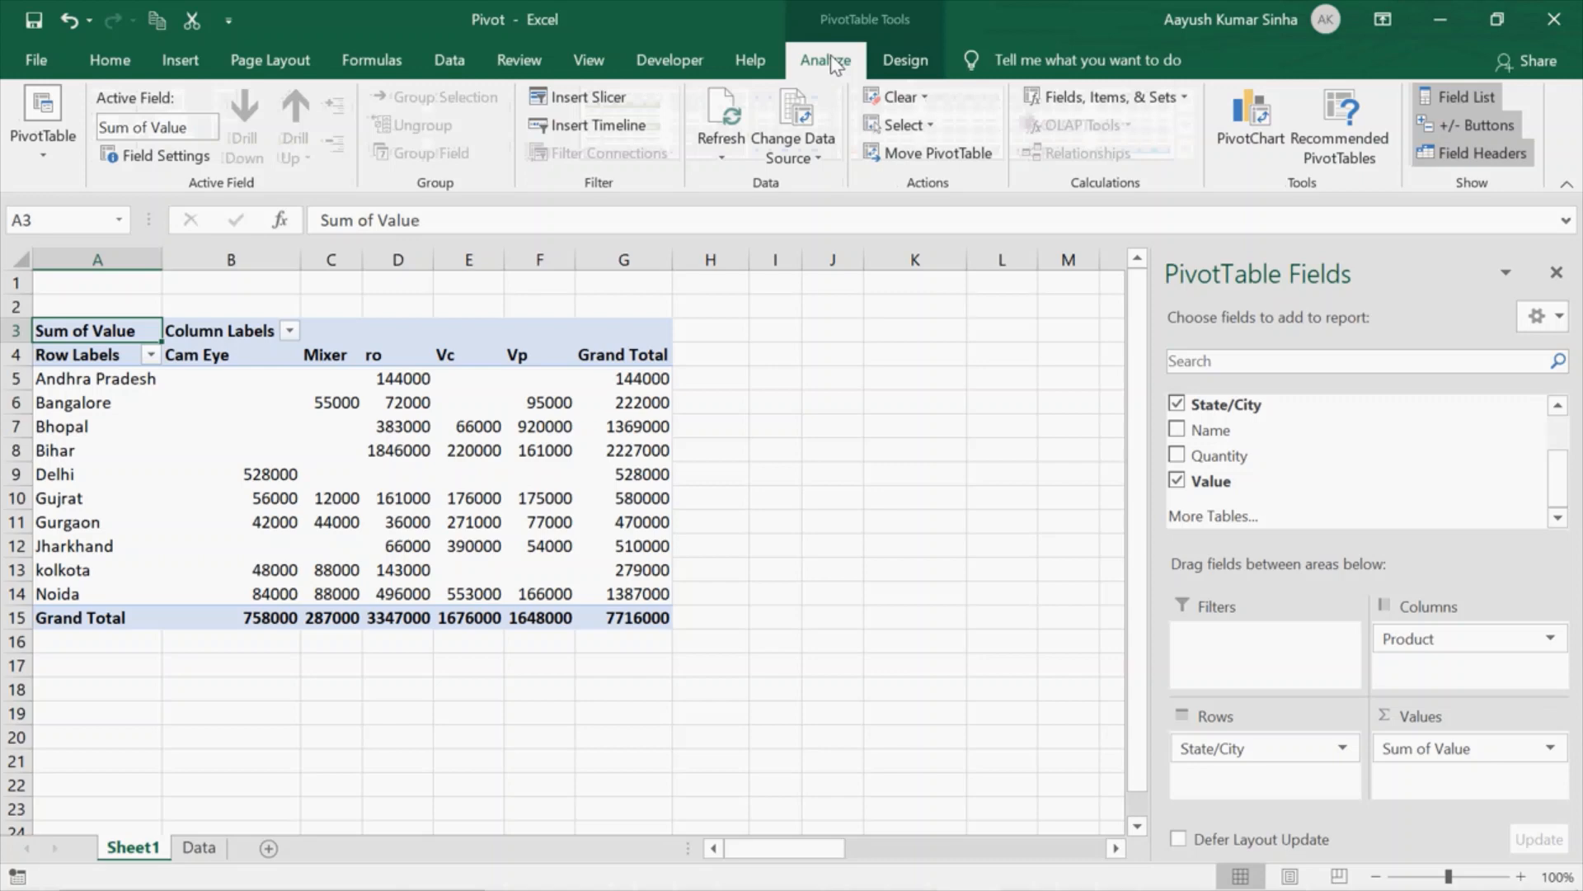
click(282, 426)
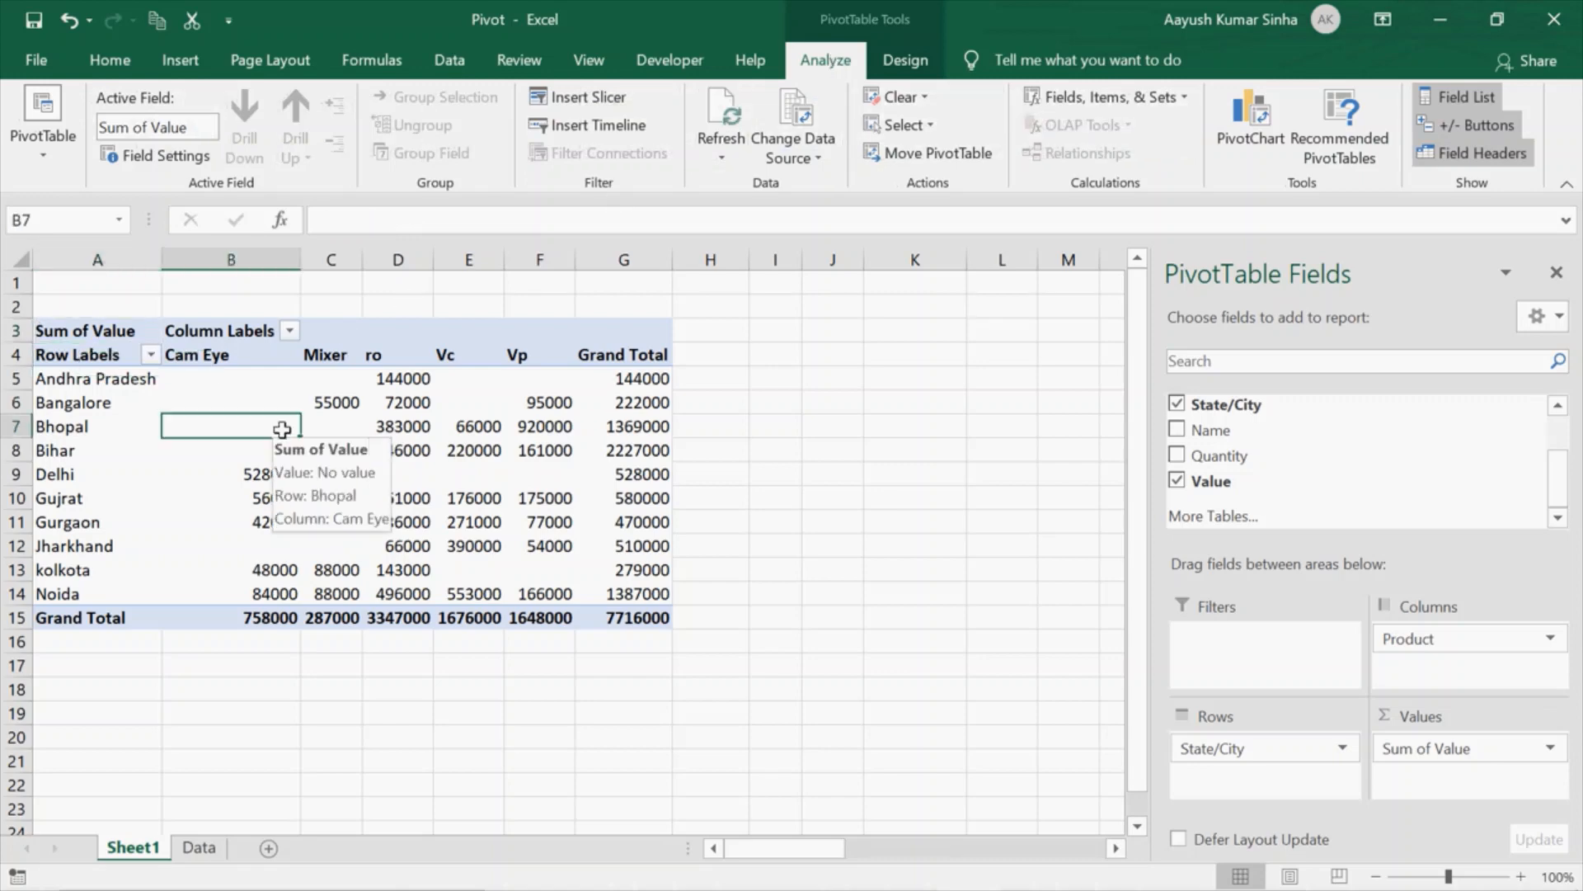
click(198, 400)
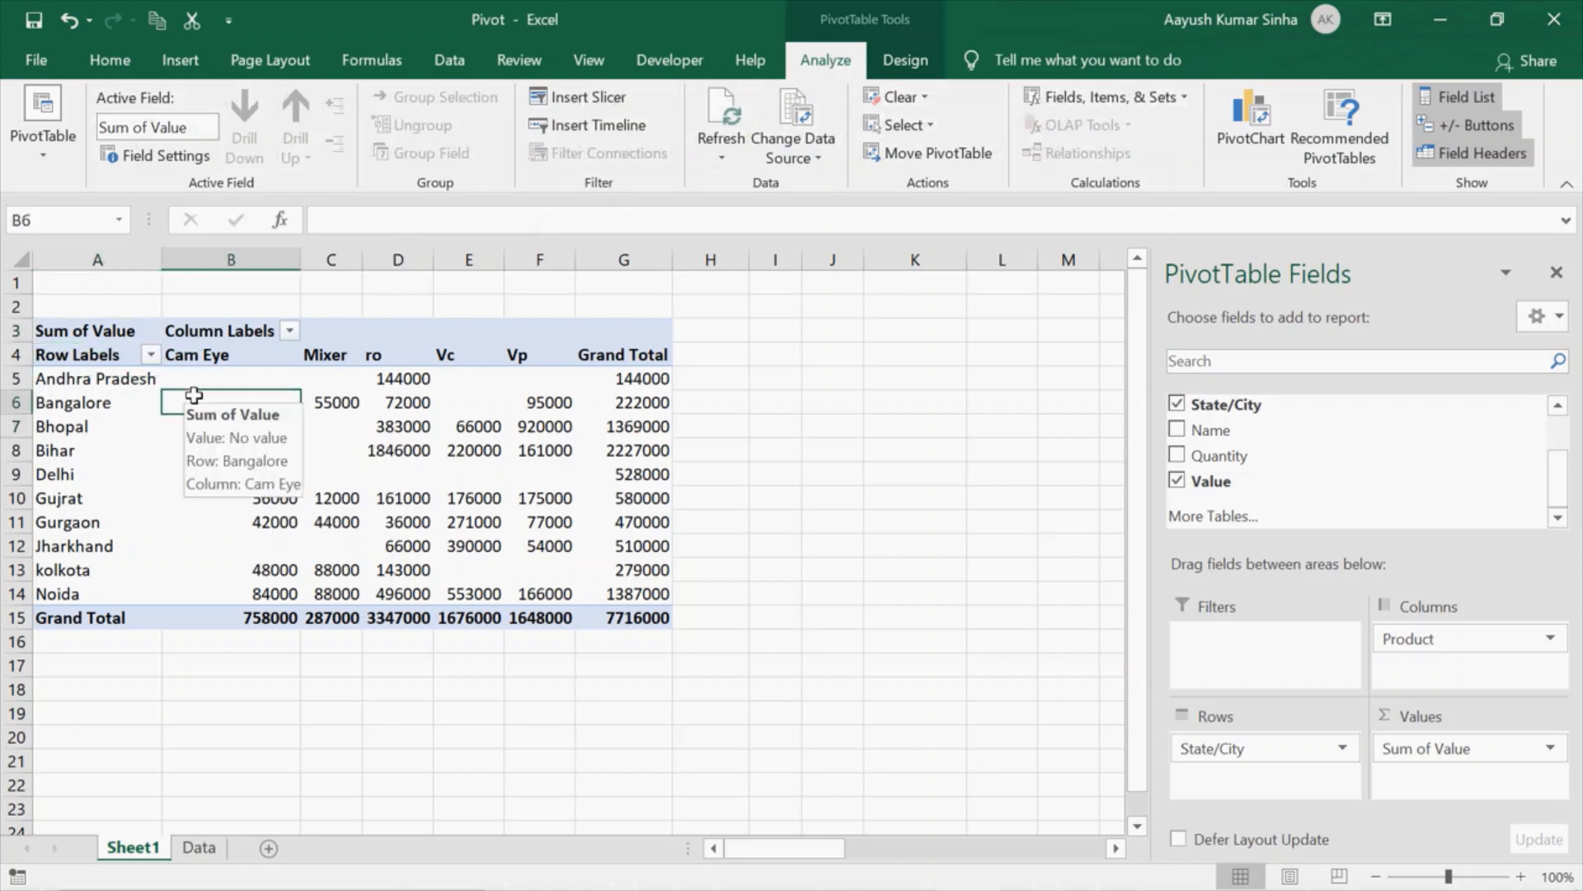
click(376, 404)
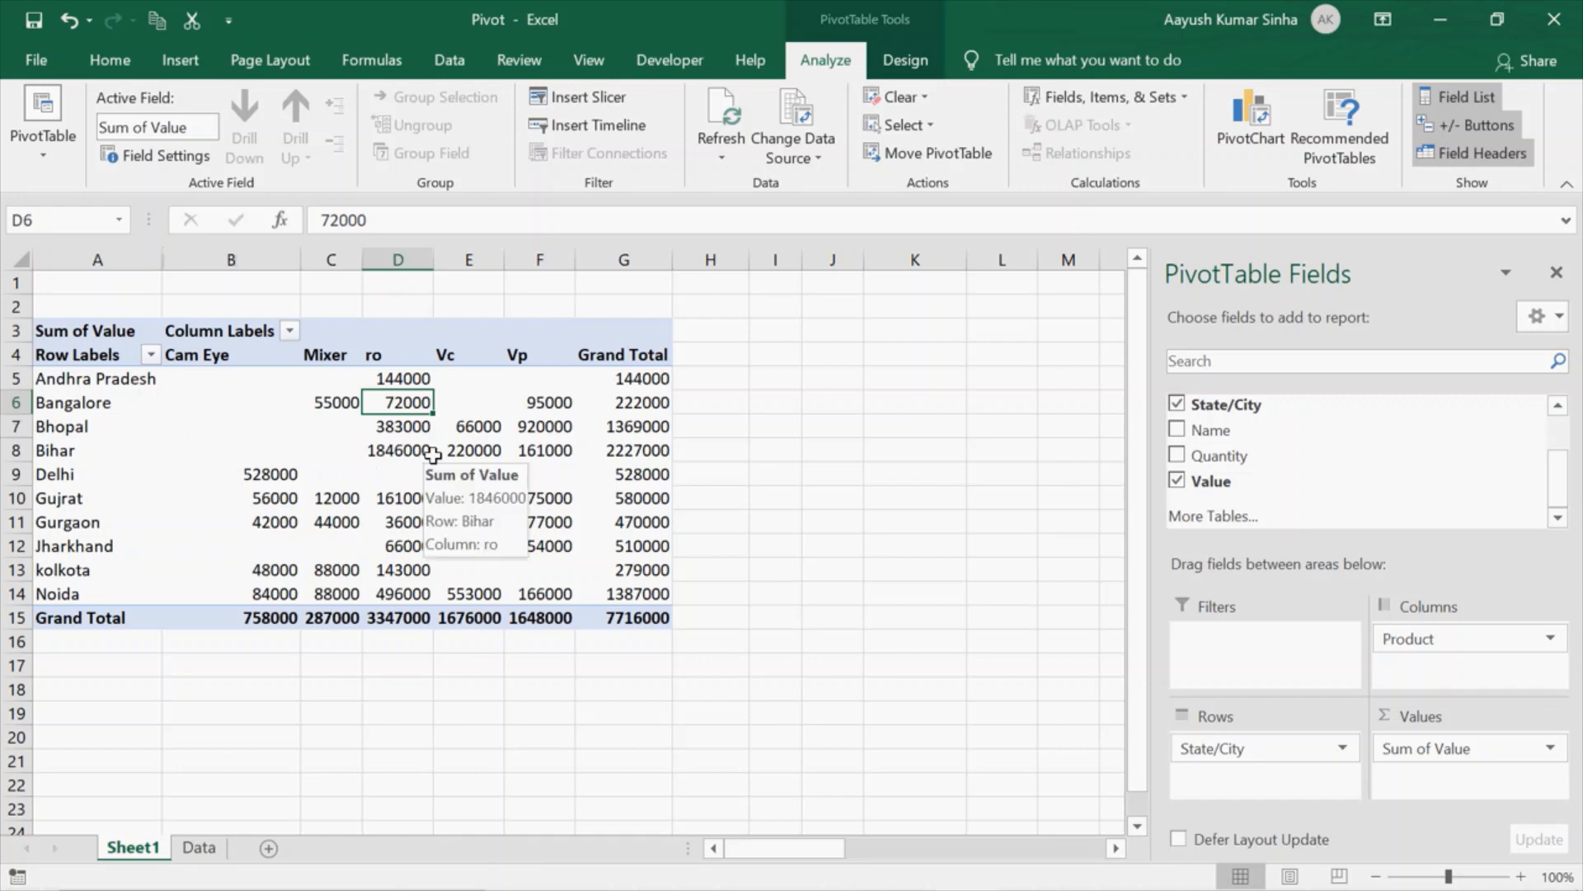
click(193, 854)
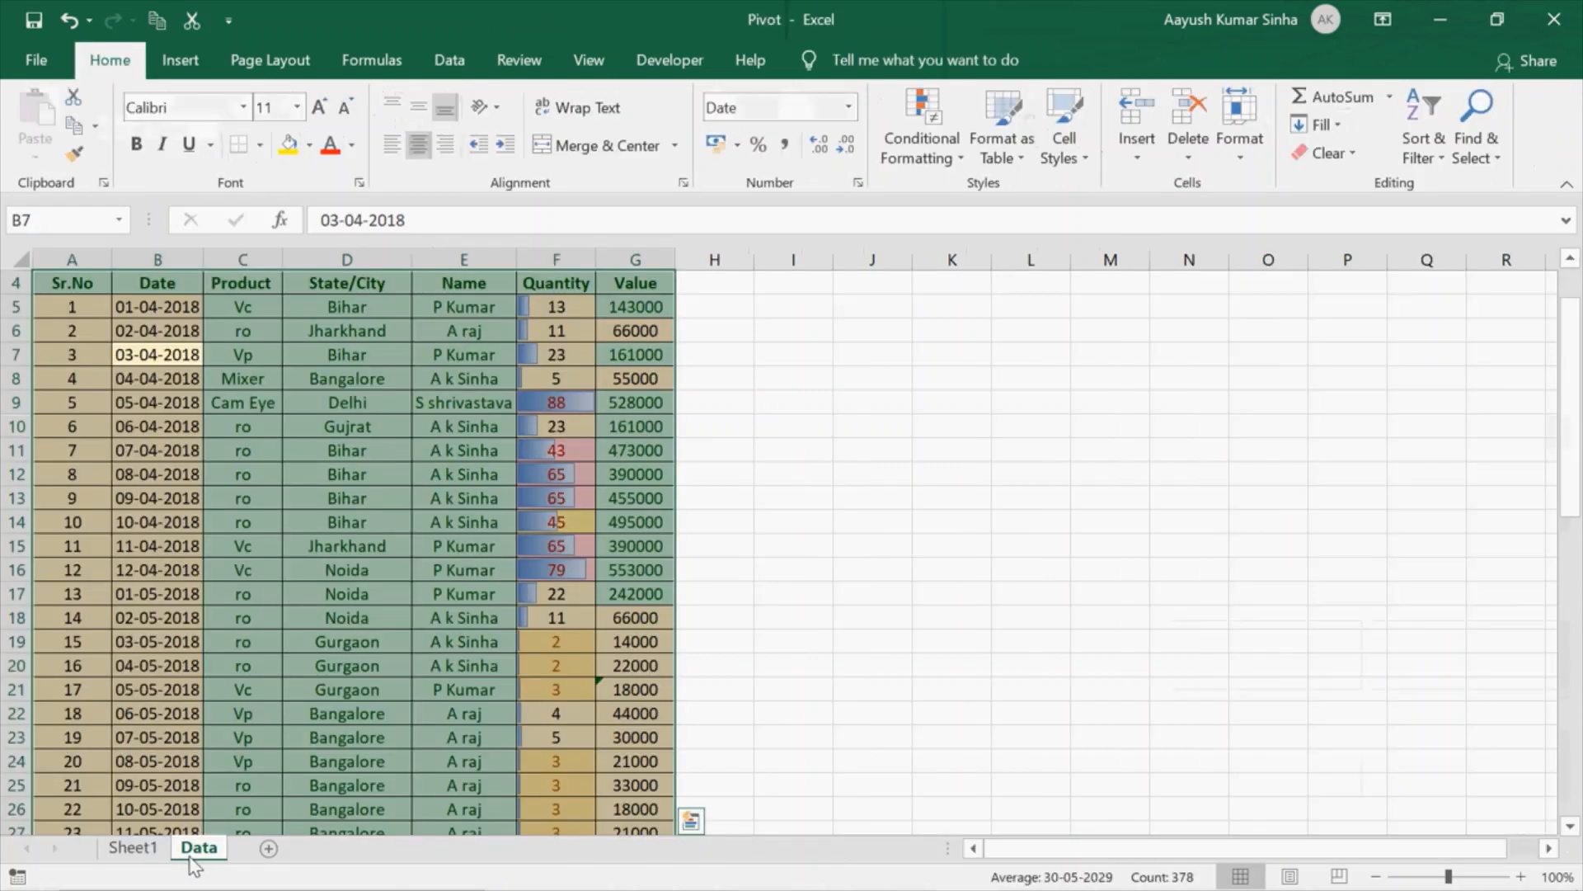
click(450, 761)
click(438, 664)
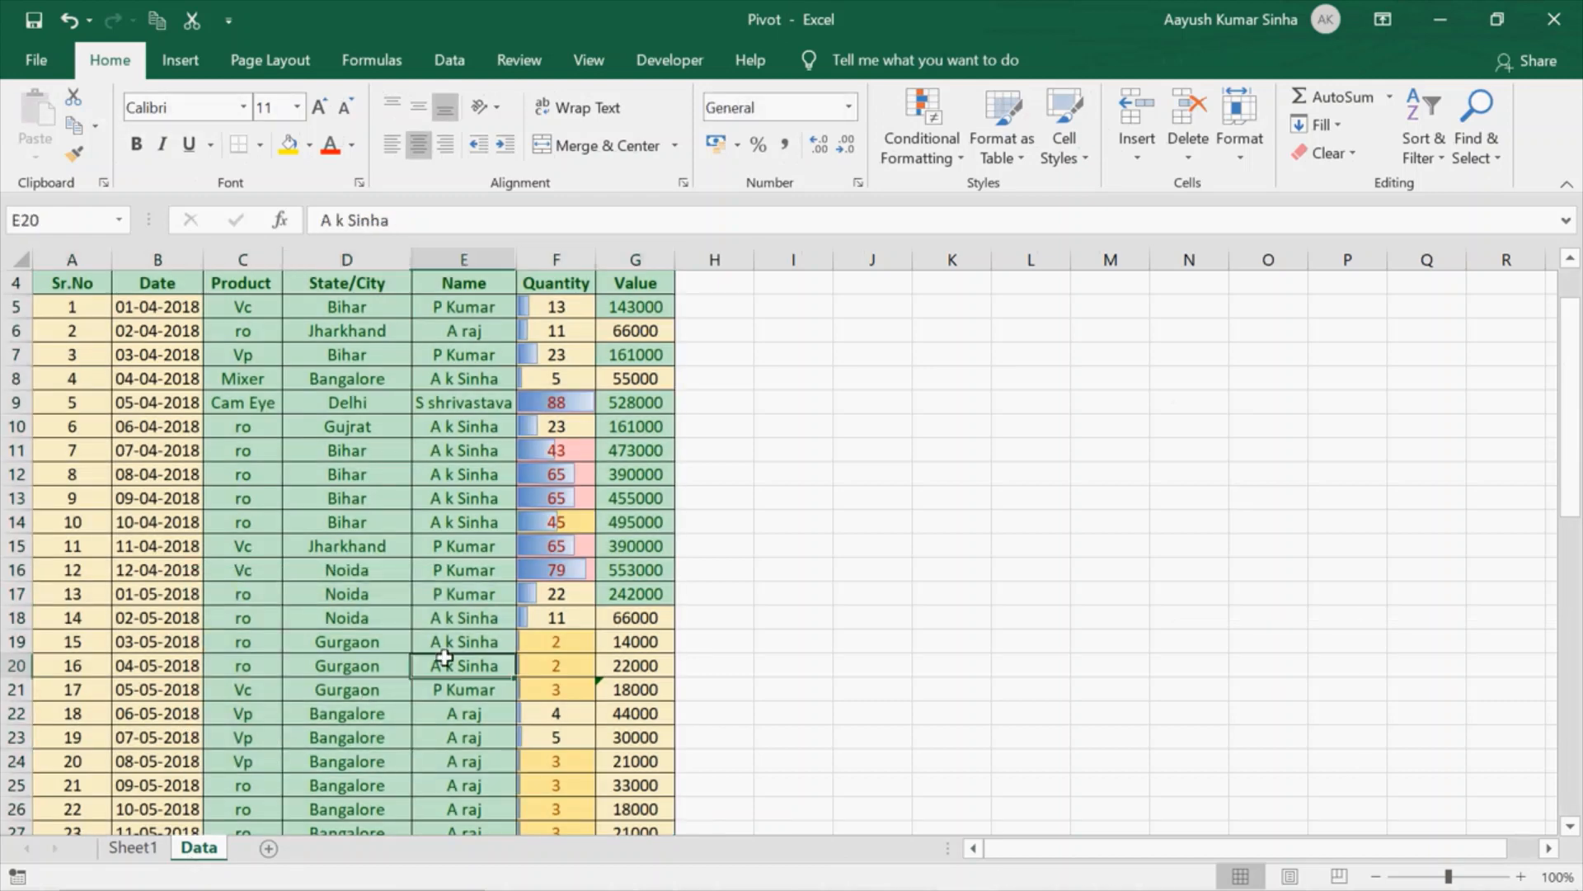
click(369, 599)
click(272, 594)
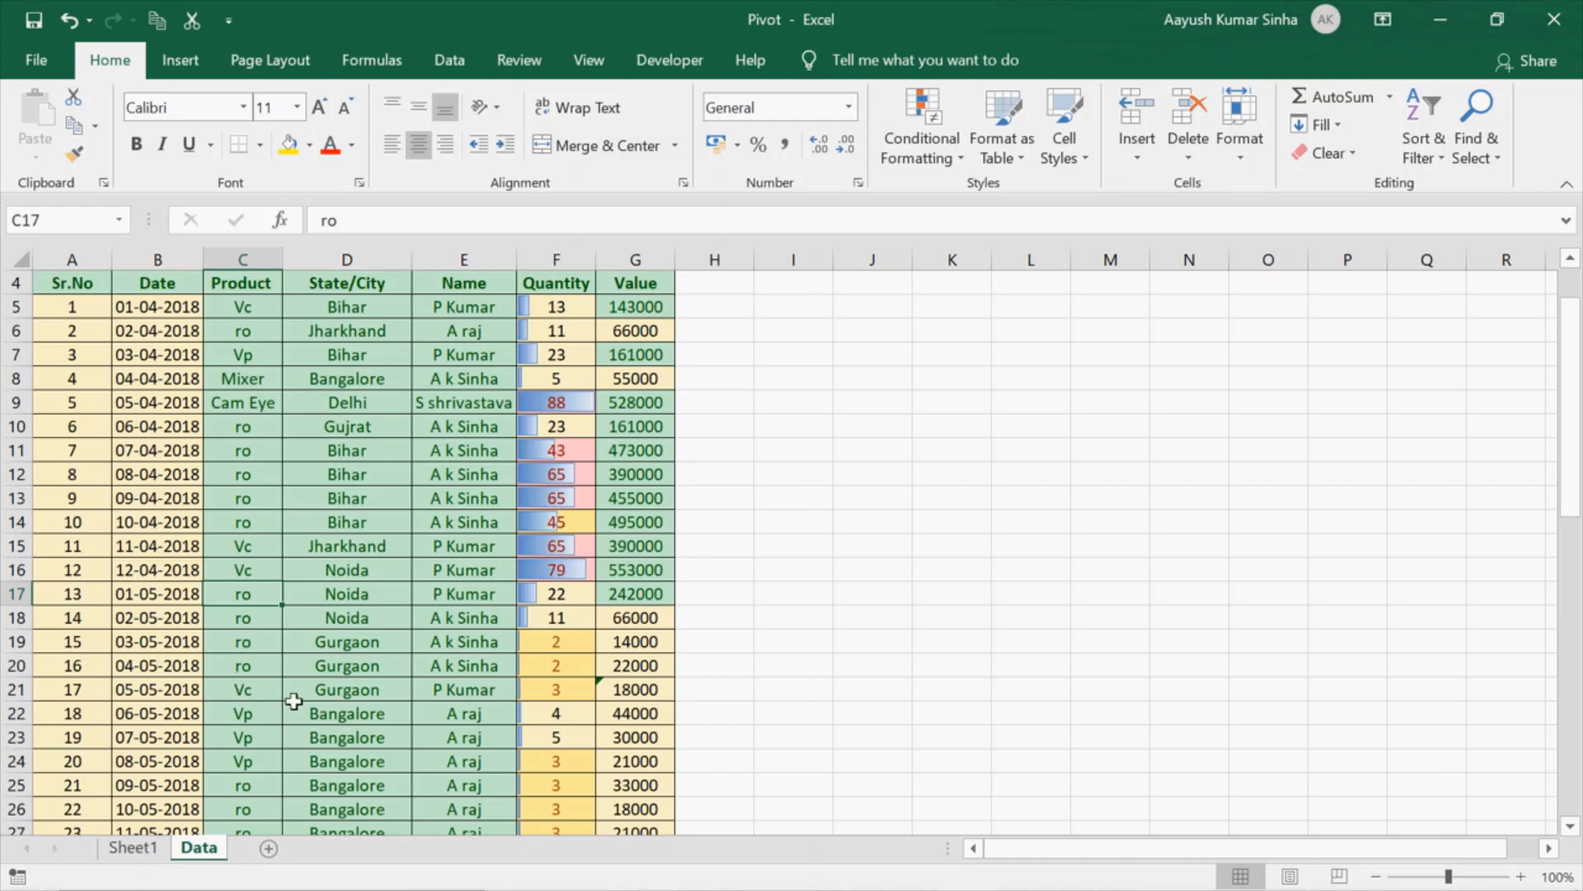
click(130, 849)
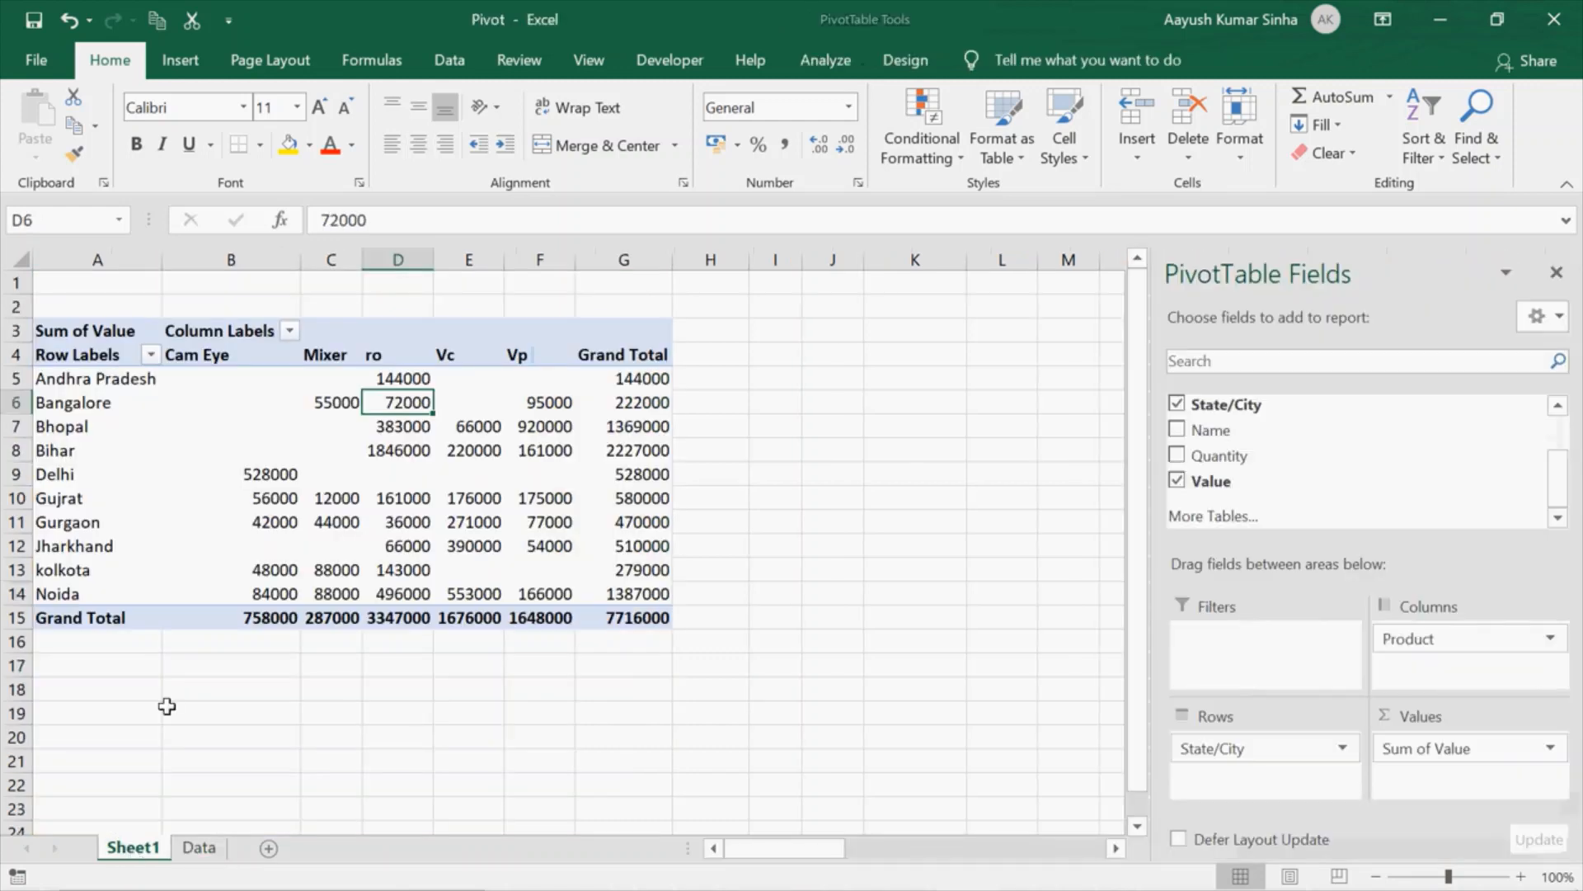
- Apply All Borders to the entire PivotTable on Sheet1
click(223, 432)
click(208, 388)
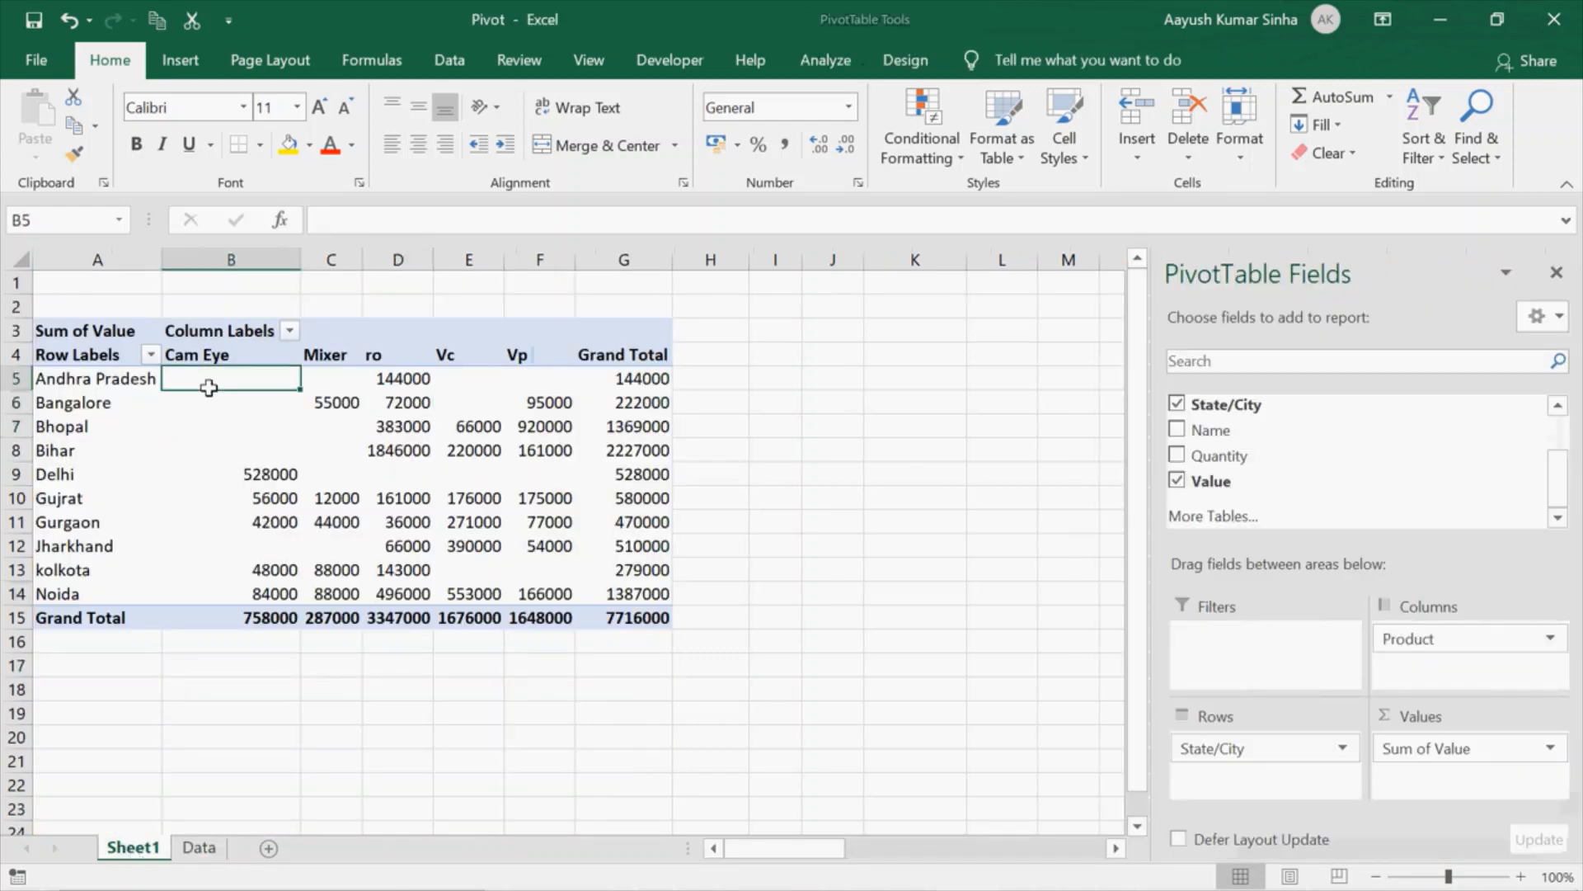
key(ctrl+a)
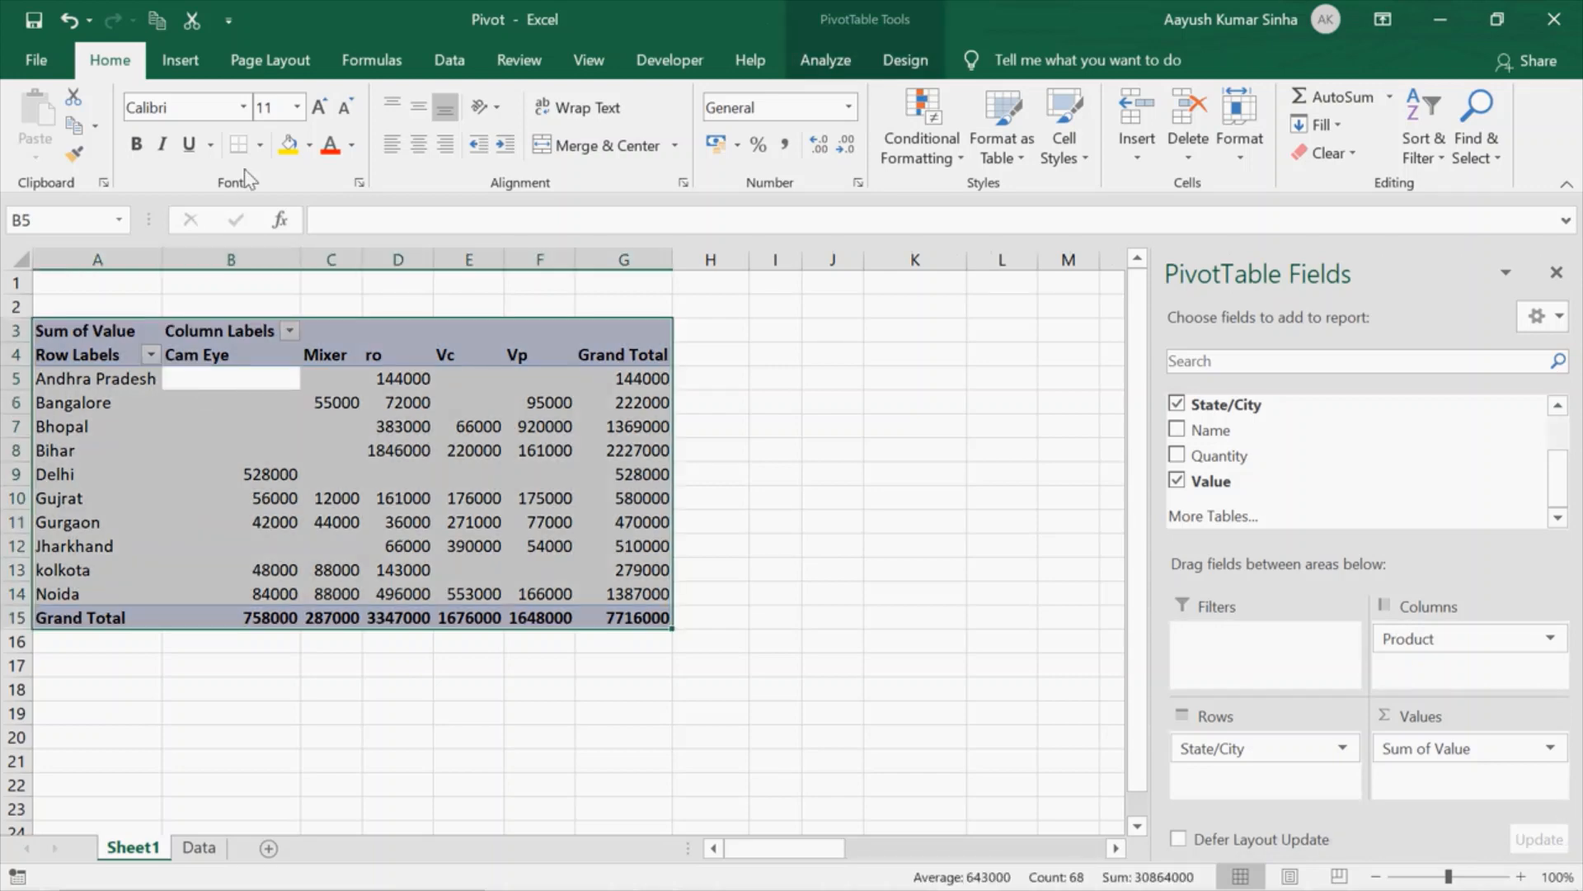
click(259, 145)
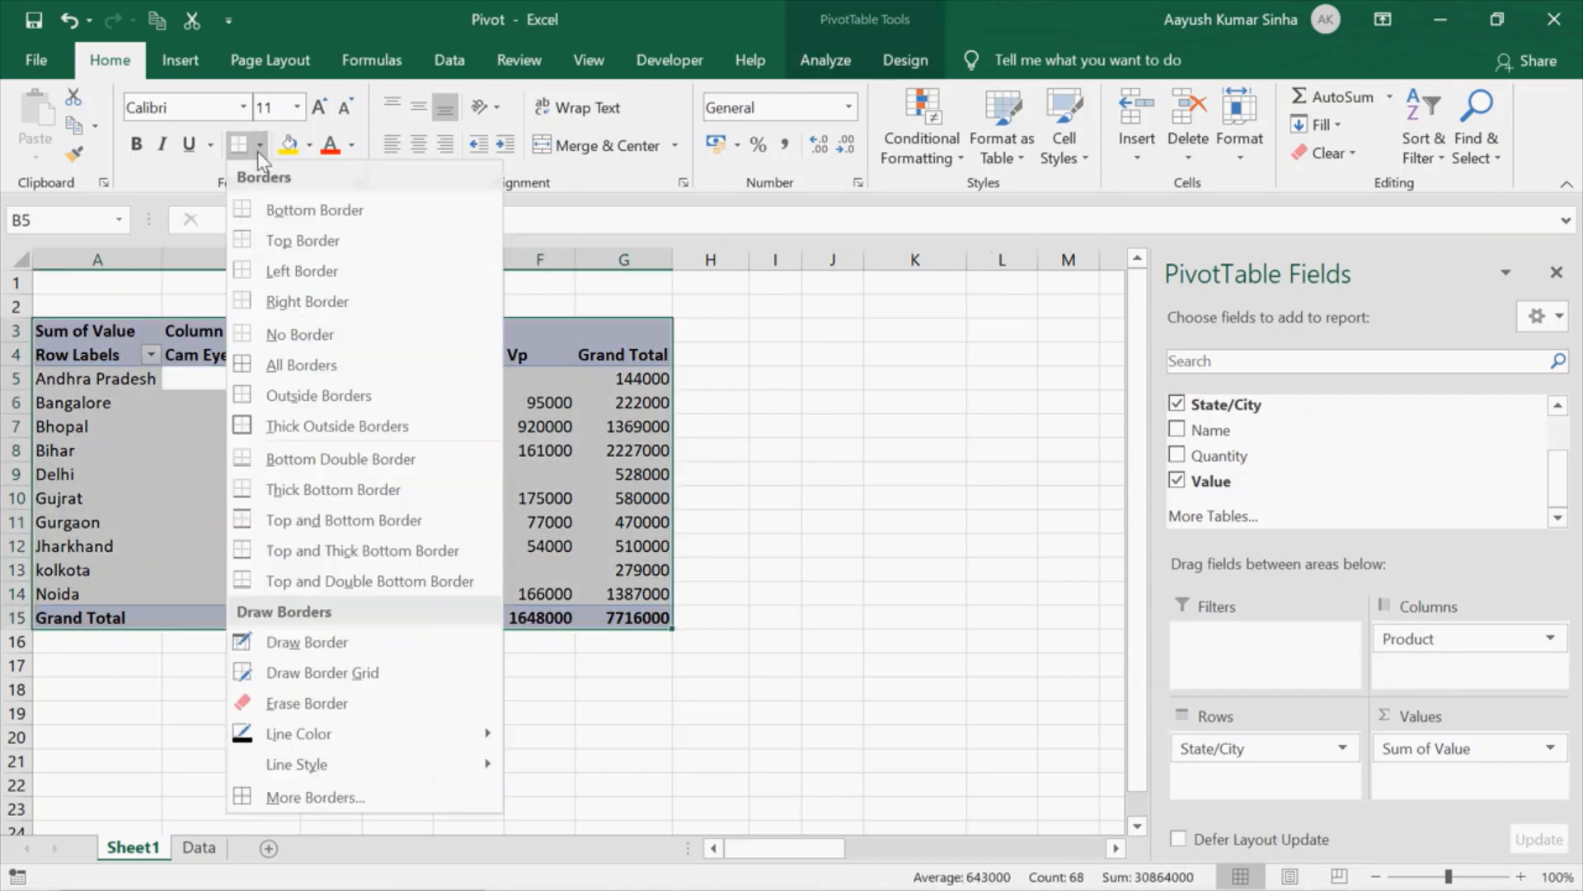
click(289, 364)
click(786, 432)
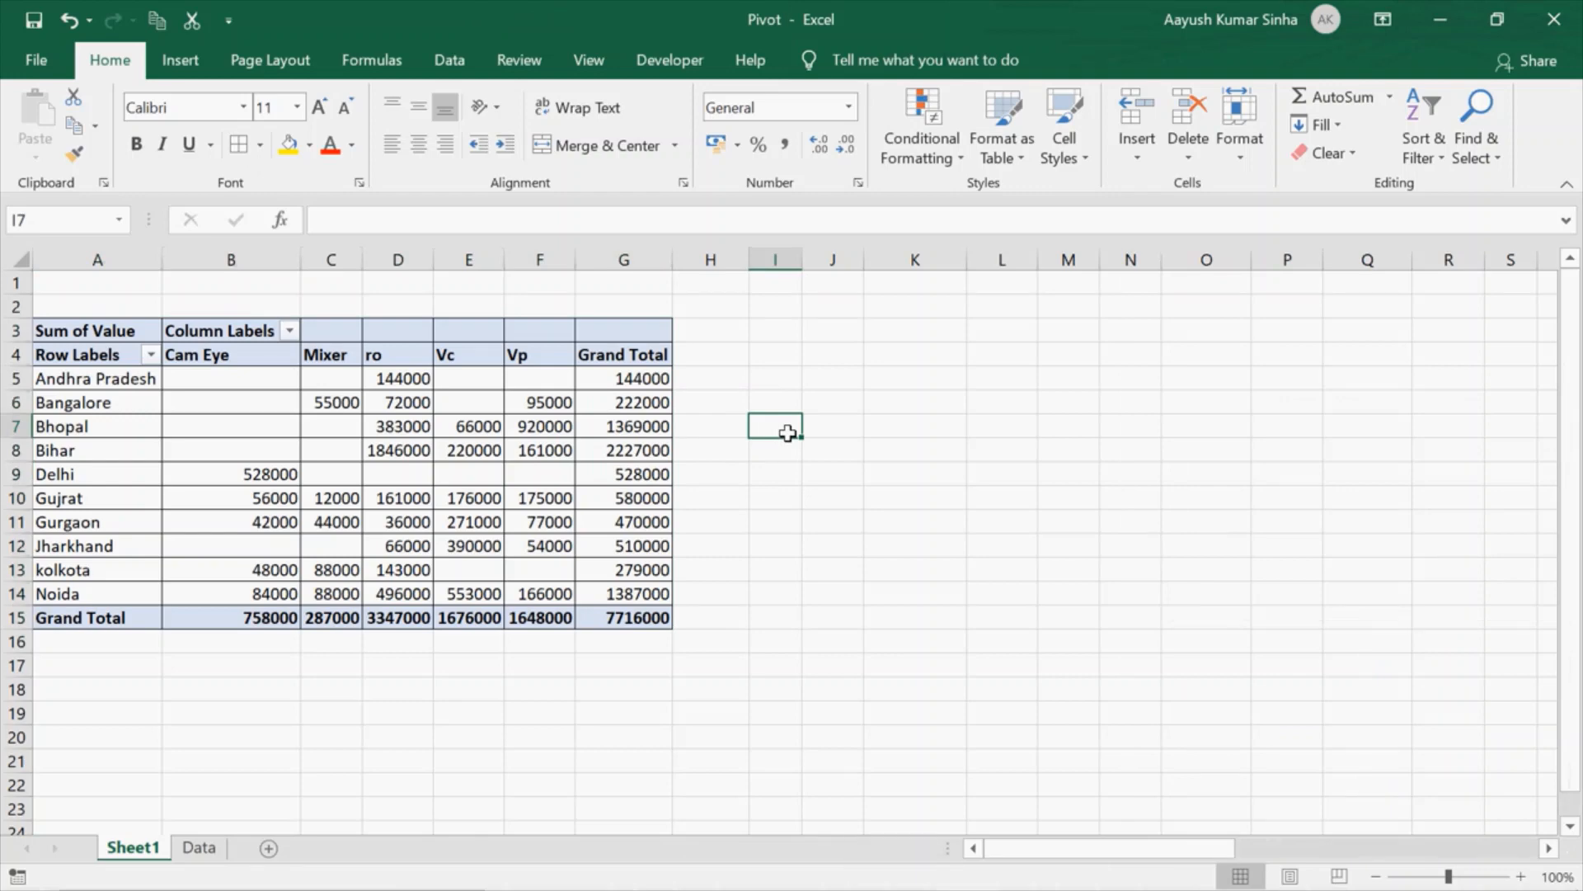
- Insert a slicer for the Product field of the PivotTable
click(504, 458)
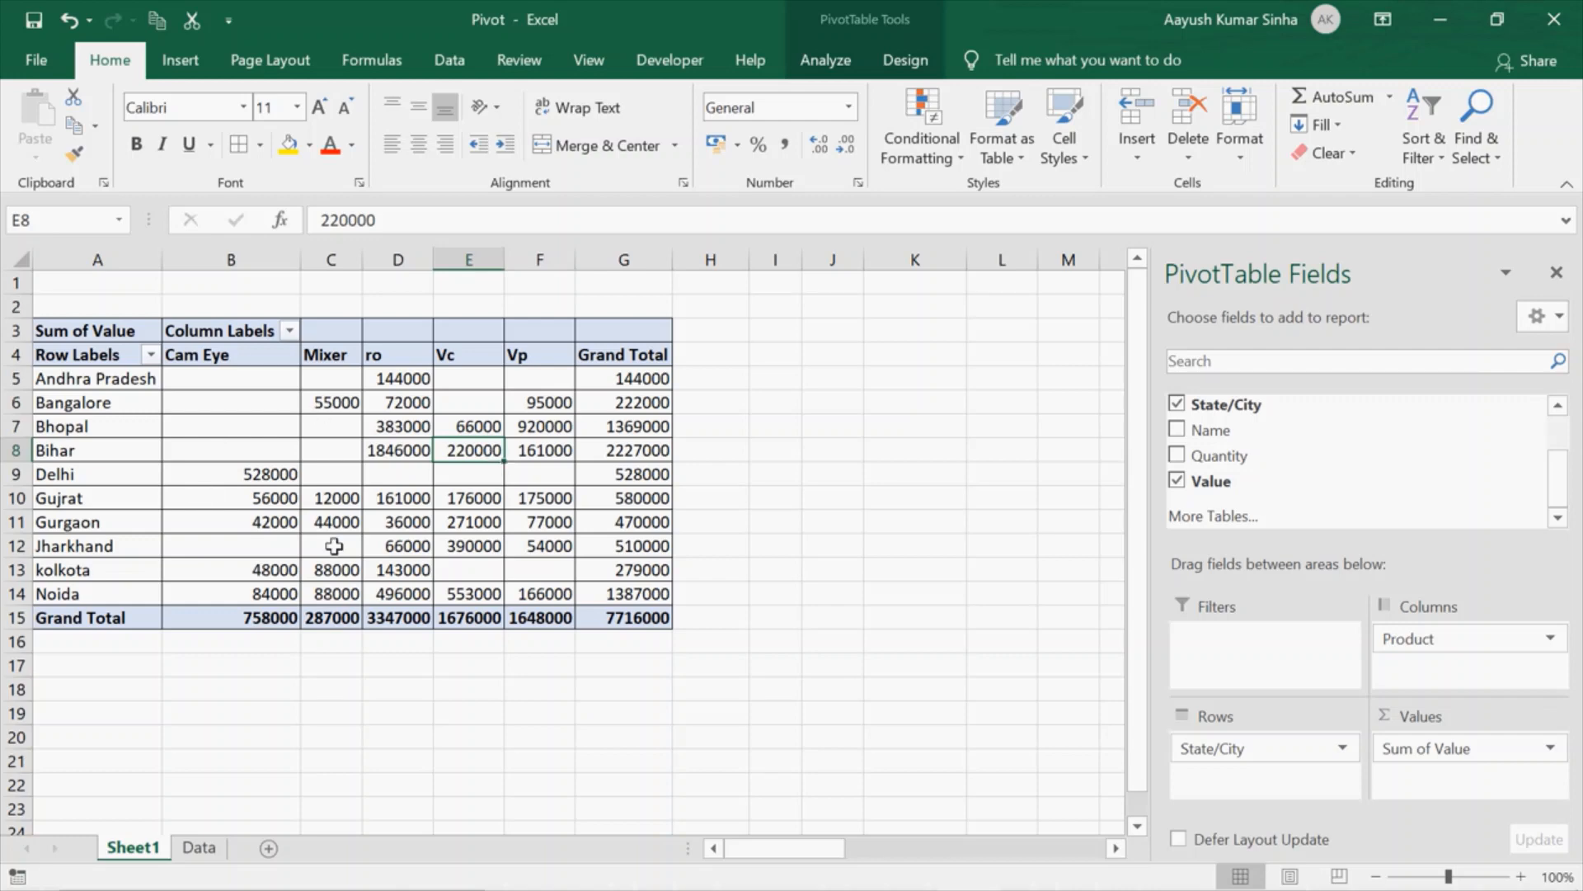
mouse_move(373, 533)
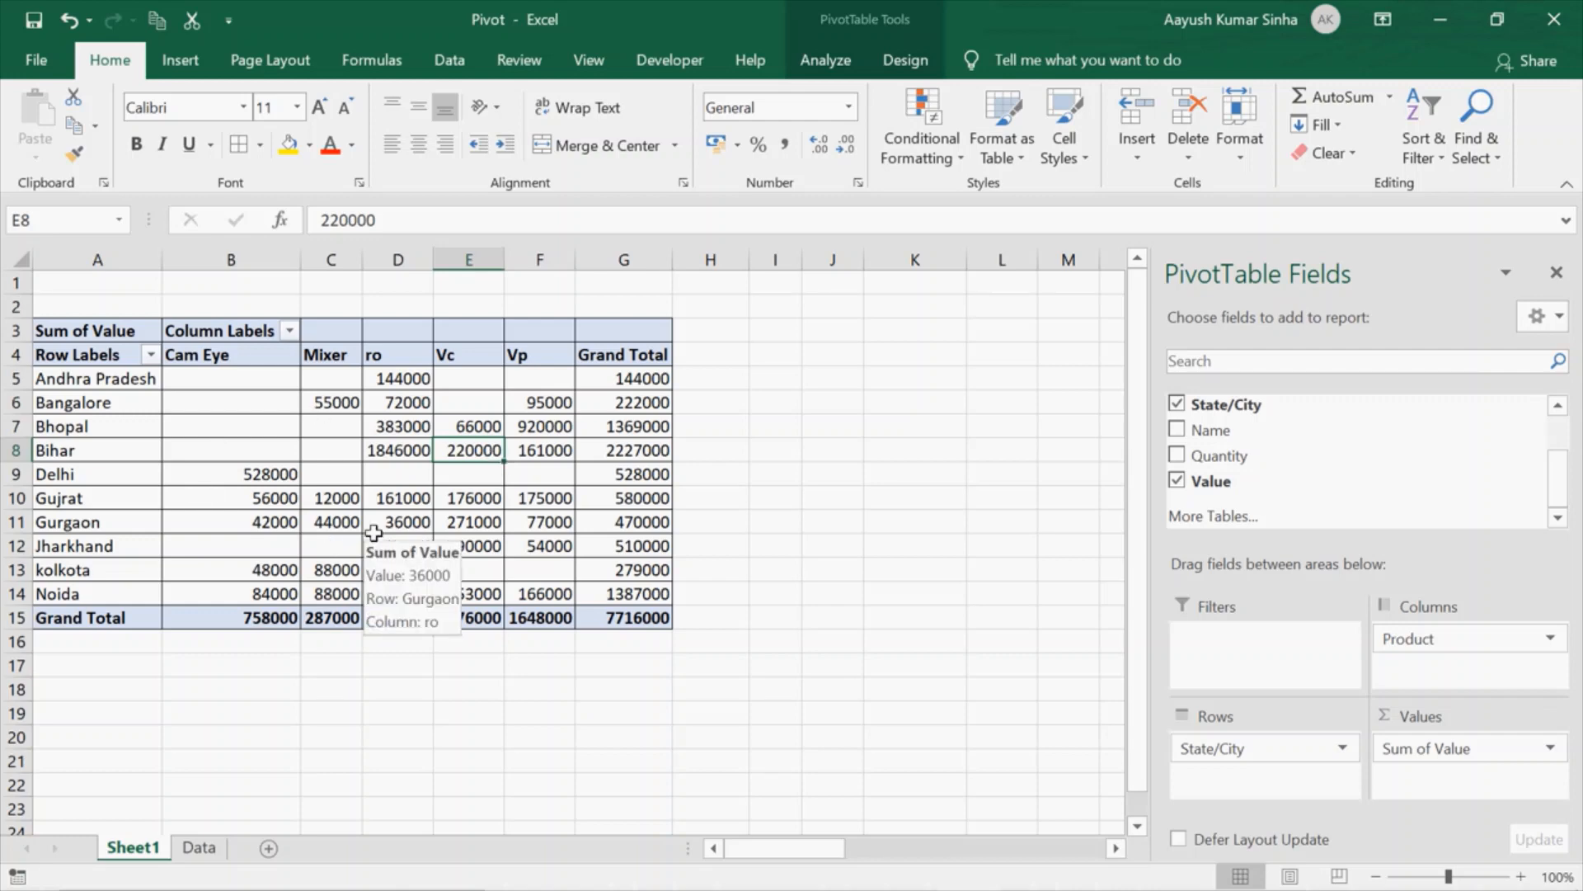
click(827, 66)
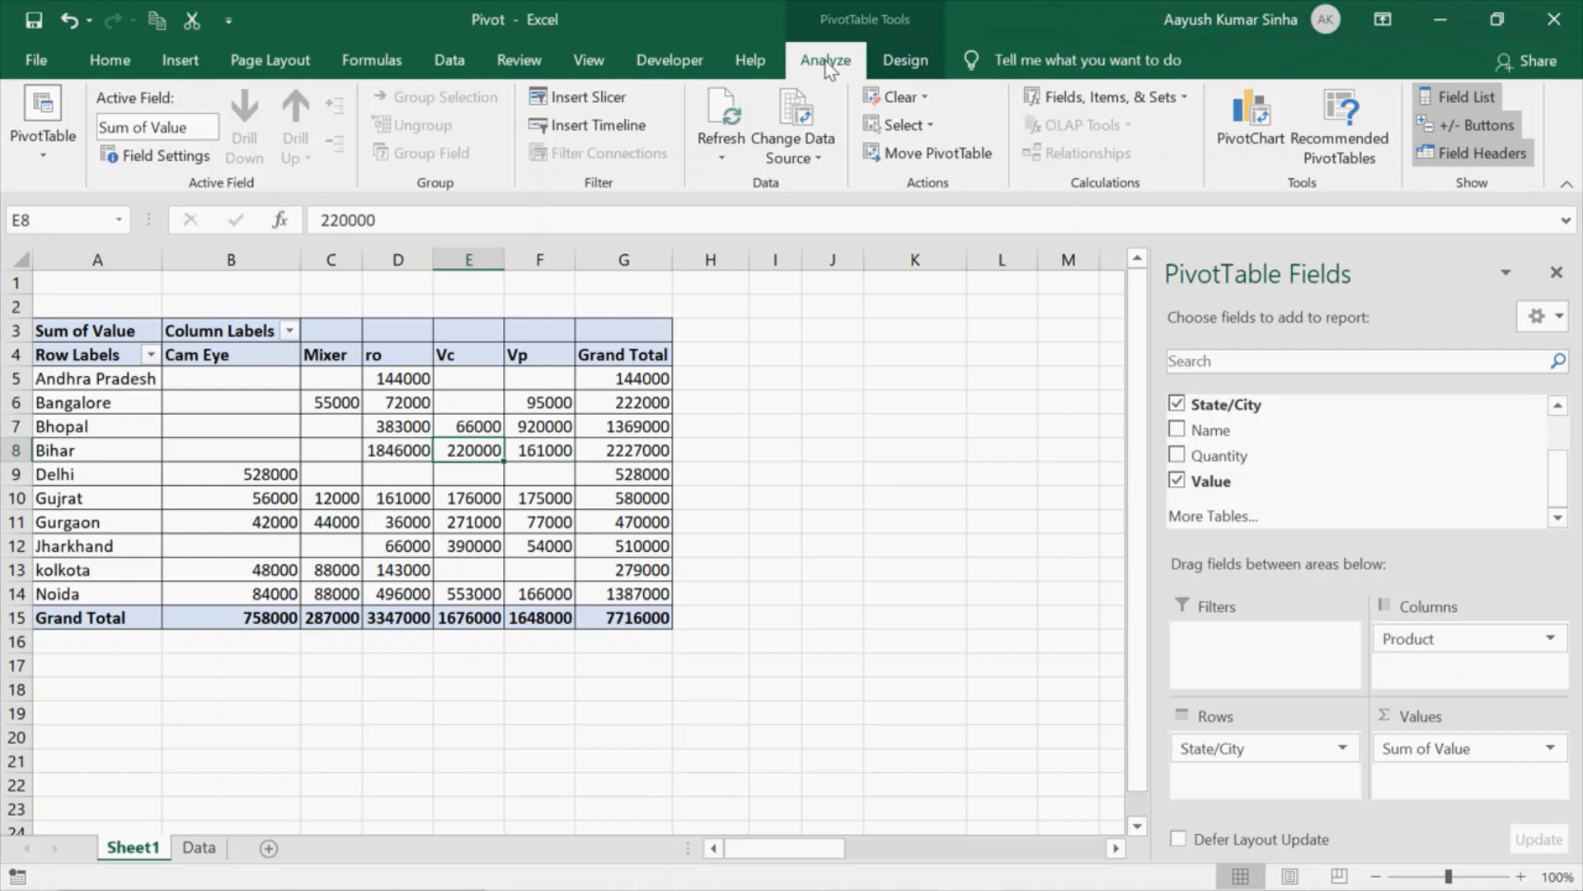
click(591, 99)
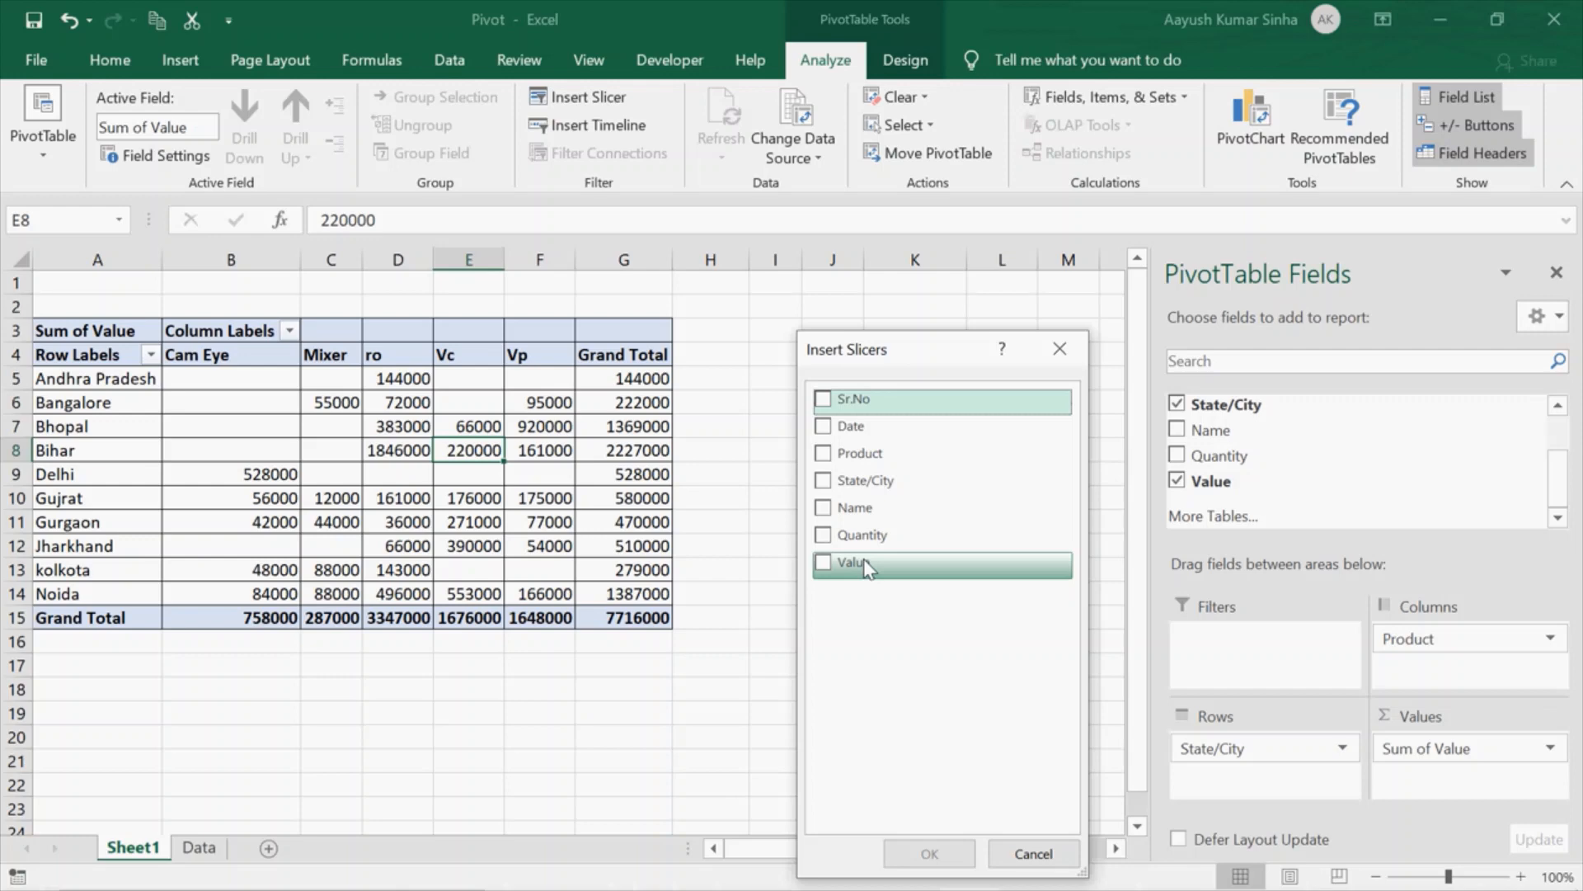
click(859, 459)
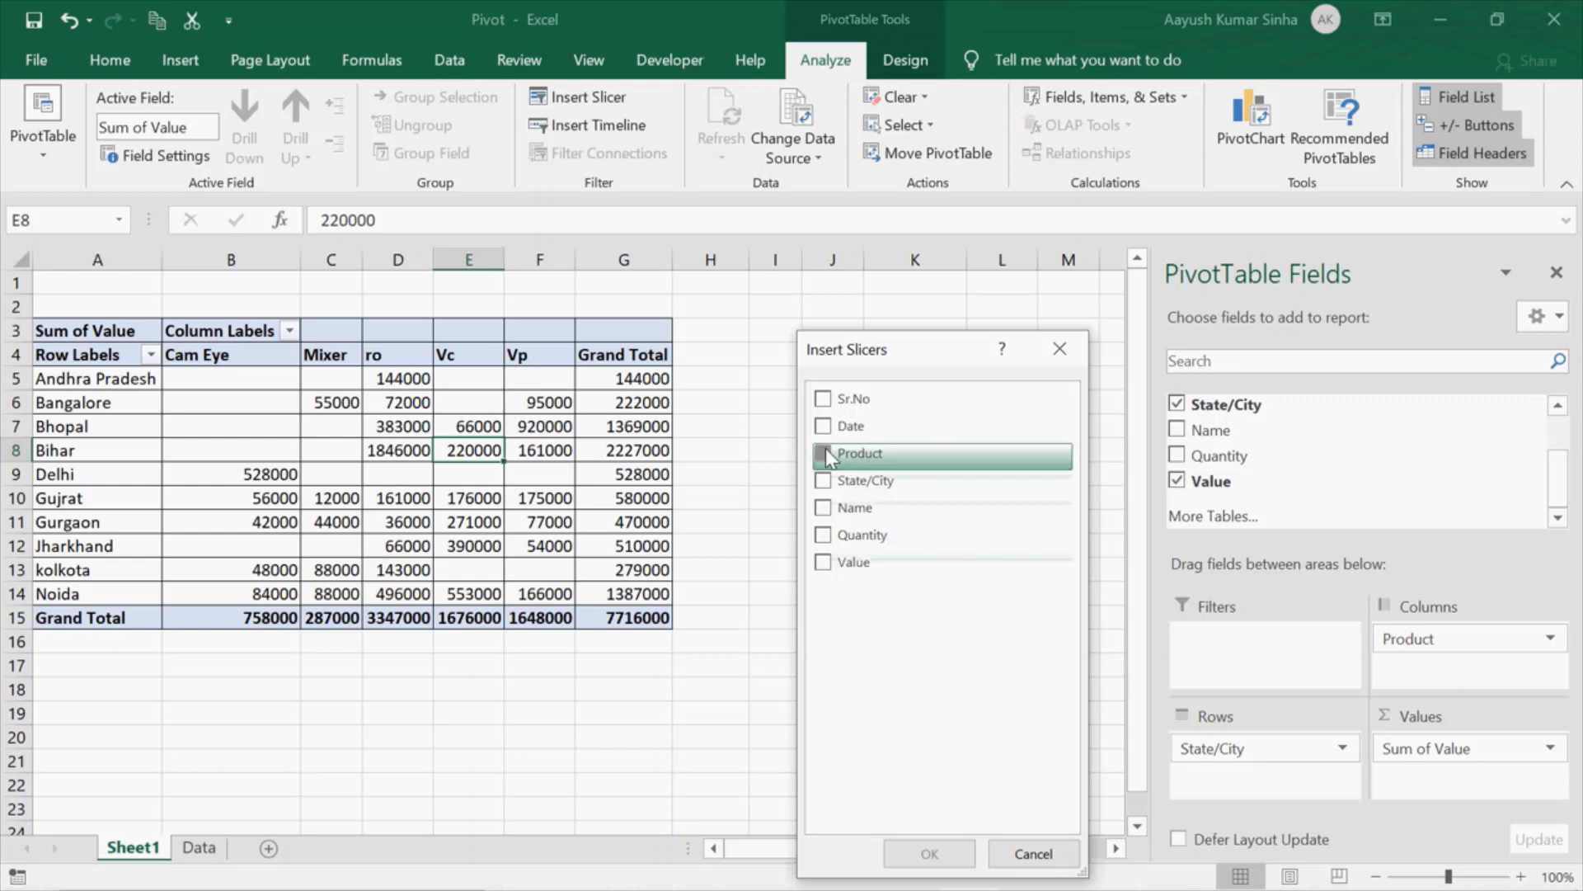
click(927, 854)
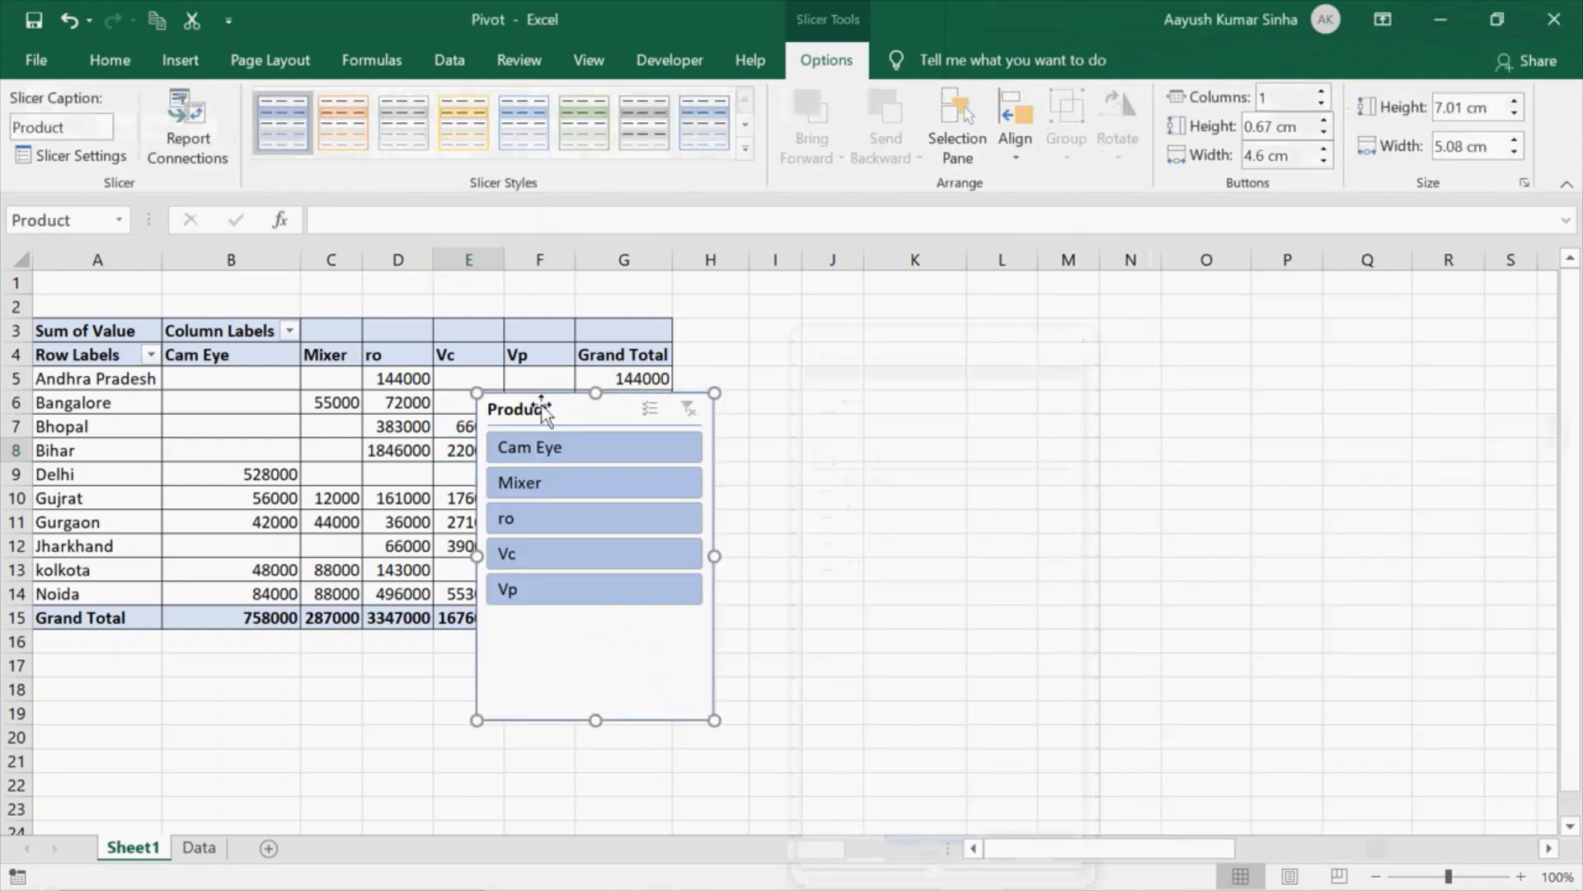
- Move the Product slicer clear of the PivotTable, starting around column J, and filter the table to Vc
drag(543, 410, 884, 394)
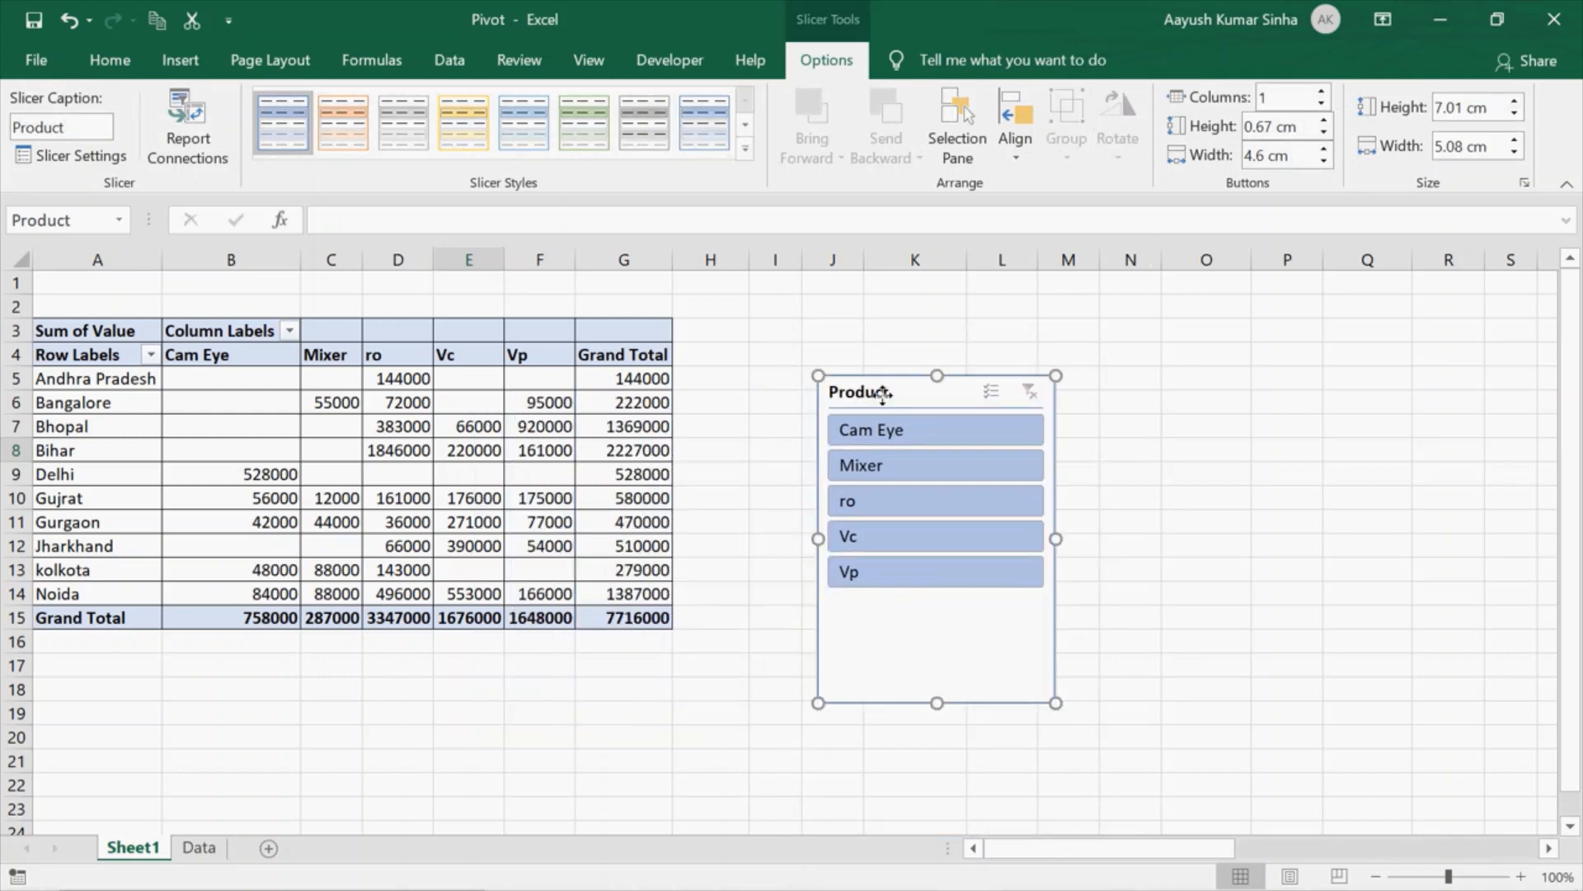
click(883, 530)
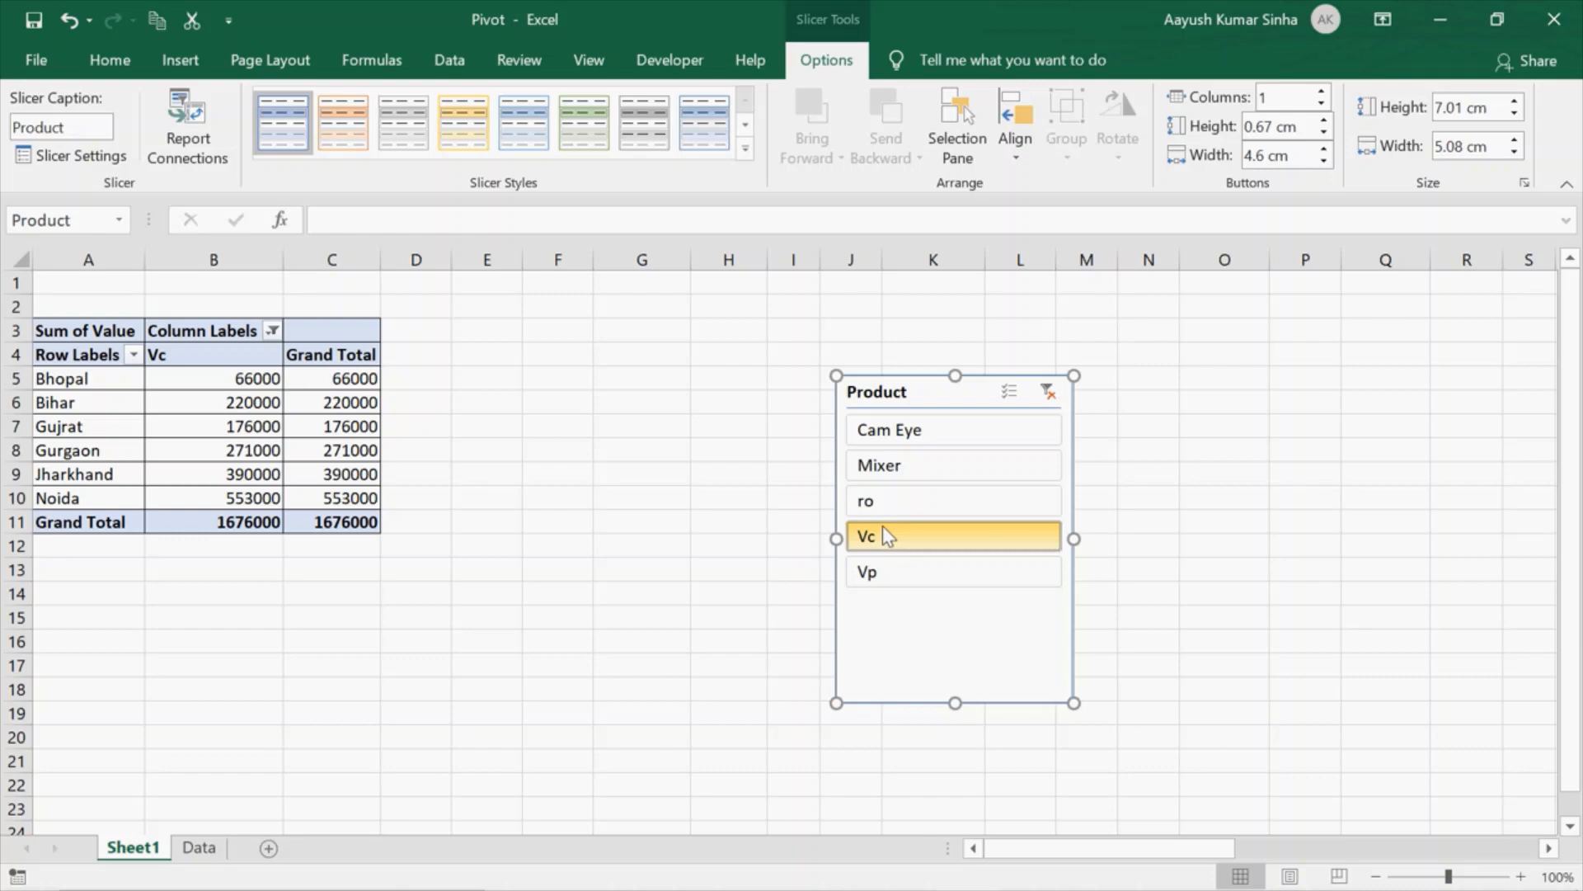
- Clear the Product slicer's filter after adding Vp to its selection, and shift the slicer slightly toward the PivotTable
click(871, 577)
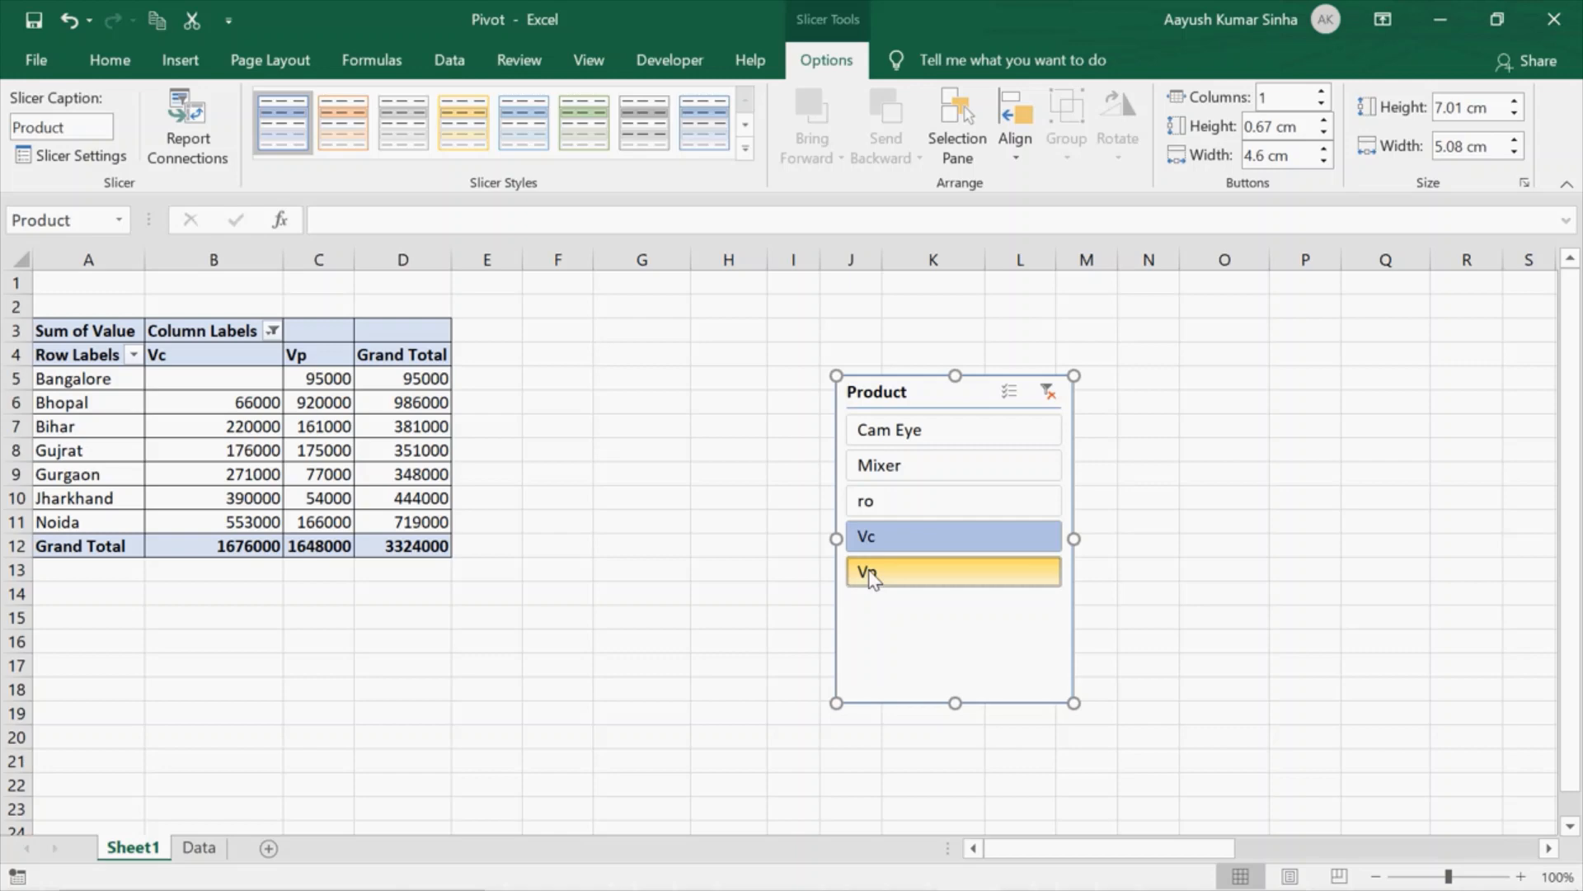
click(1046, 394)
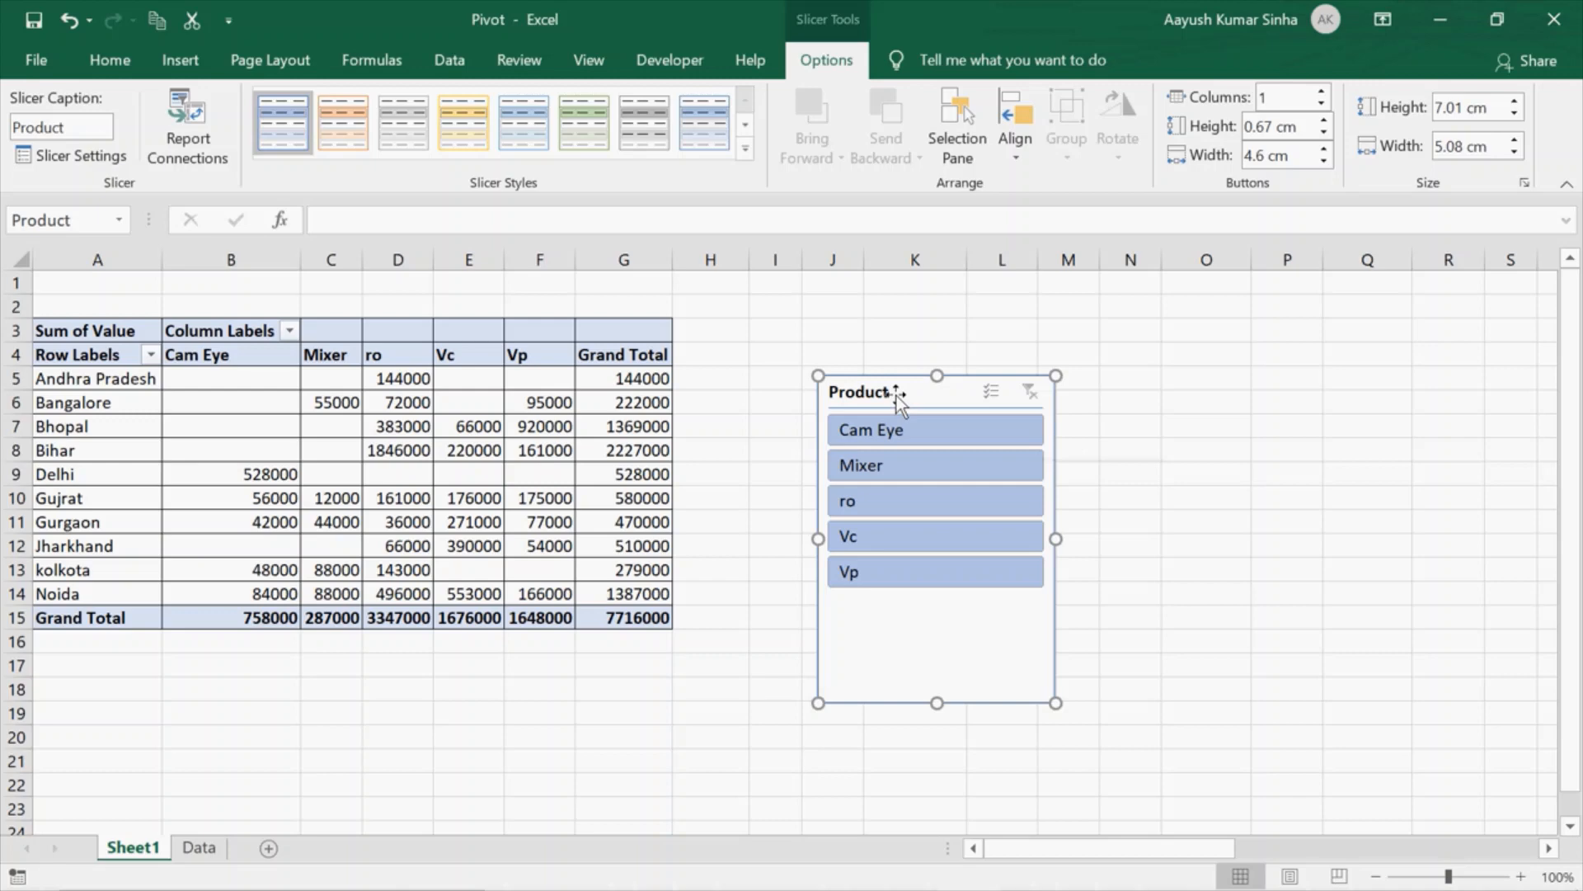
drag(897, 395, 873, 366)
- Add the Name field to the PivotTable's rows beneath State/City, and move the Product slicer closer to the table, starting in column H
click(496, 450)
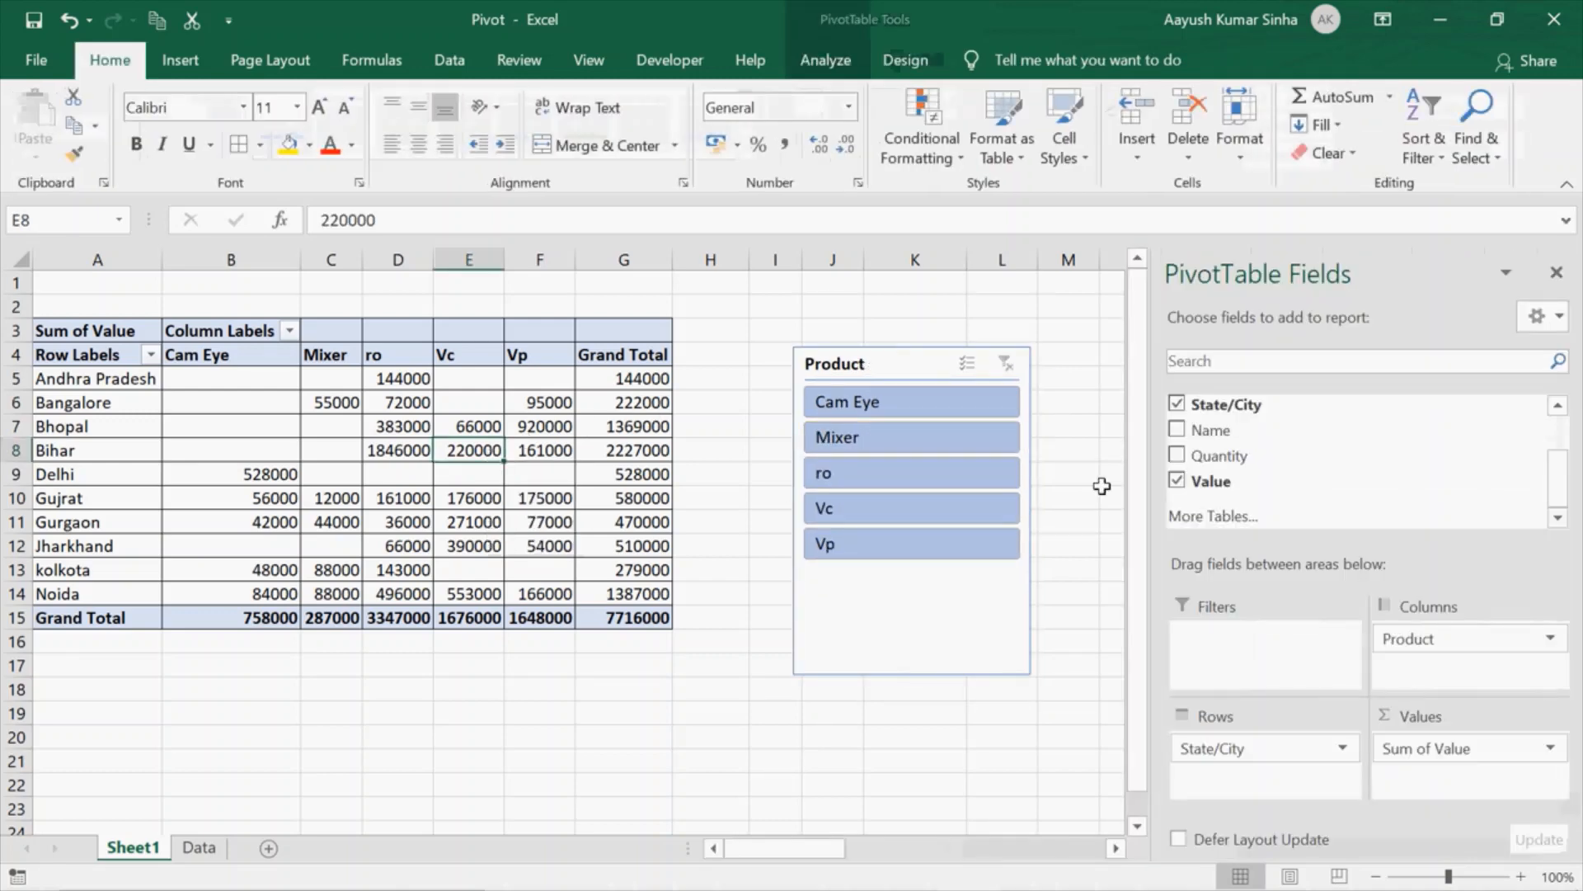
scroll(1561, 490, up, 2)
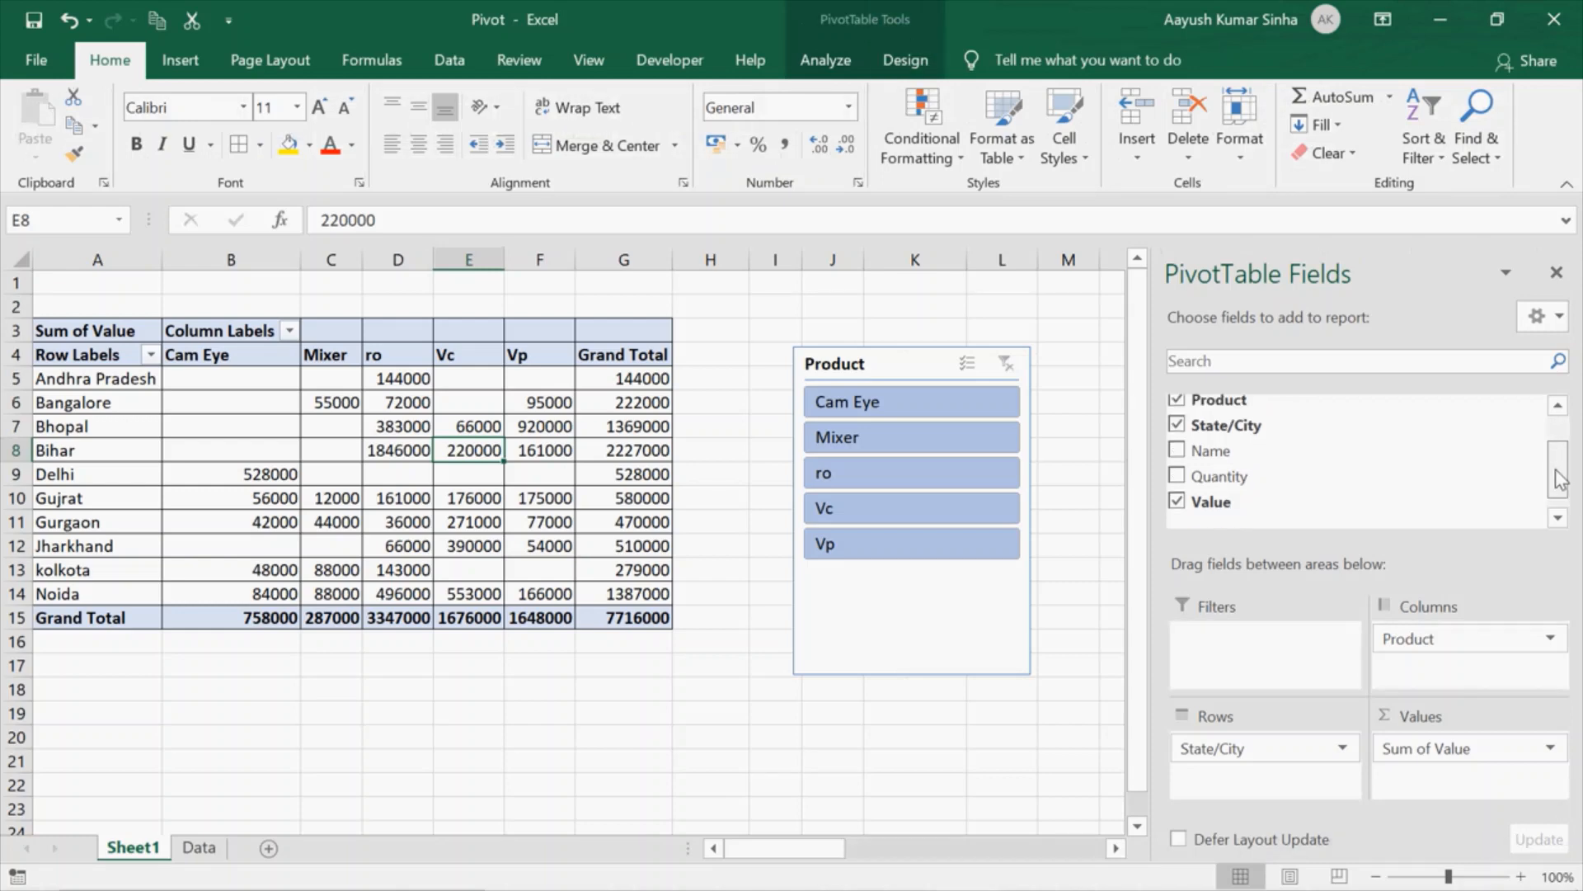
scroll(1555, 471, down, 1)
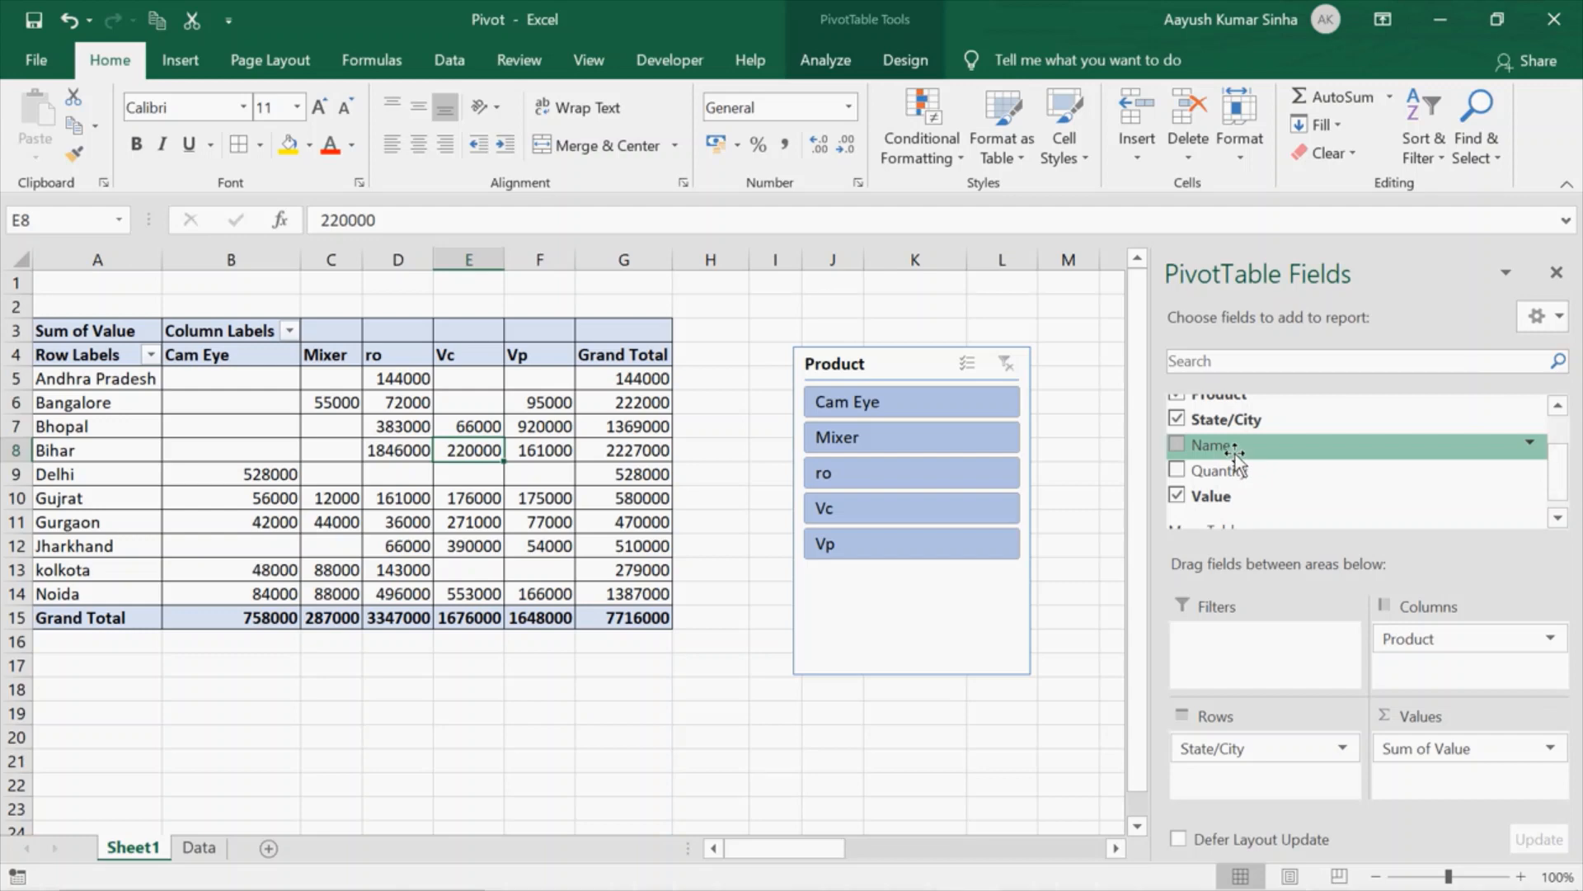
drag(1234, 452, 1243, 797)
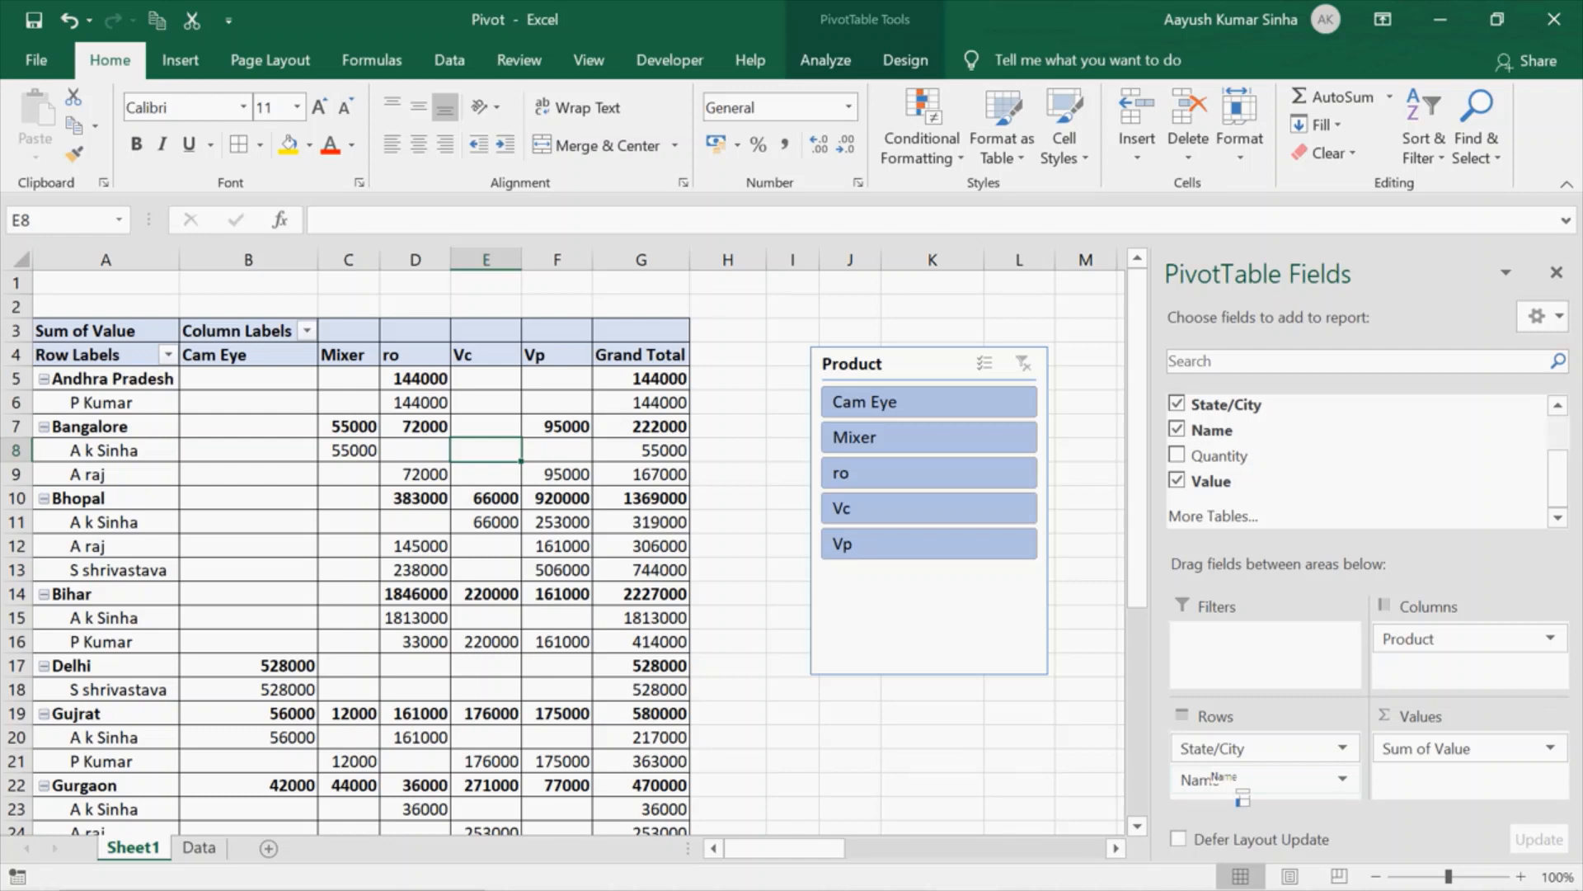
drag(1241, 795, 1241, 788)
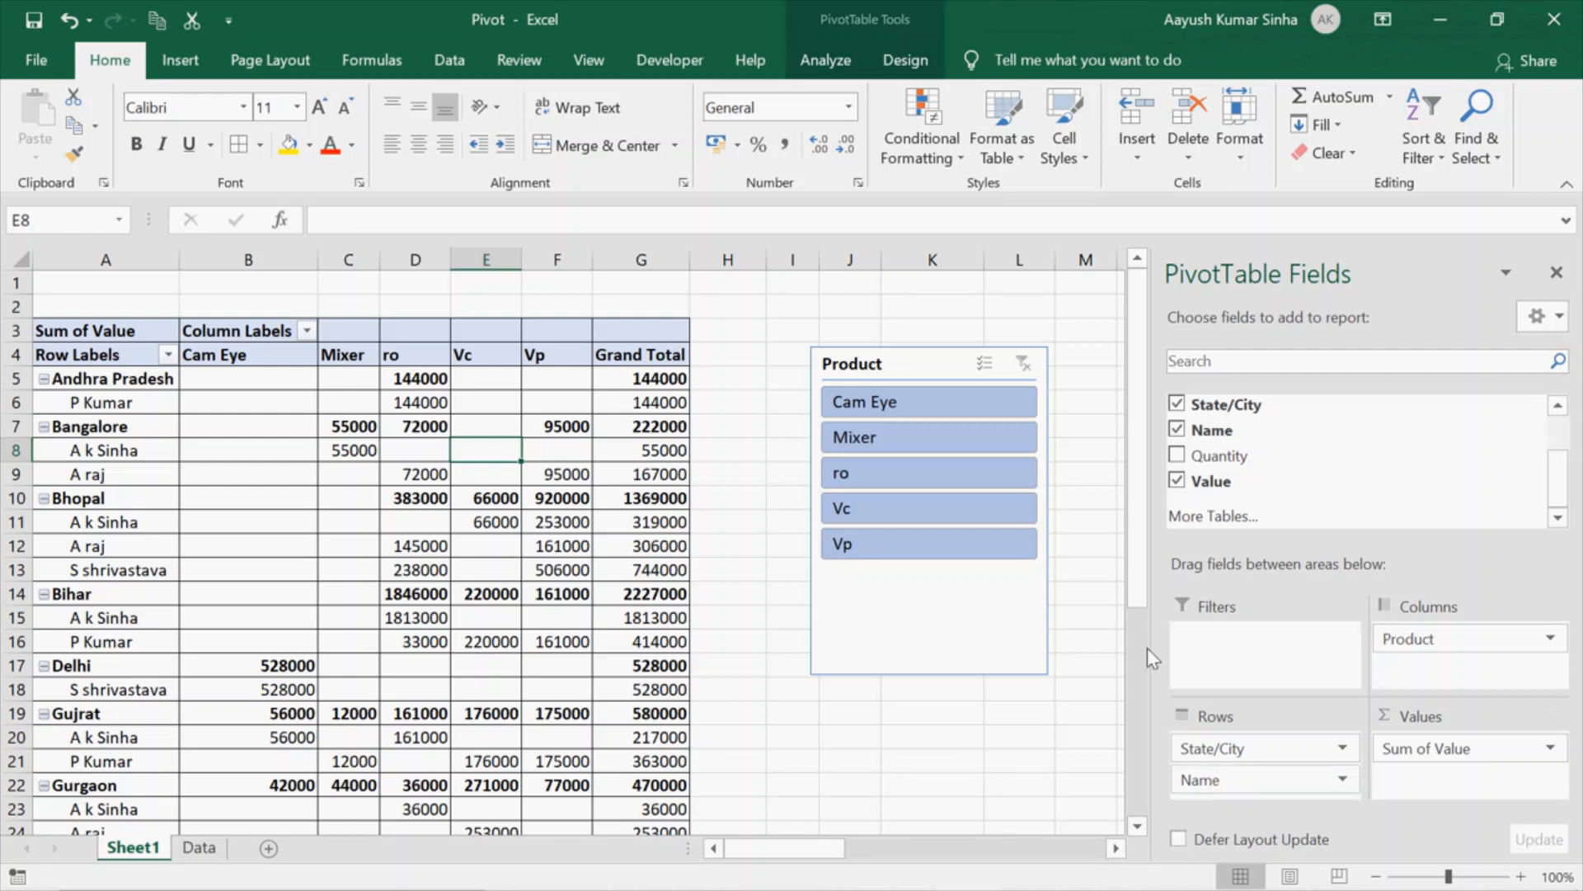
drag(882, 365, 815, 356)
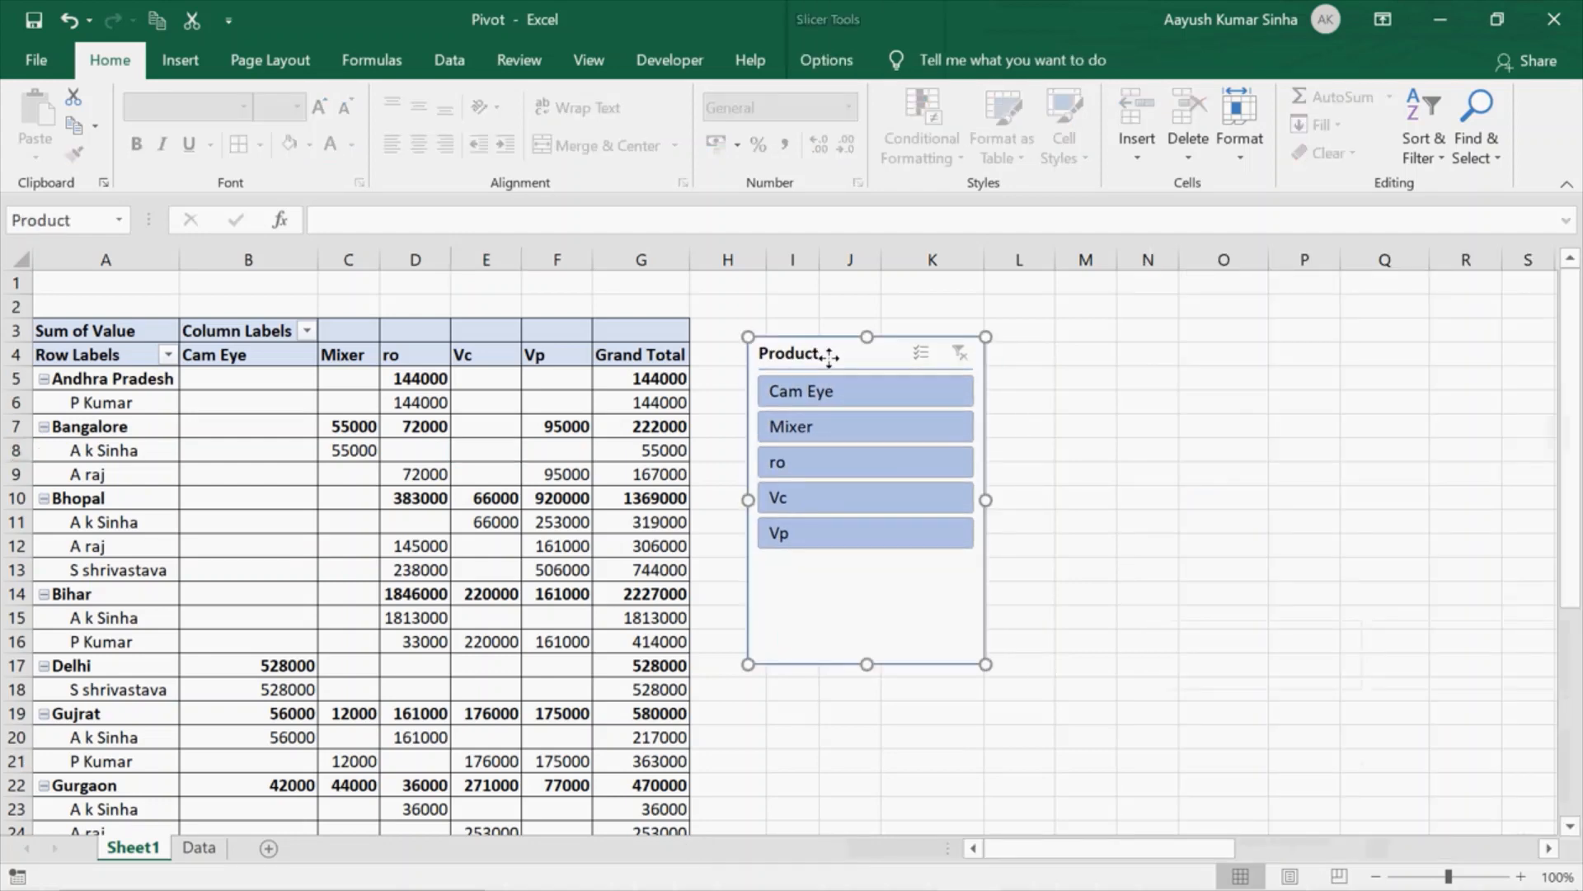
click(1159, 440)
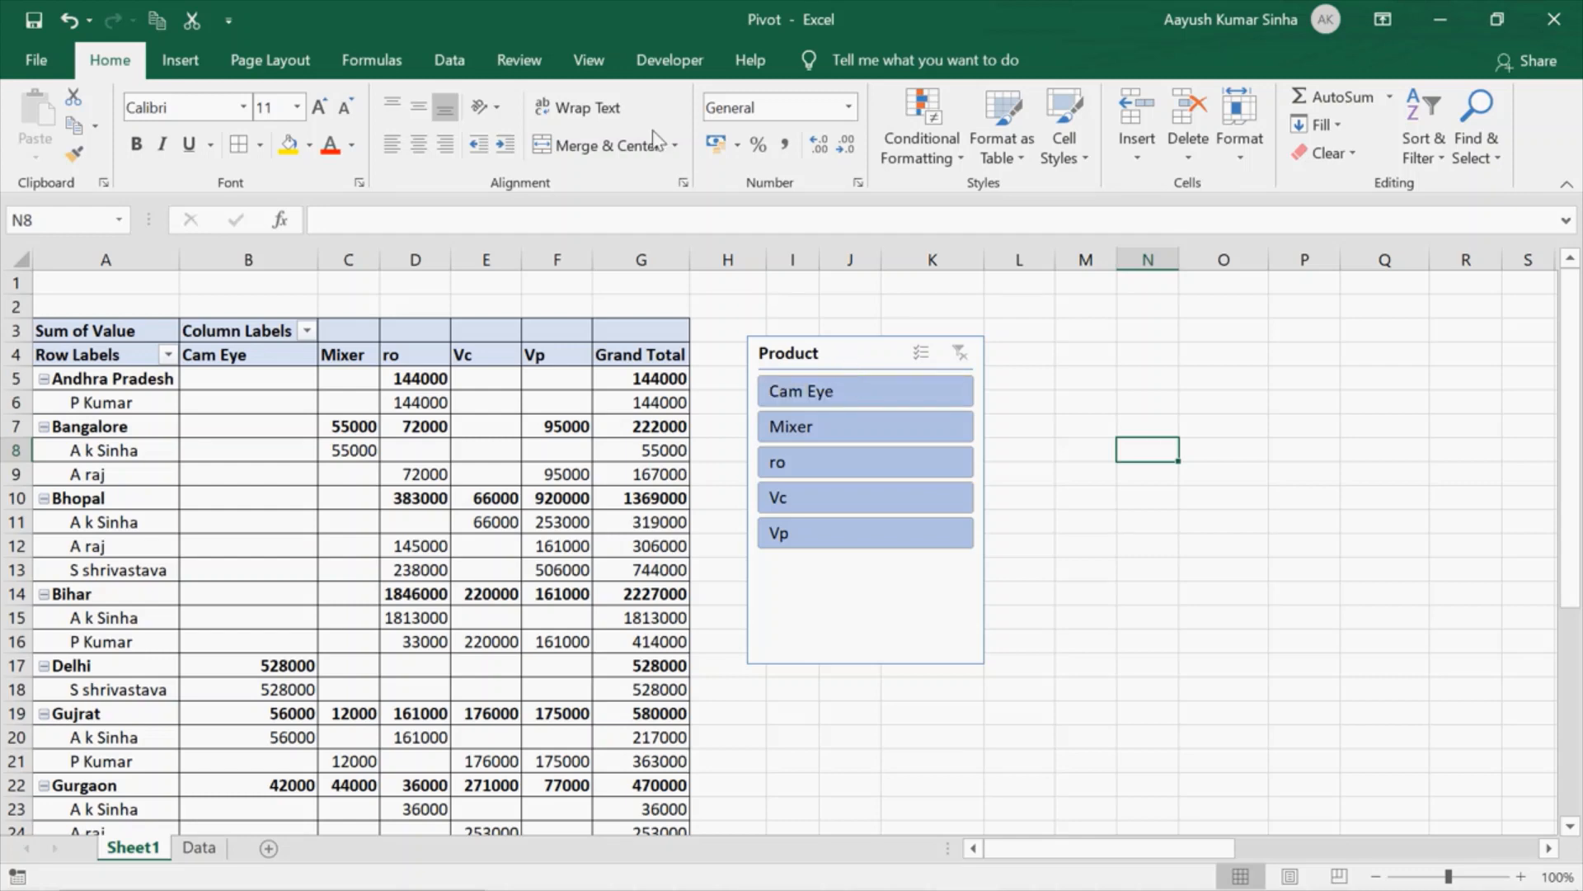
- Insert a slicer for the Name field and place it directly below the last item of the Product slicer
click(584, 401)
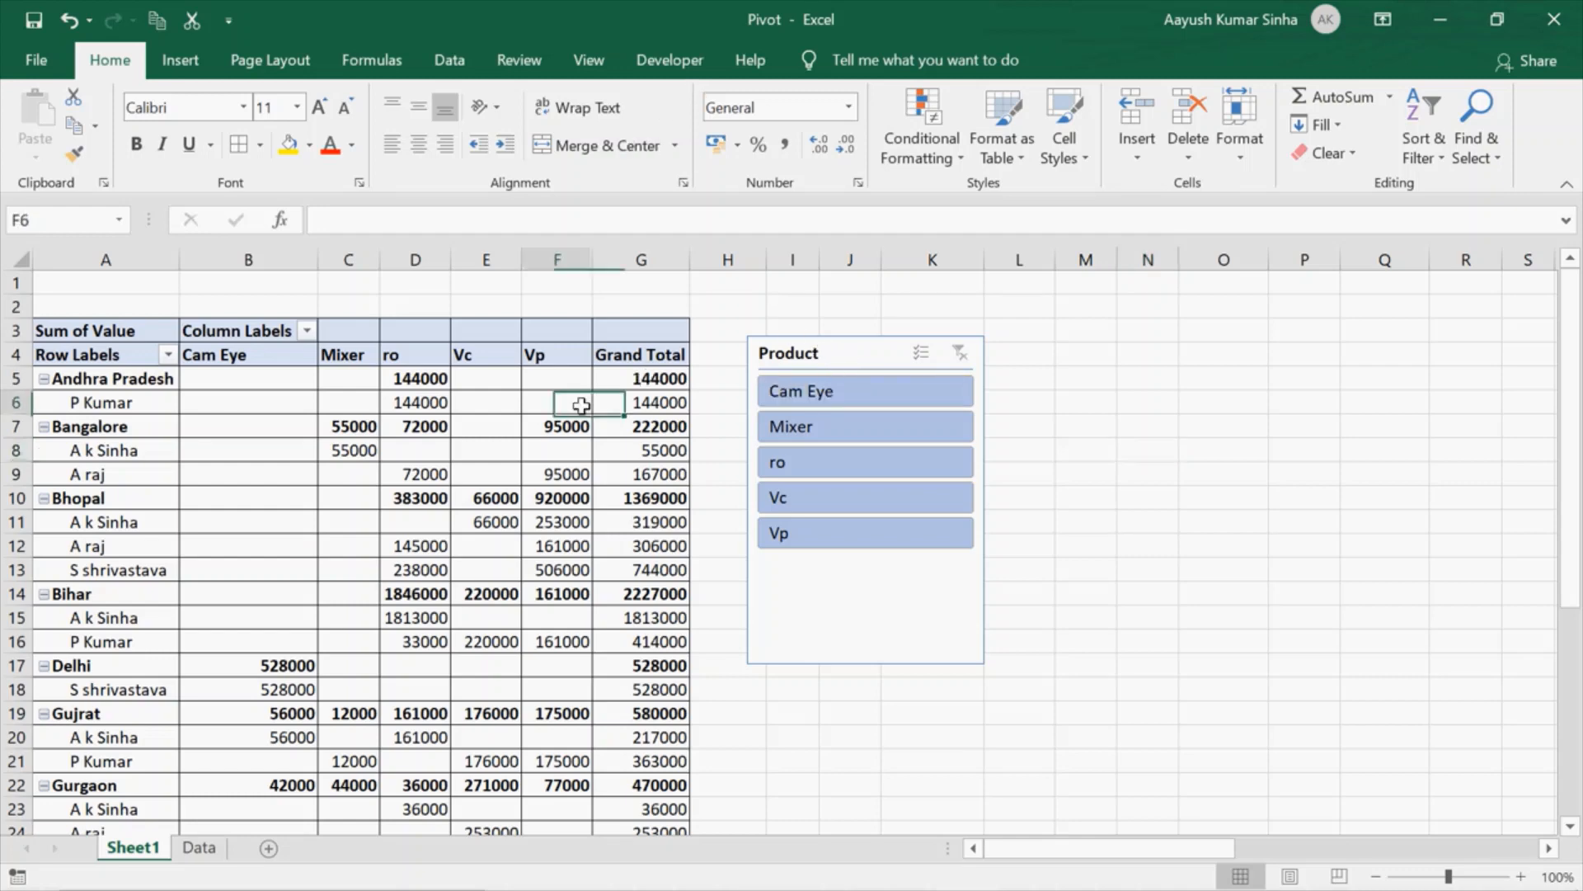
click(827, 61)
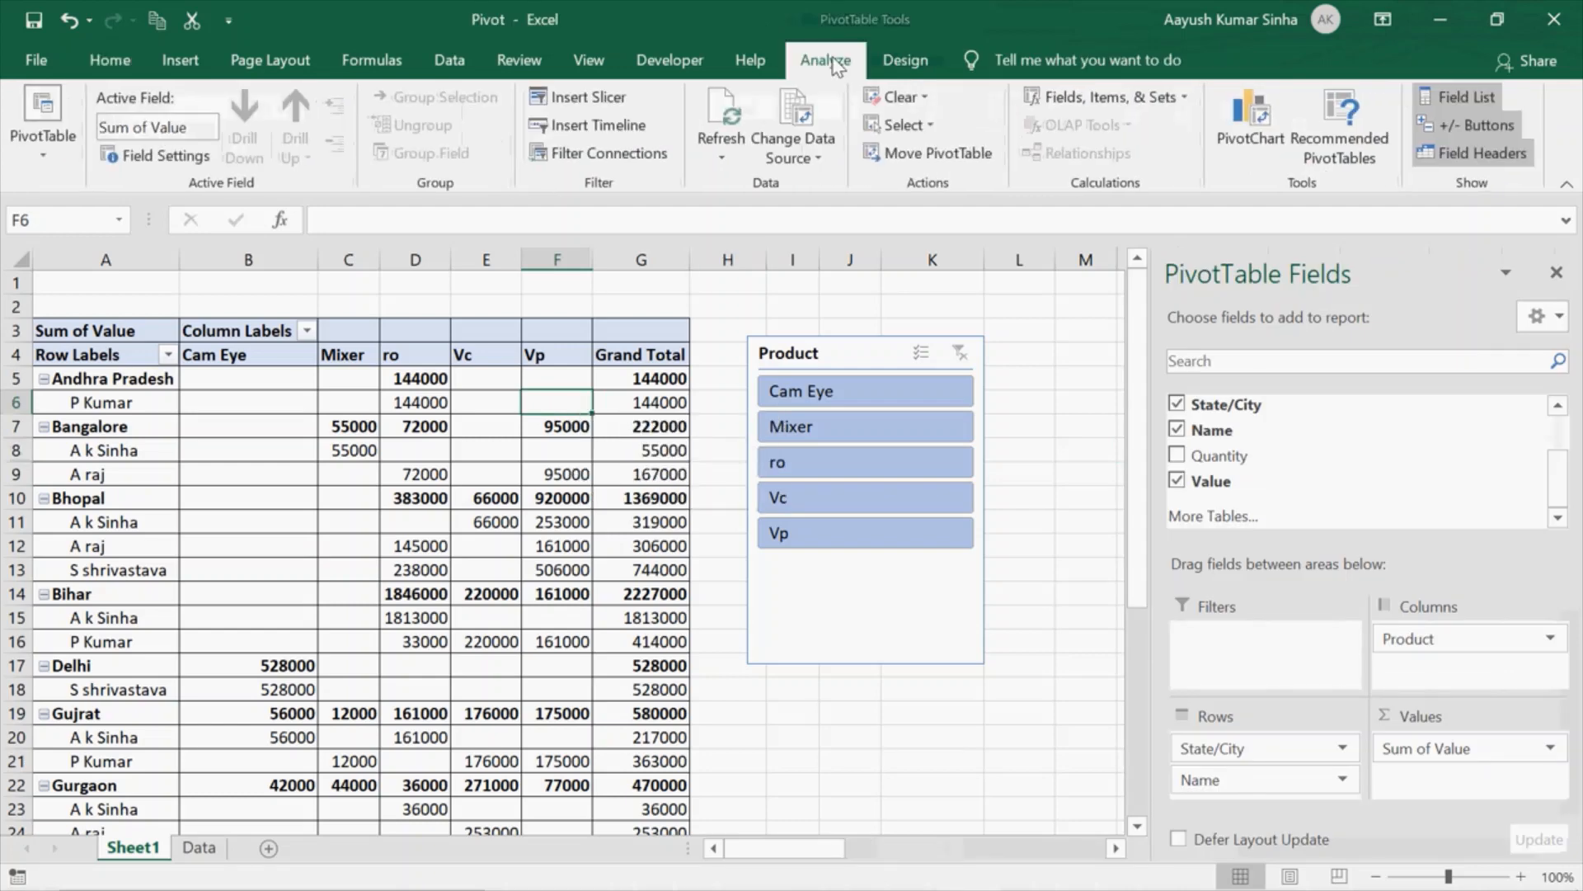
click(621, 99)
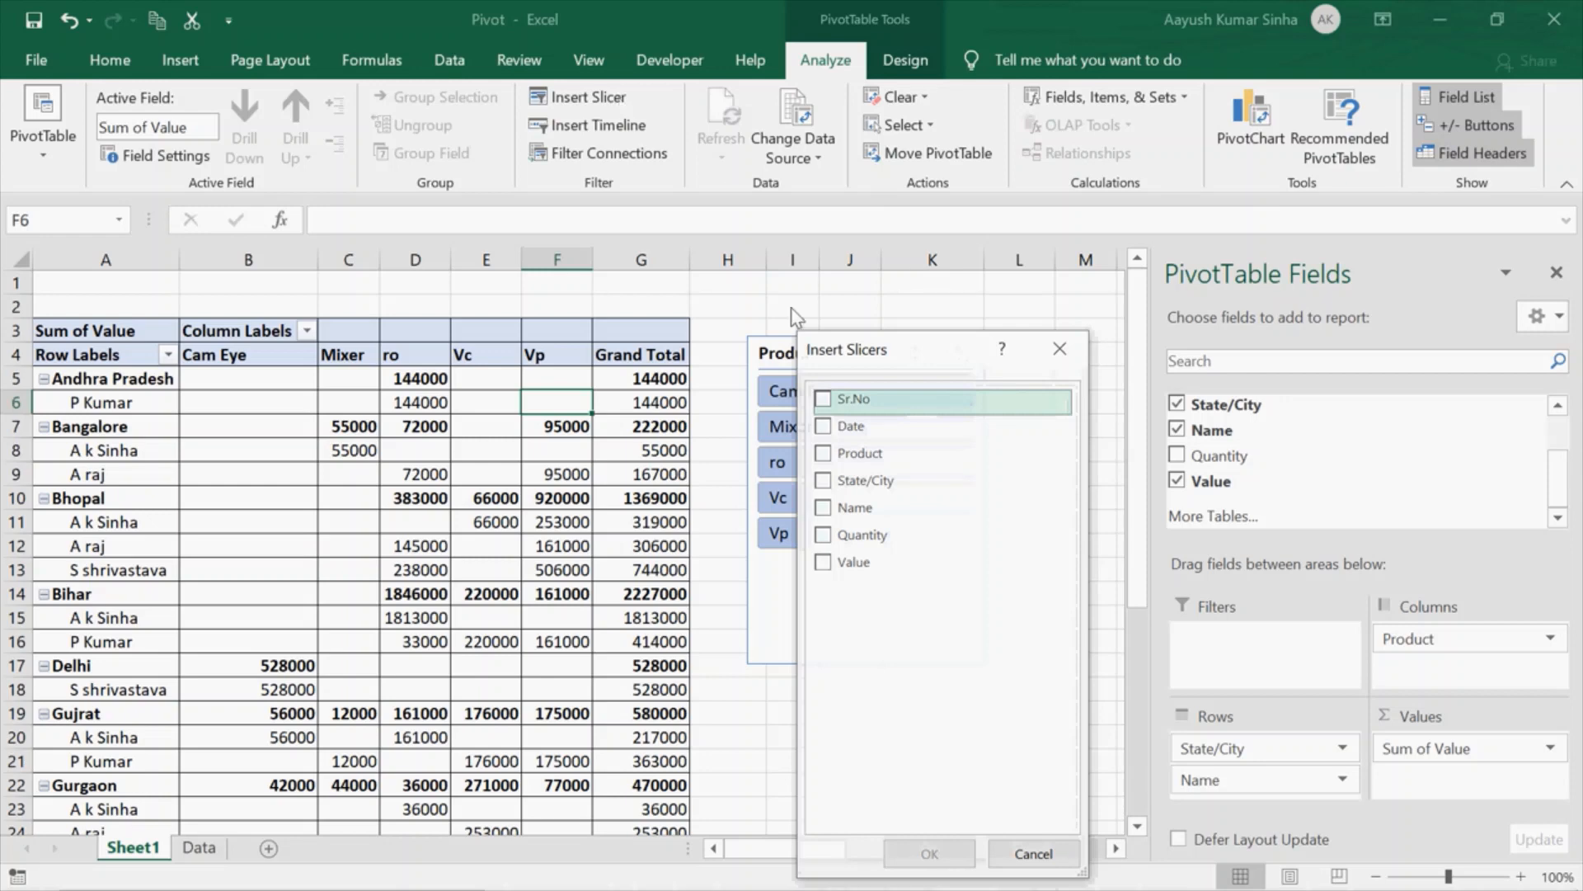
click(822, 516)
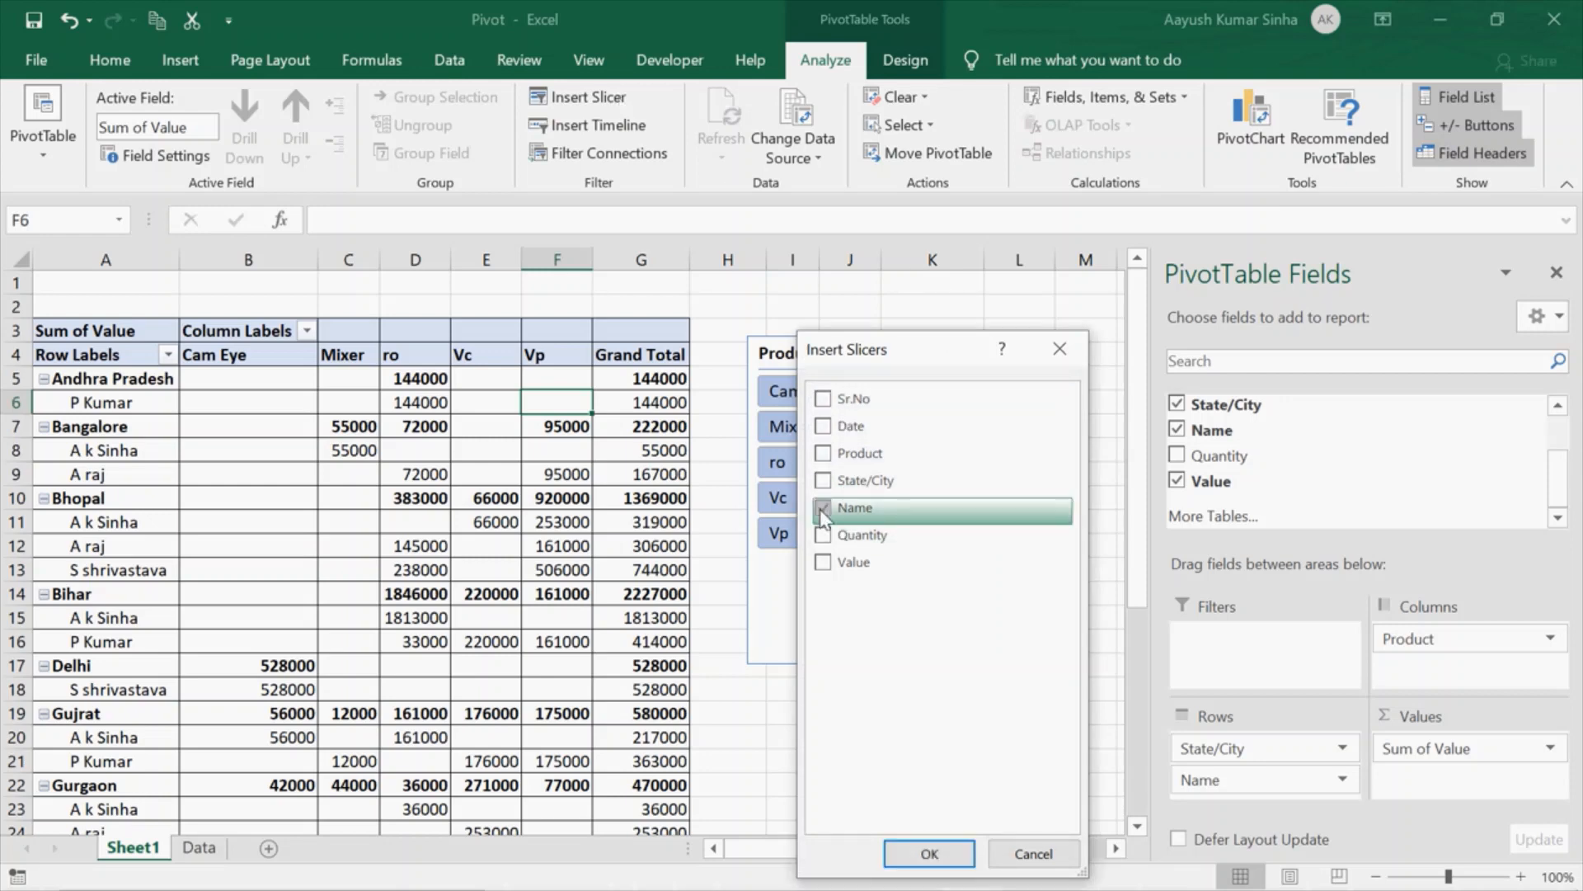
click(914, 853)
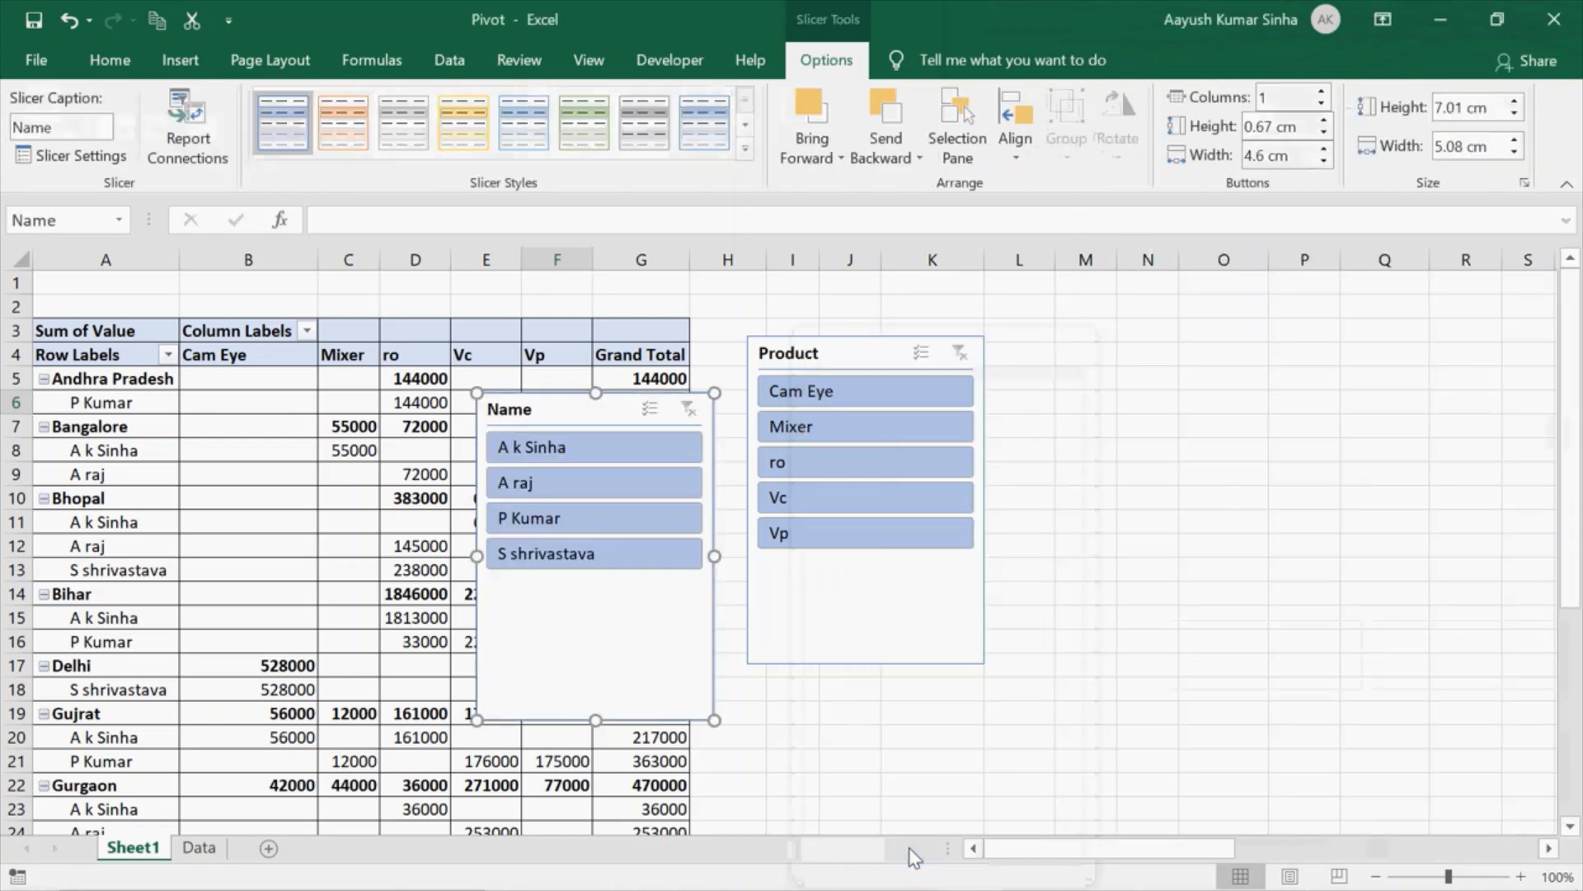
drag(550, 410, 820, 579)
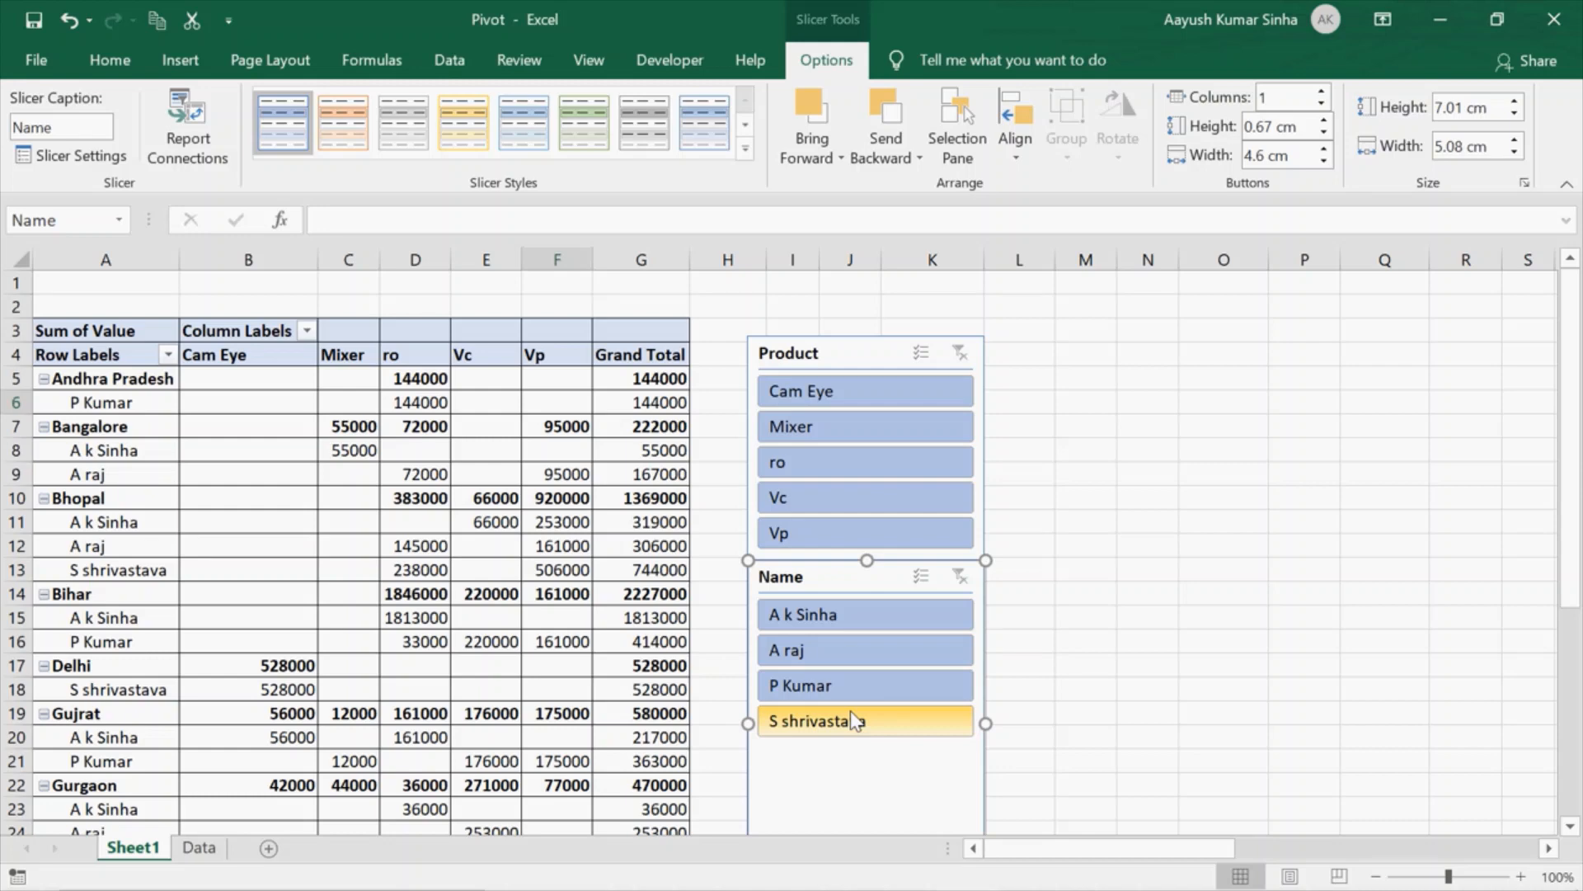
- Filter the PivotTable to the second person in the Name slicer and product Vp, and check the source records on the Data sheet
click(826, 649)
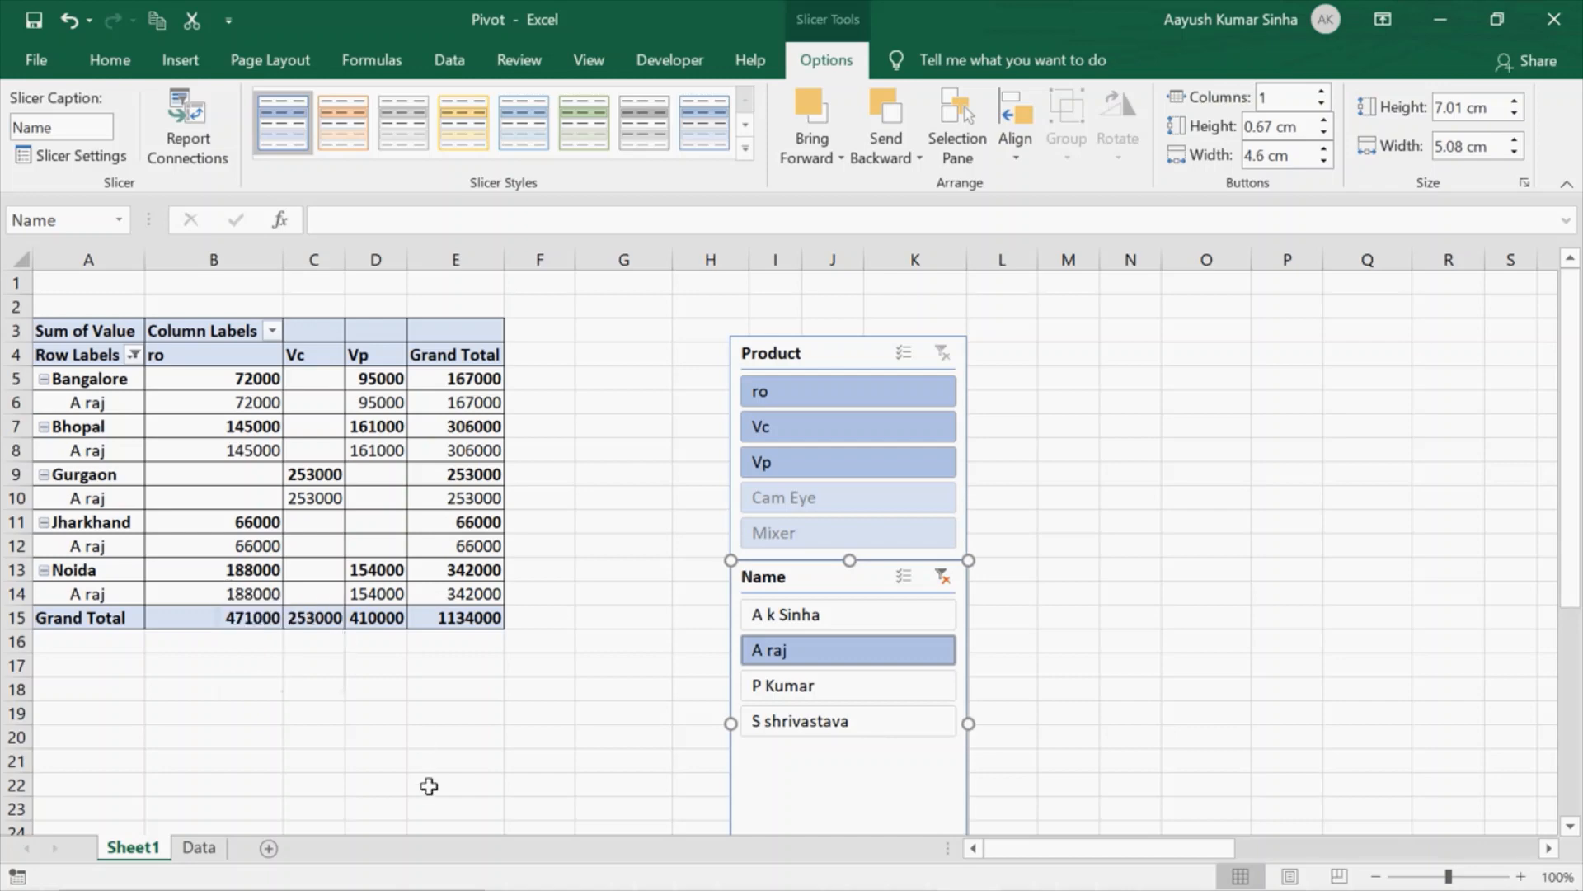
click(785, 469)
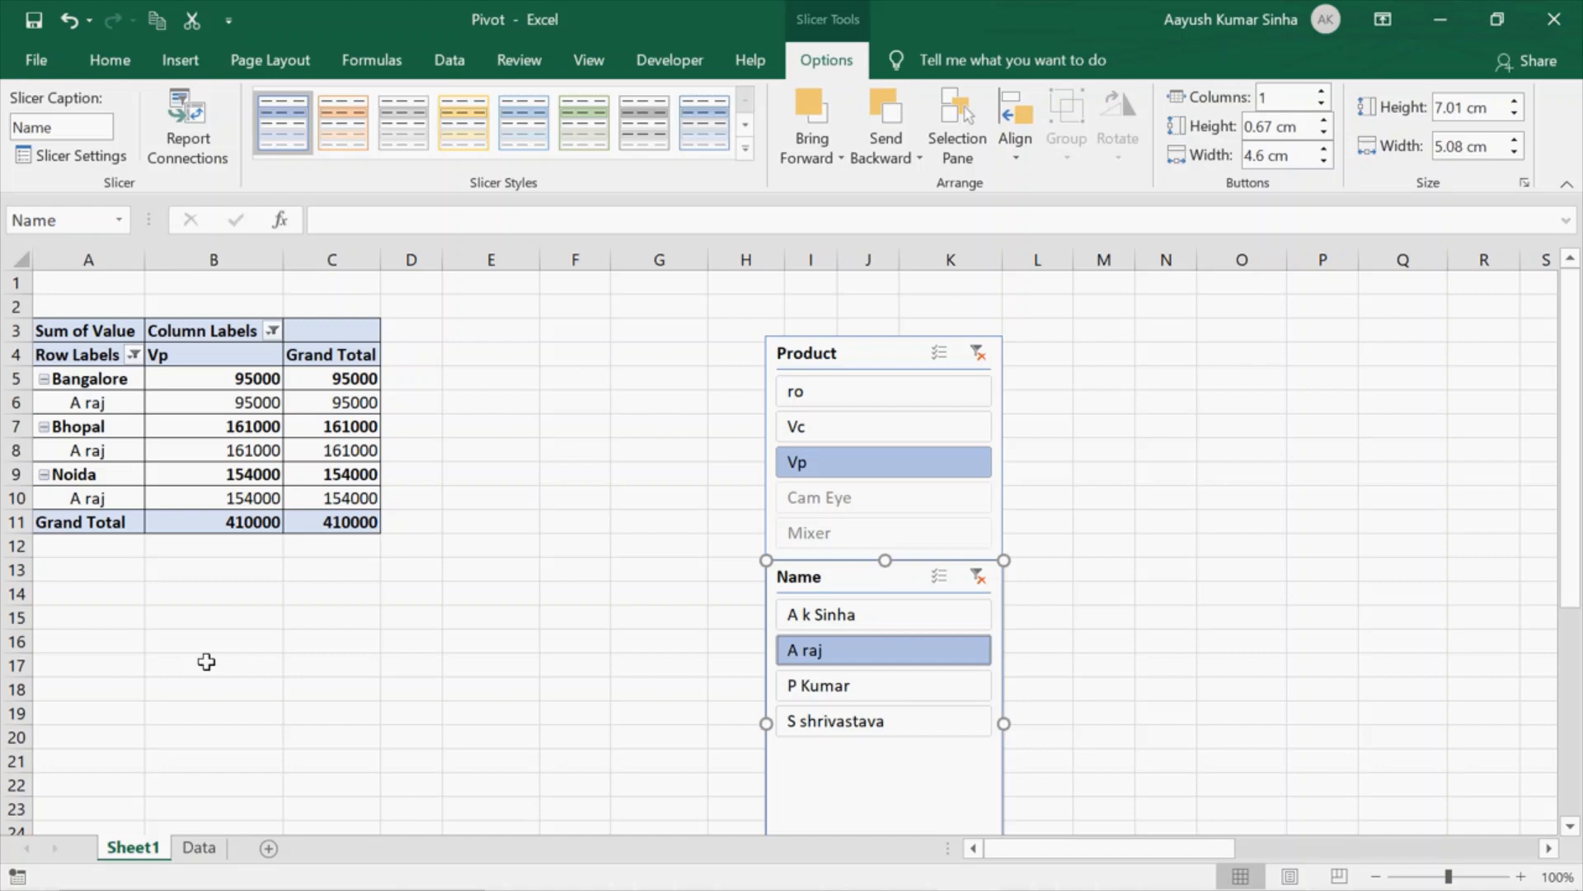
click(199, 847)
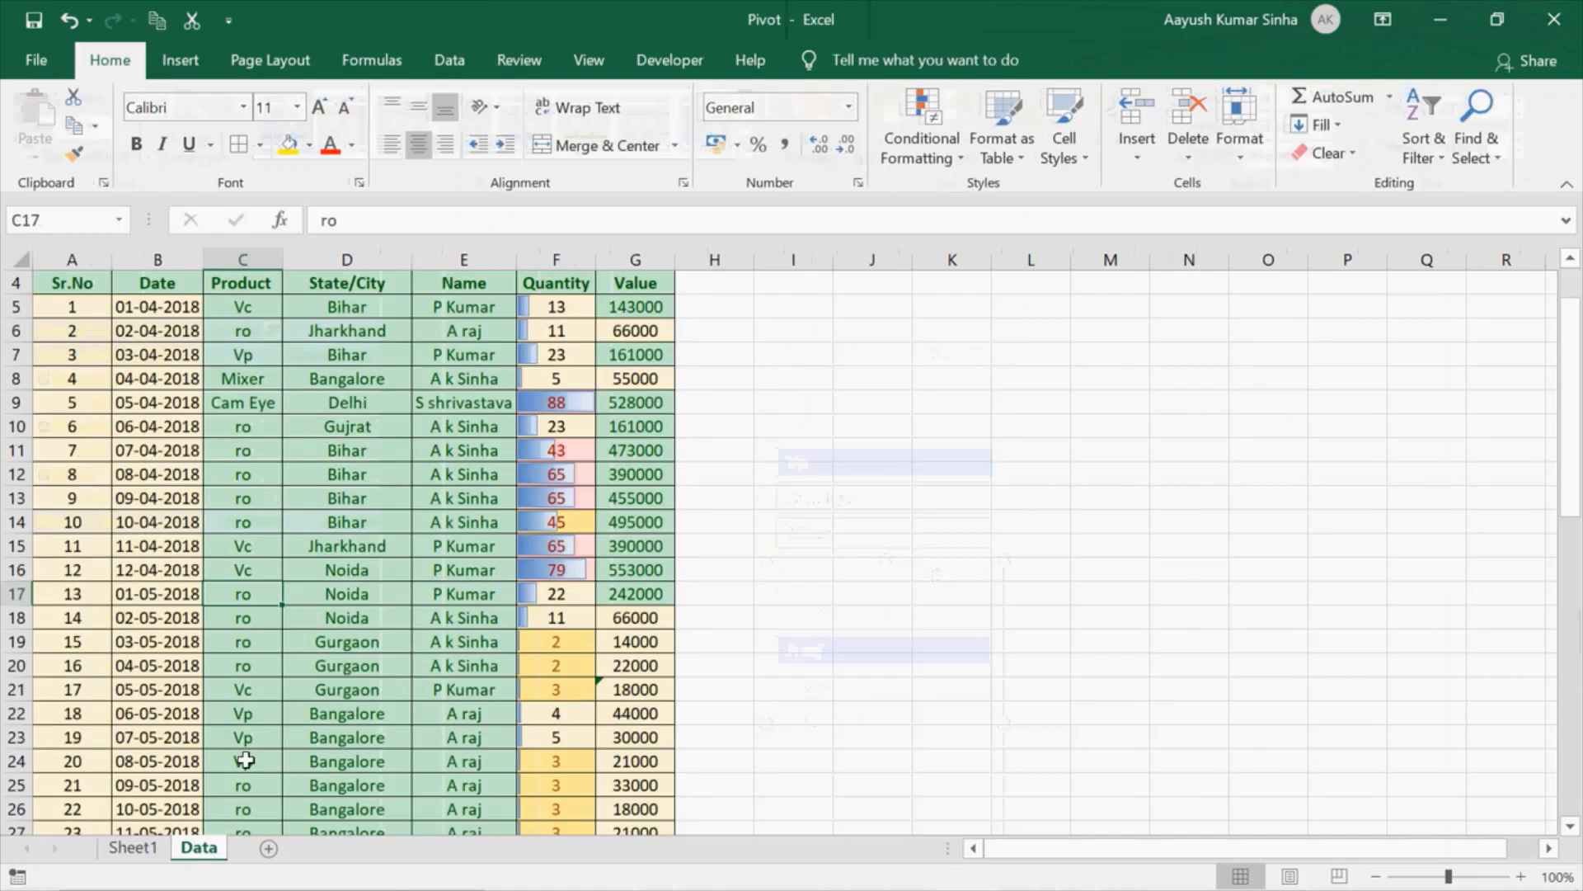
click(132, 847)
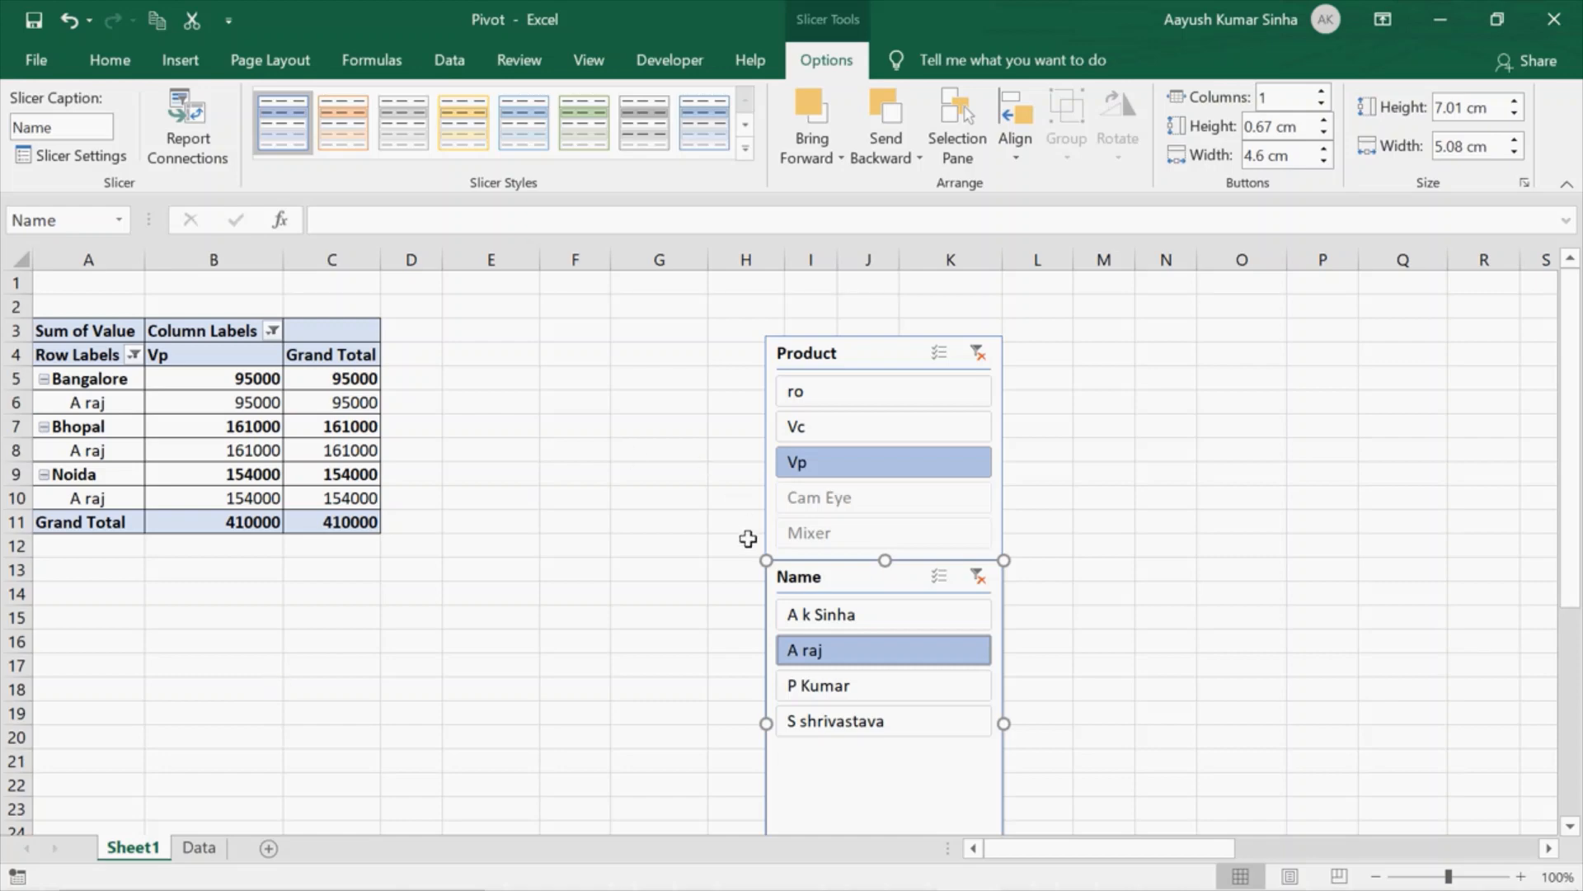
- Clear the filters of both the Product and Name slicers
click(978, 353)
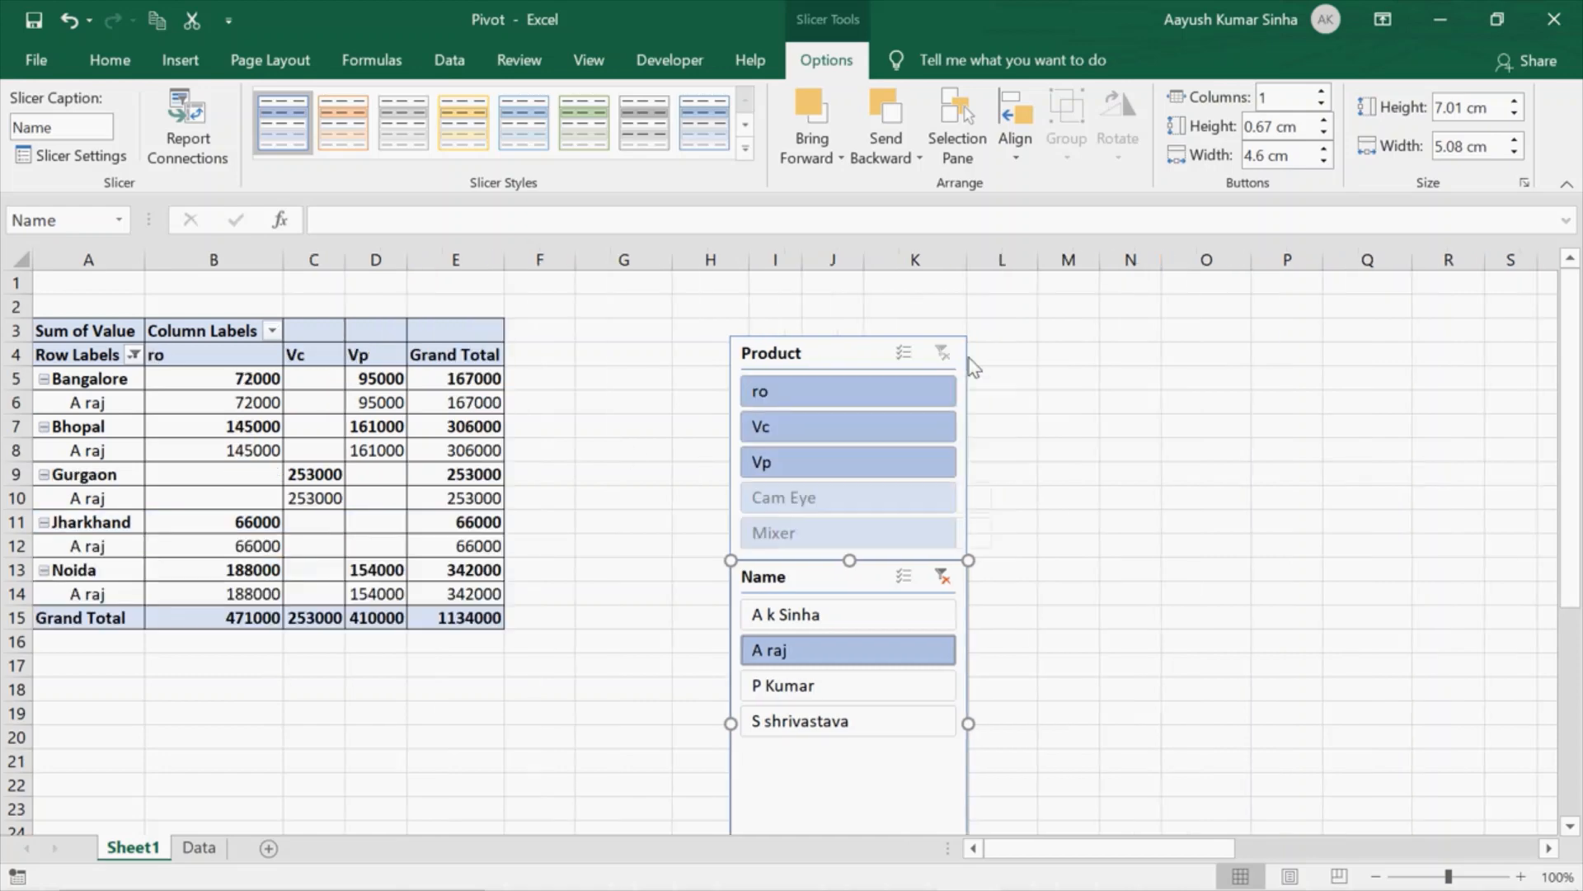
click(943, 576)
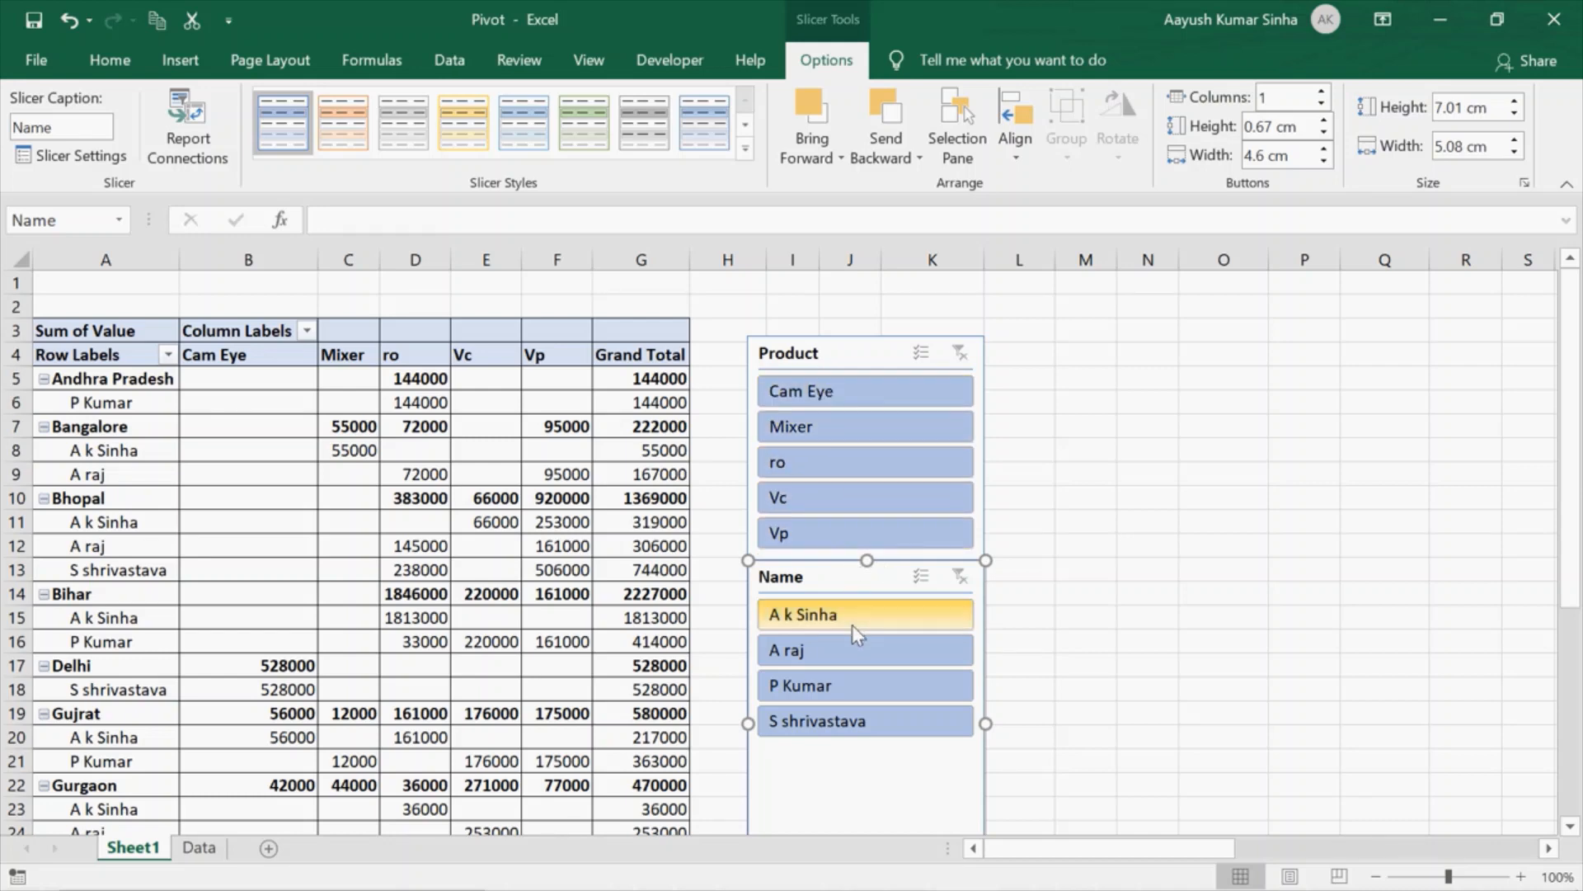
- Try the dark green, blue and yellow styles on the Product slicer, and settle on the dark gray one
click(850, 359)
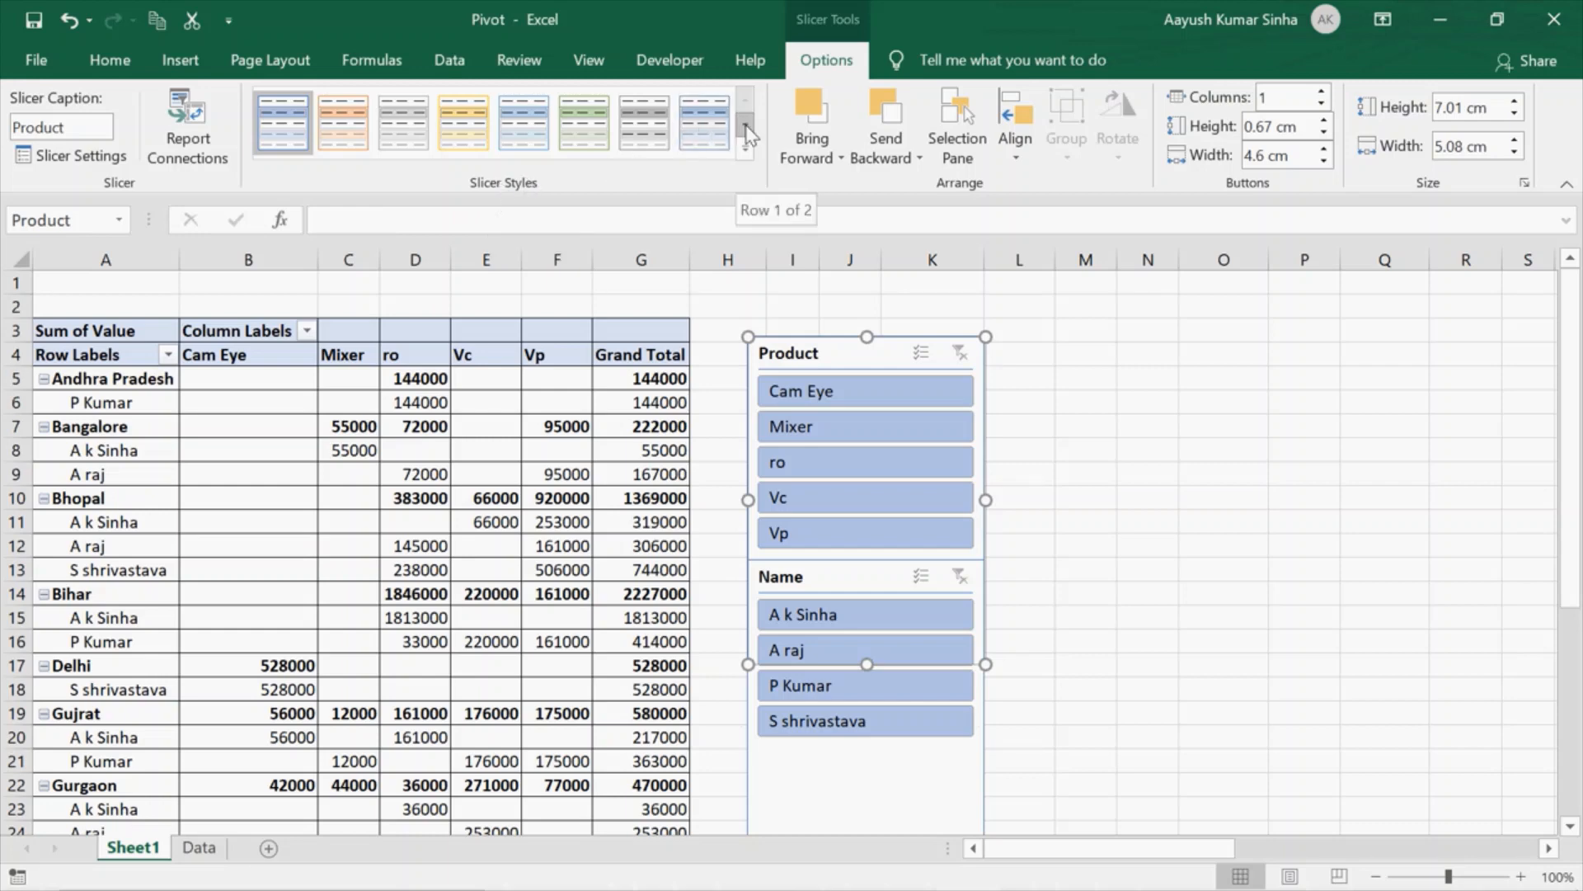
click(746, 149)
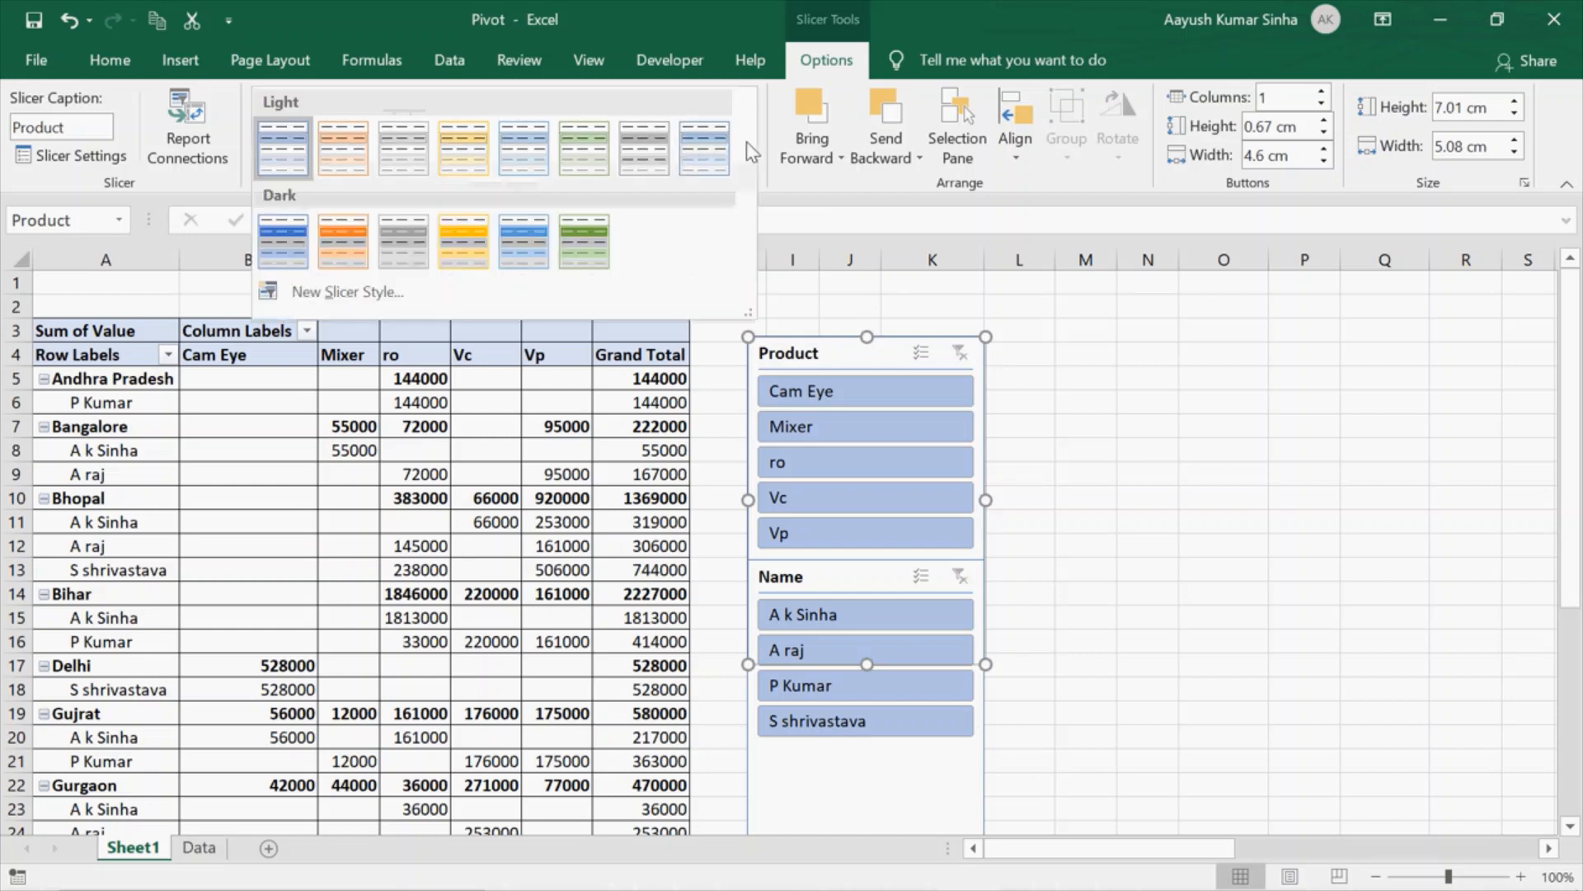
click(571, 231)
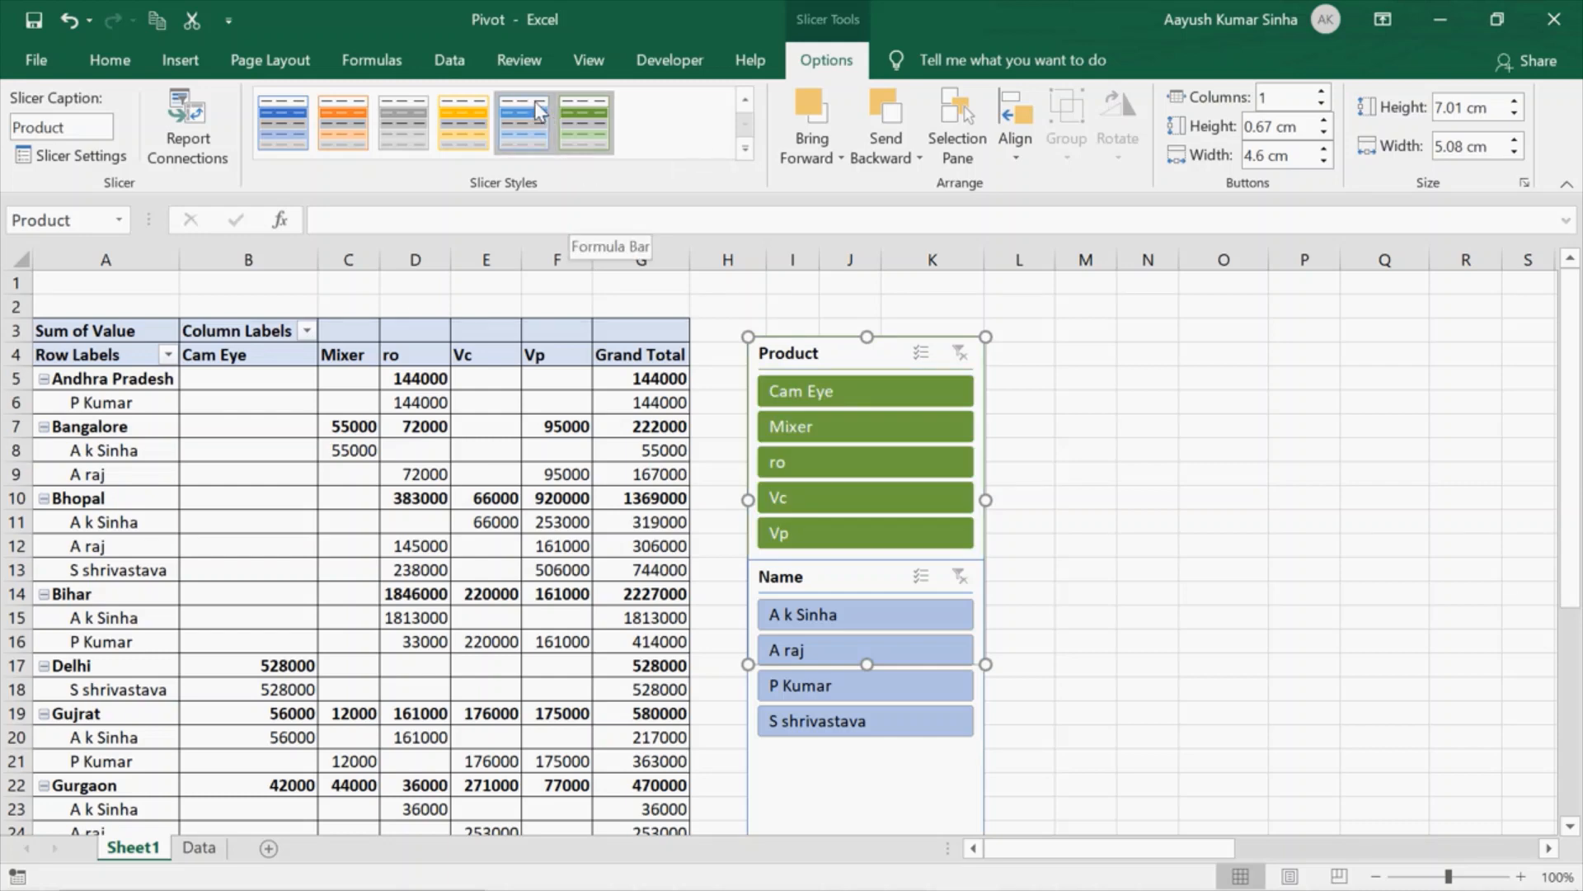
click(522, 130)
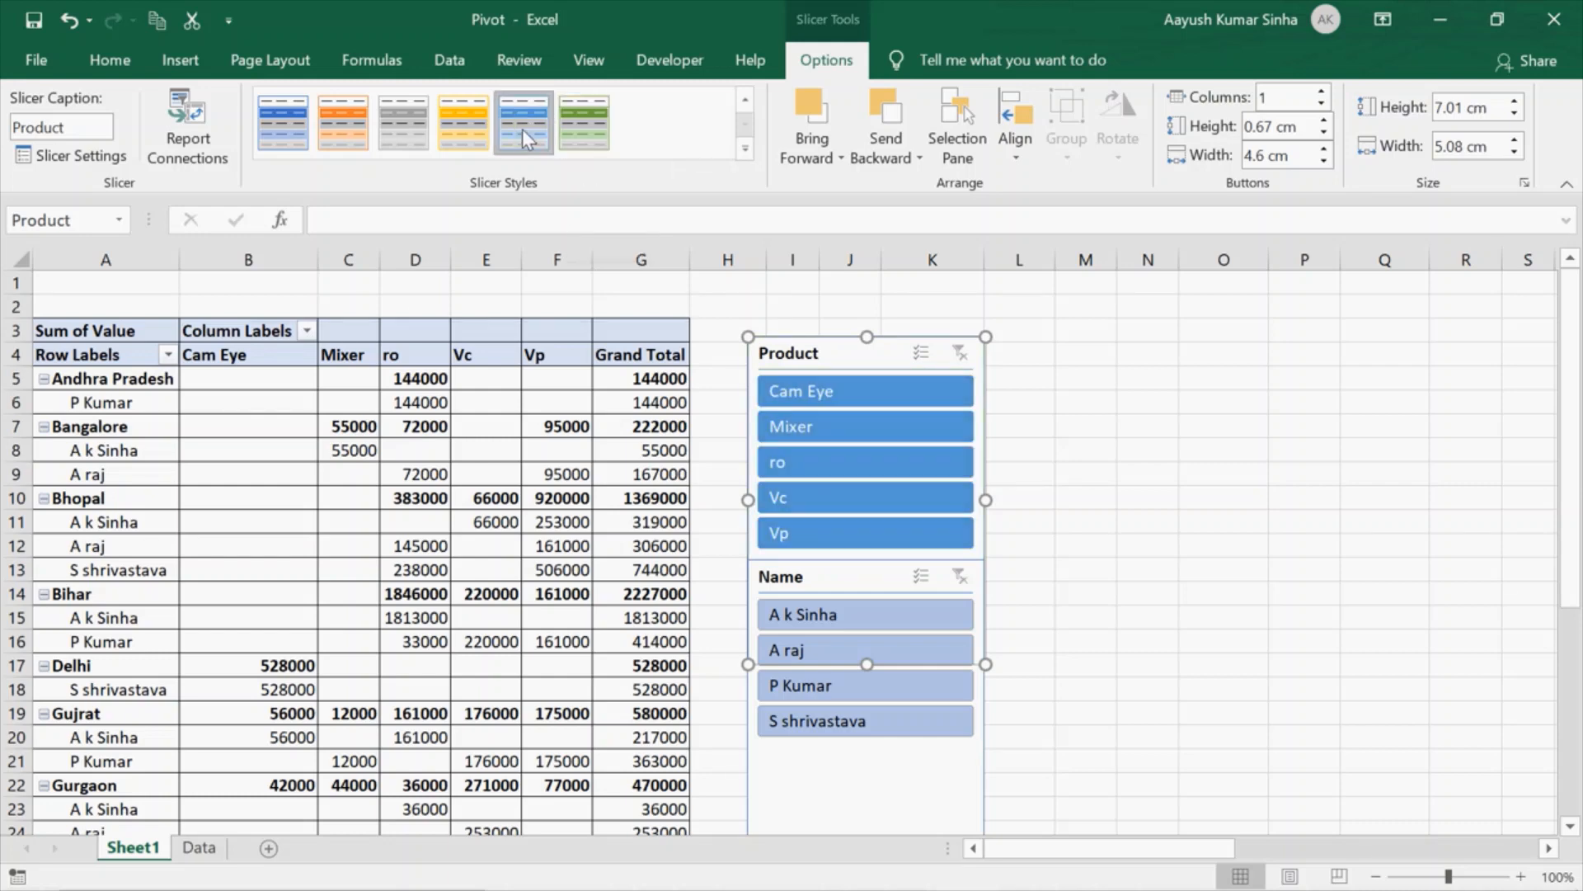
click(477, 125)
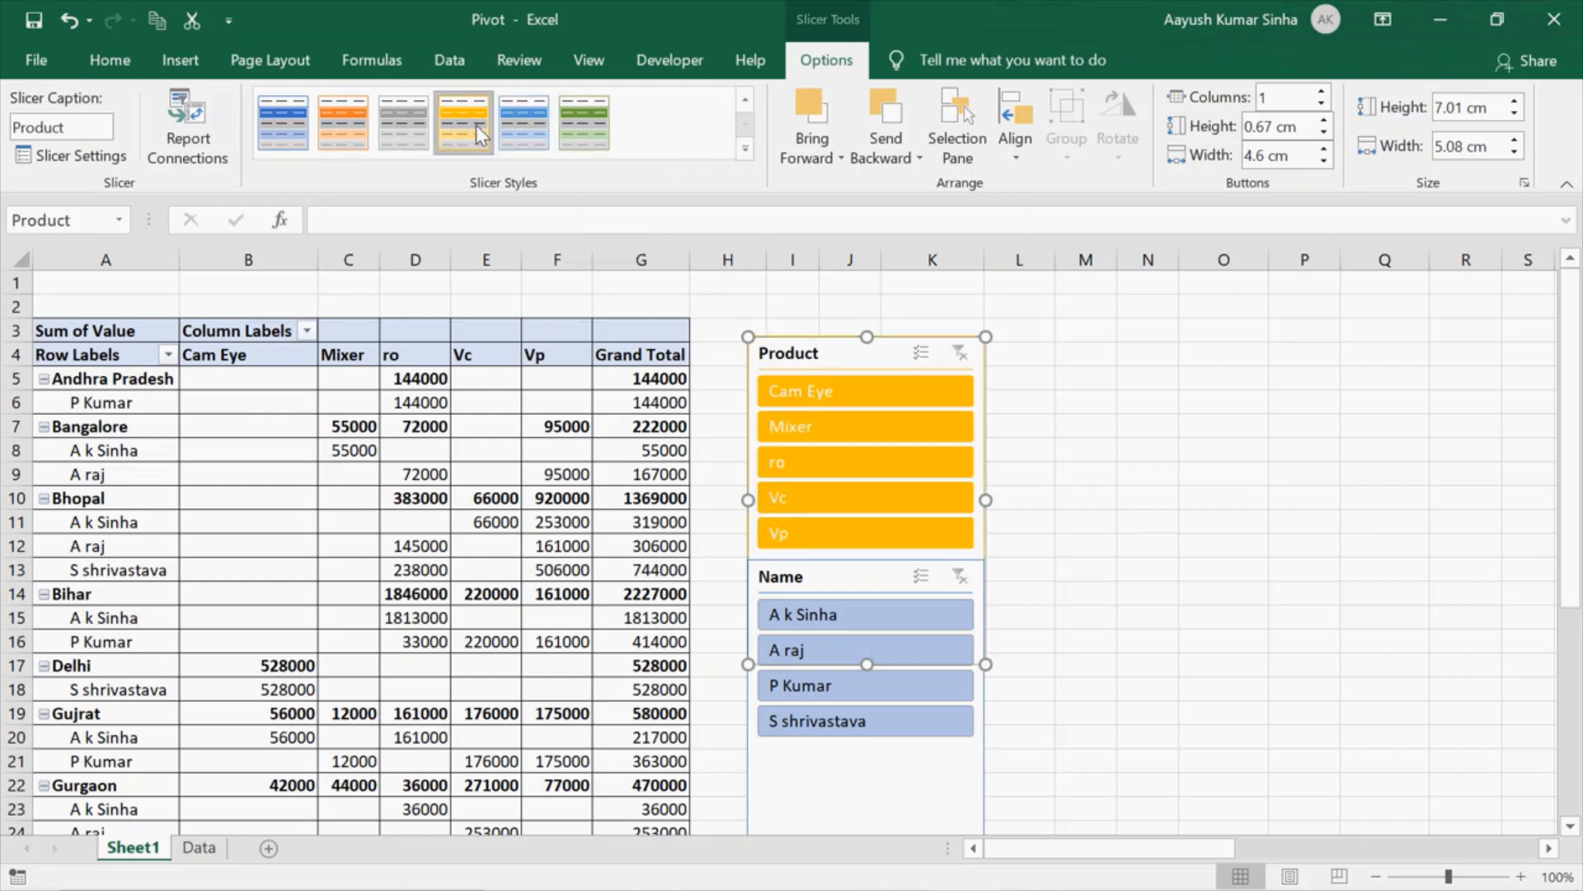
click(404, 127)
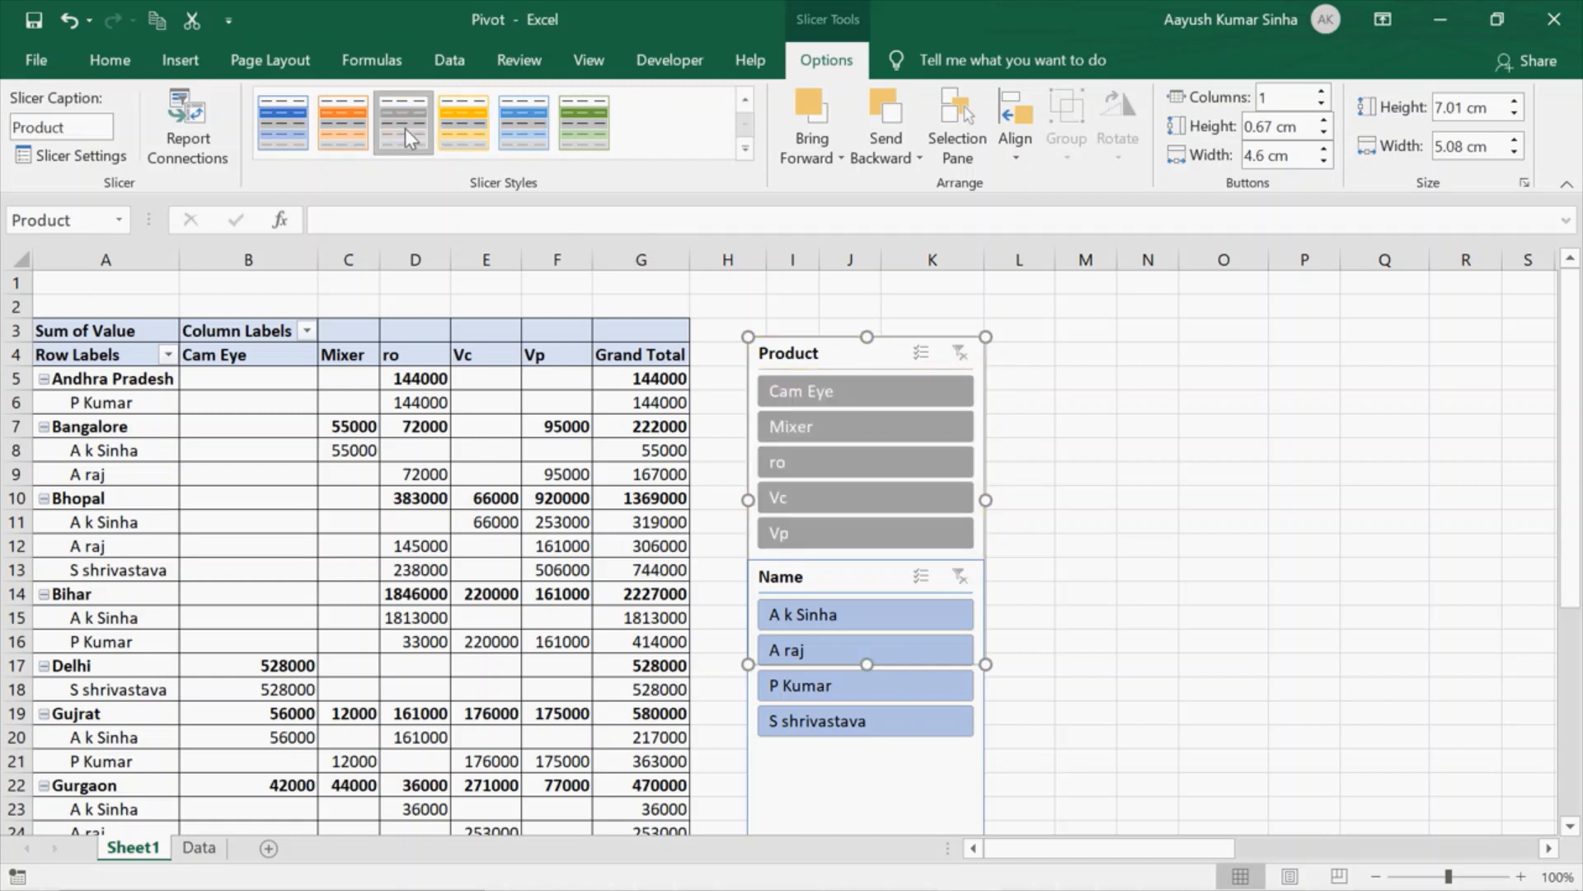
- Examine the slicer elements that a new custom slicer style can format, without creating the style
click(747, 150)
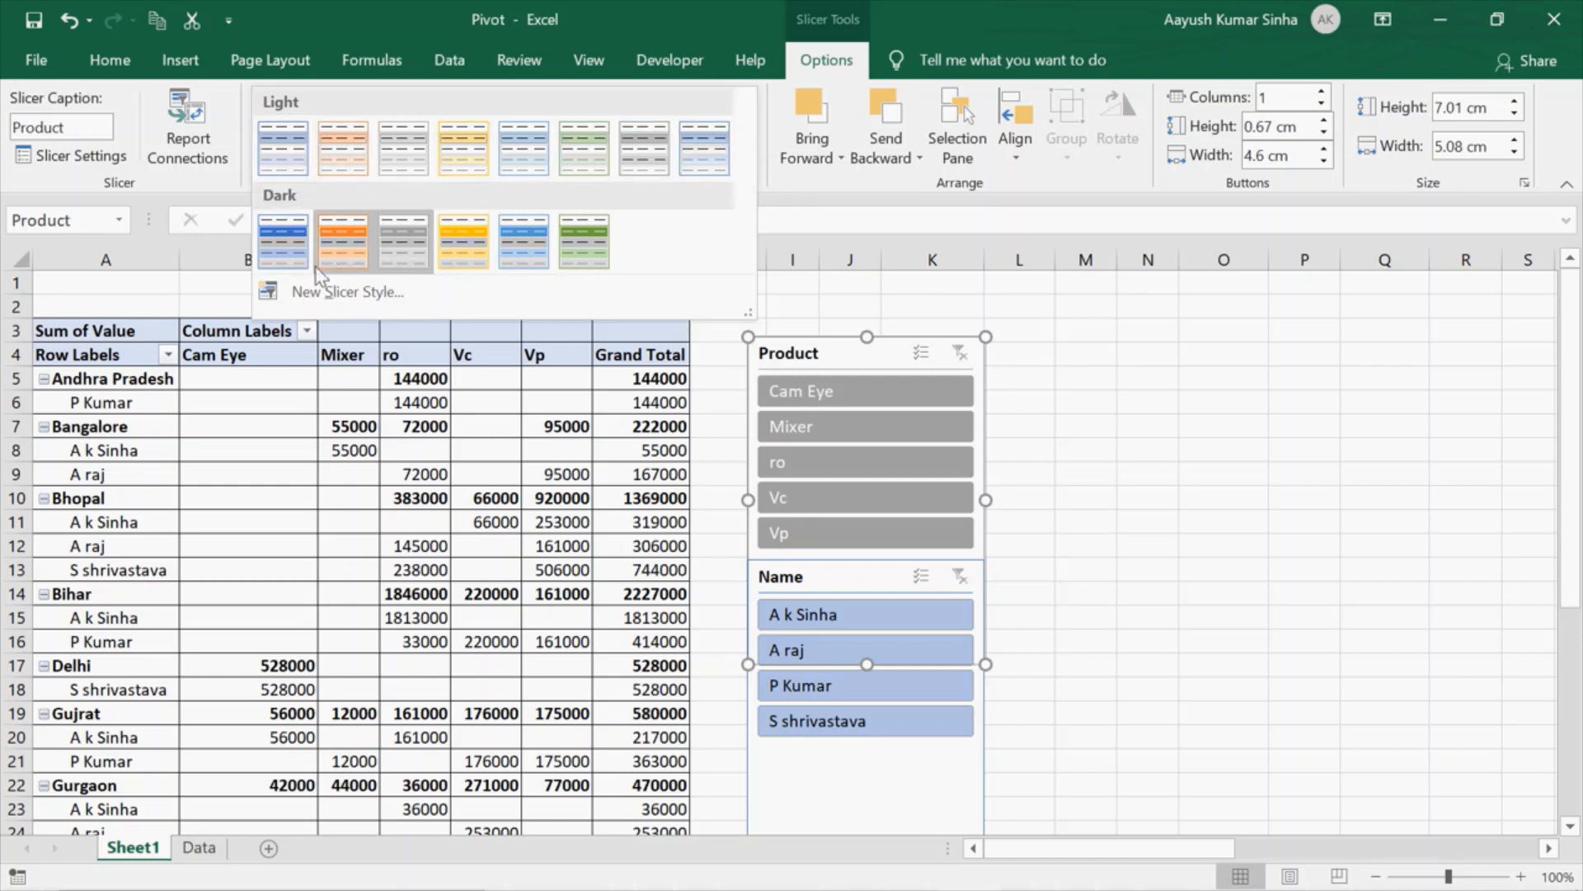
click(346, 297)
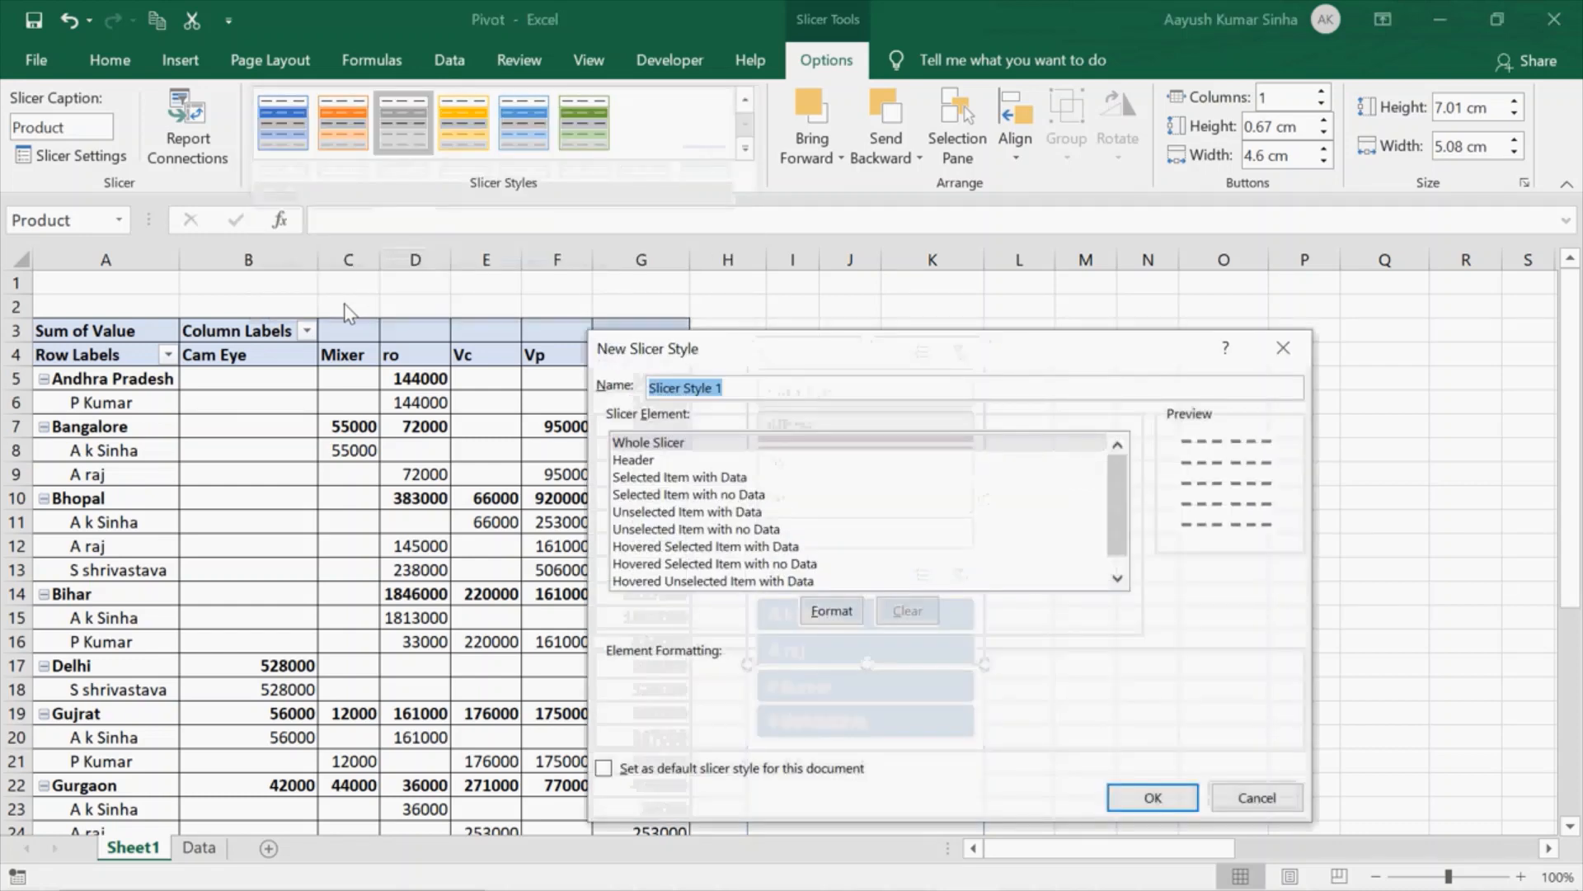
click(651, 460)
click(660, 478)
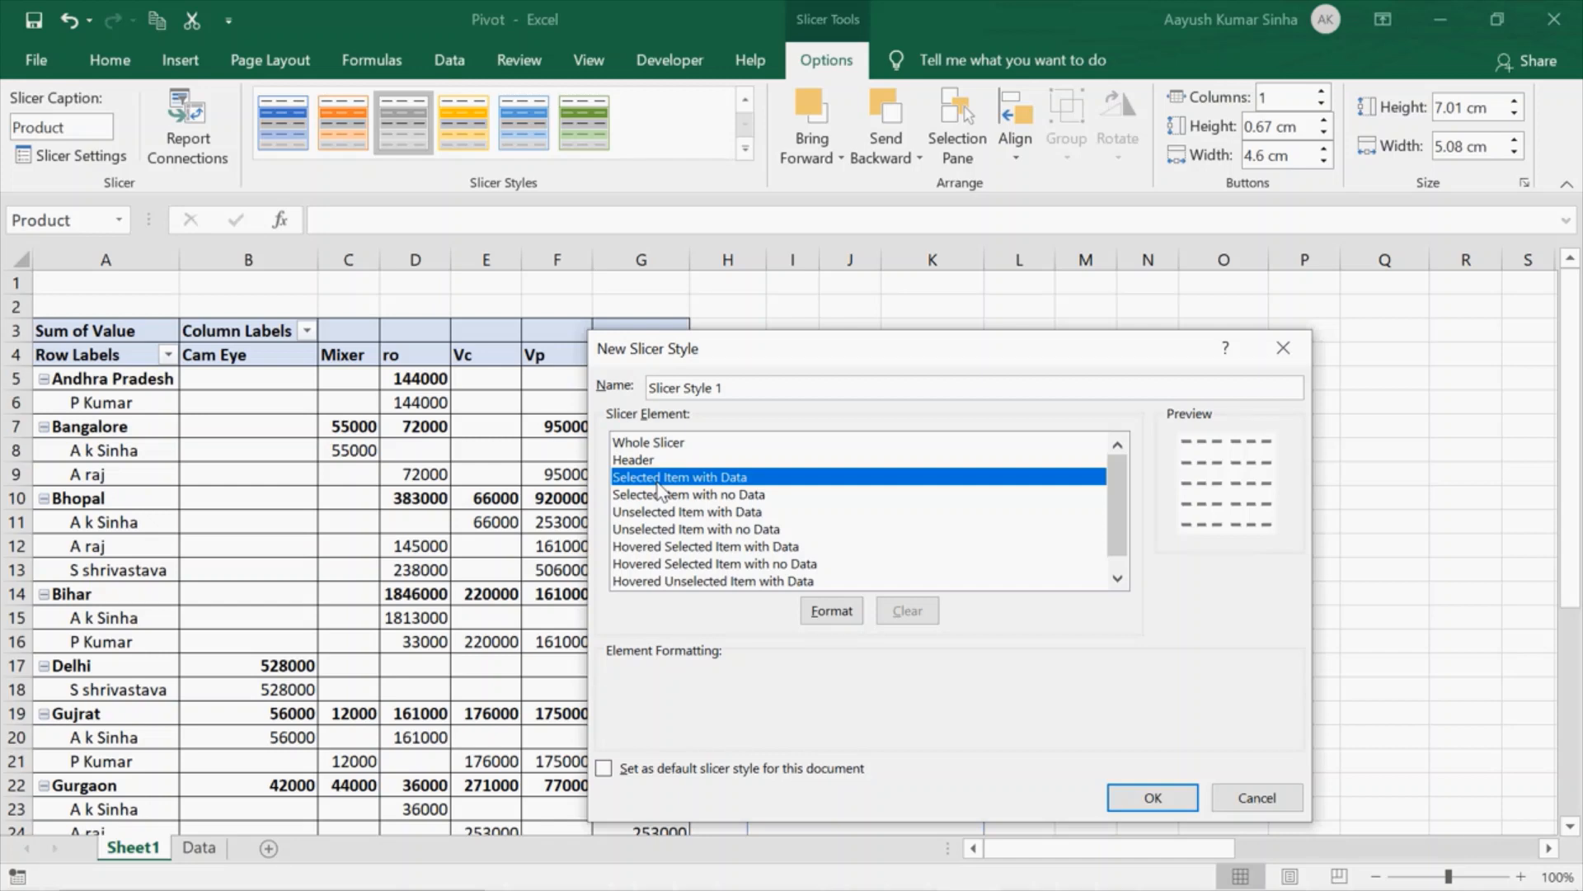
click(674, 512)
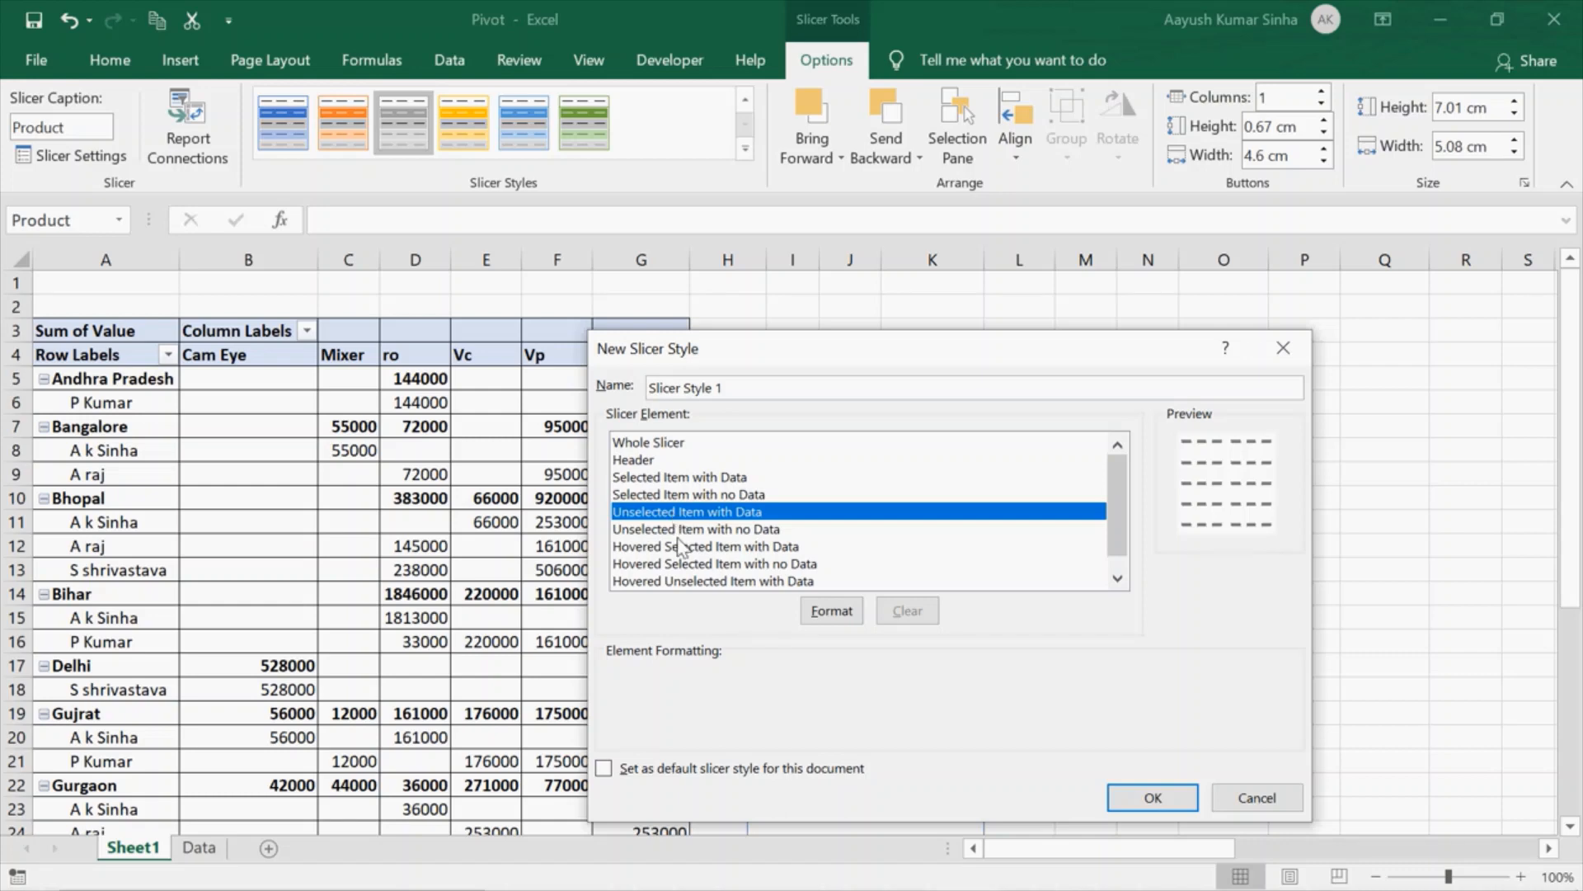
click(679, 546)
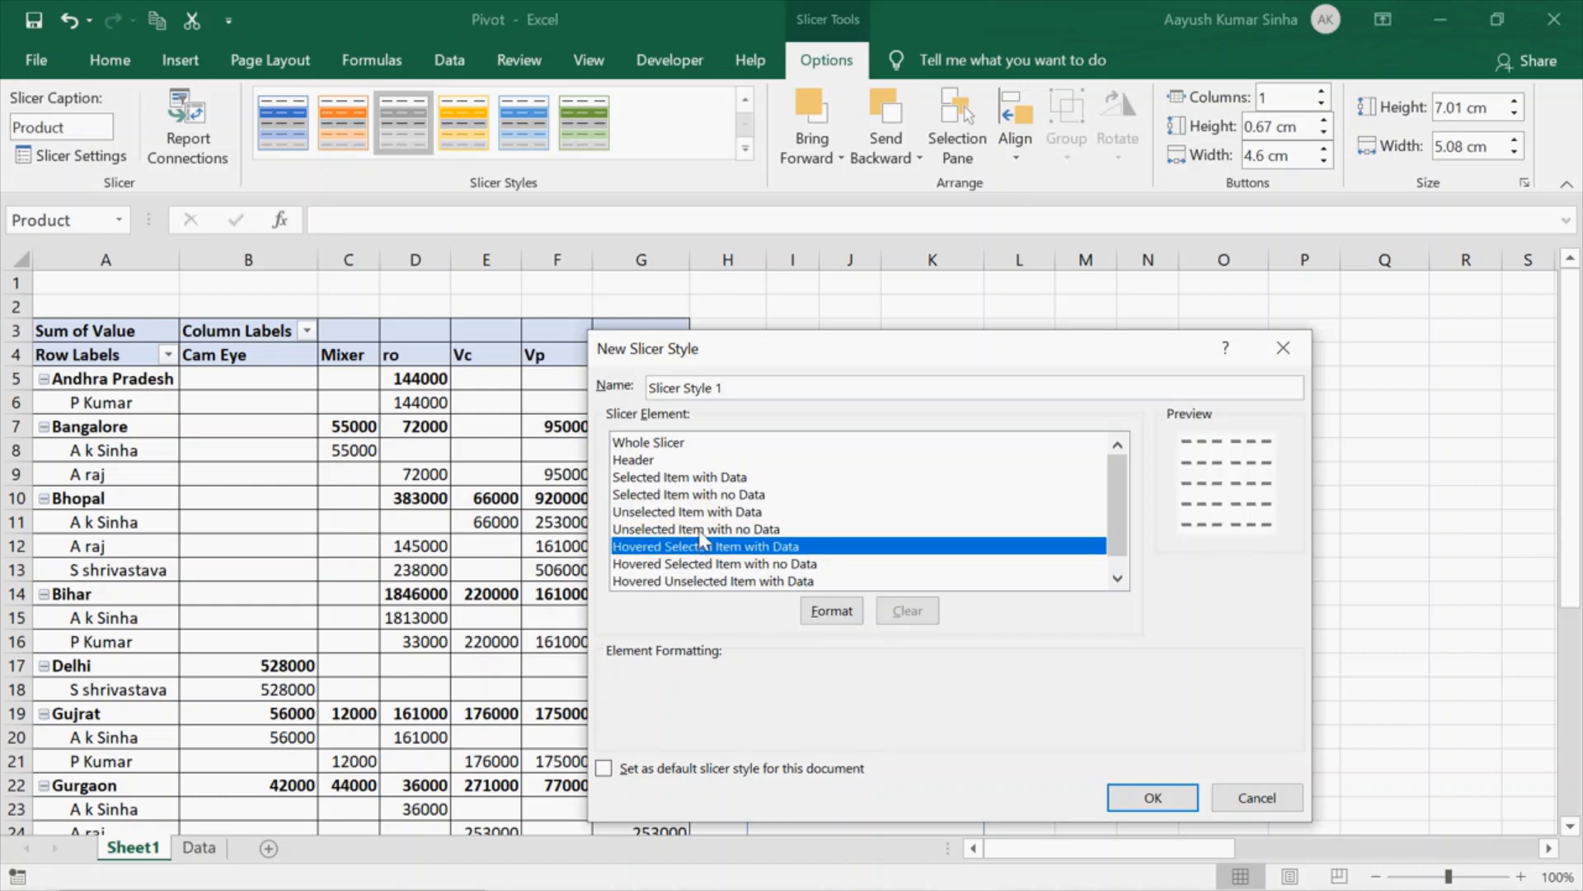
click(699, 529)
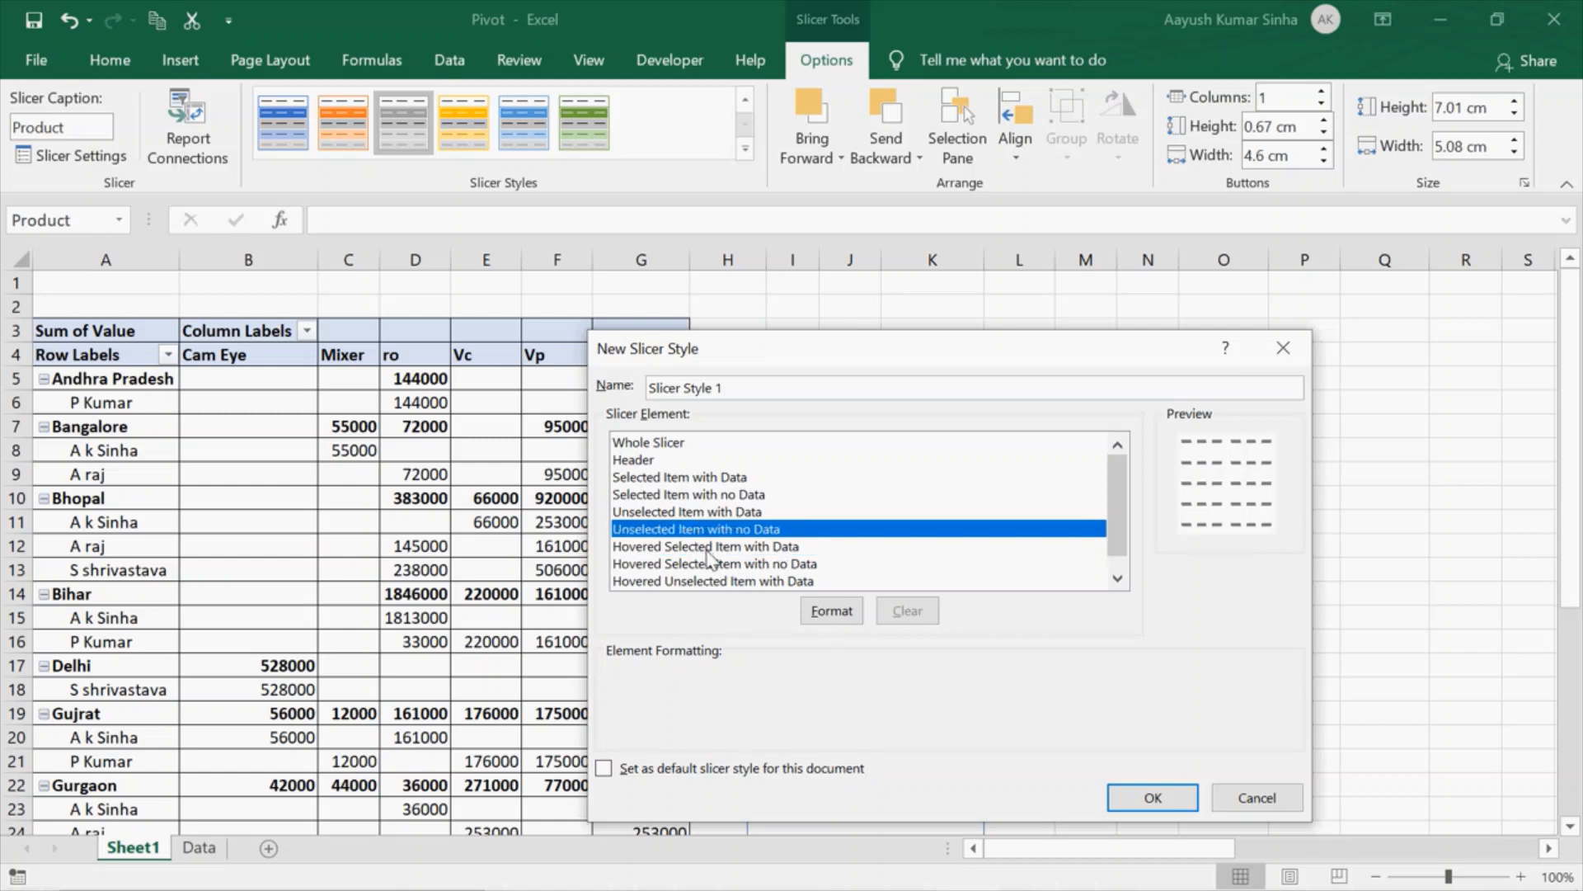
click(708, 550)
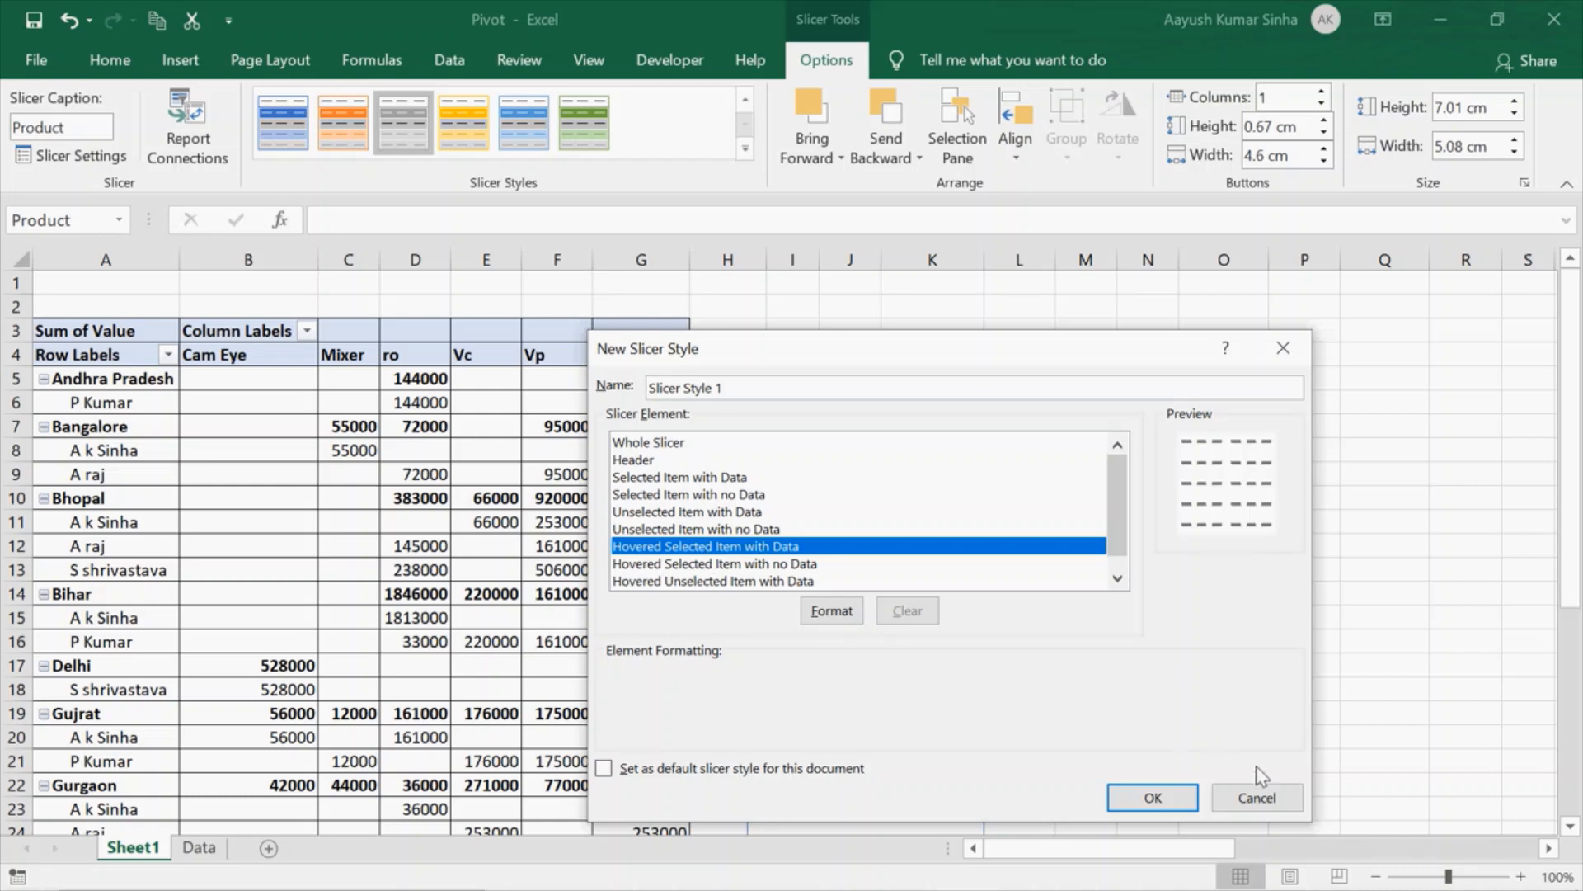
click(1257, 798)
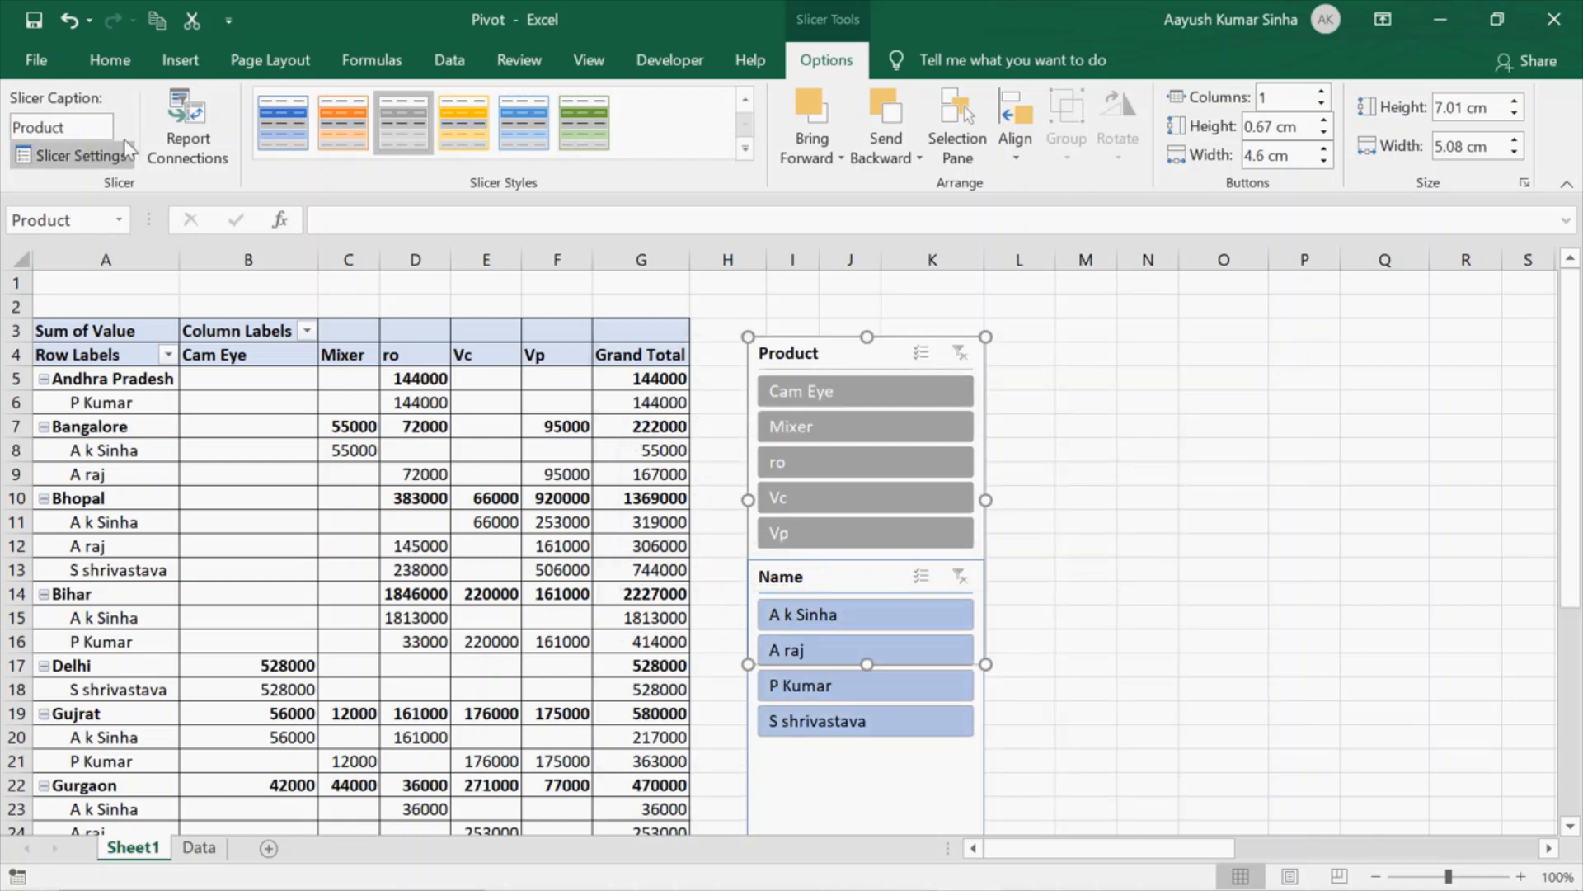
- Examine the Product slicer's settings, including its name, header, sorting and no-data options, and leave them unchanged
click(56, 170)
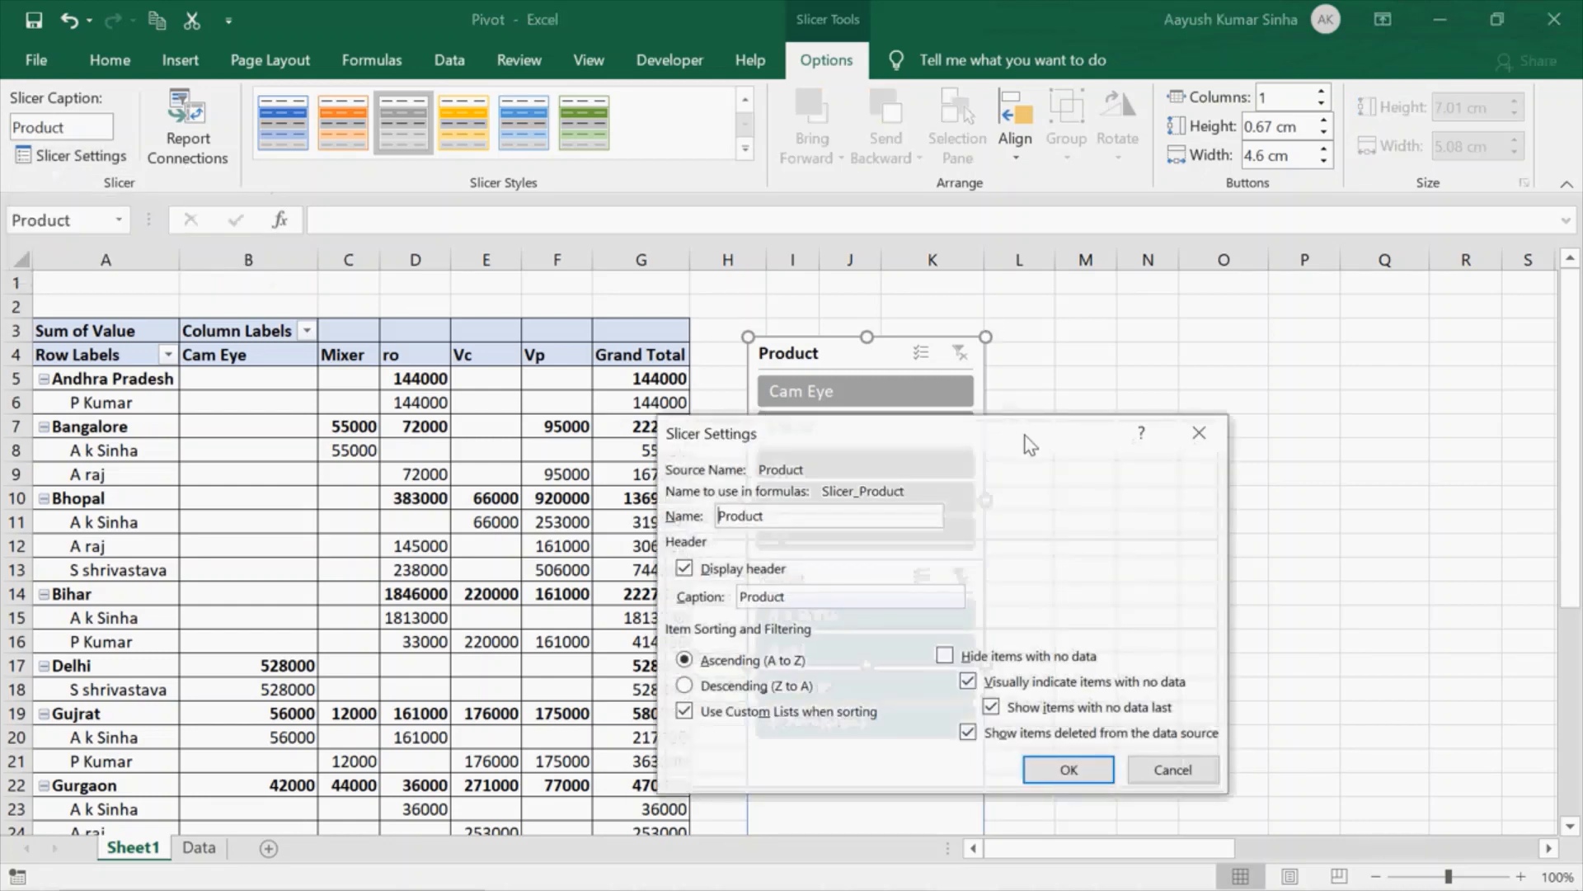
drag(1024, 435, 1116, 274)
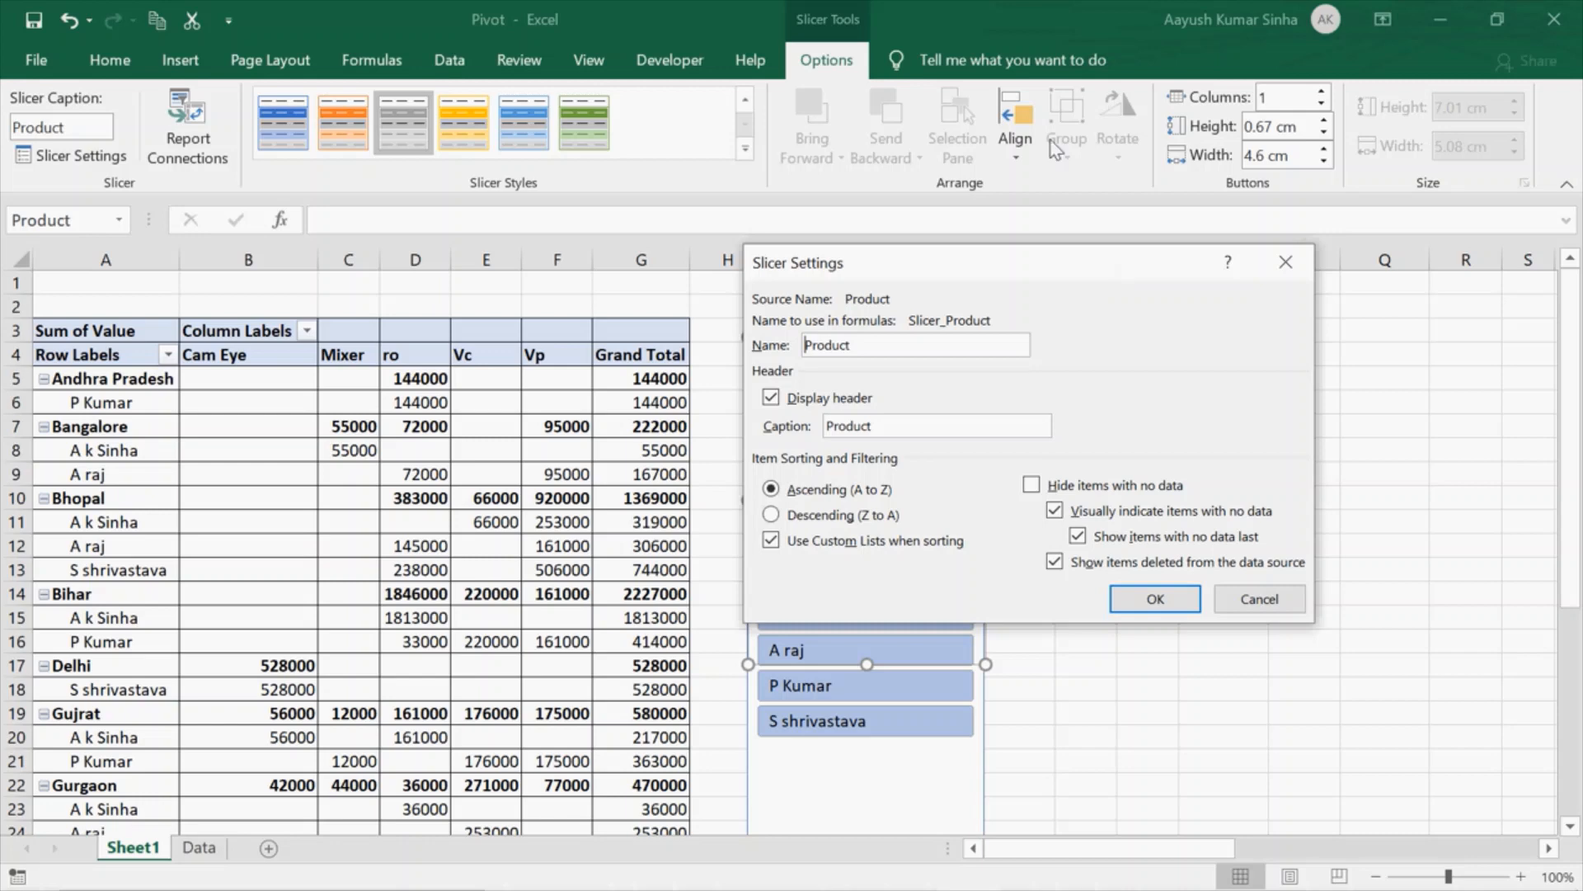
drag(1036, 272, 1214, 495)
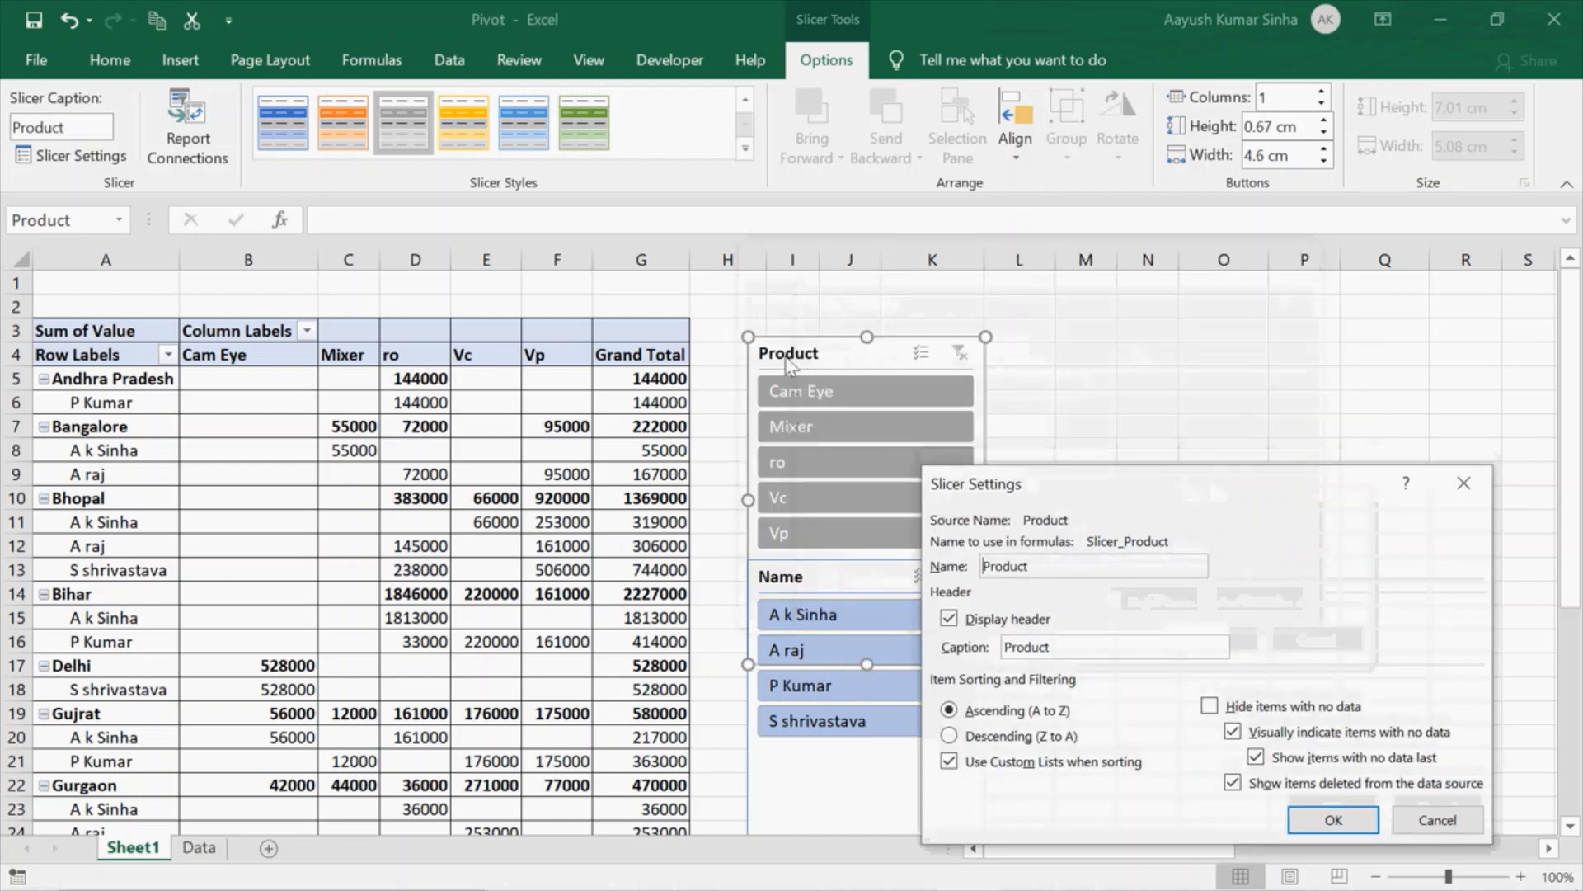
click(1040, 564)
key(BackSpace)
key(BackSpace)
key(BackSpace)
key(BackSpace)
key(BackSpace)
key(BackSpace)
key(BackSpace)
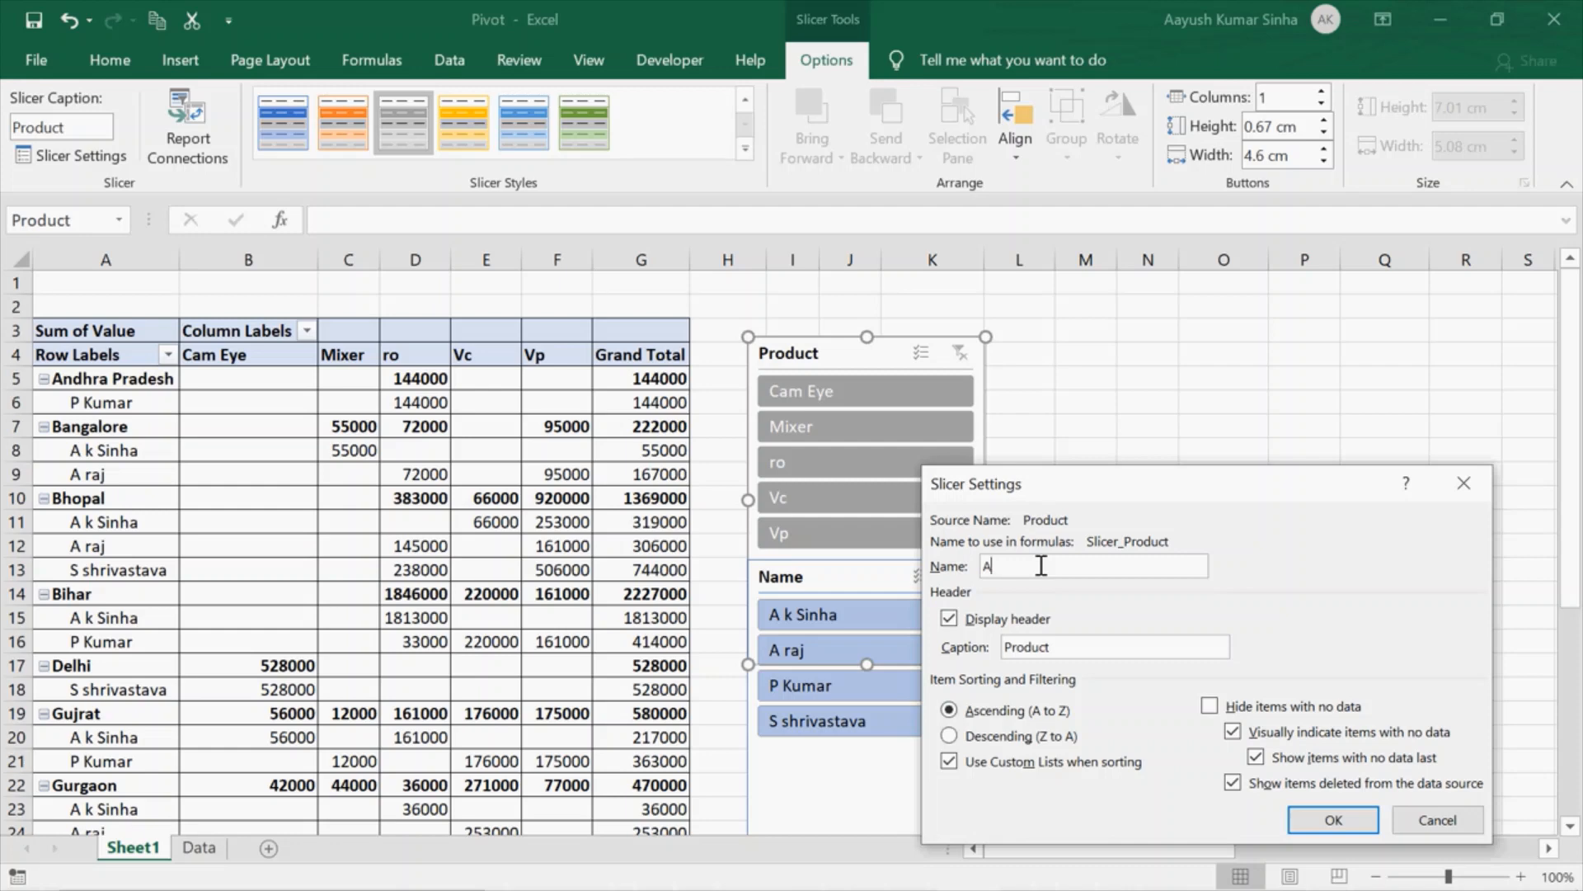
key(BackSpace)
text(Product)
drag(1247, 494, 1197, 362)
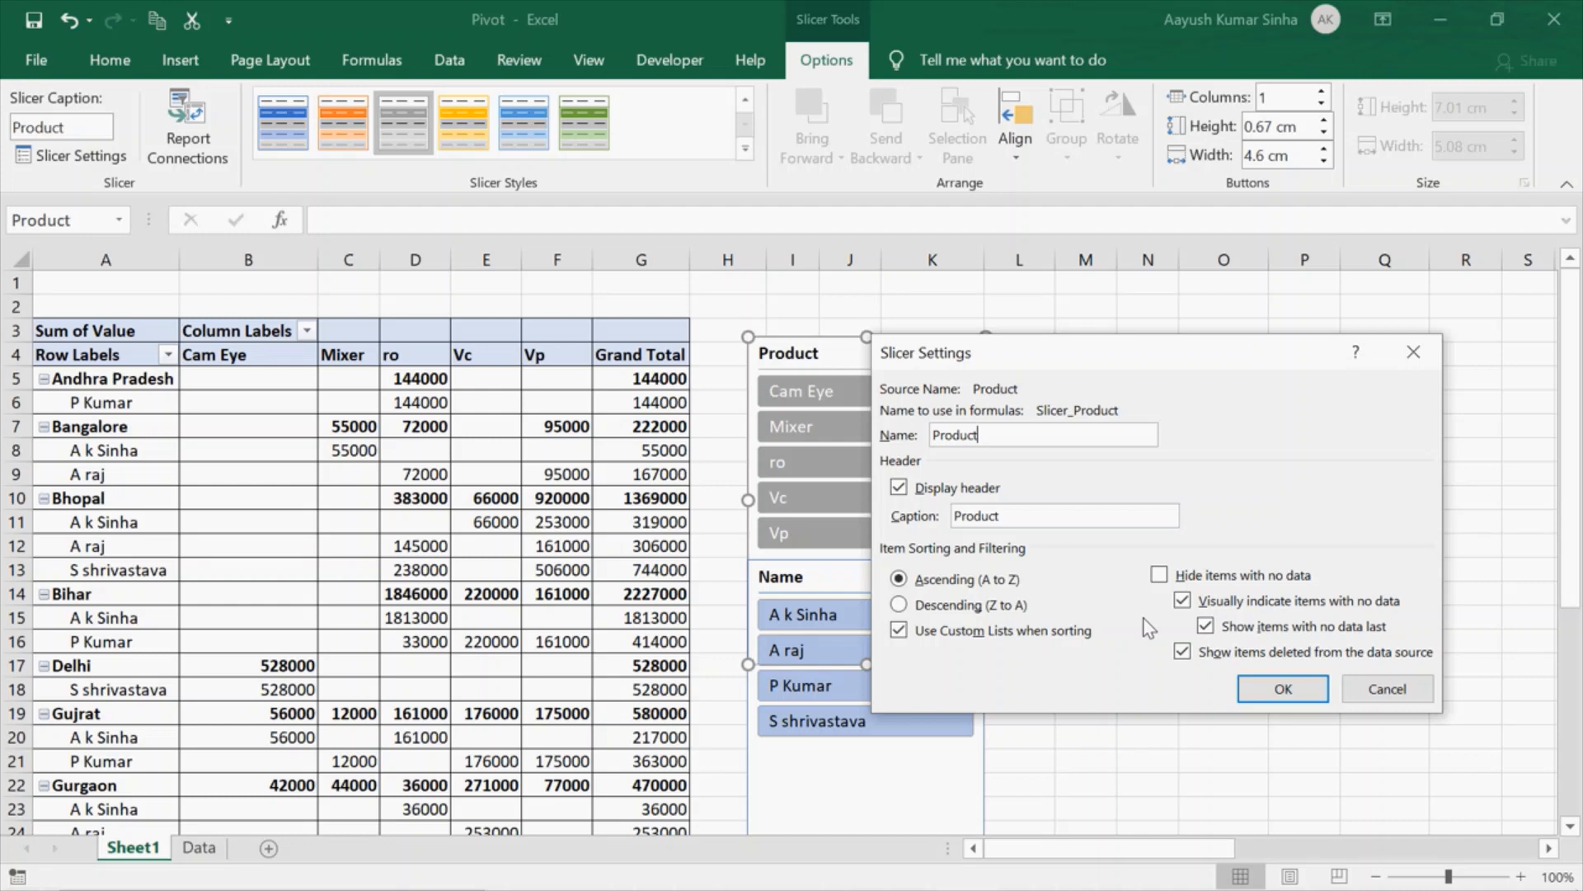
click(1414, 352)
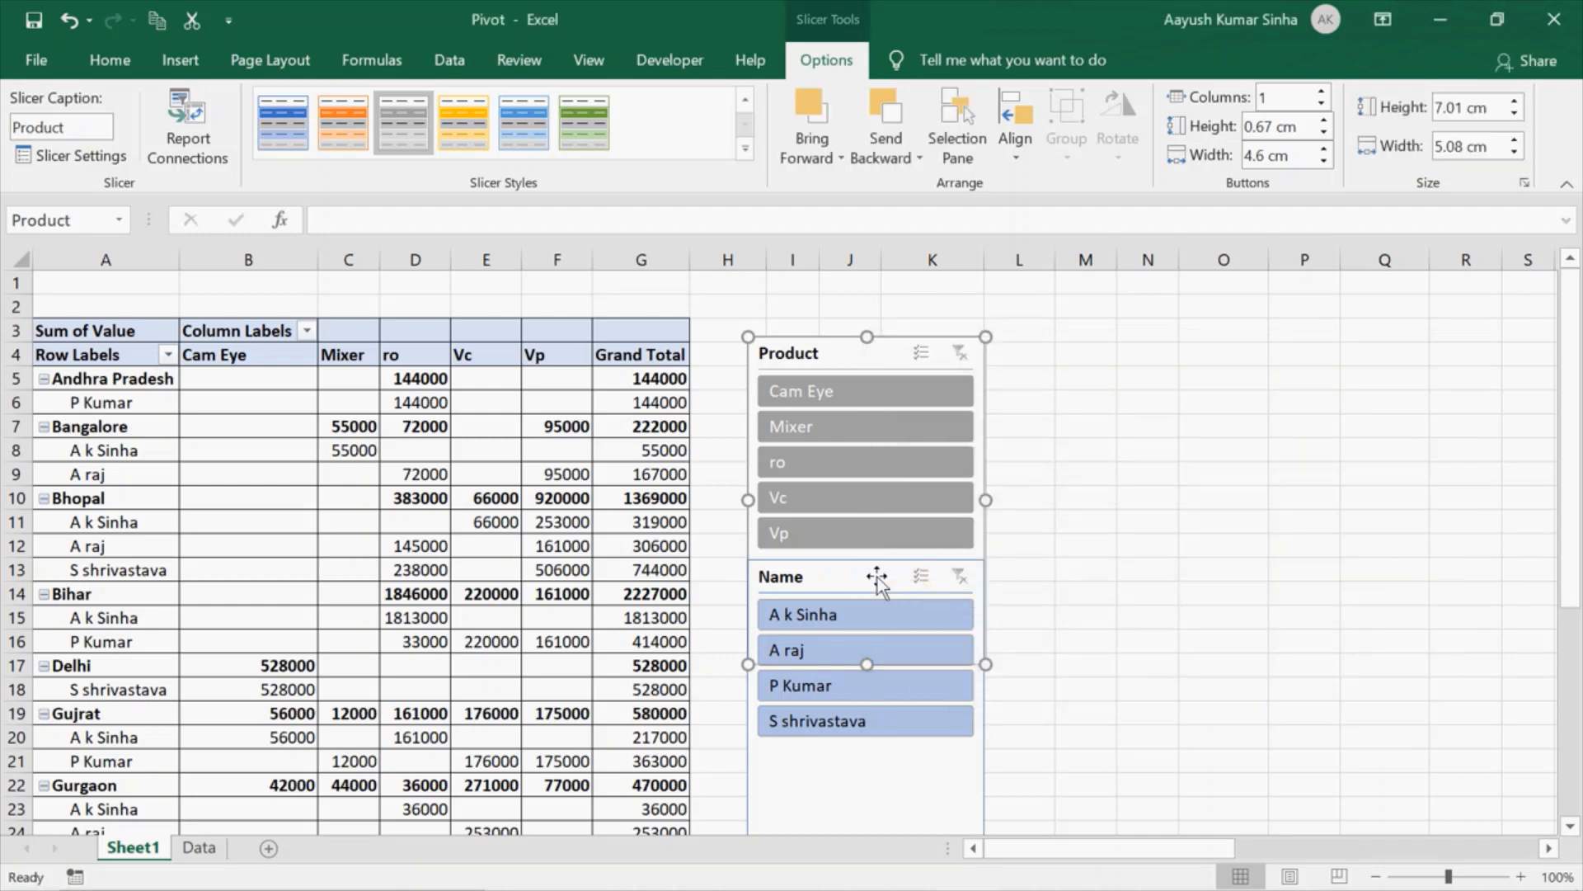
- Move the Name slicer beside the Product slicer and give the Product slicer the dark green style
drag(876, 576, 1184, 379)
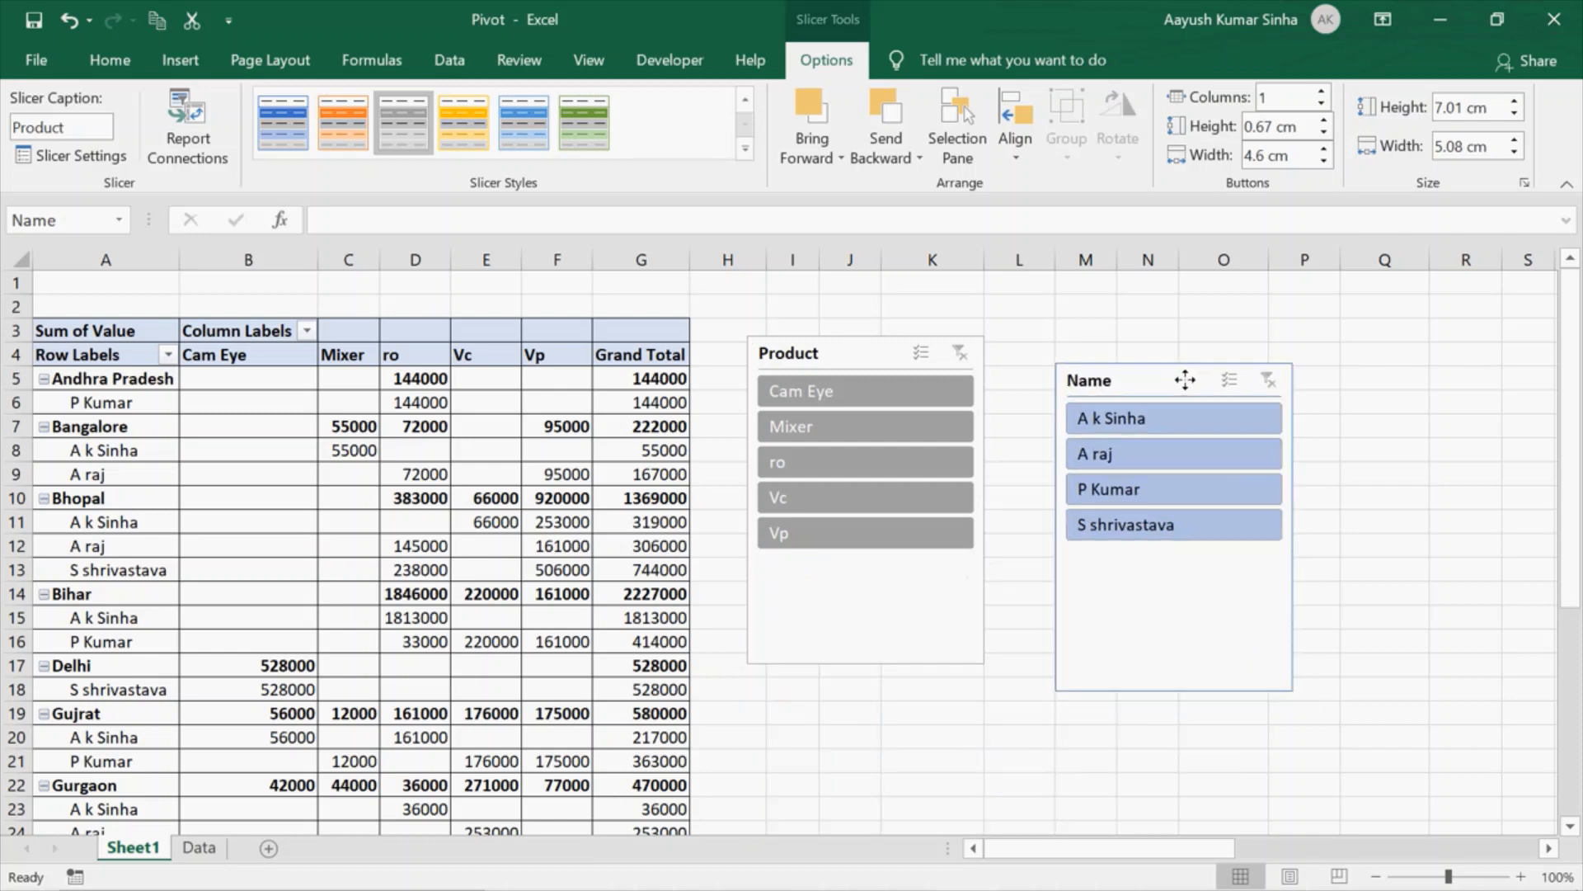
click(855, 356)
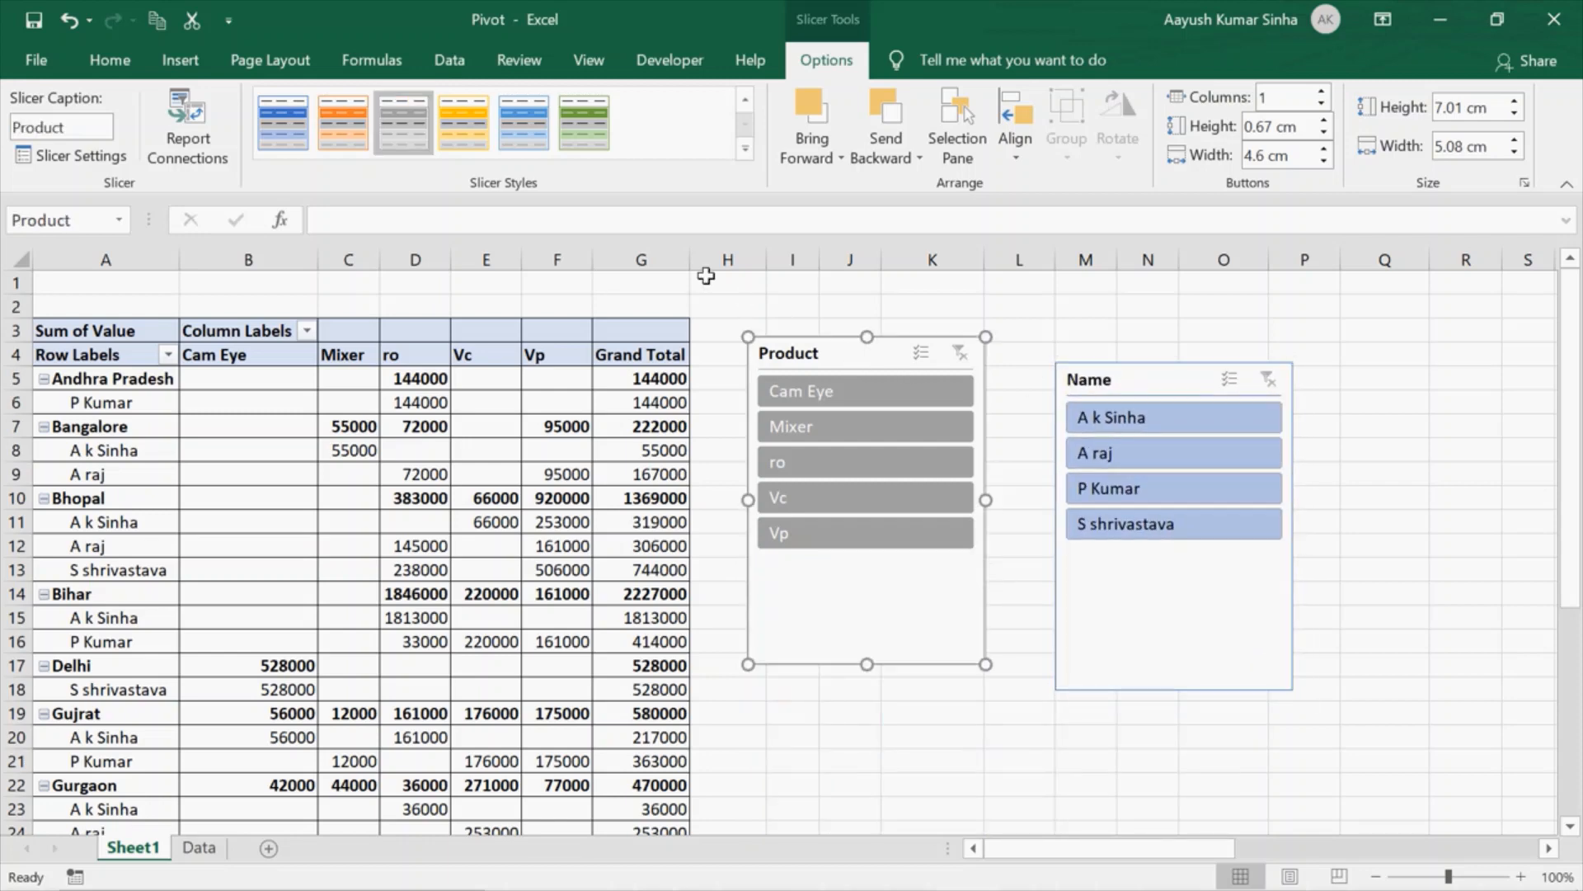
click(584, 122)
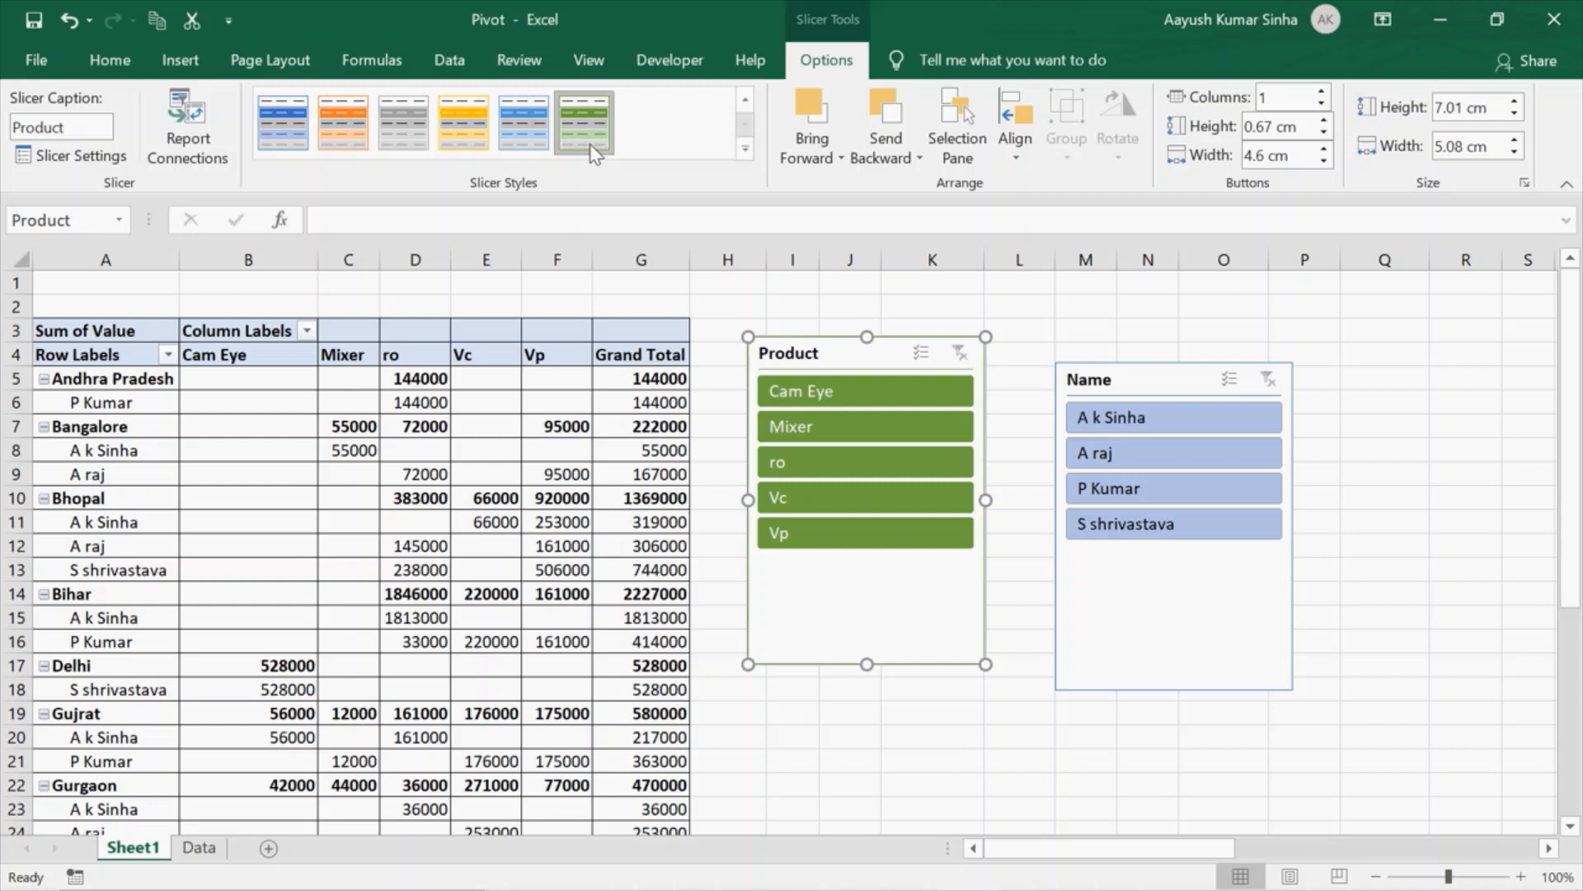
click(1002, 709)
- Delete both the Name and Product slicers from Sheet1
drag(1121, 395, 1069, 373)
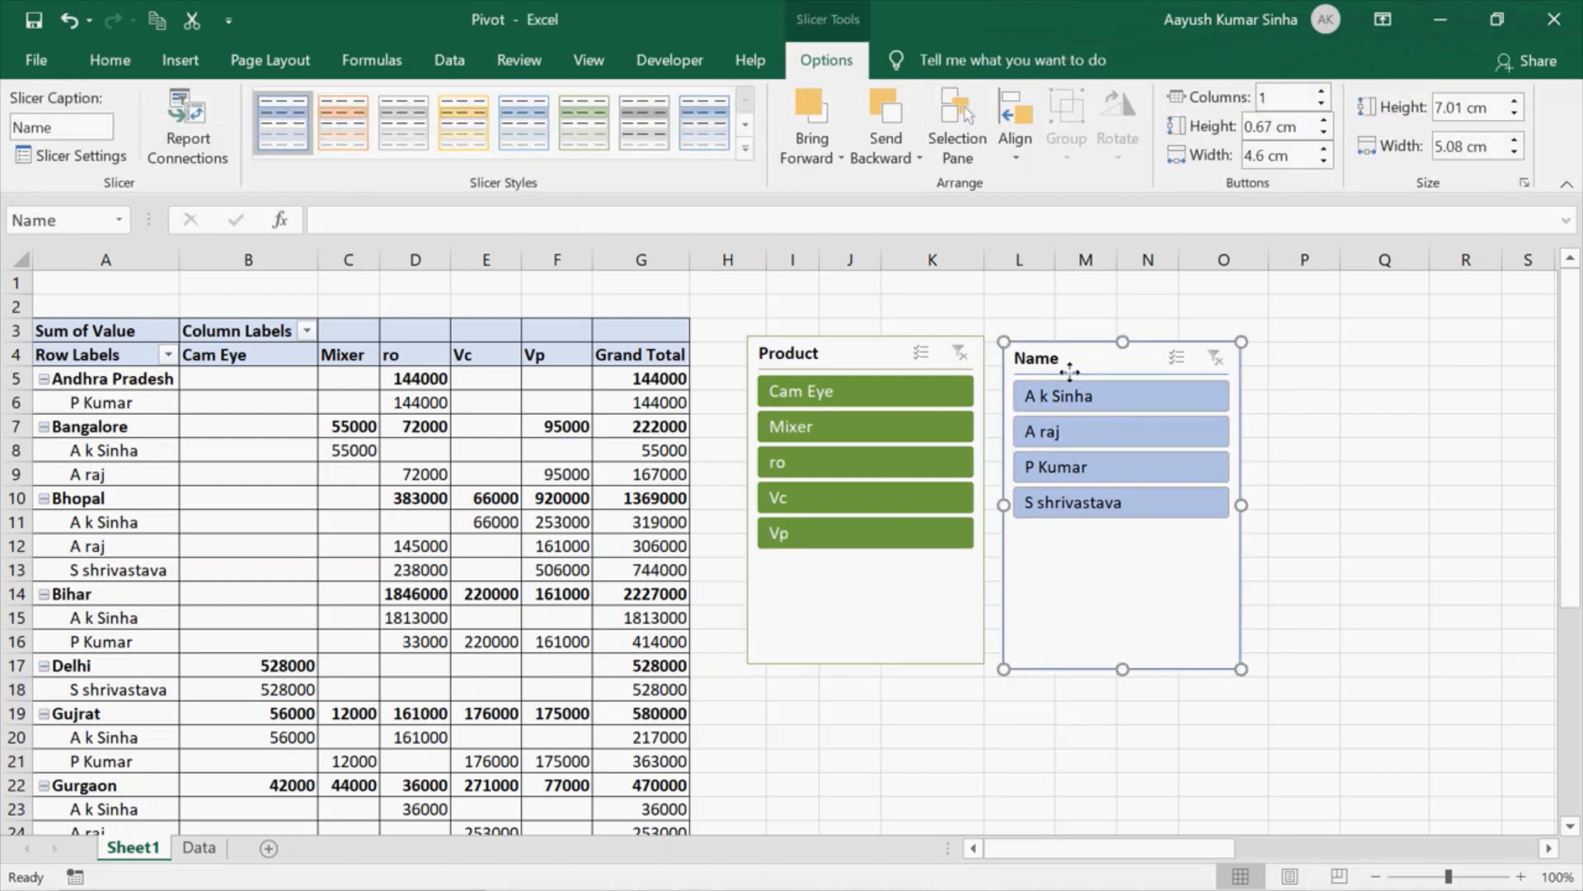
key(Delete)
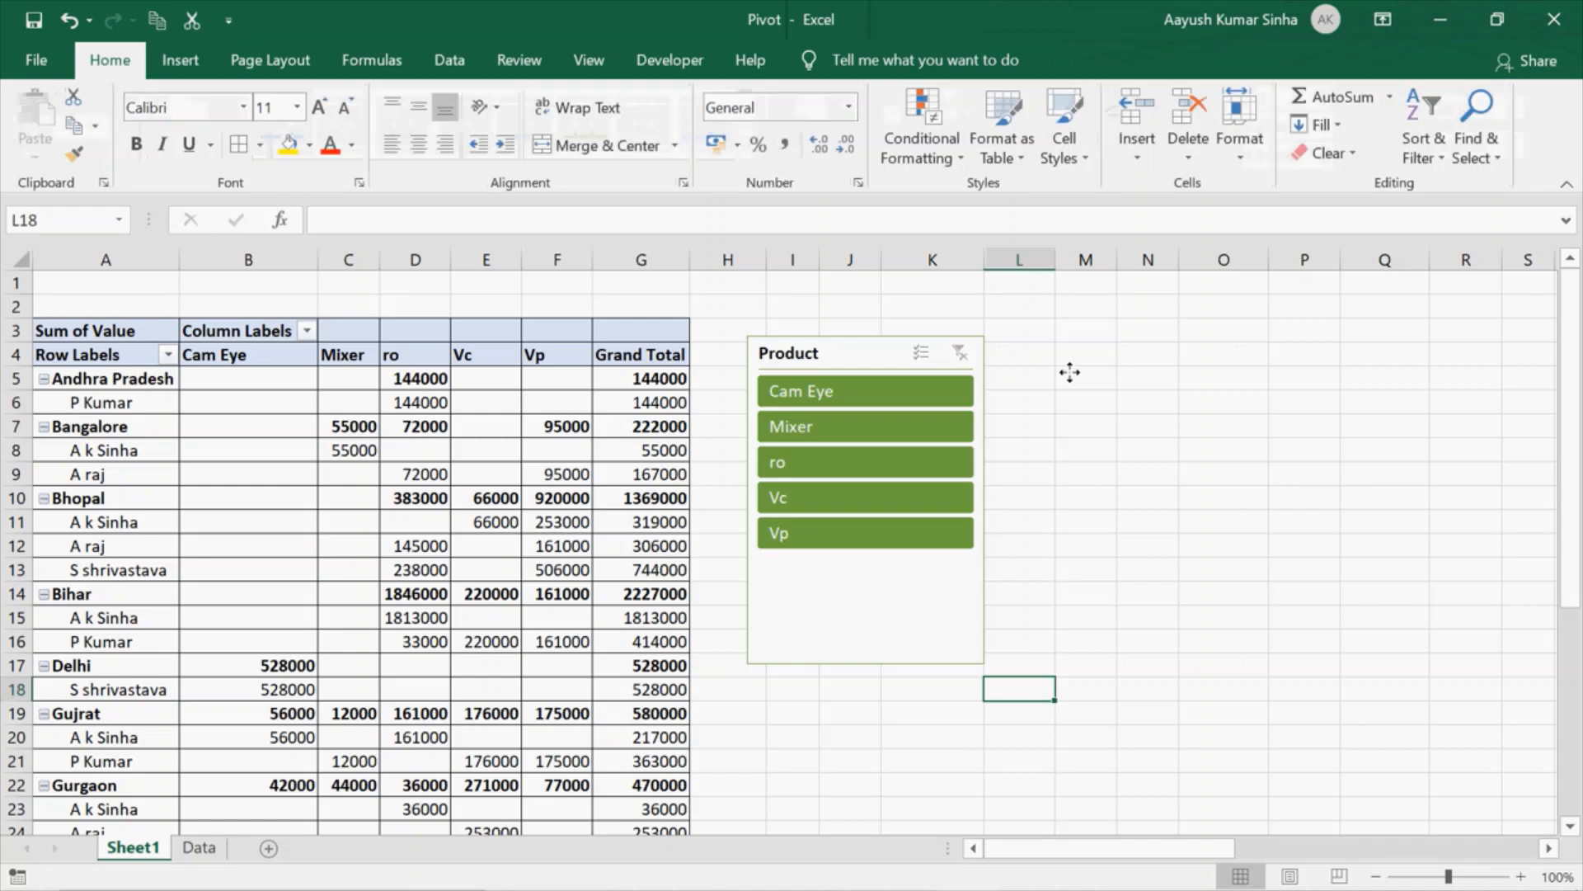
click(877, 363)
key(Delete)
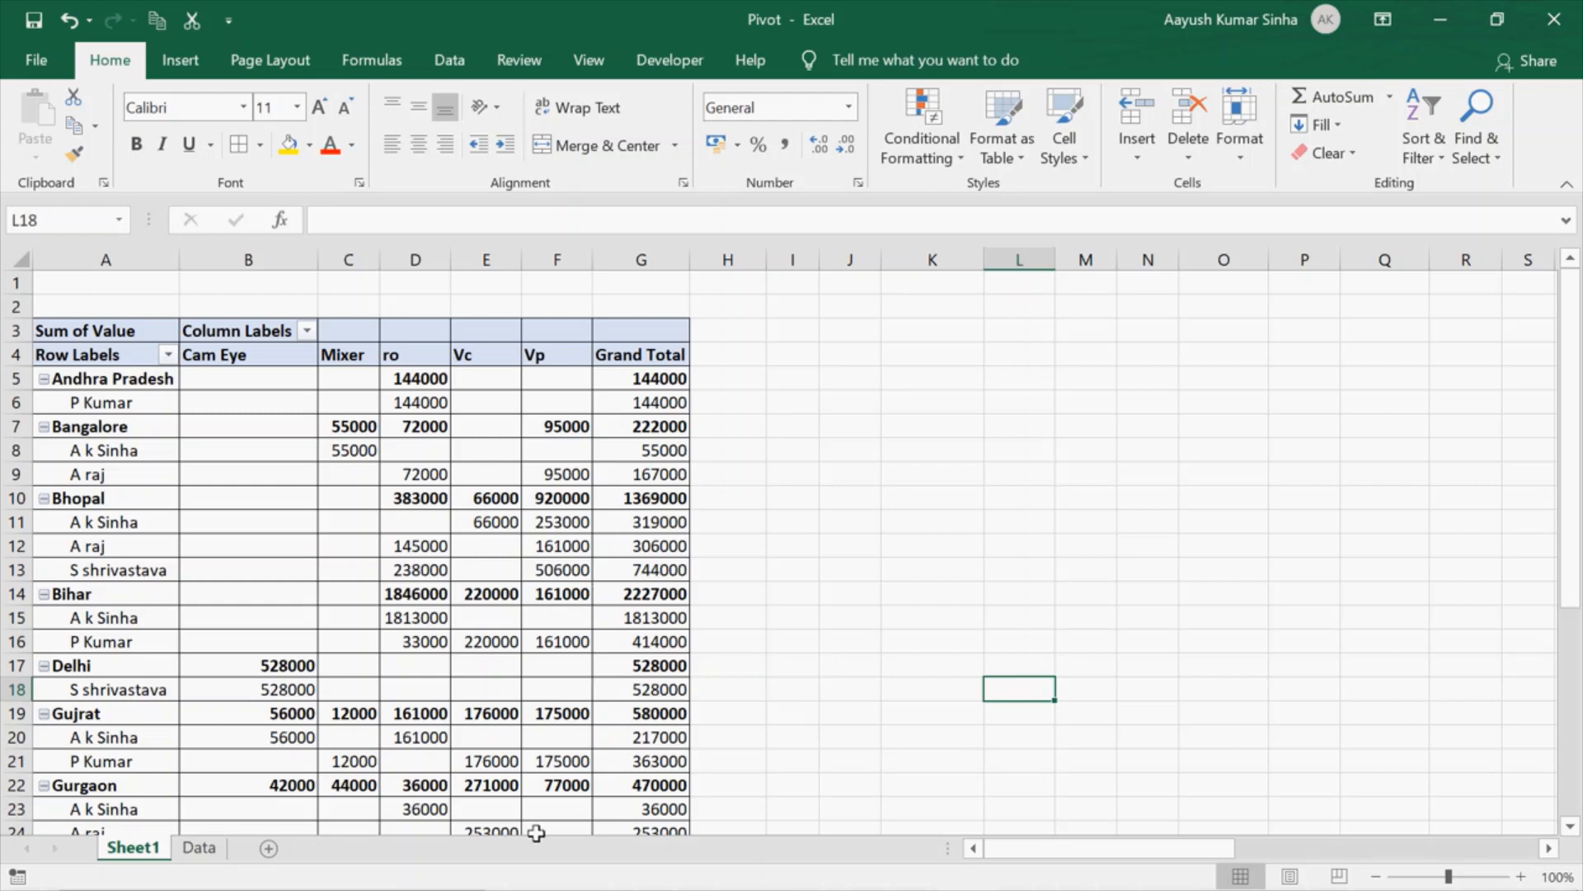
- Remove the Name field from the PivotTable's rows, keeping only State/City
click(565, 596)
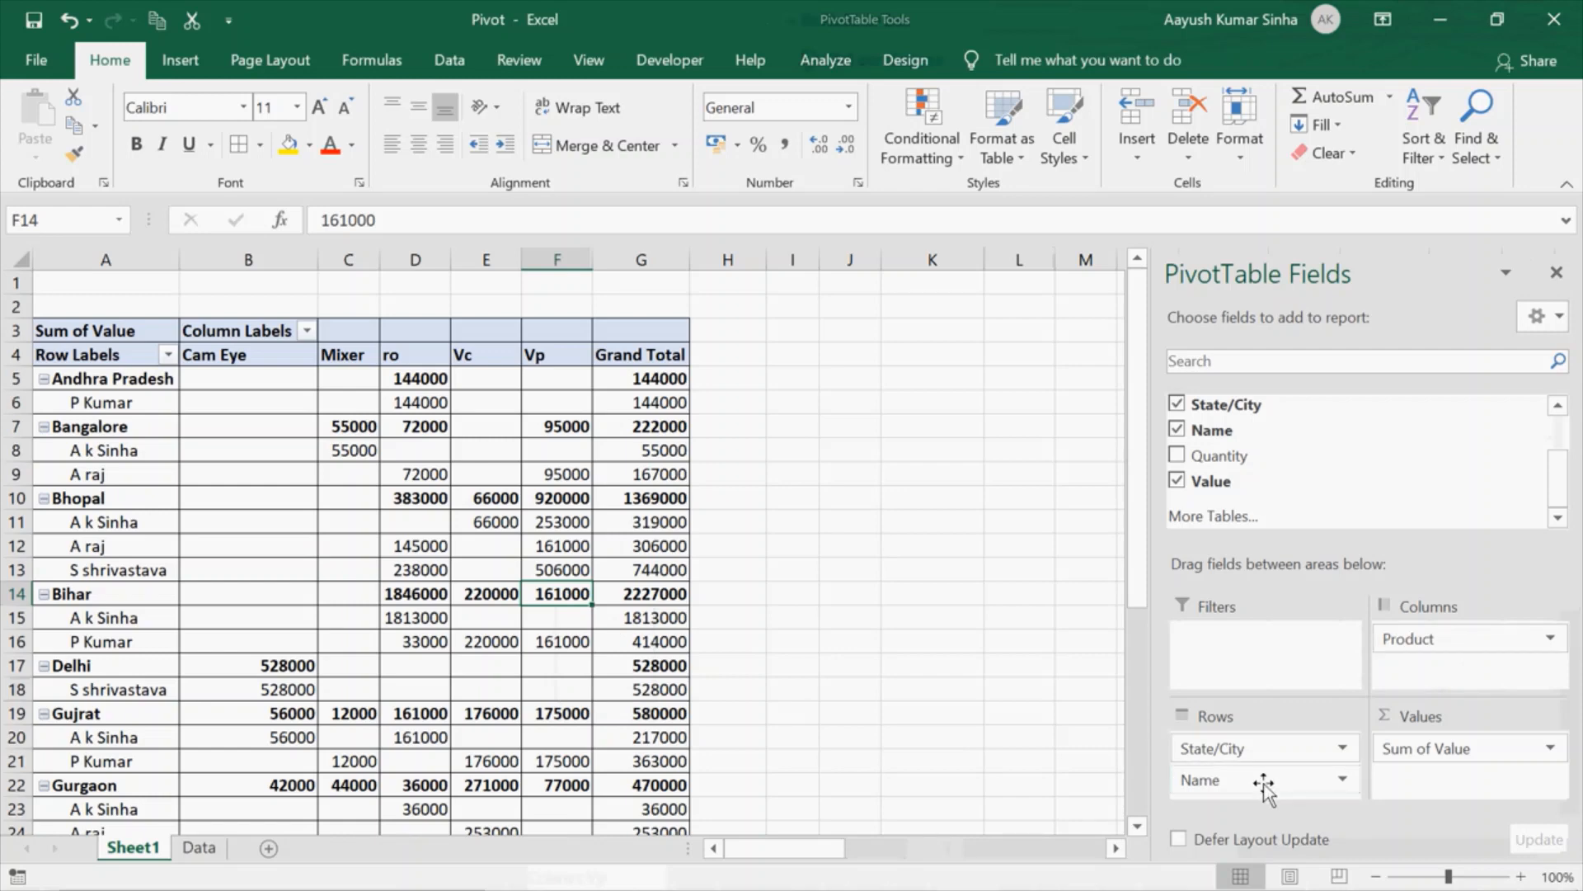
drag(1264, 785, 1318, 454)
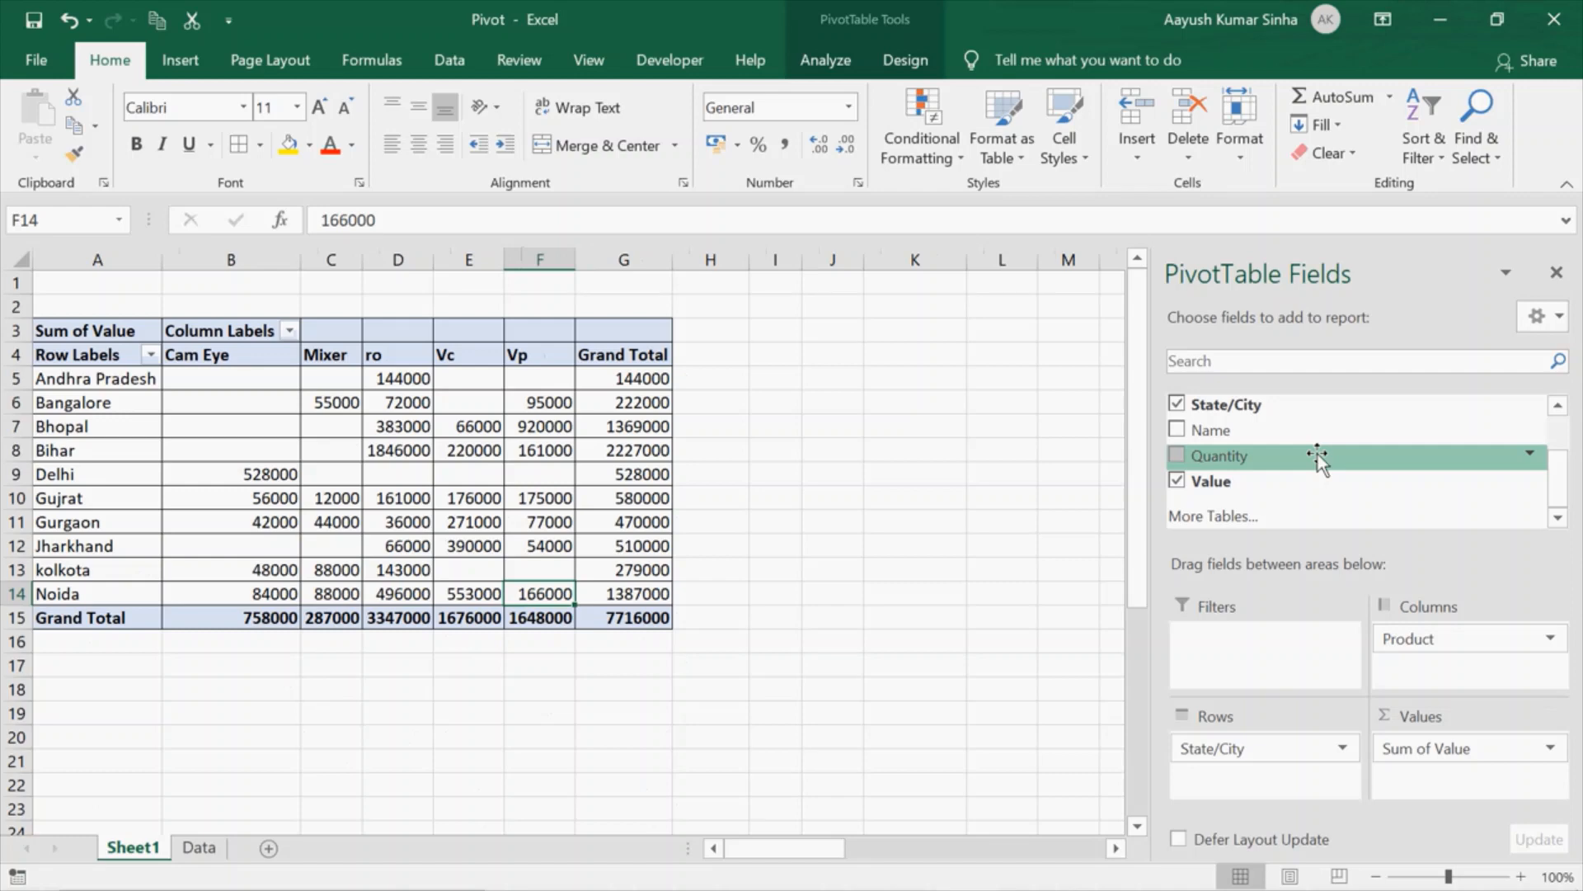
click(990, 546)
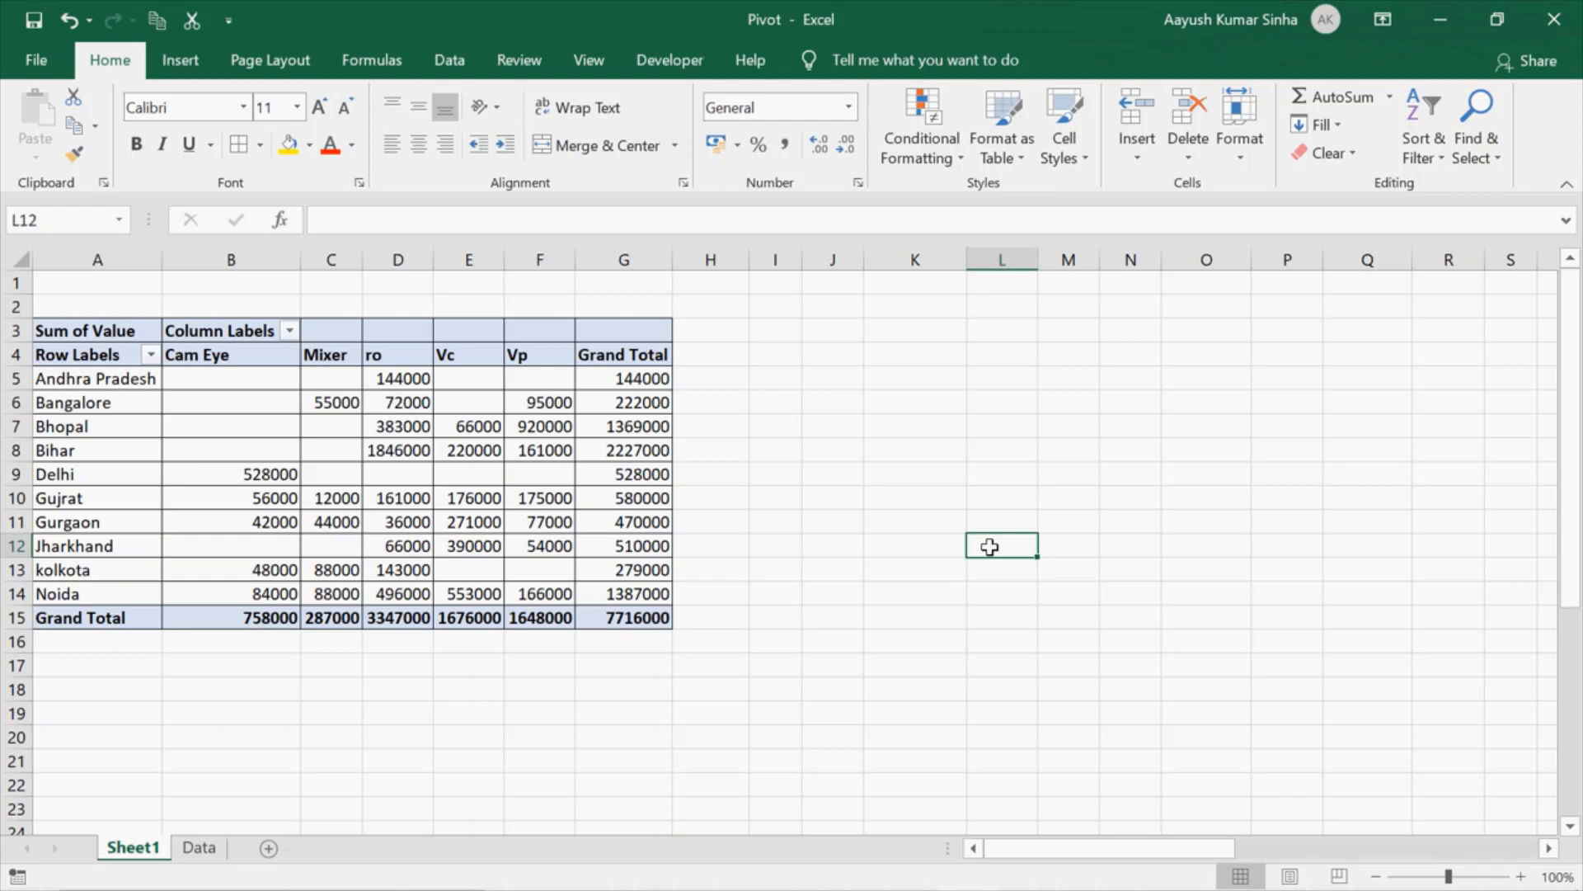
- Apply the light orange style with cell borders to the PivotTable
click(214, 484)
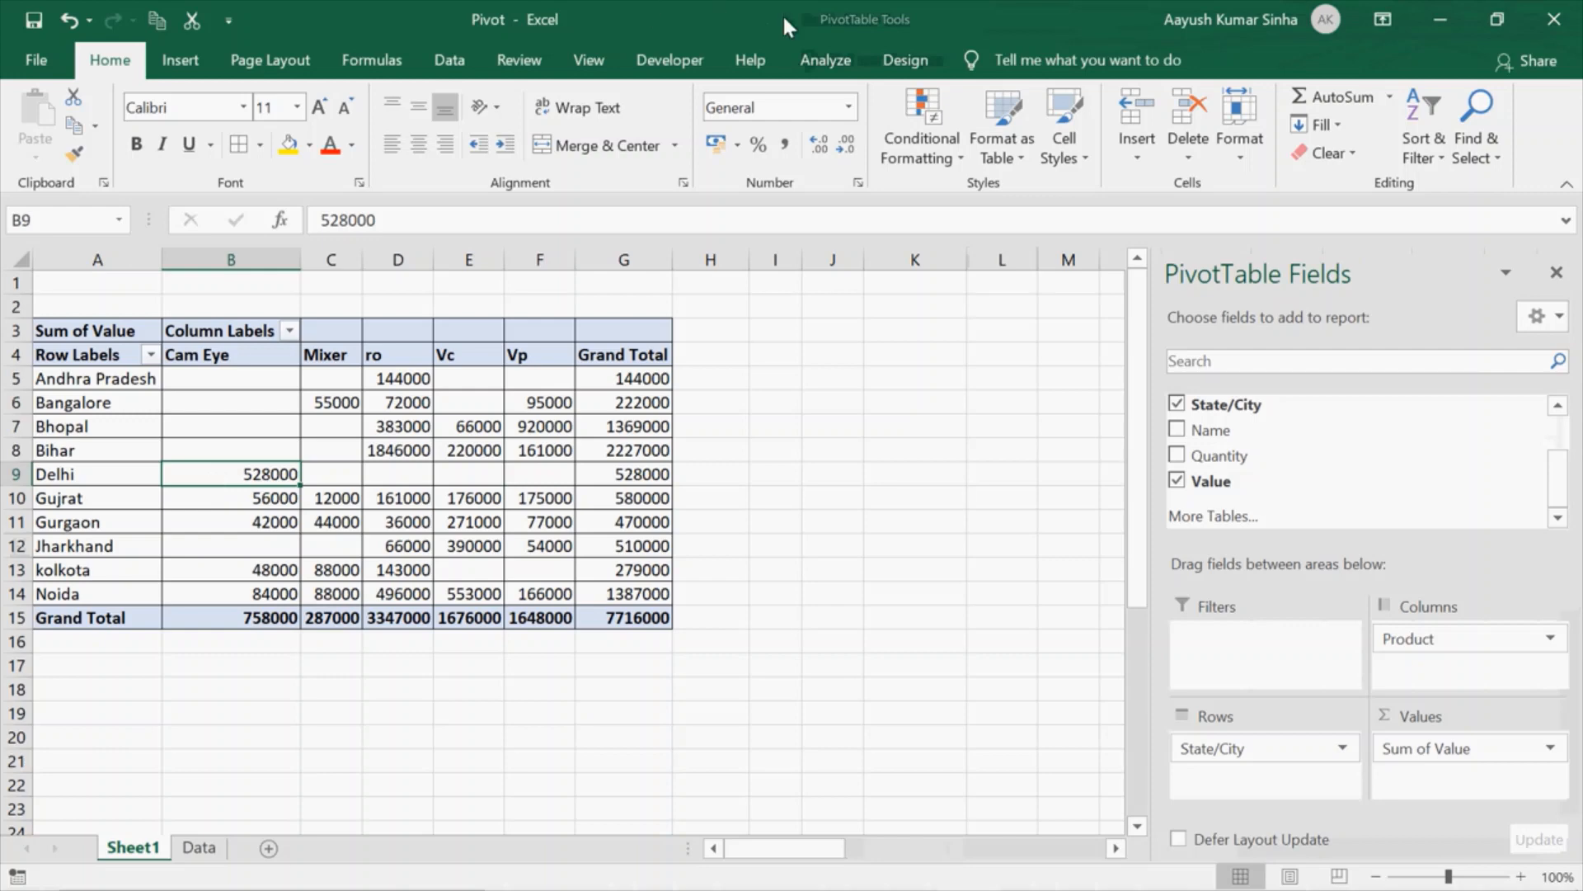
click(905, 64)
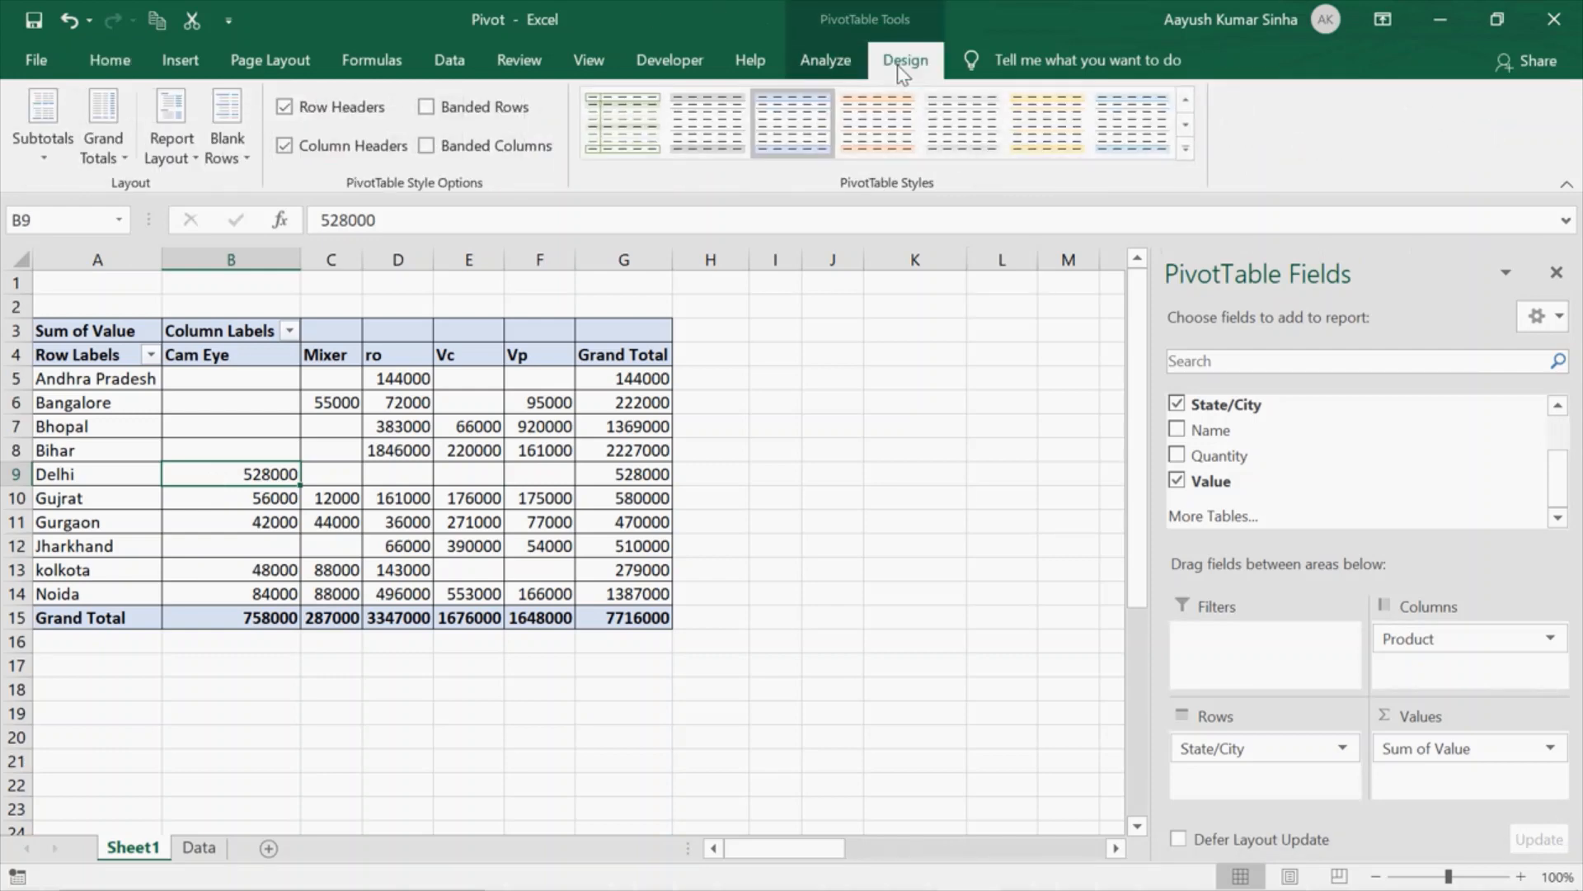
click(866, 119)
click(898, 490)
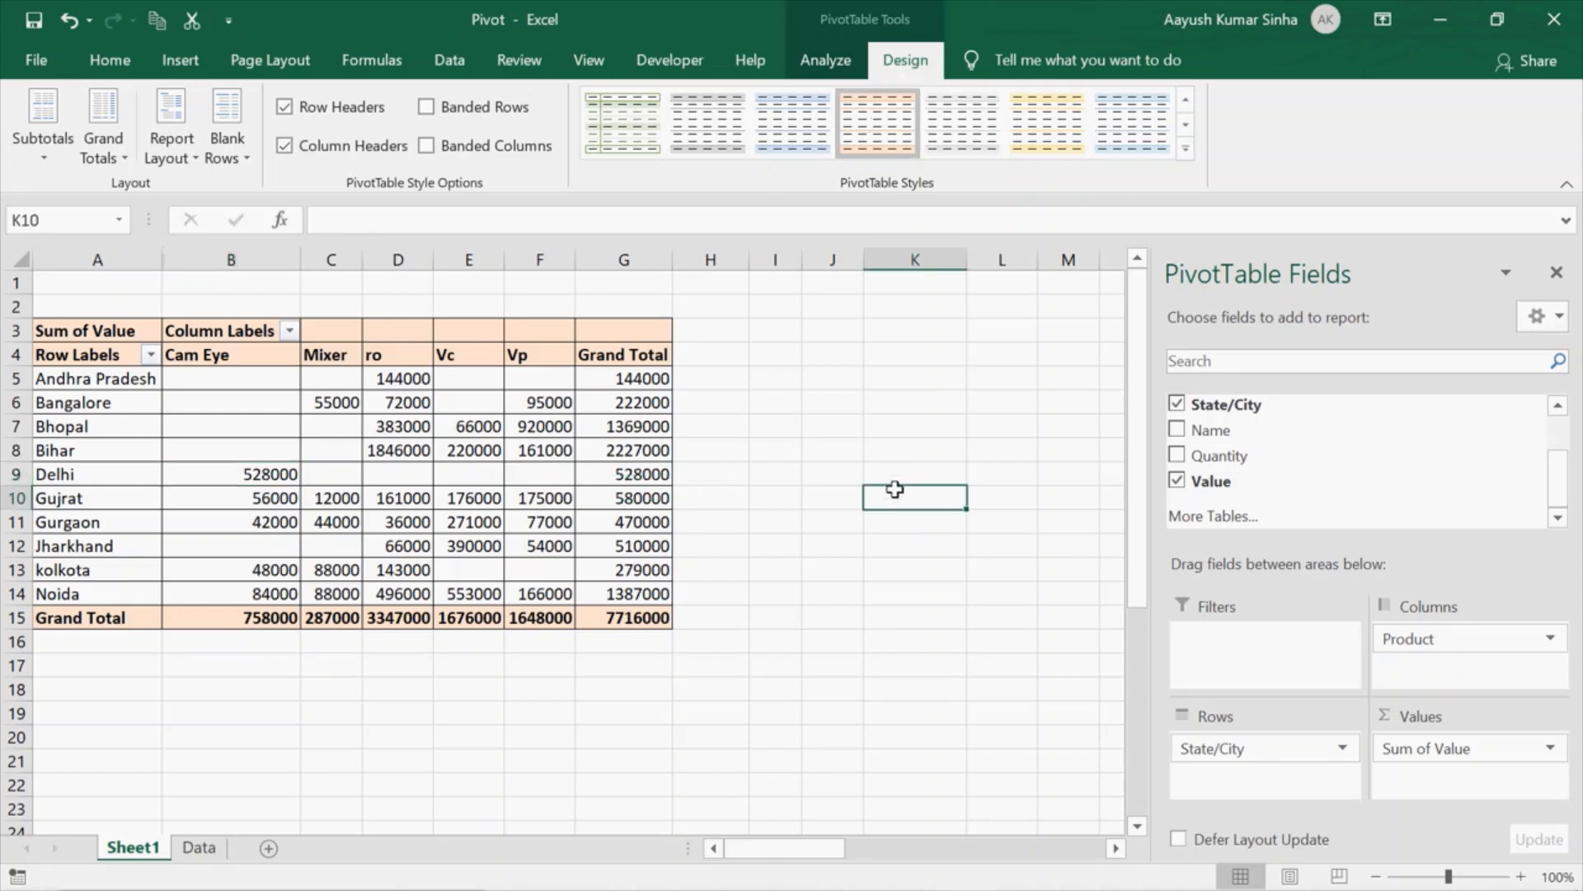
- Insert a Clustered Column PivotChart from the PivotTable and place it to the right of the table
click(544, 449)
click(889, 51)
click(834, 63)
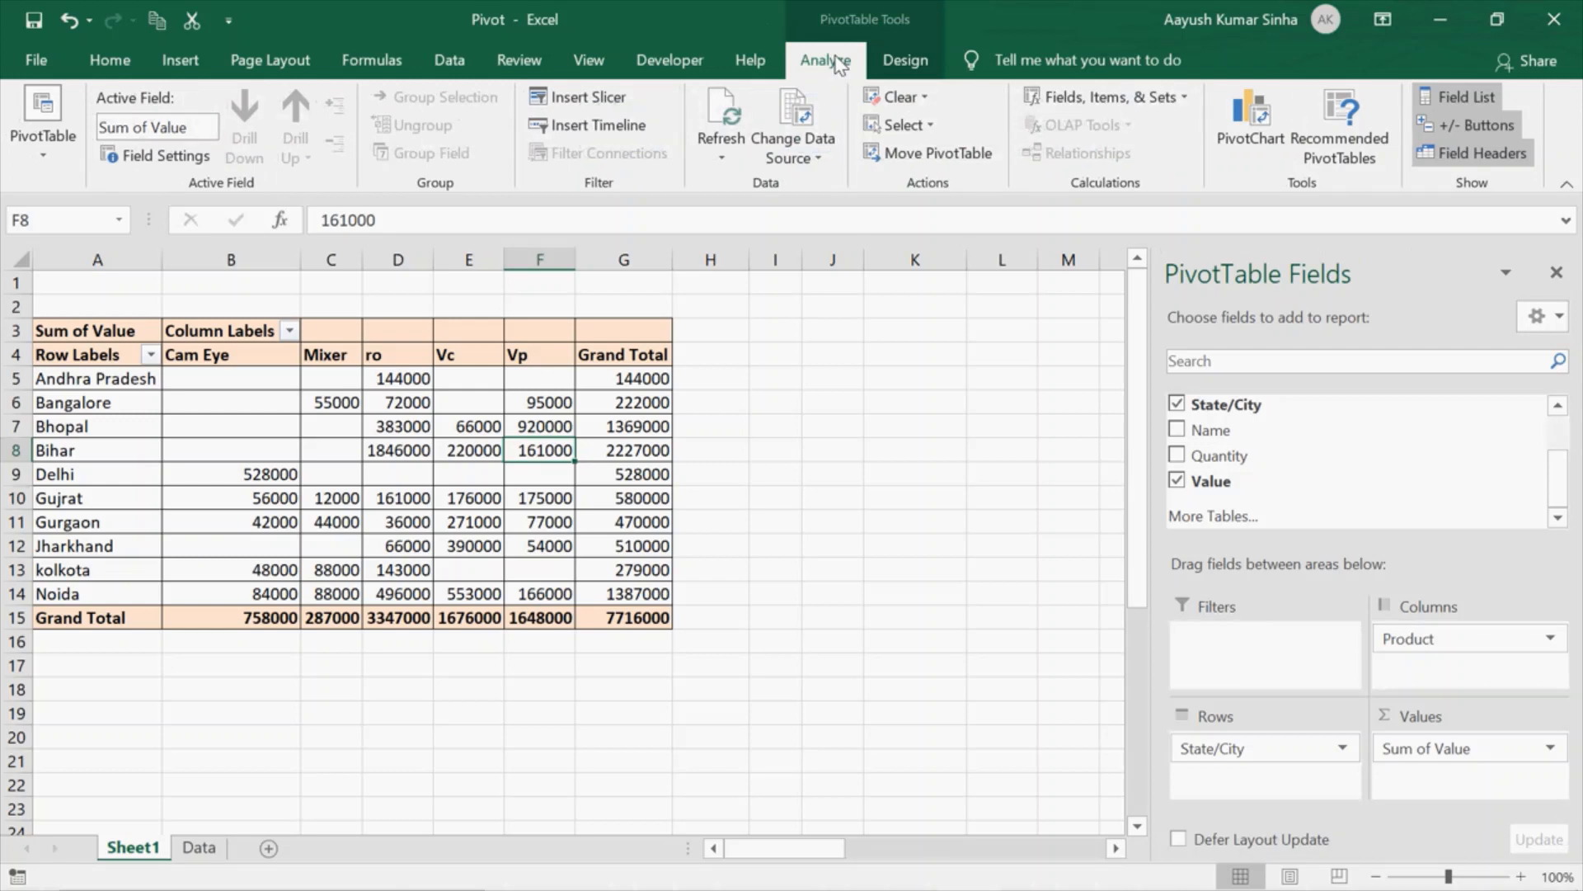
click(1249, 142)
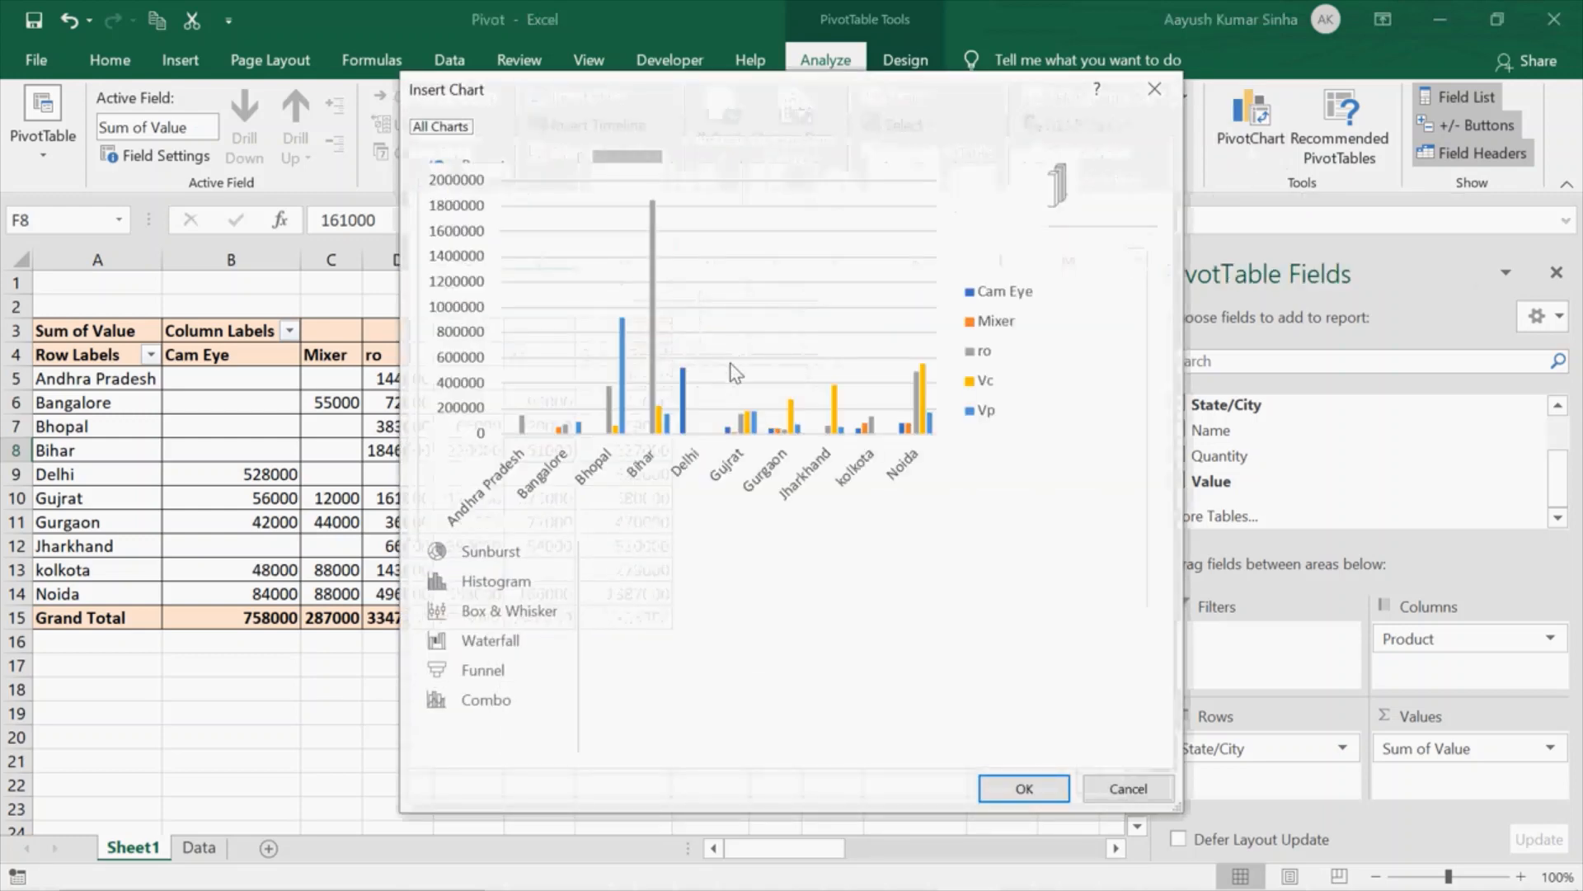
mouse_move(714, 410)
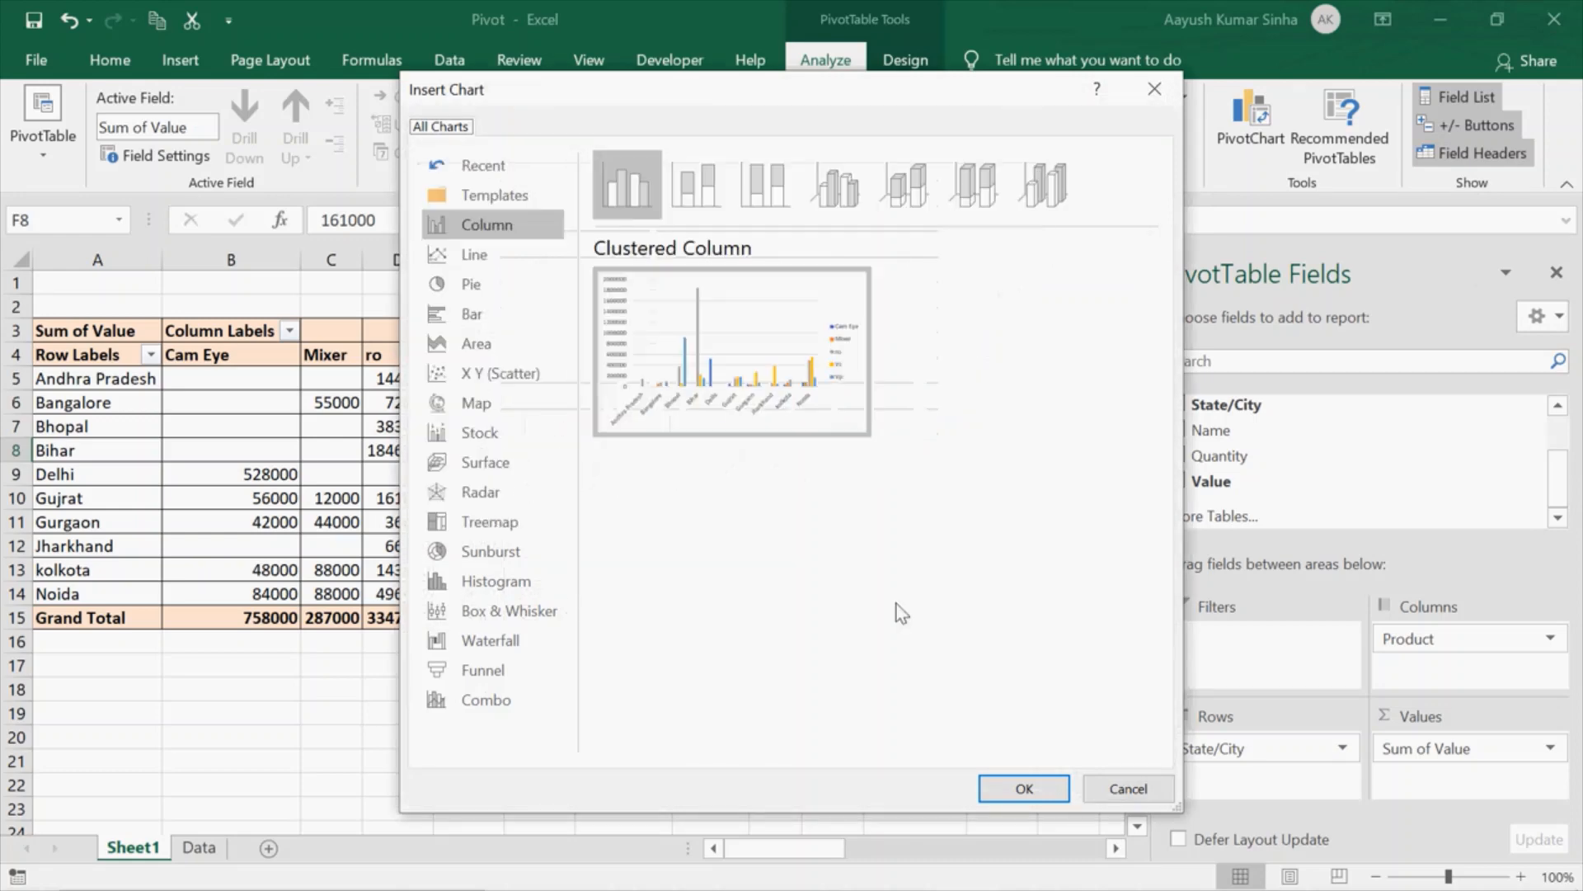
click(1007, 797)
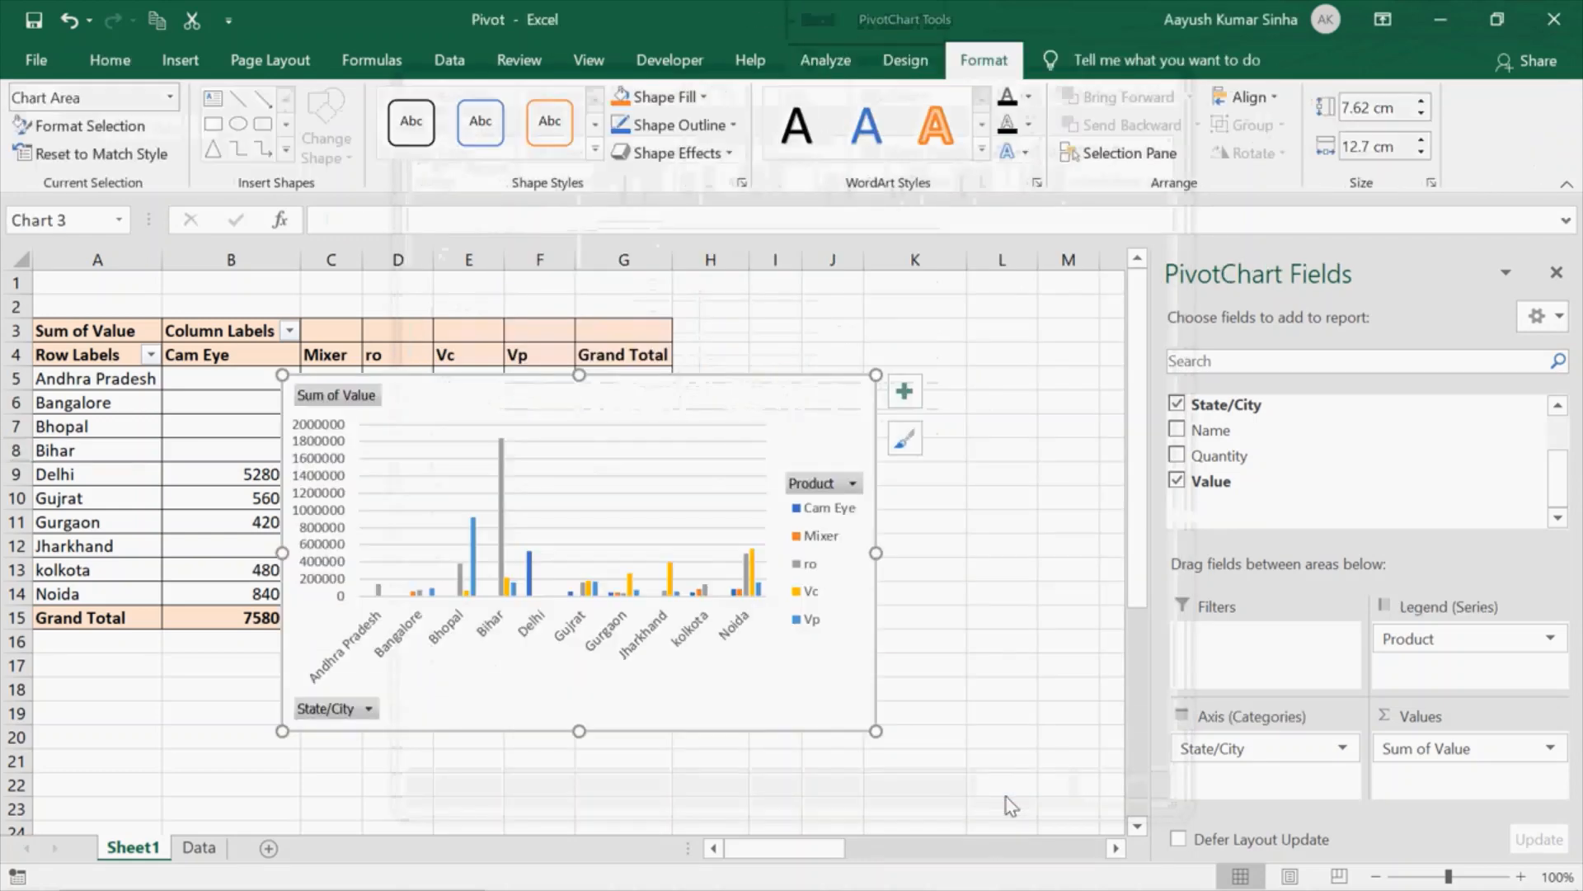
drag(724, 409, 1053, 415)
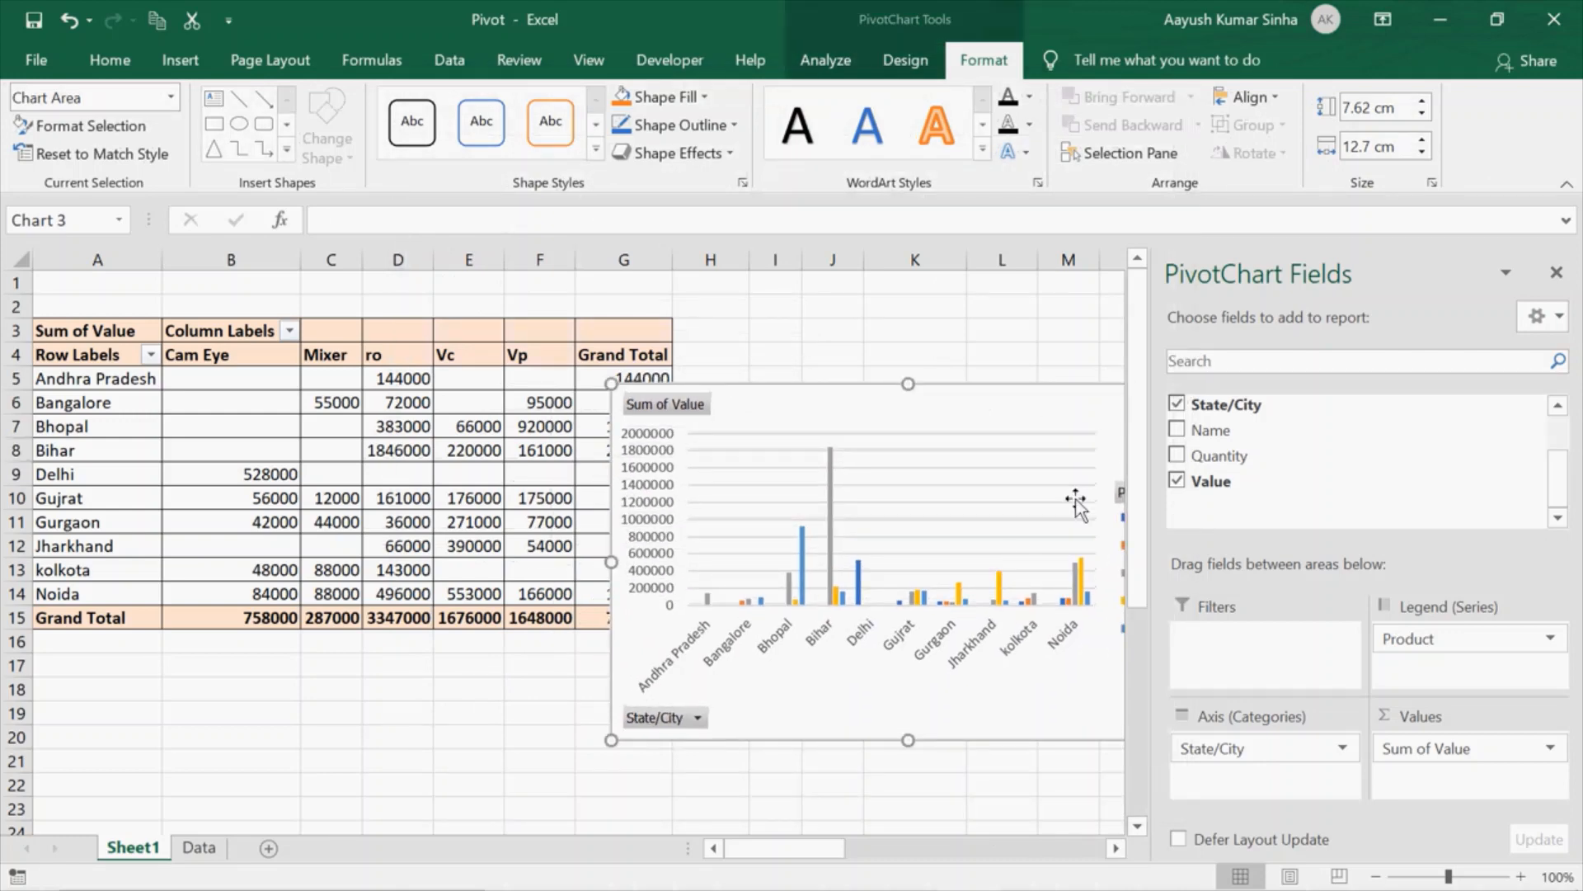
drag(984, 417, 1064, 438)
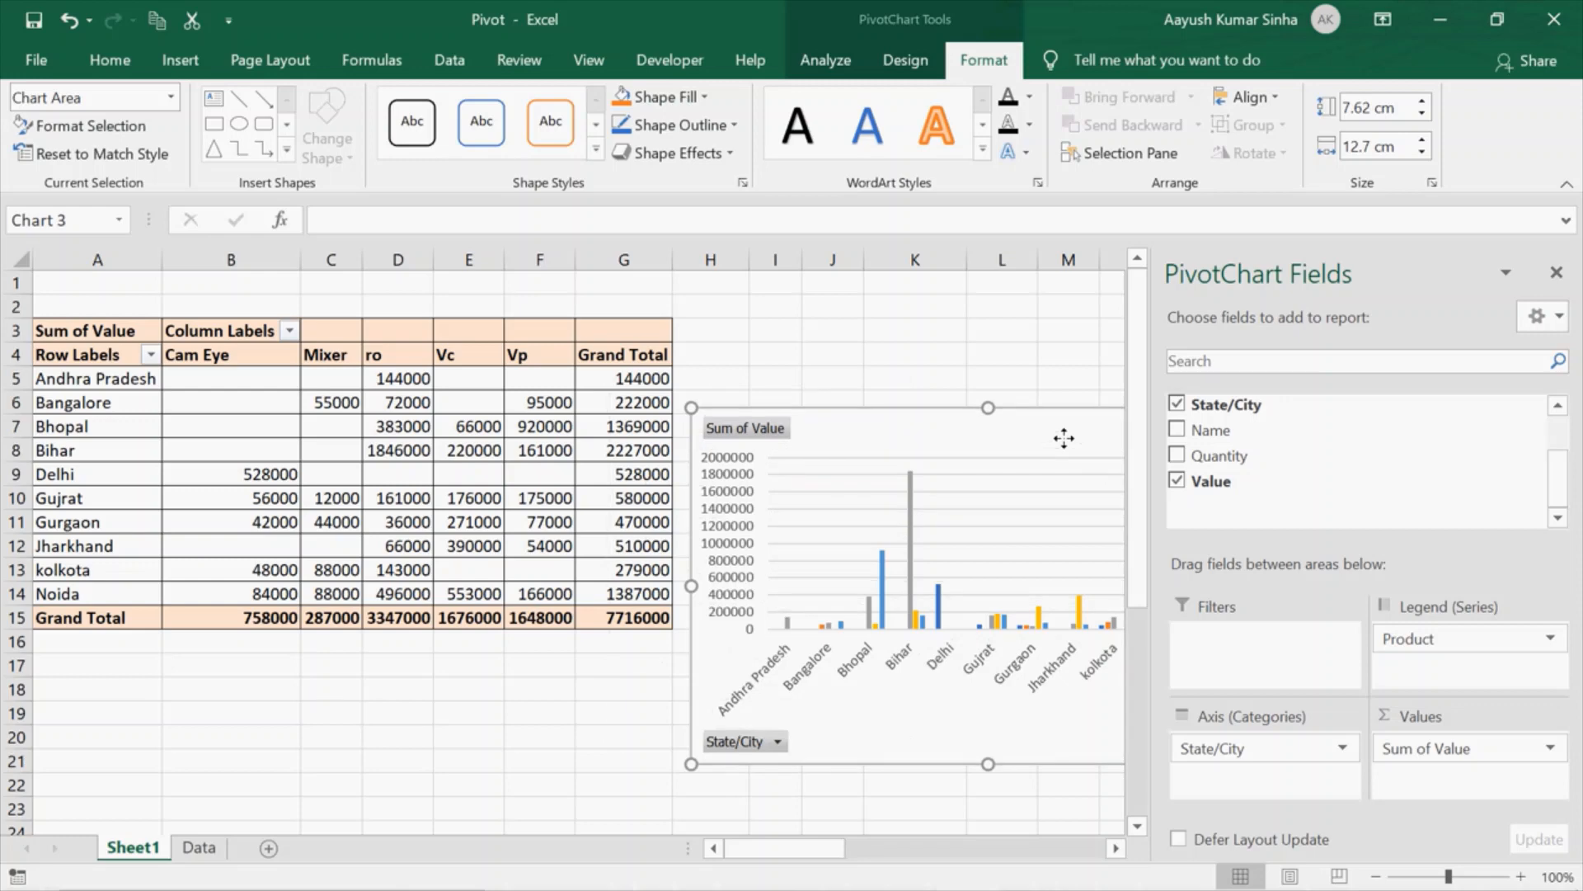
- Insert a slicer for the State/City field of the PivotTable
click(552, 426)
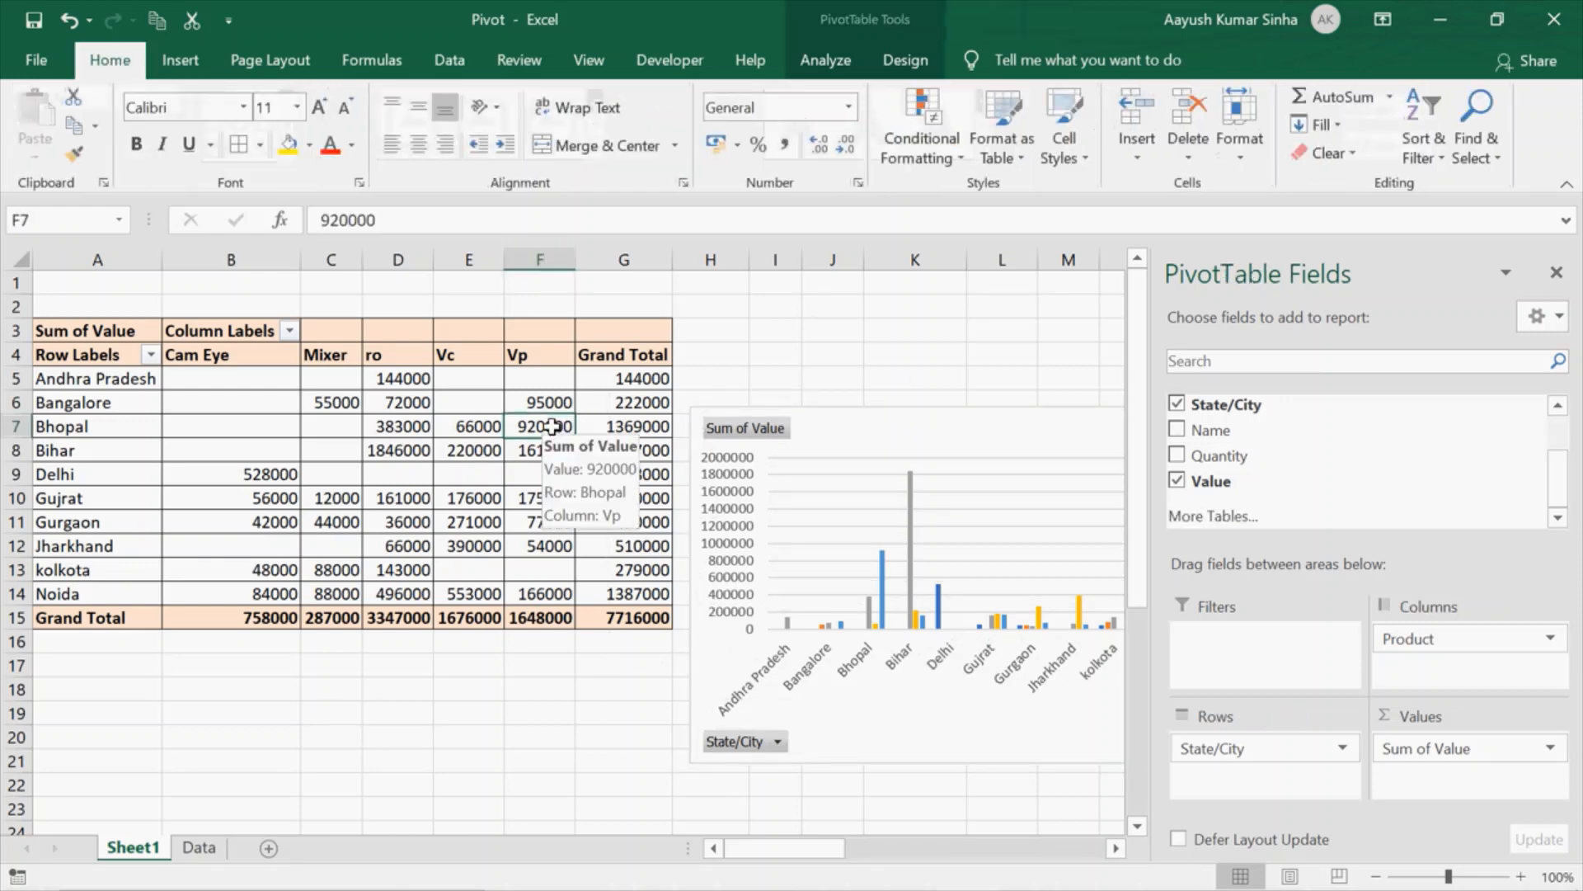
click(816, 62)
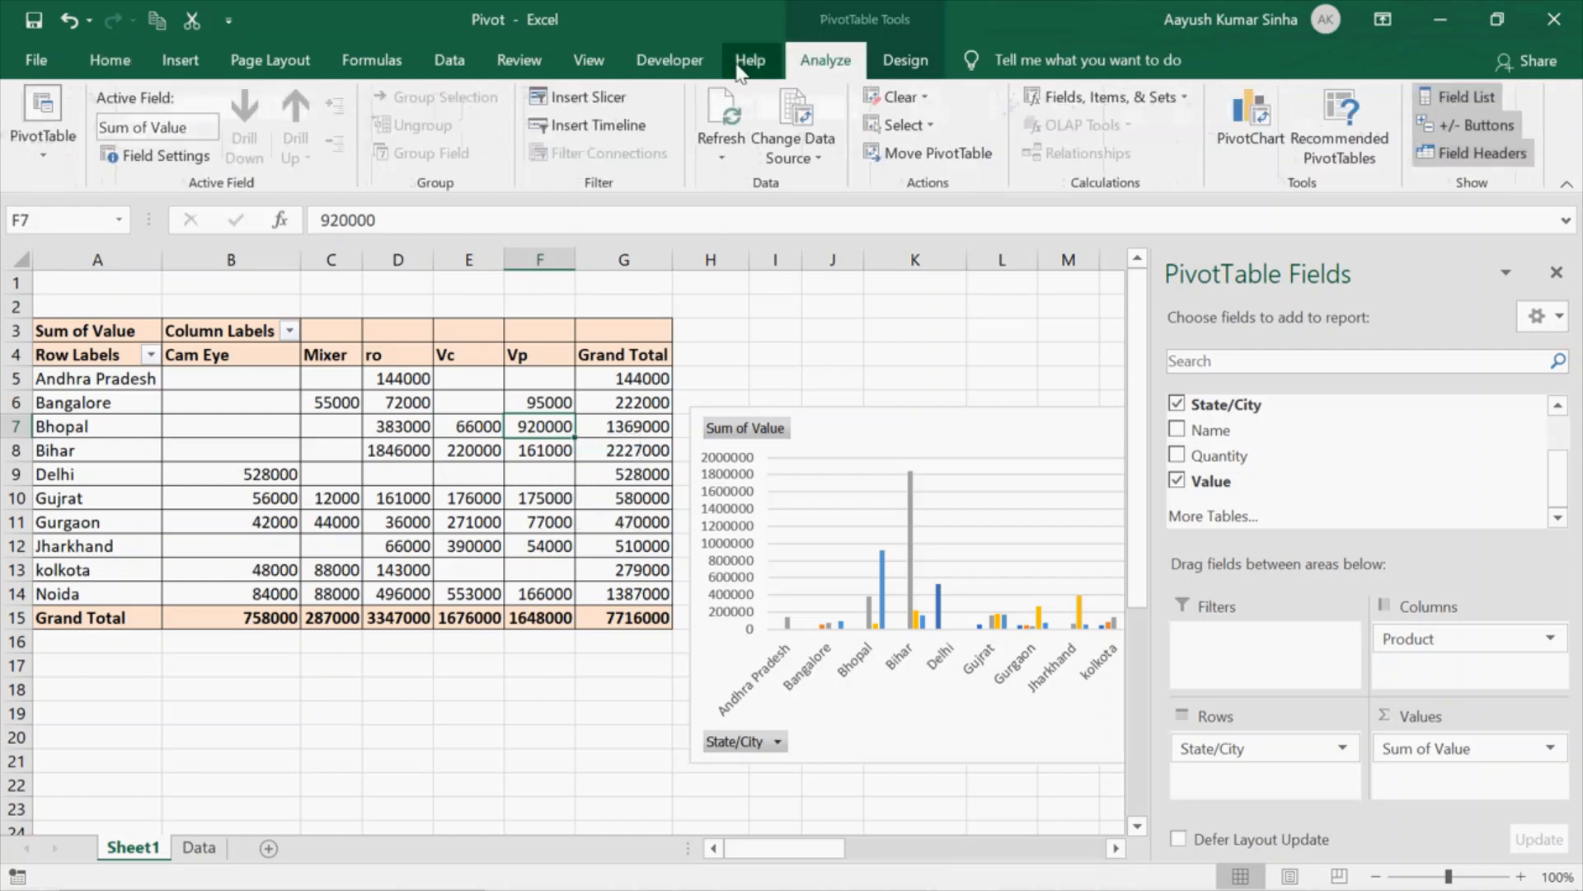
click(627, 100)
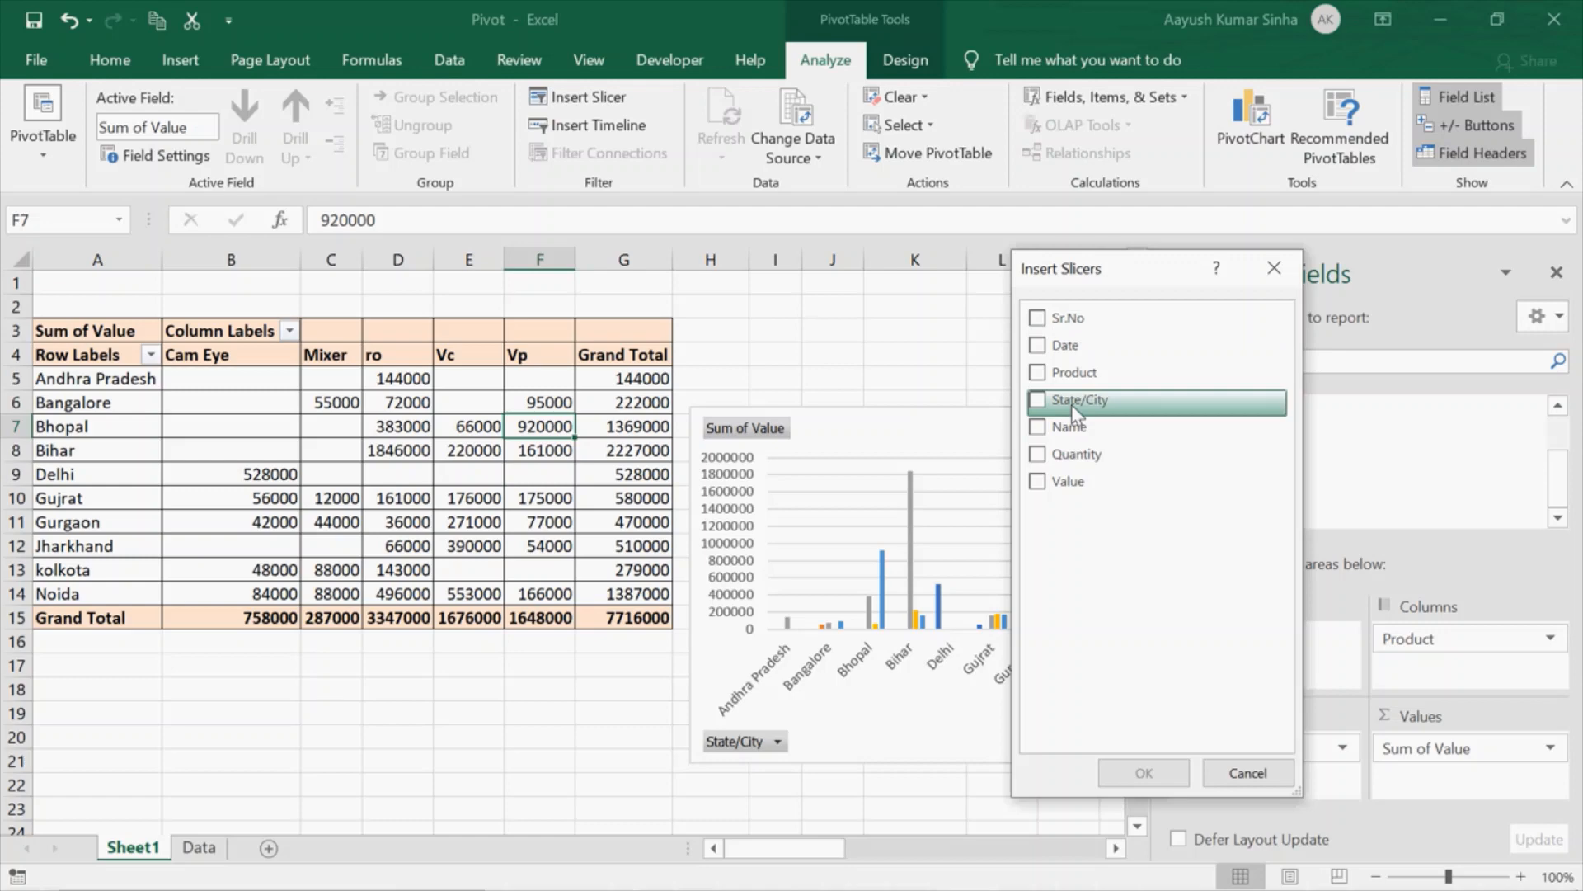
click(1045, 404)
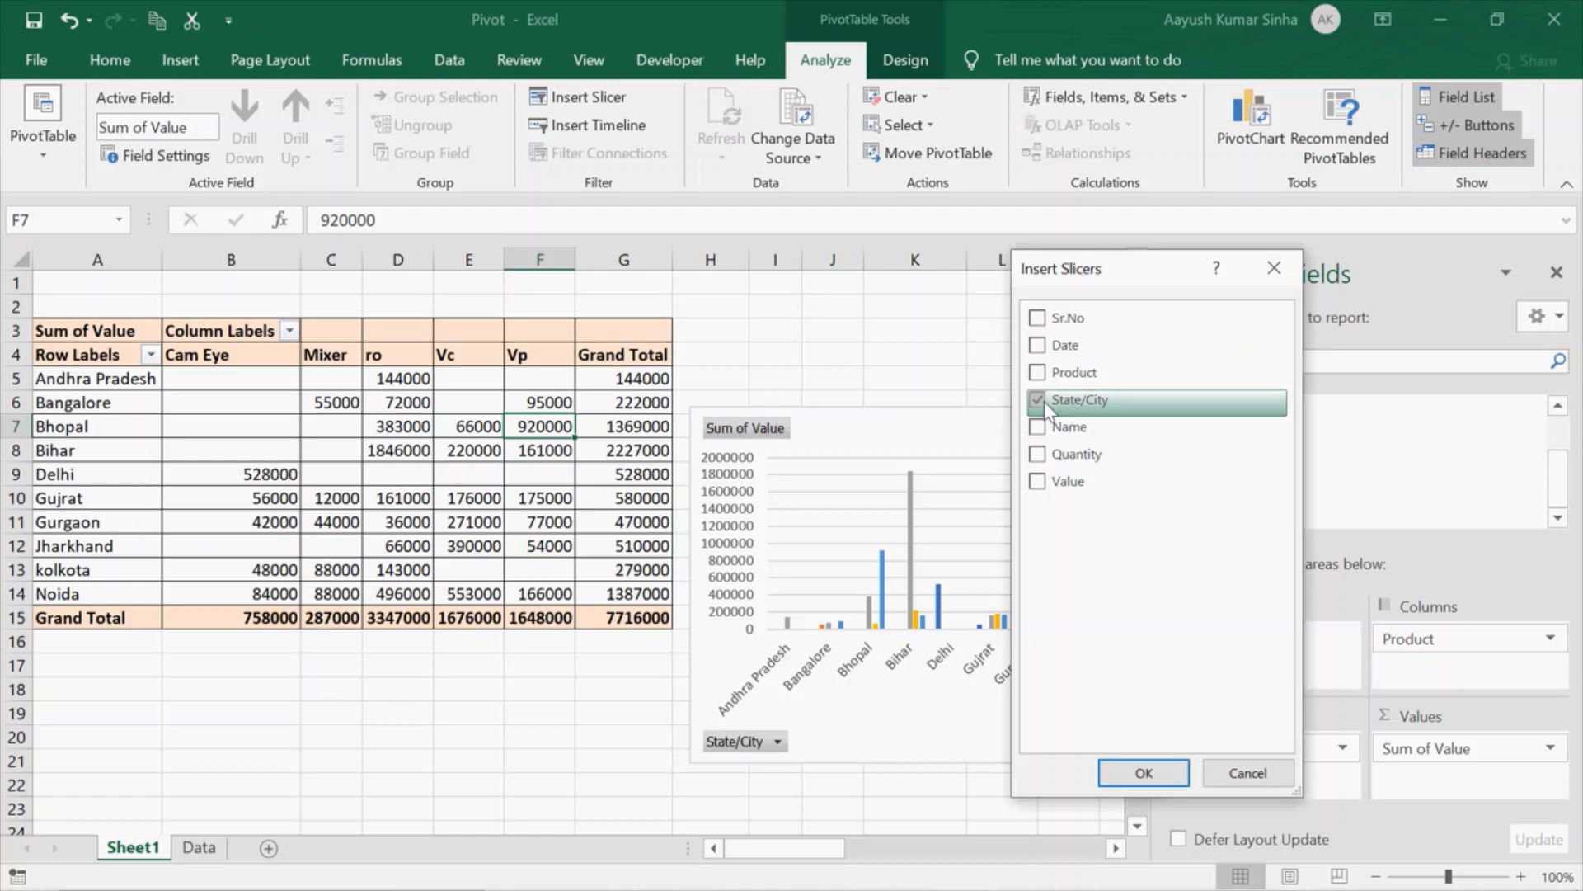
click(1140, 773)
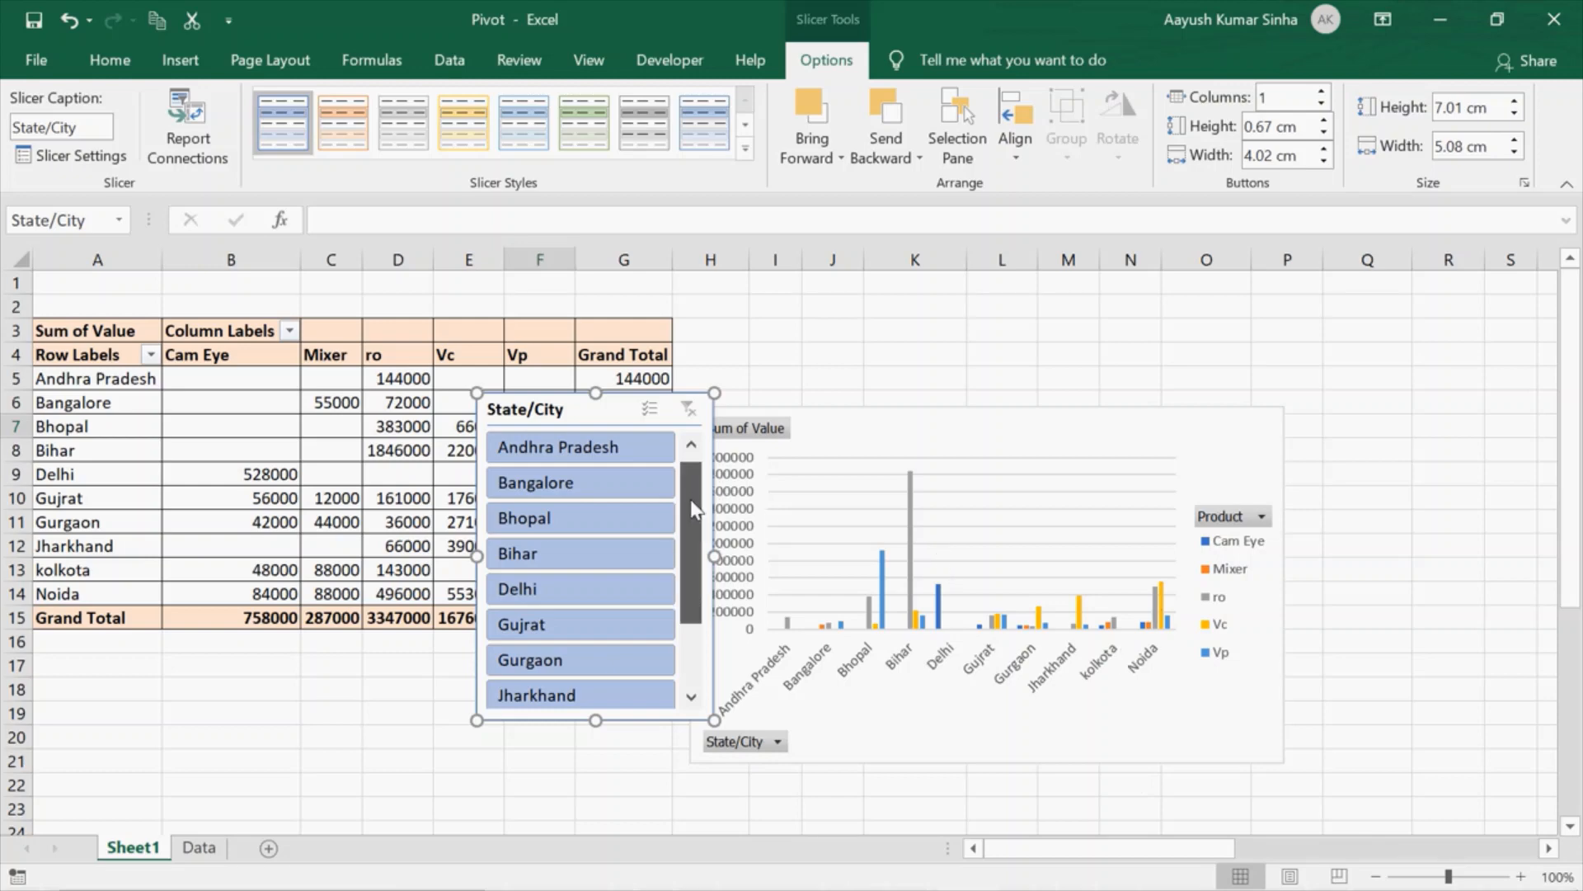
- Widen the State/City slicer to about 9.6 cm and arrange its buttons in 2 columns
scroll(691, 503, down, 3)
scroll(686, 508, up, 3)
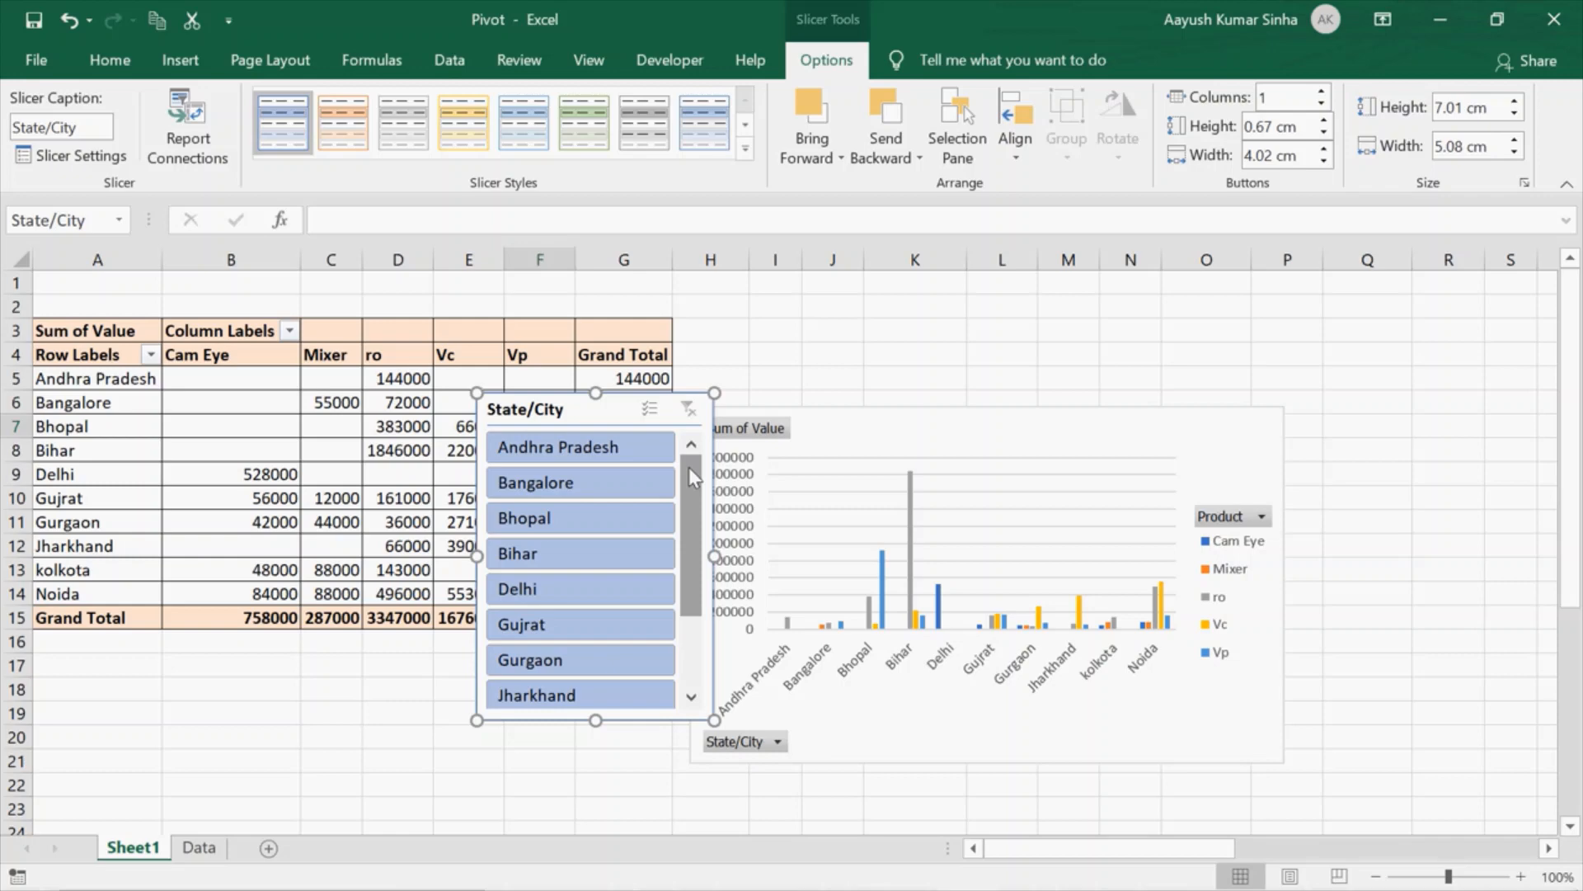
scroll(690, 467, down, 3)
scroll(684, 463, up, 3)
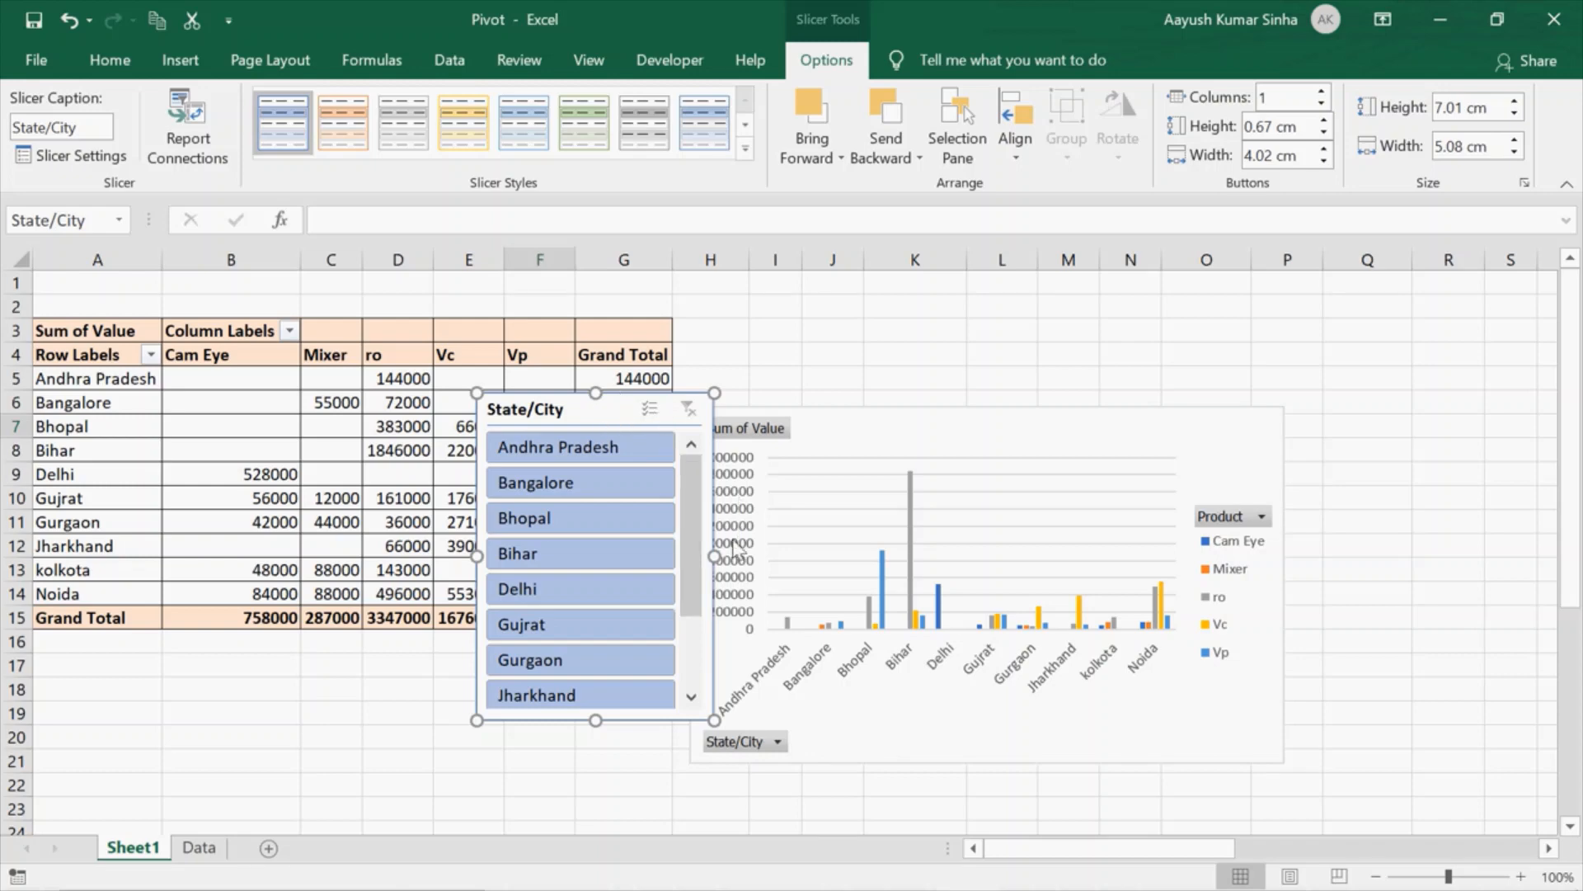
drag(715, 555, 924, 559)
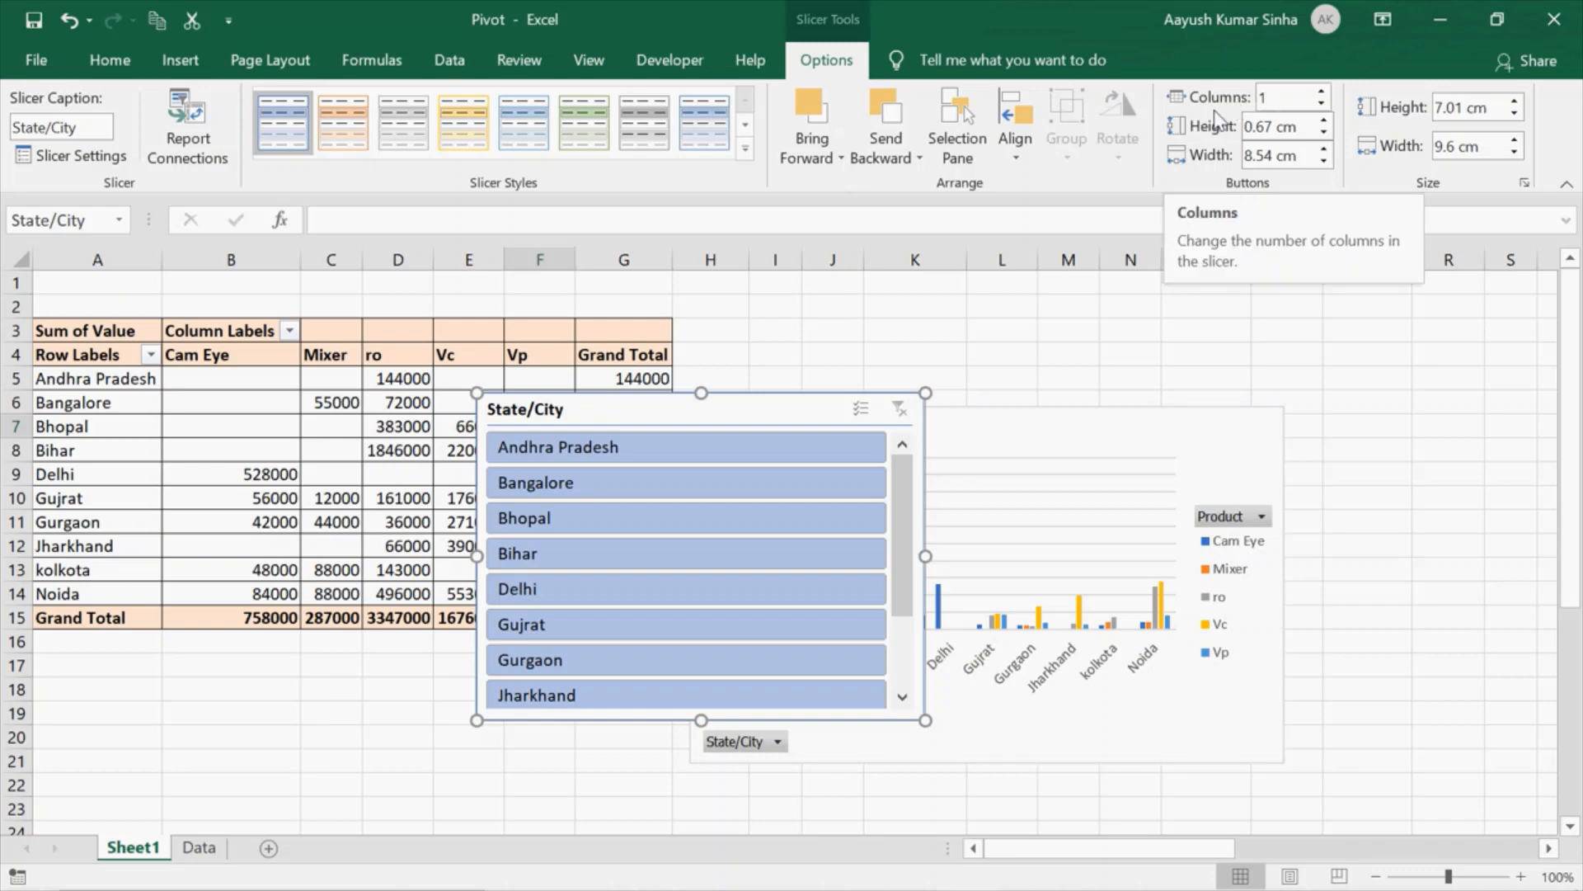
click(1322, 91)
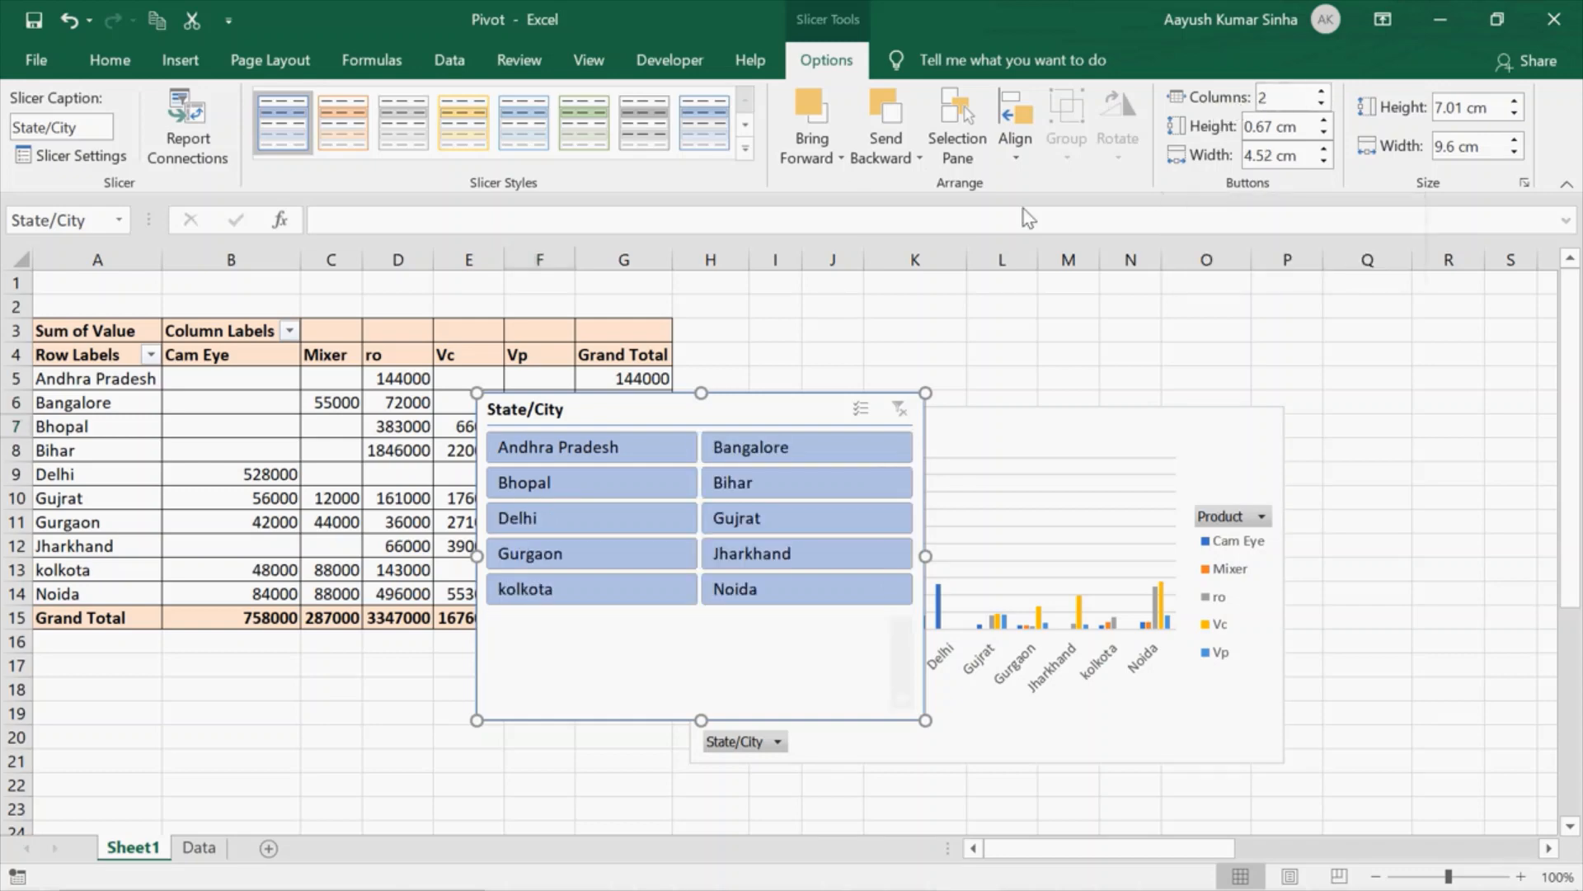
- Move the State/City slicer below the PivotTable and filter the table and chart to Delhi
drag(748, 412, 543, 569)
drag(598, 502, 485, 646)
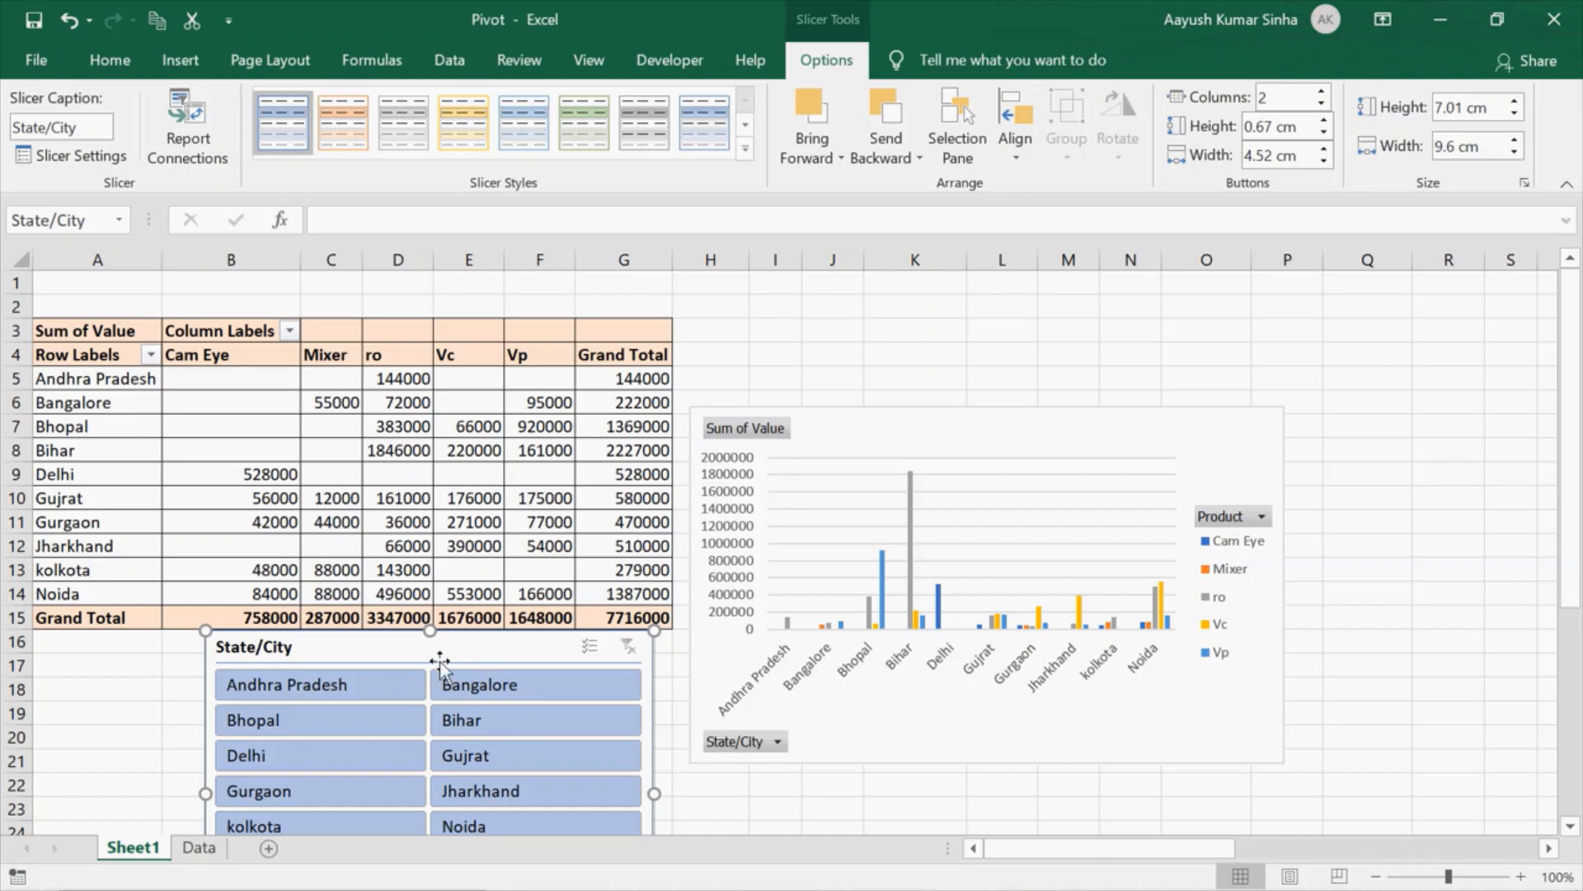
click(274, 751)
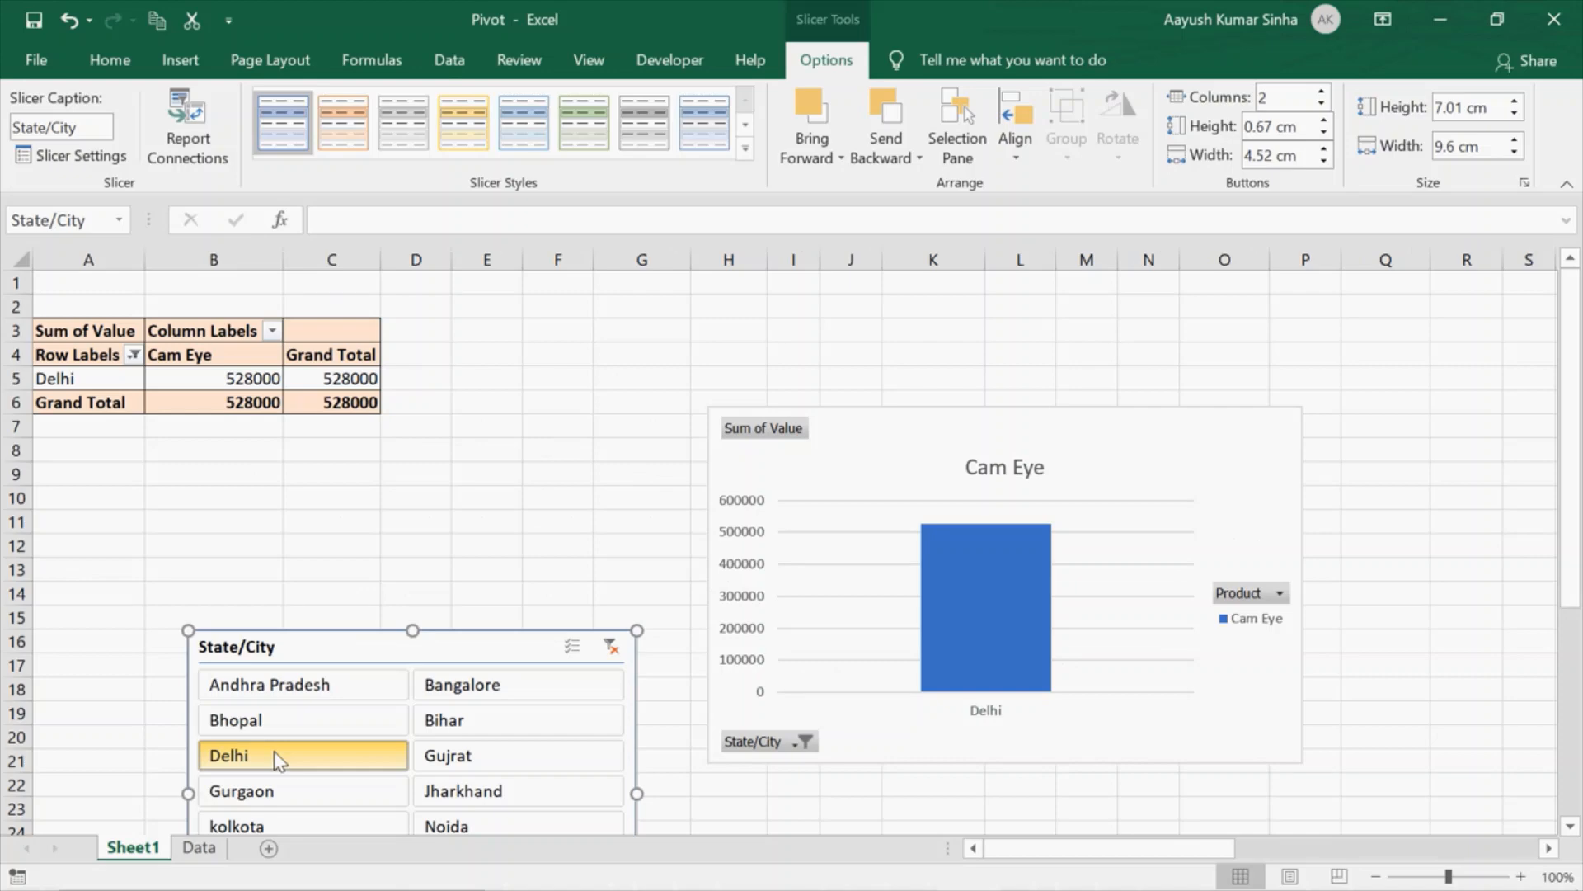
- Filter the PivotTable and PivotChart to Bihar with the State/City slicer, then clear the slicer's filter
mouse_move(981, 657)
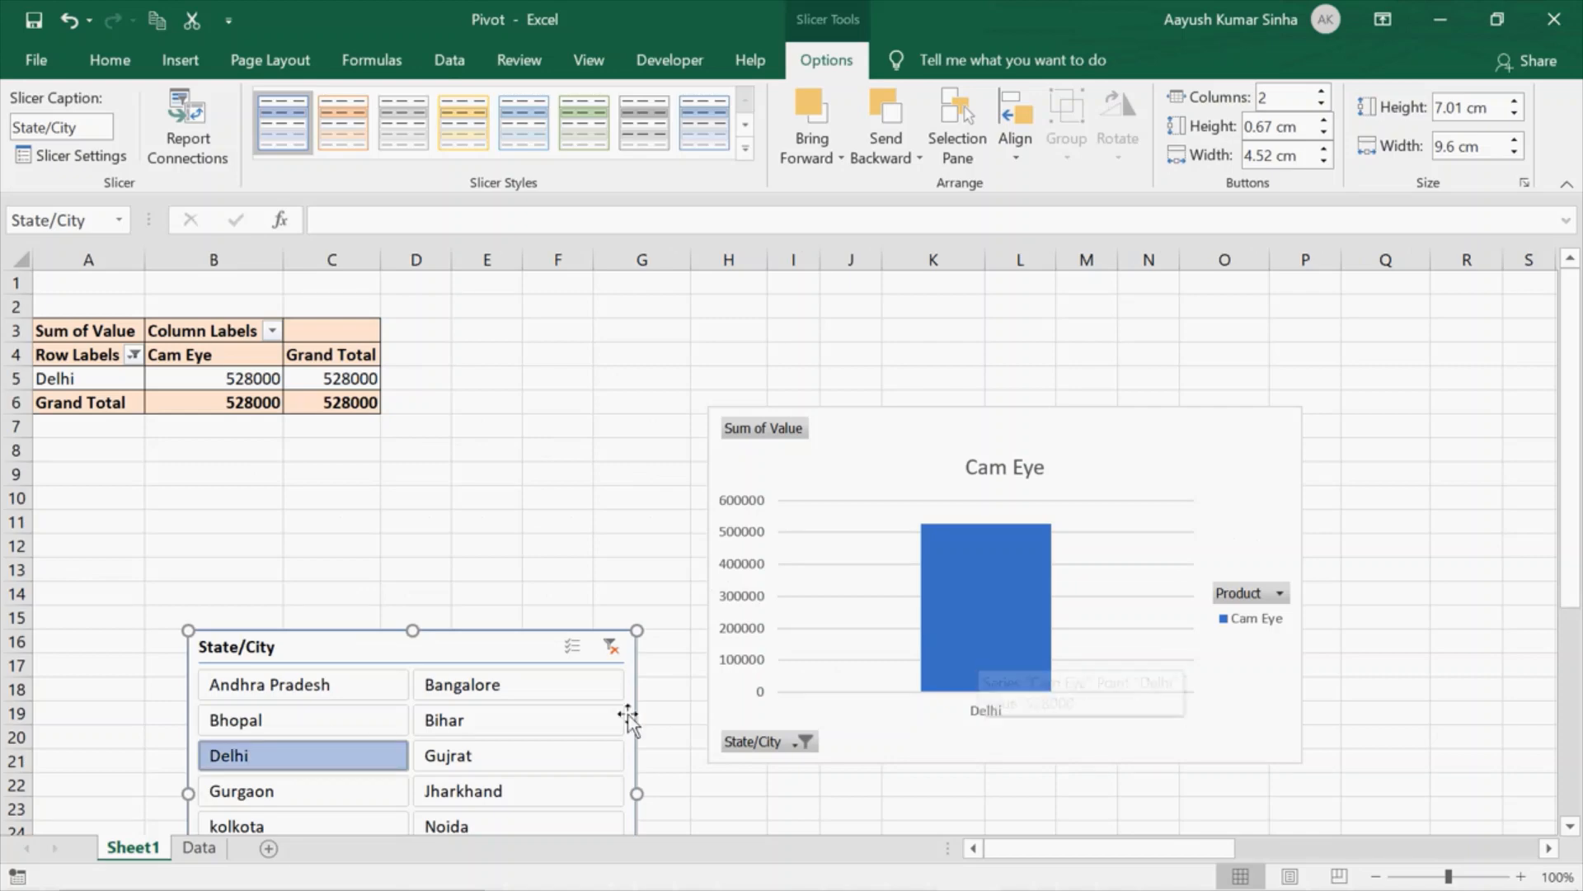
click(522, 716)
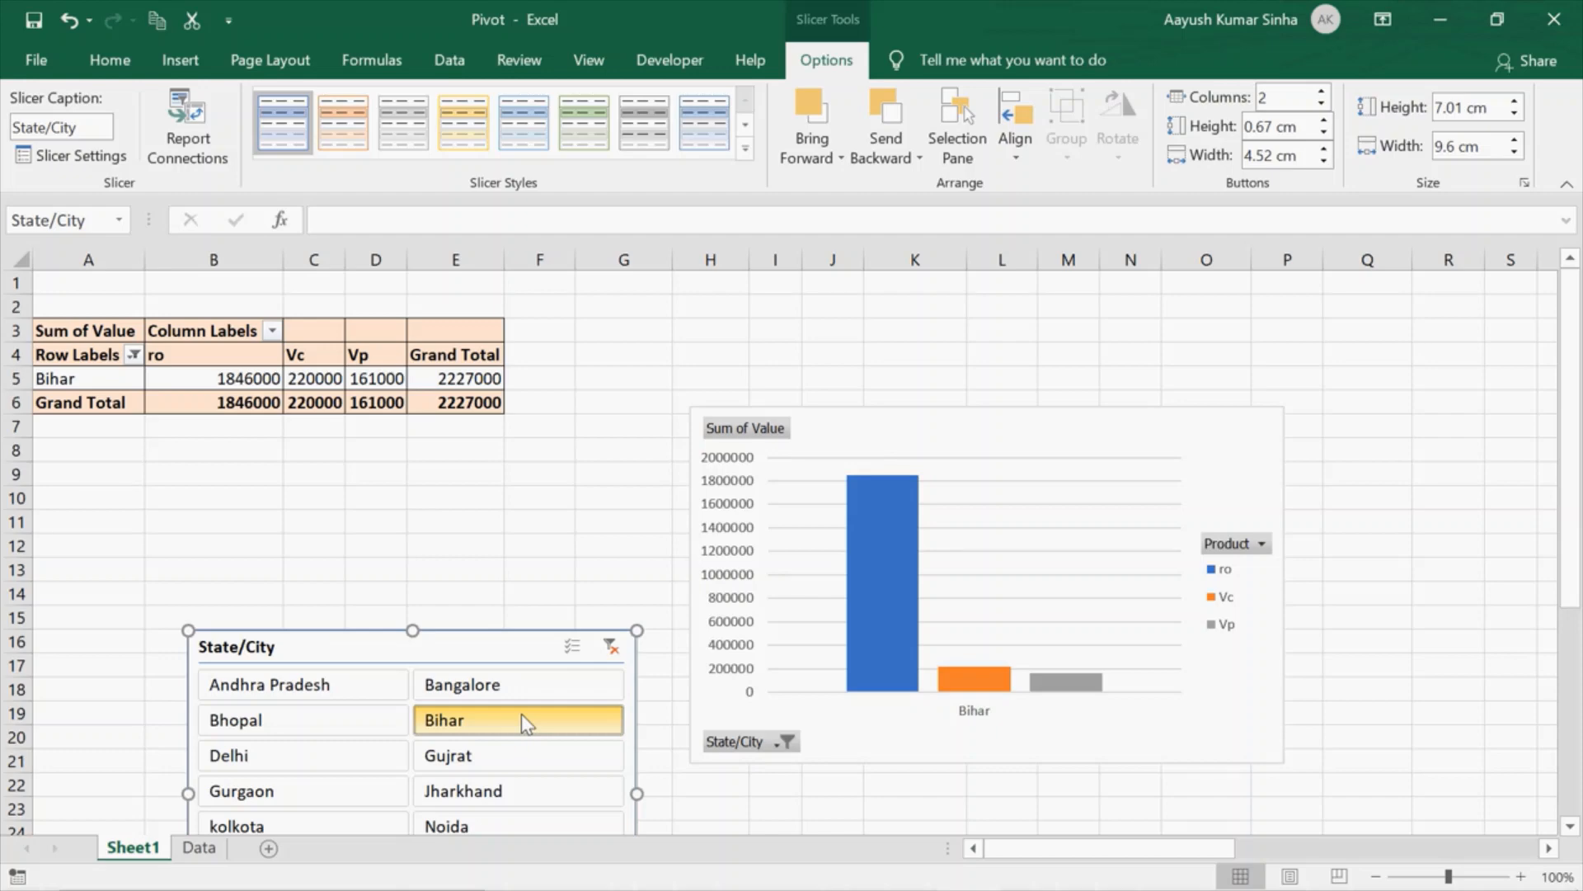
click(625, 649)
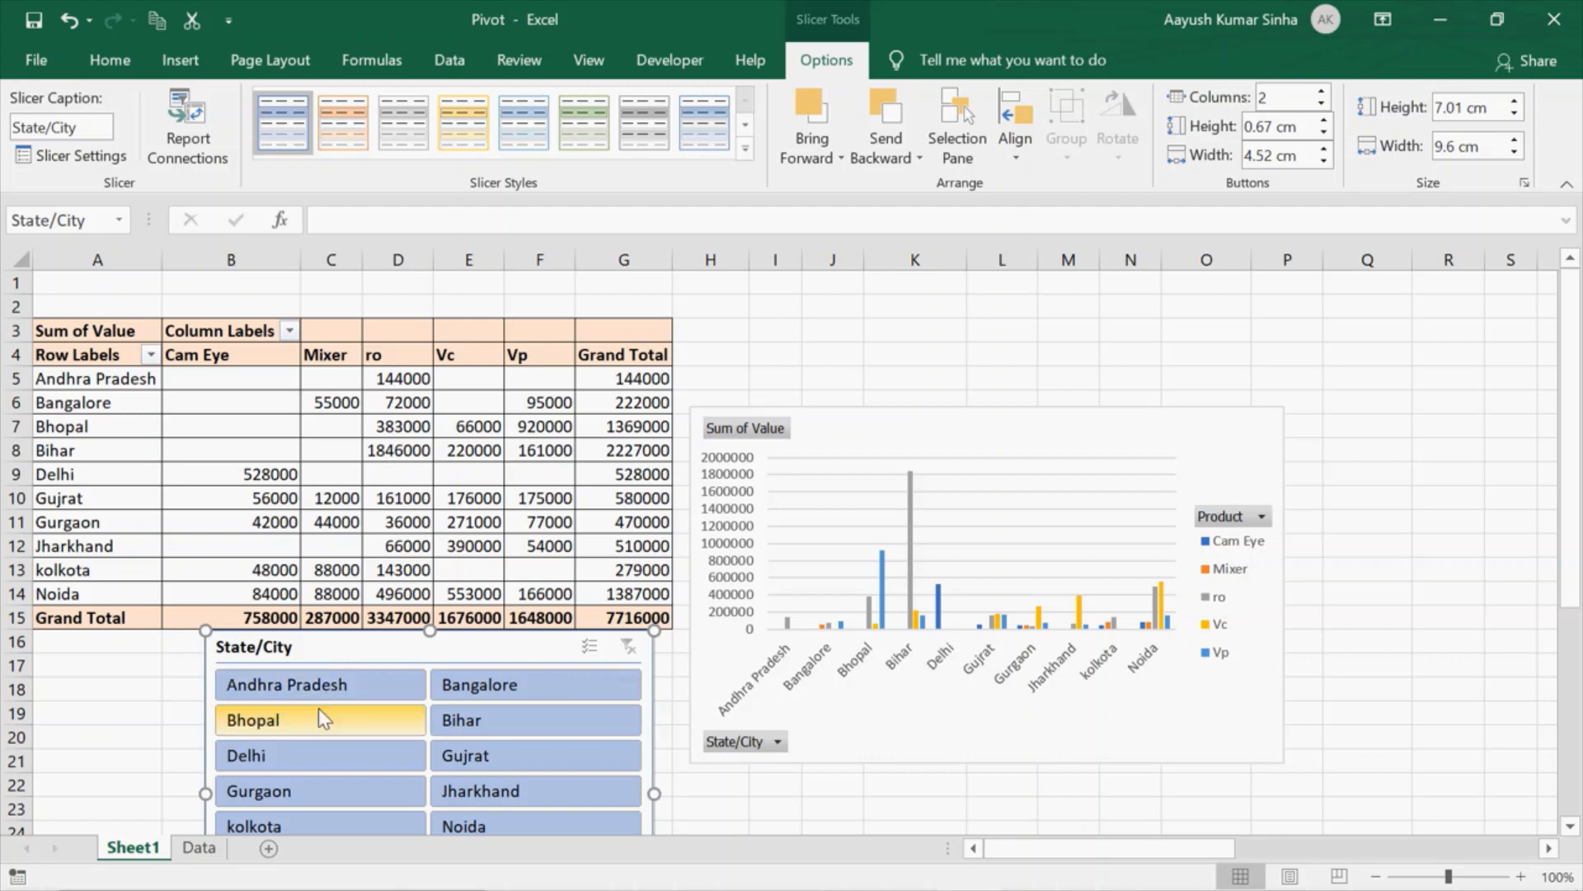
click(450, 723)
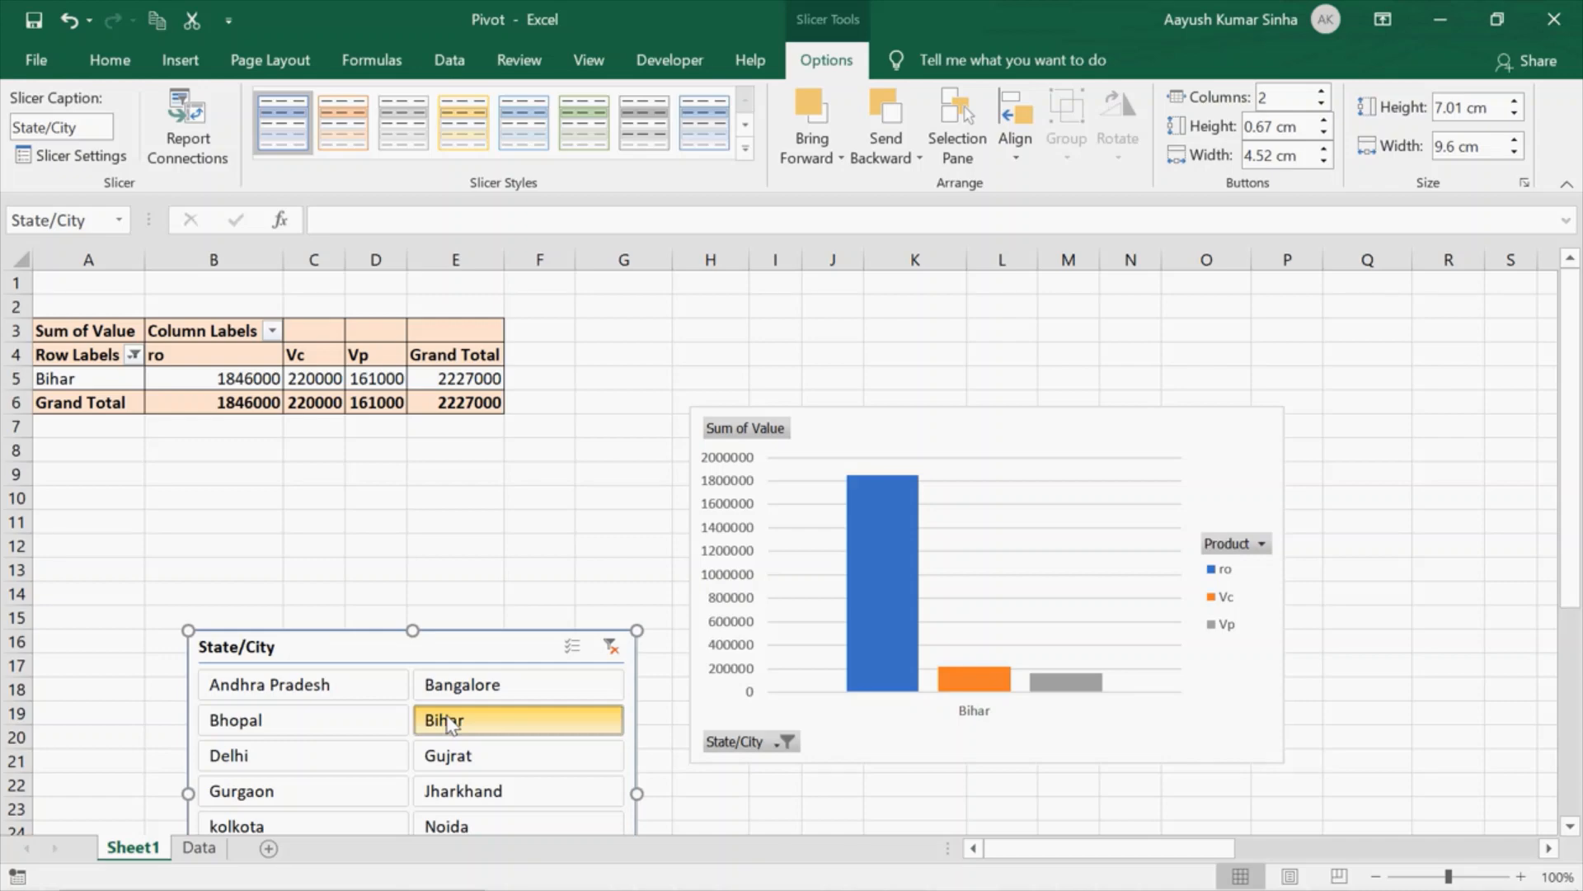
click(611, 646)
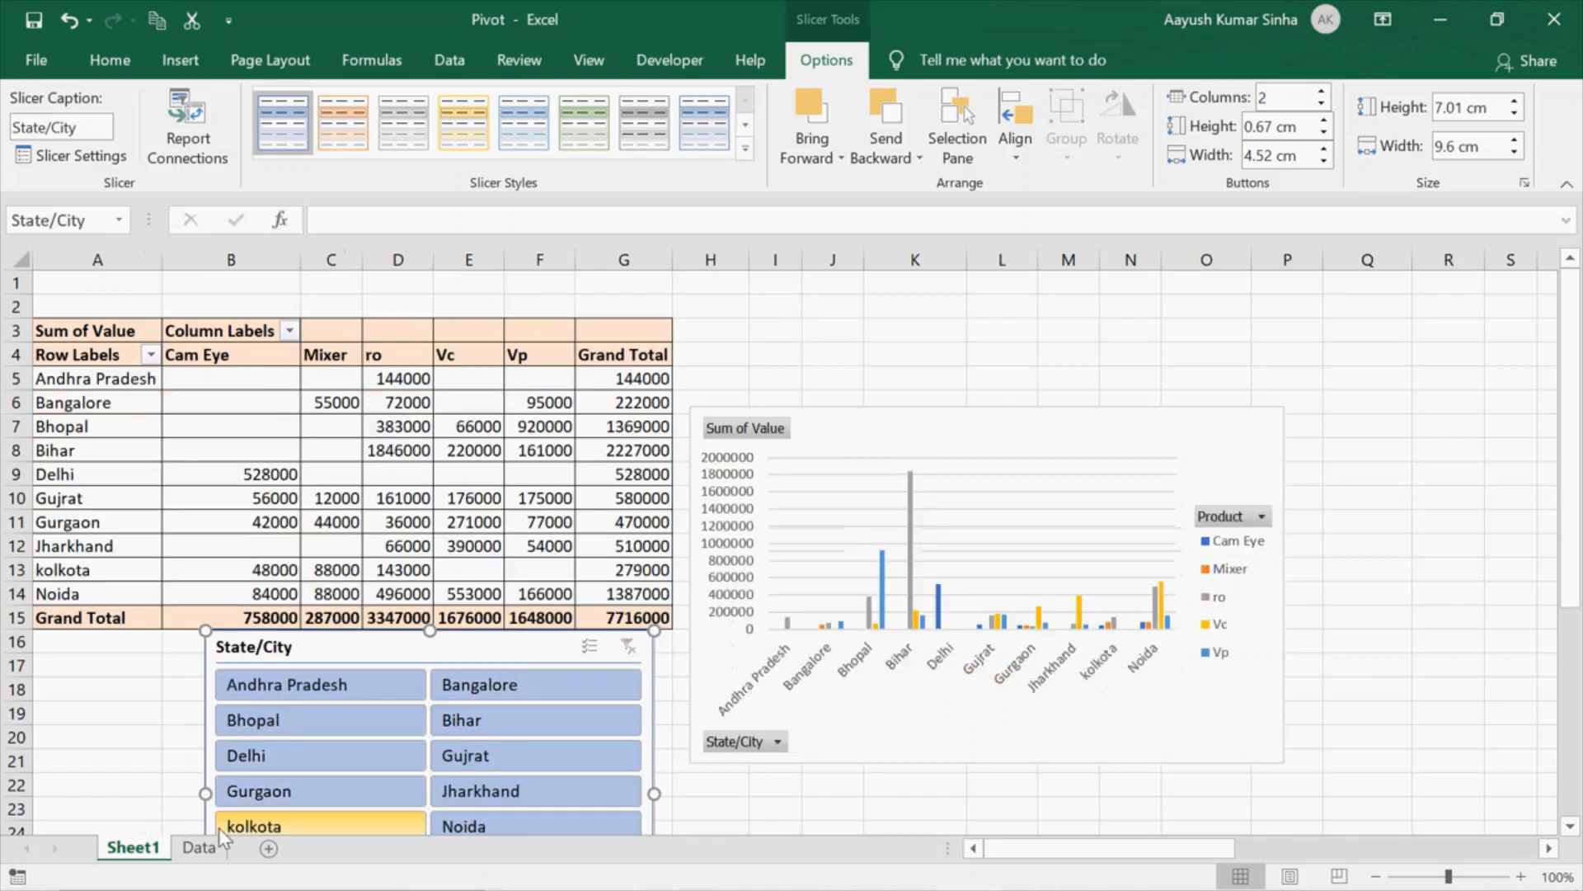
- Insert a combined PivotChart and PivotTable on a new worksheet from the full data range A4:G57 of the Data sheet
click(200, 847)
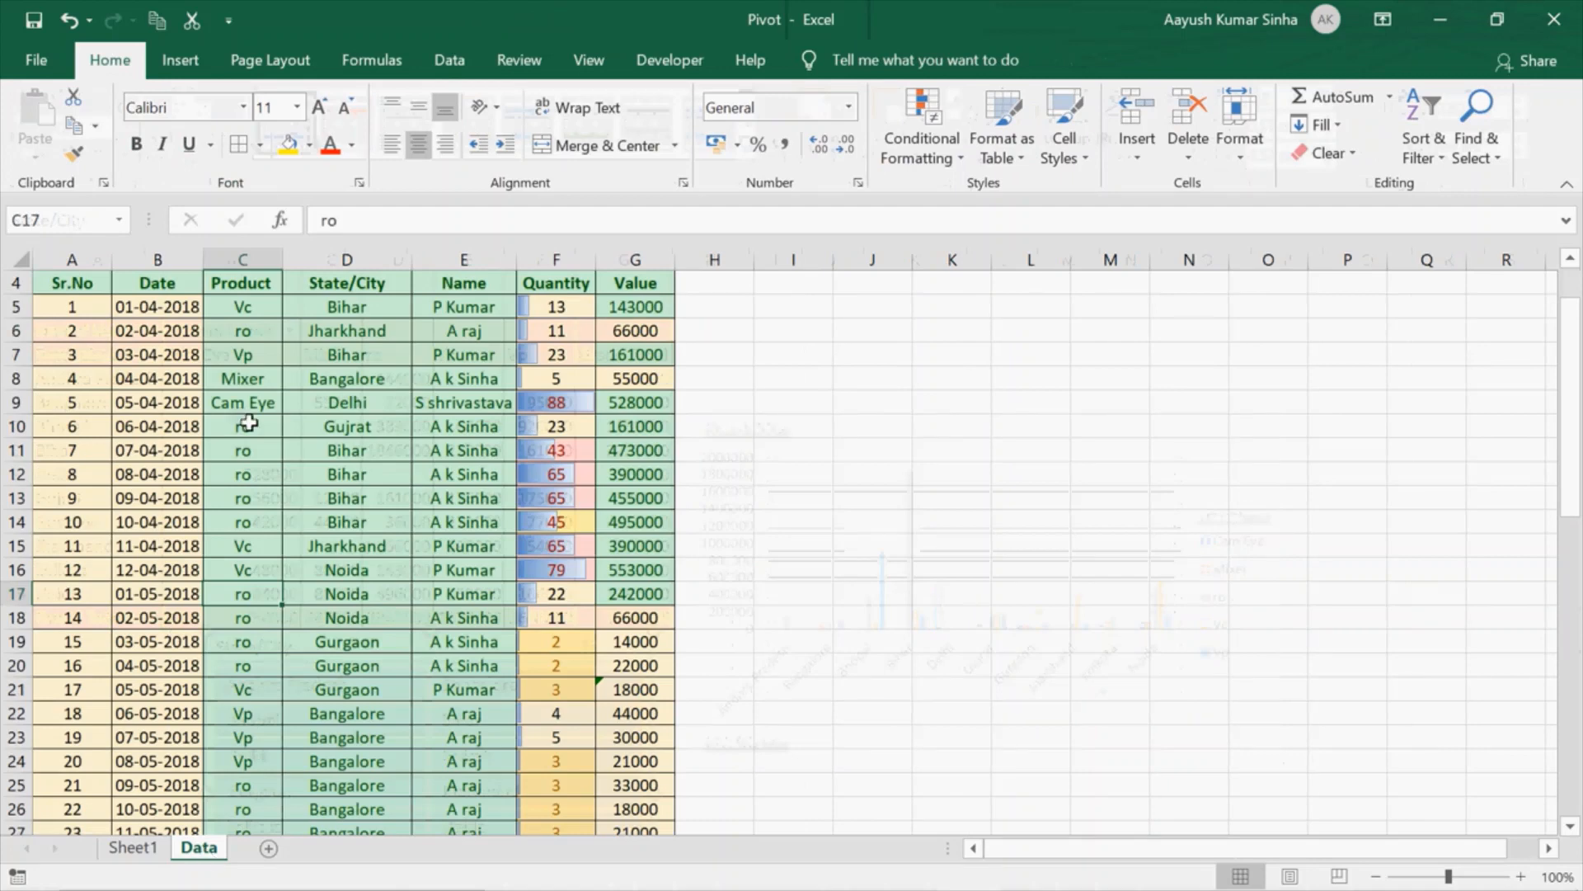
click(281, 431)
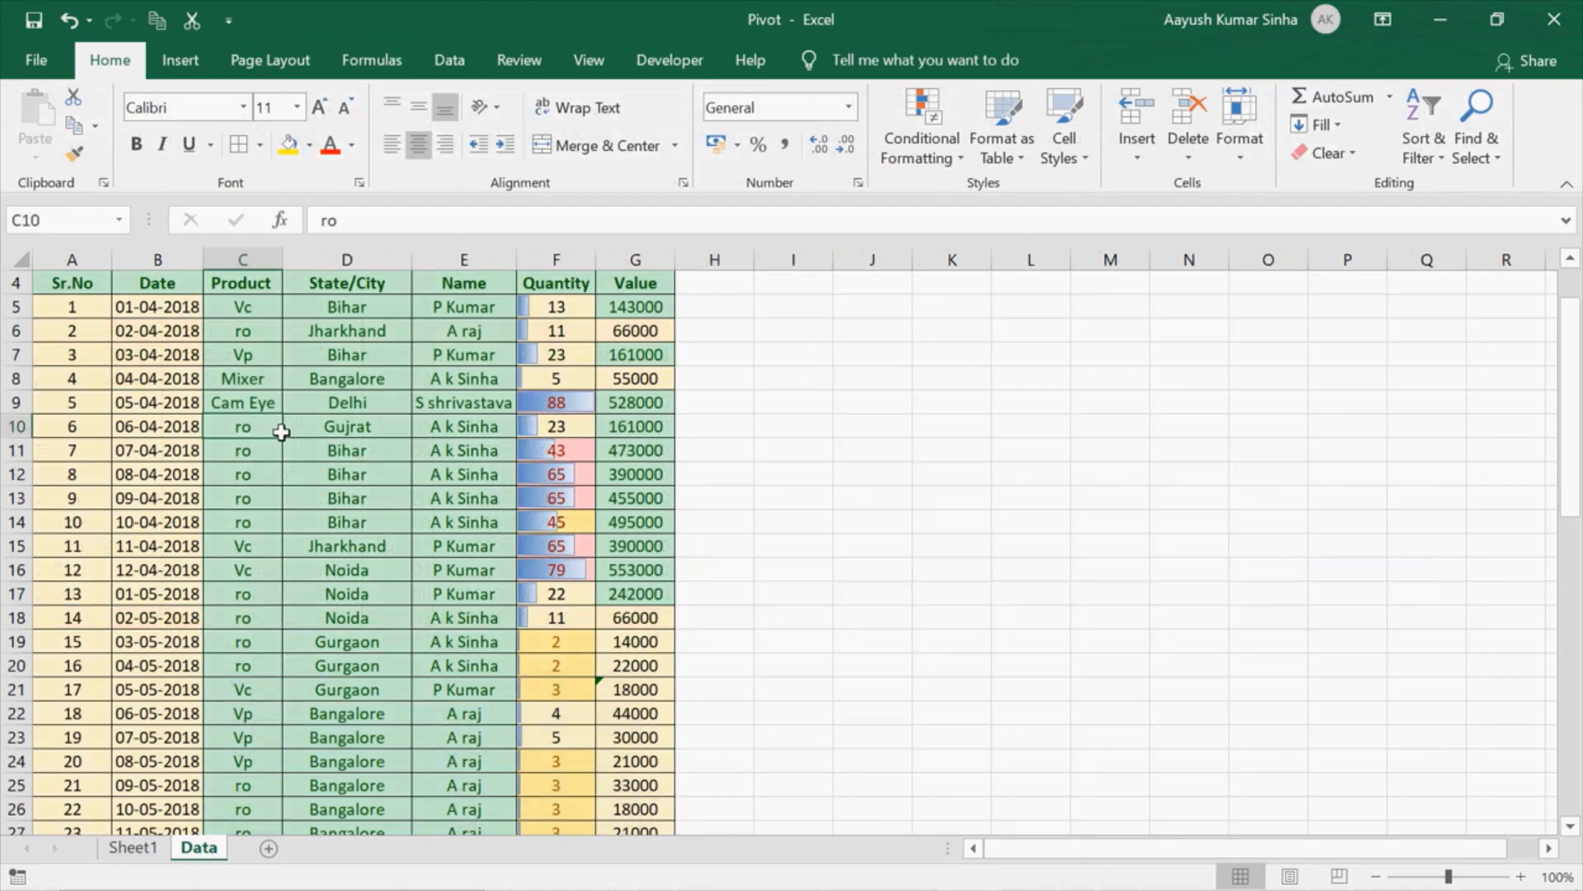
key(ctrl+a)
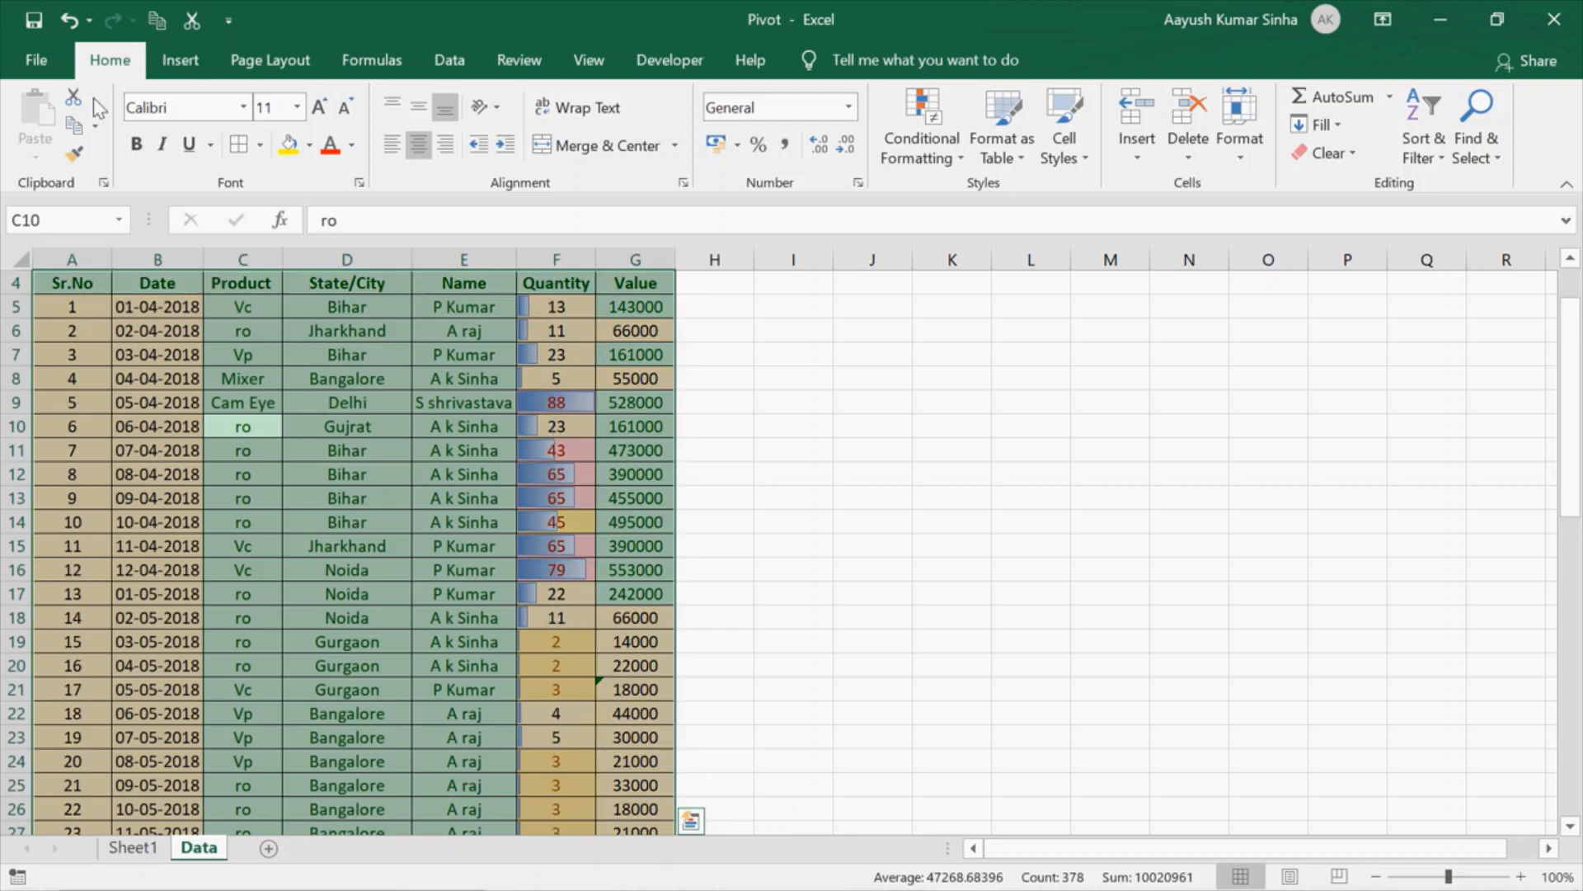
click(172, 62)
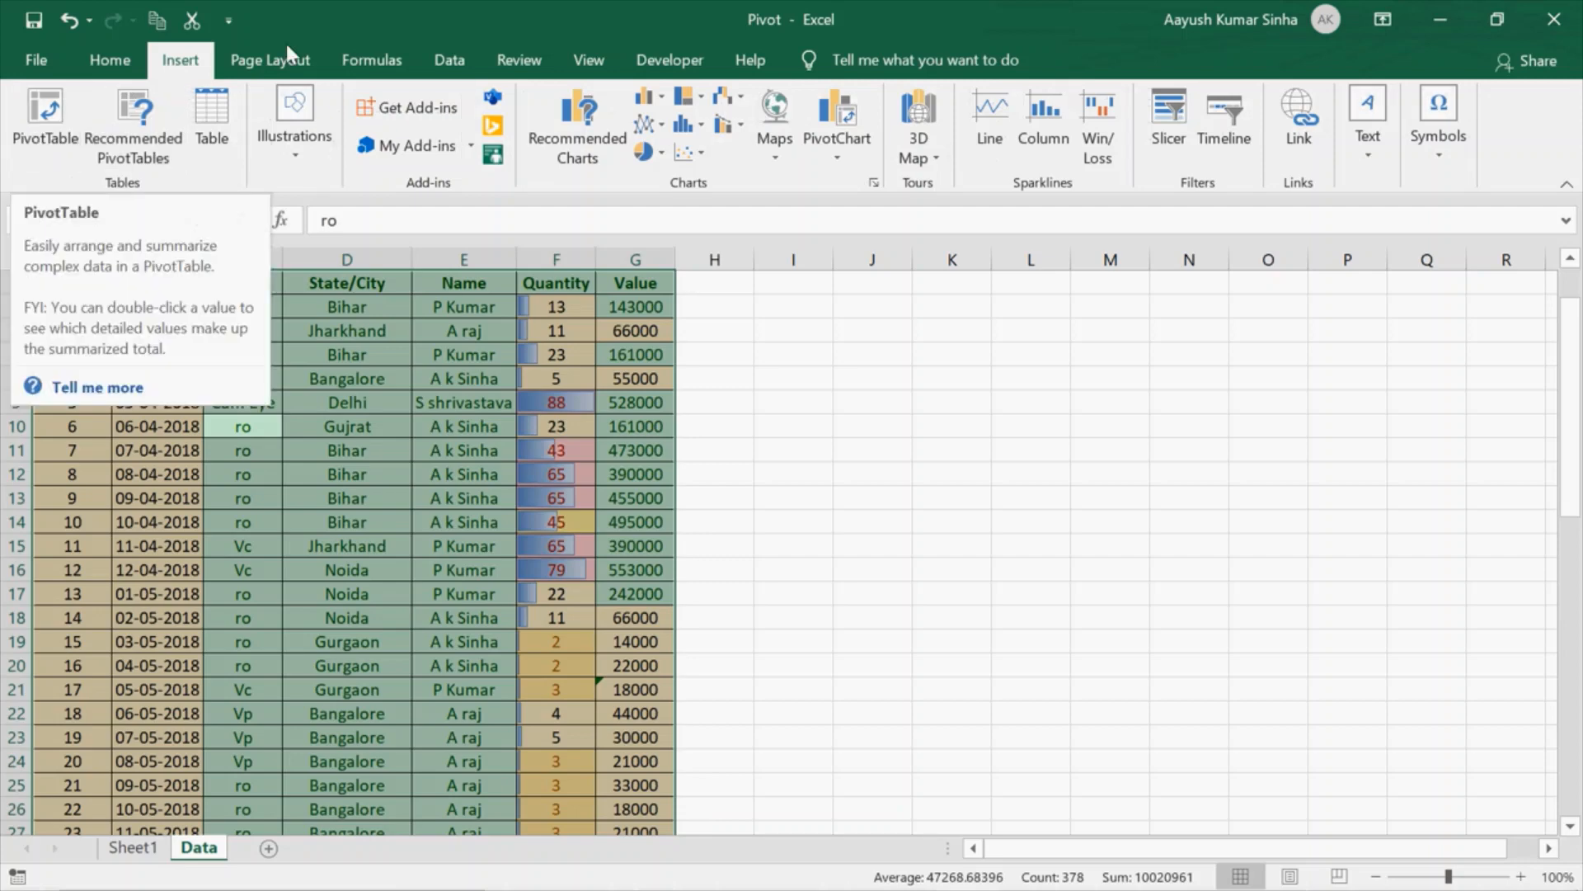
click(857, 161)
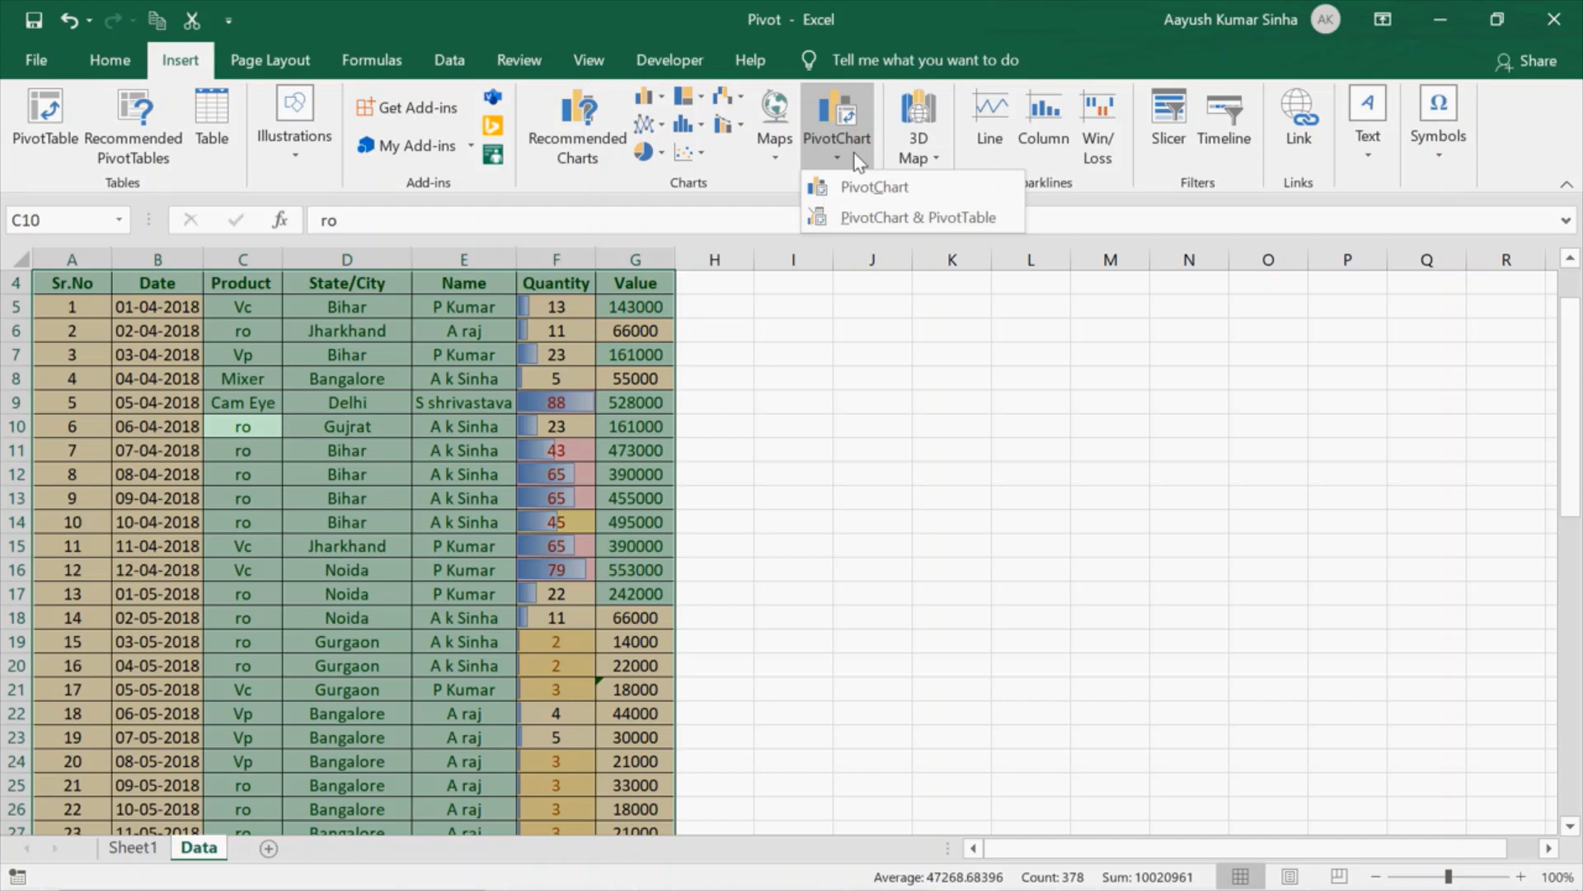
click(889, 217)
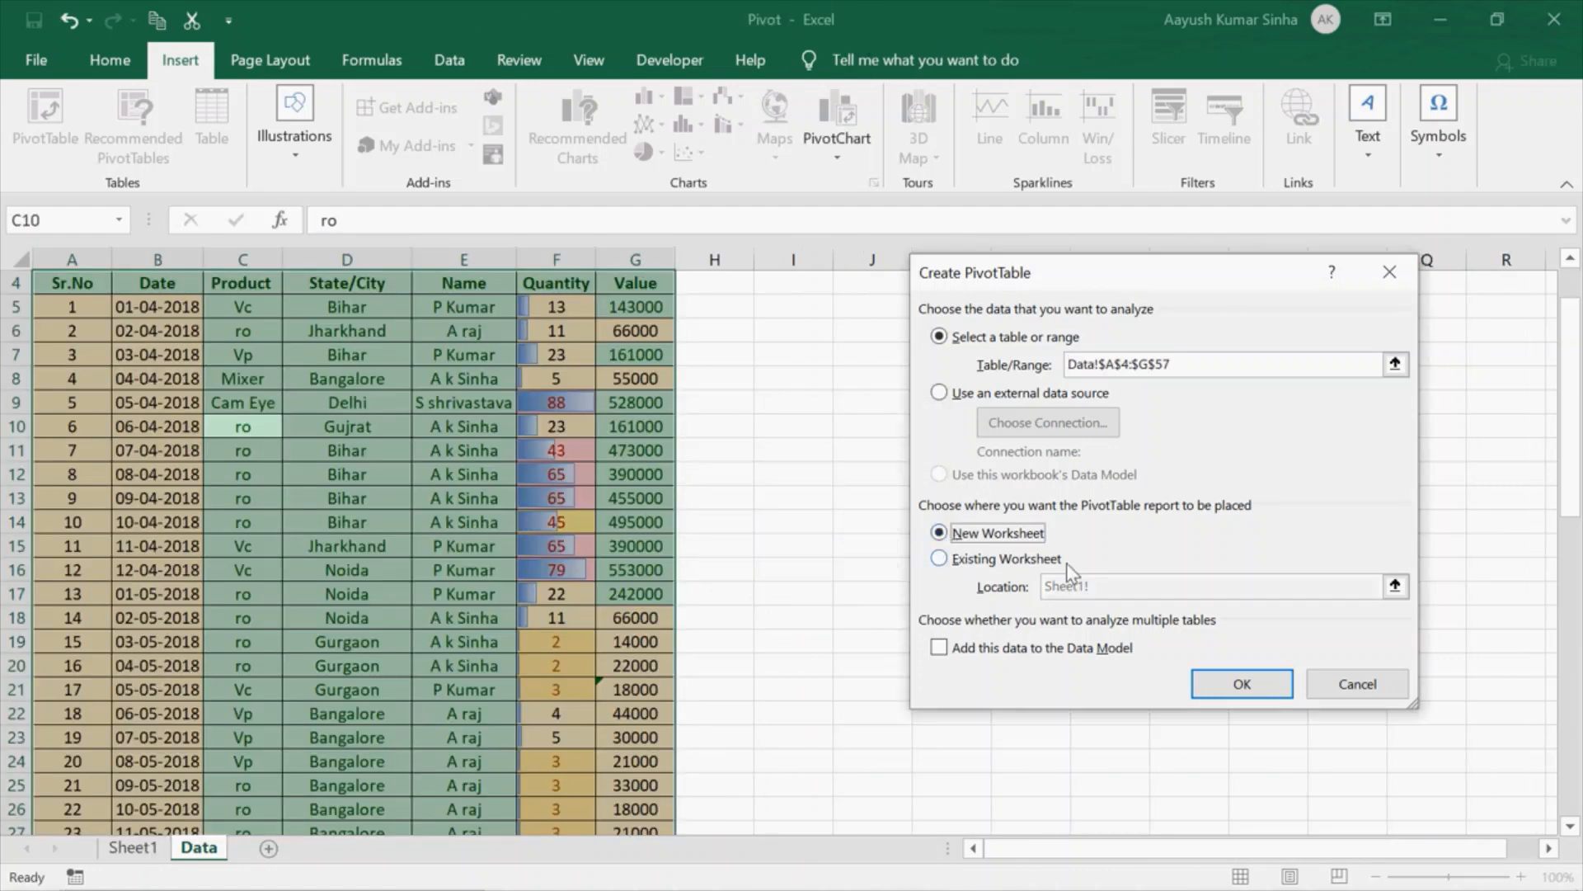
click(1246, 687)
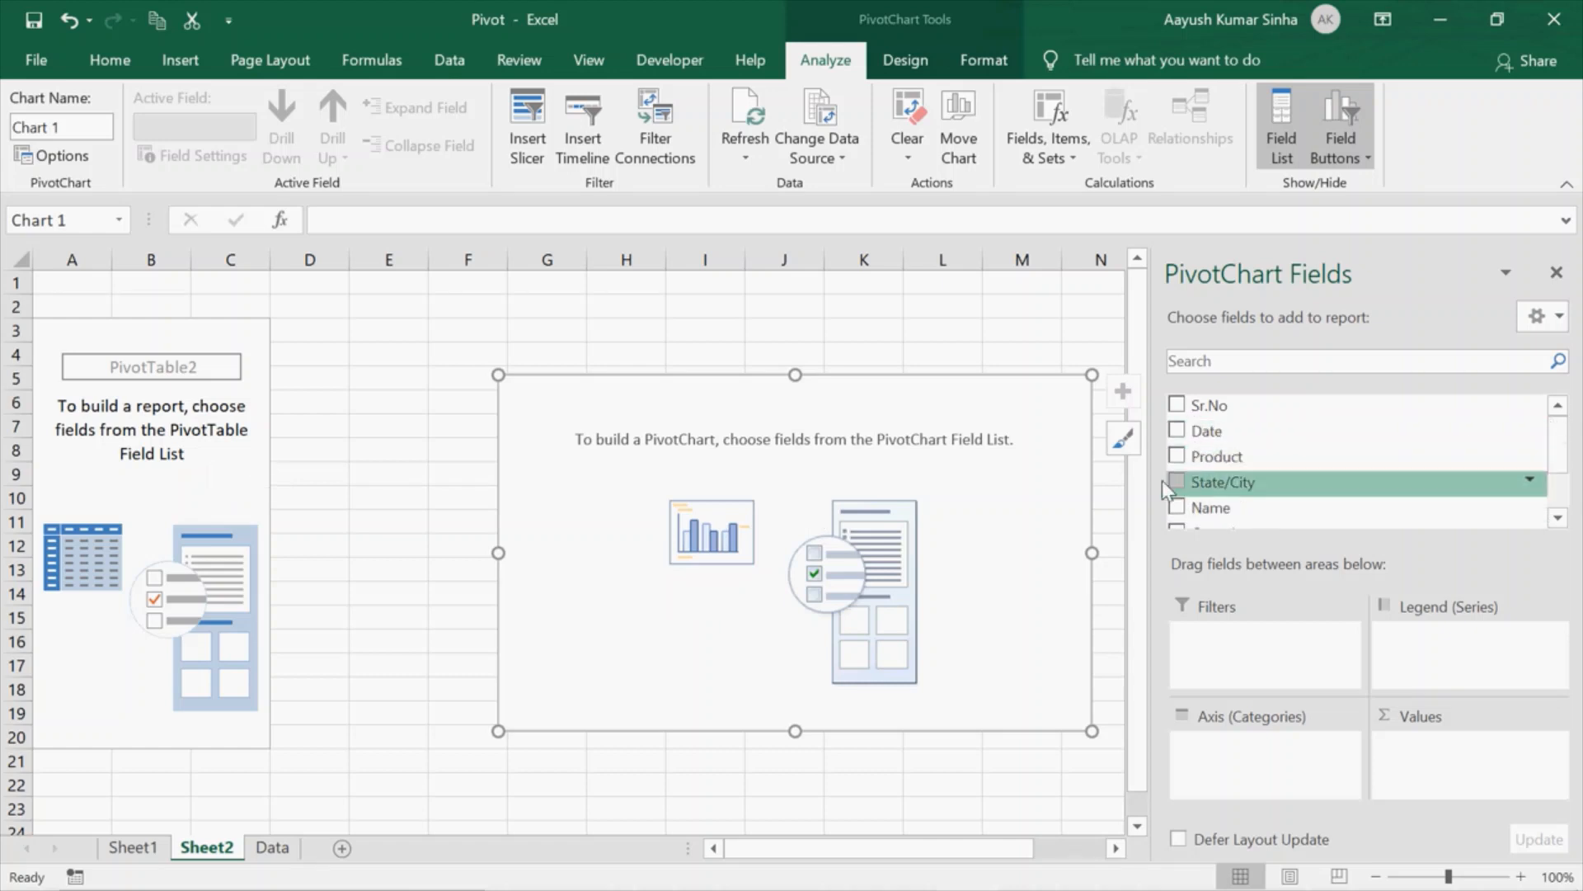
- Lay out the new PivotChart with Name as the axis, the sum of Value as values and Product as the legend series
drag(1229, 507, 1262, 754)
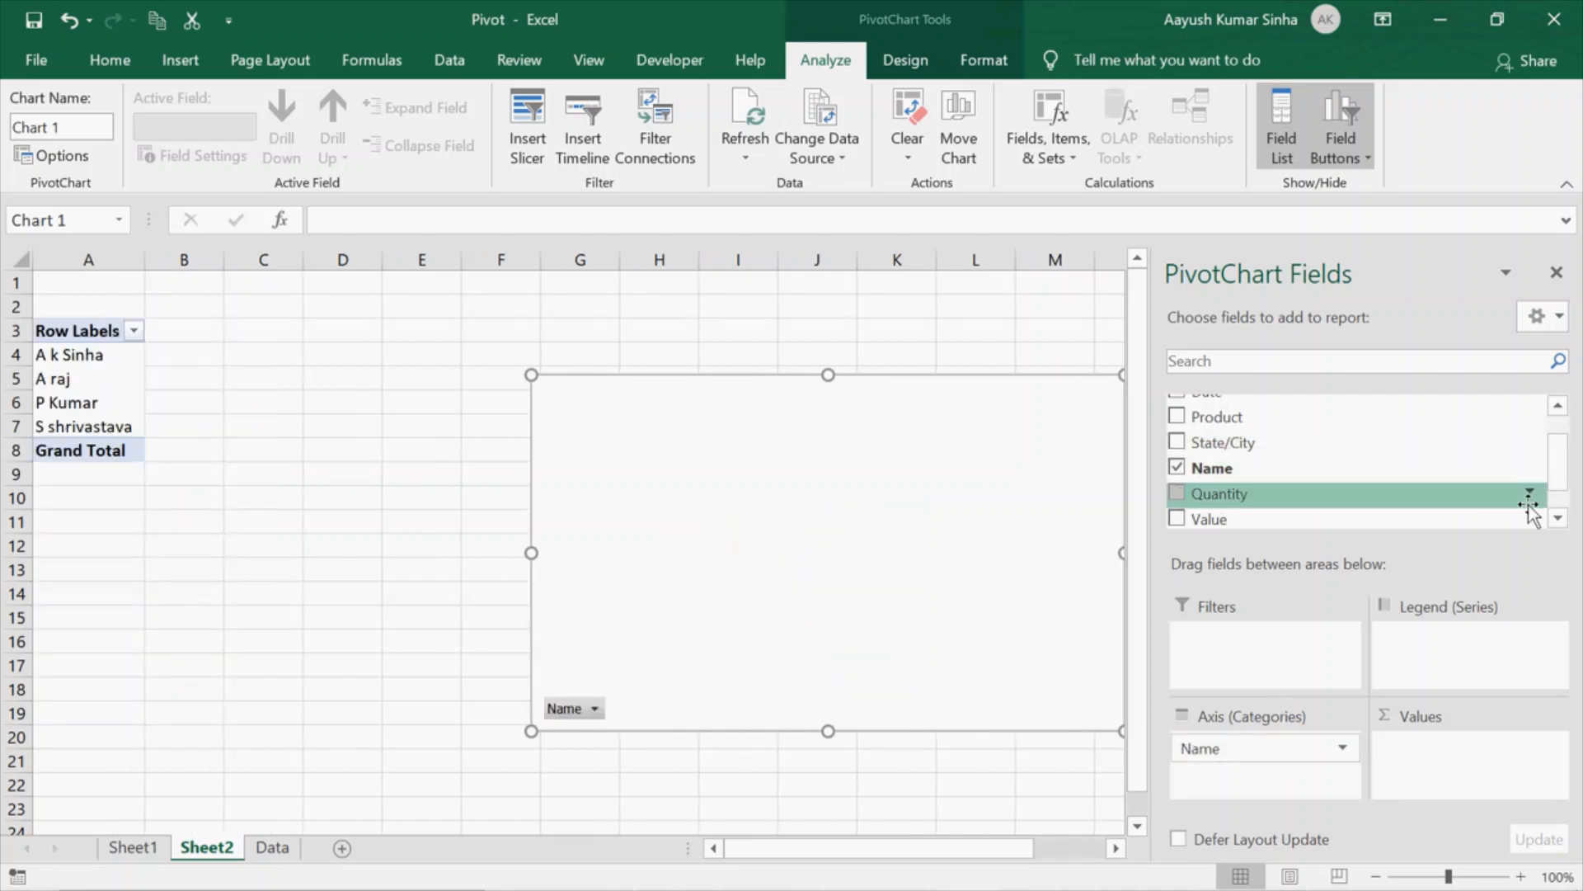
drag(1262, 520, 1469, 782)
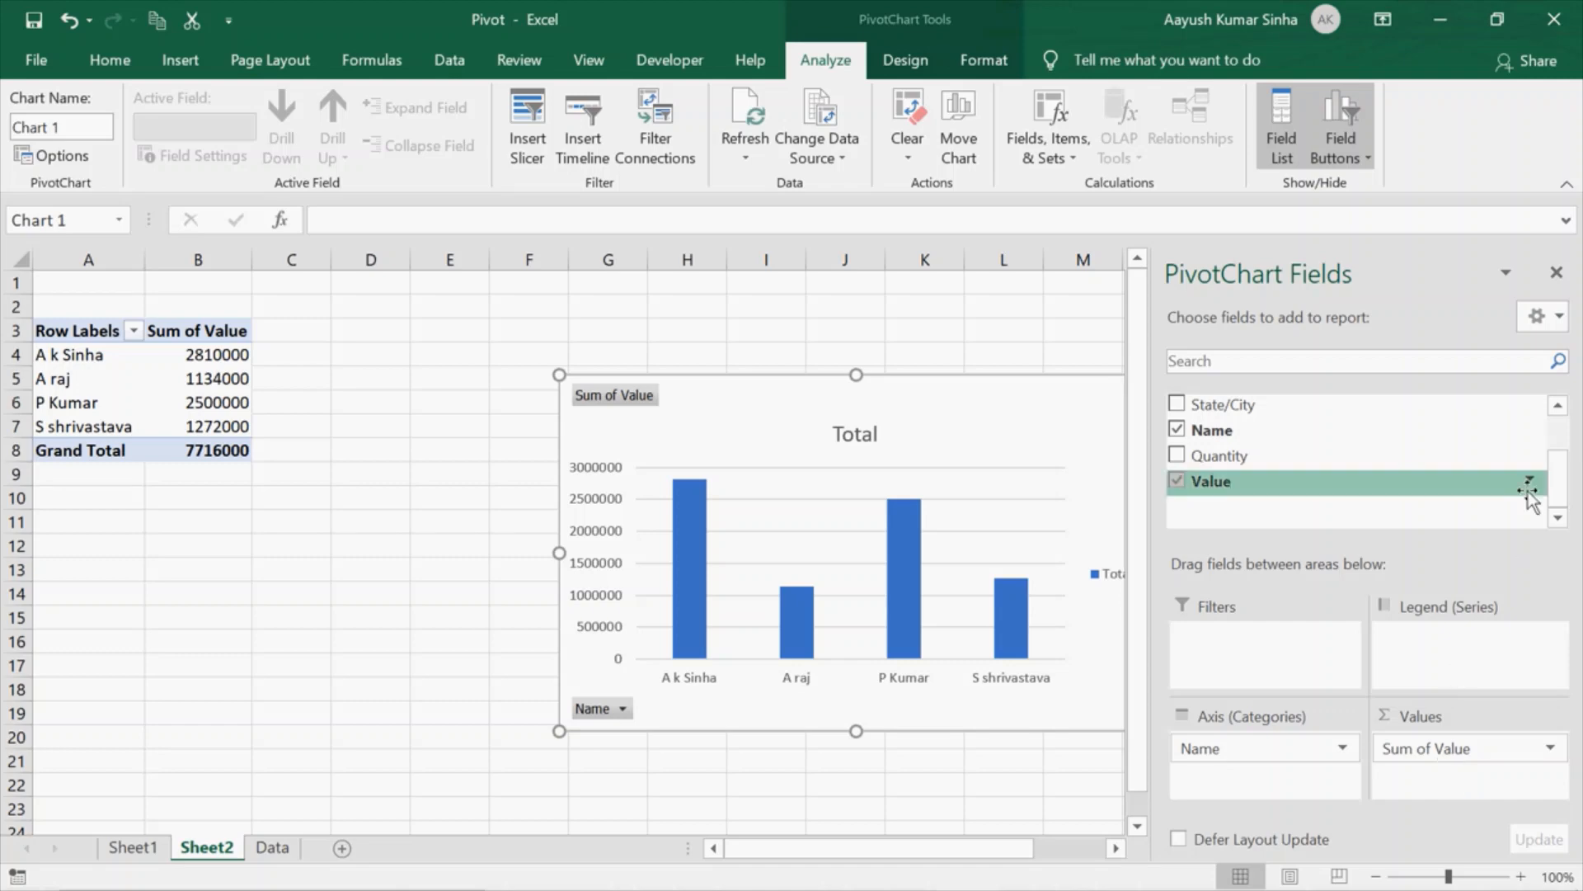
drag(1559, 468, 1559, 446)
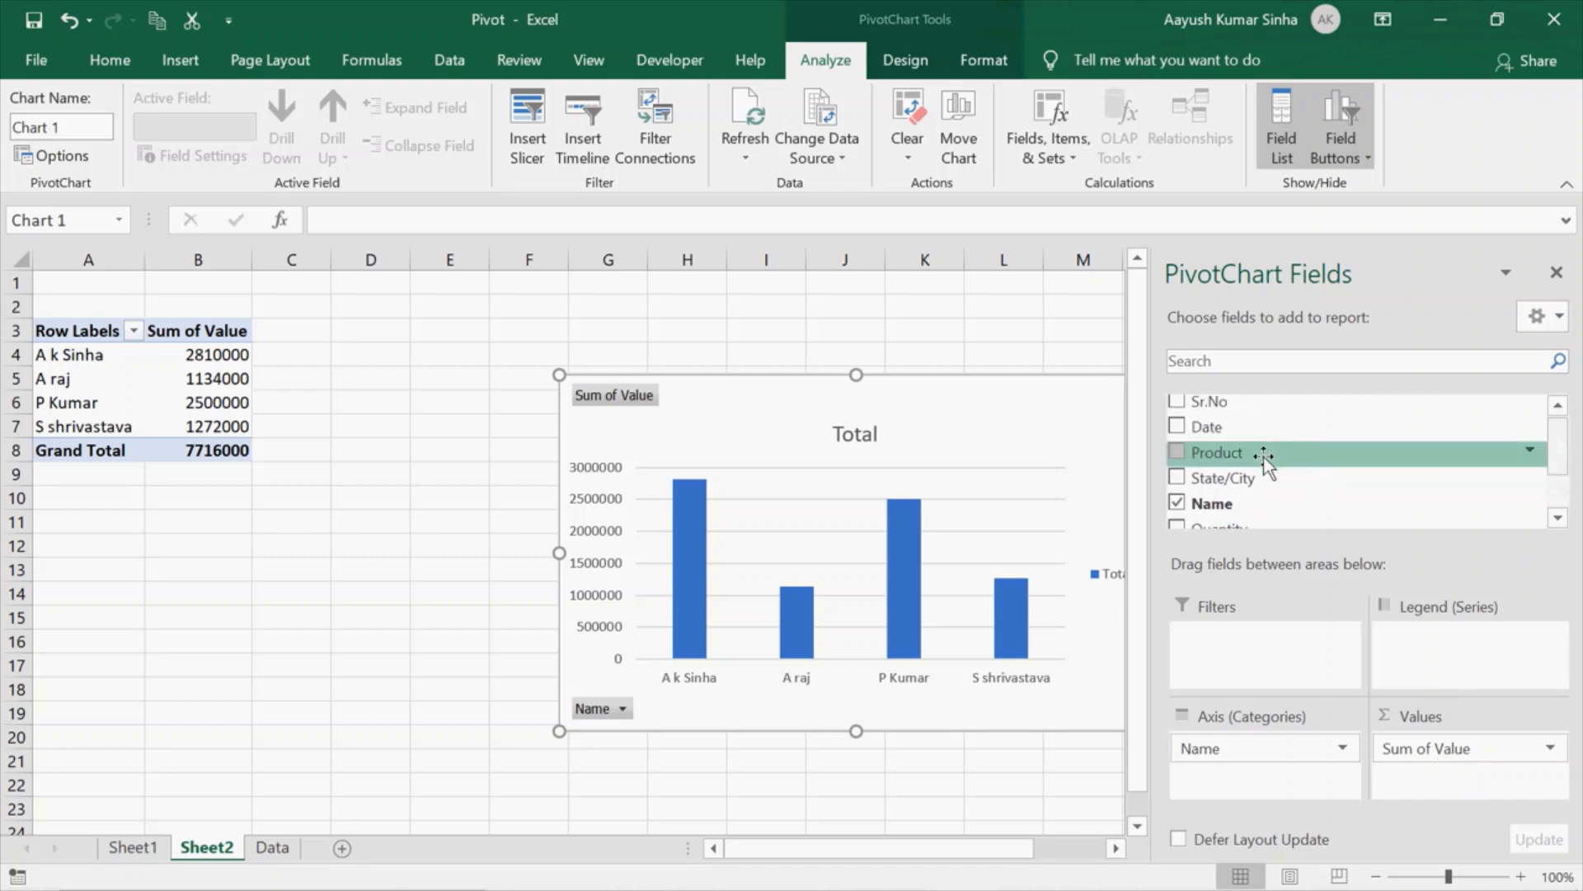
drag(1264, 462, 1450, 672)
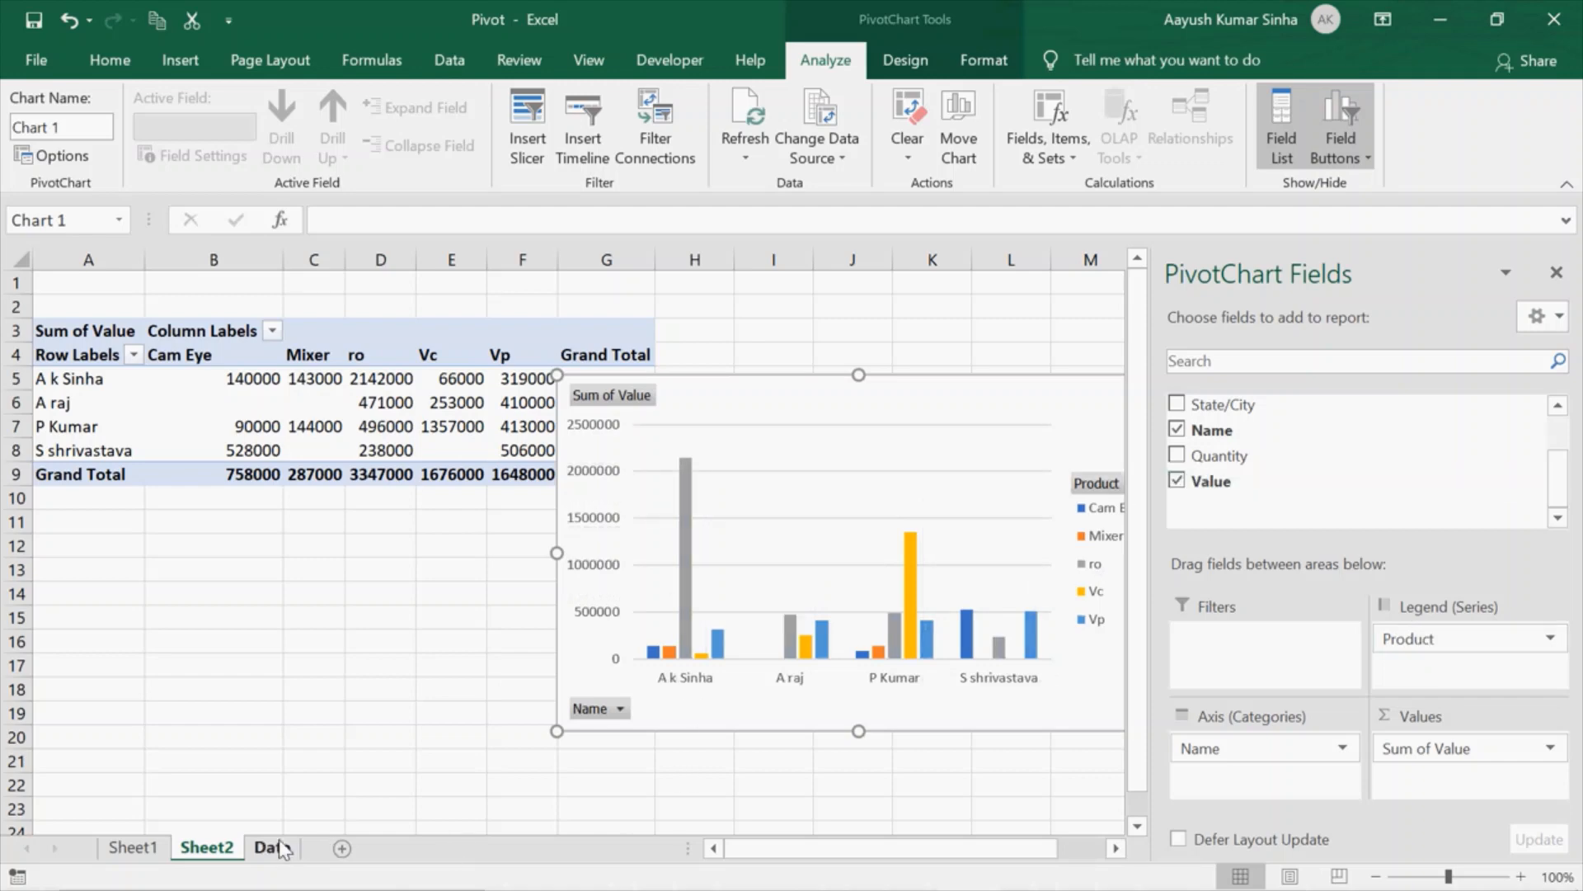
- Add State/City below Name on Sheet2's PivotChart axis and move the chart up to the upper rows beside the PivotTable
click(132, 847)
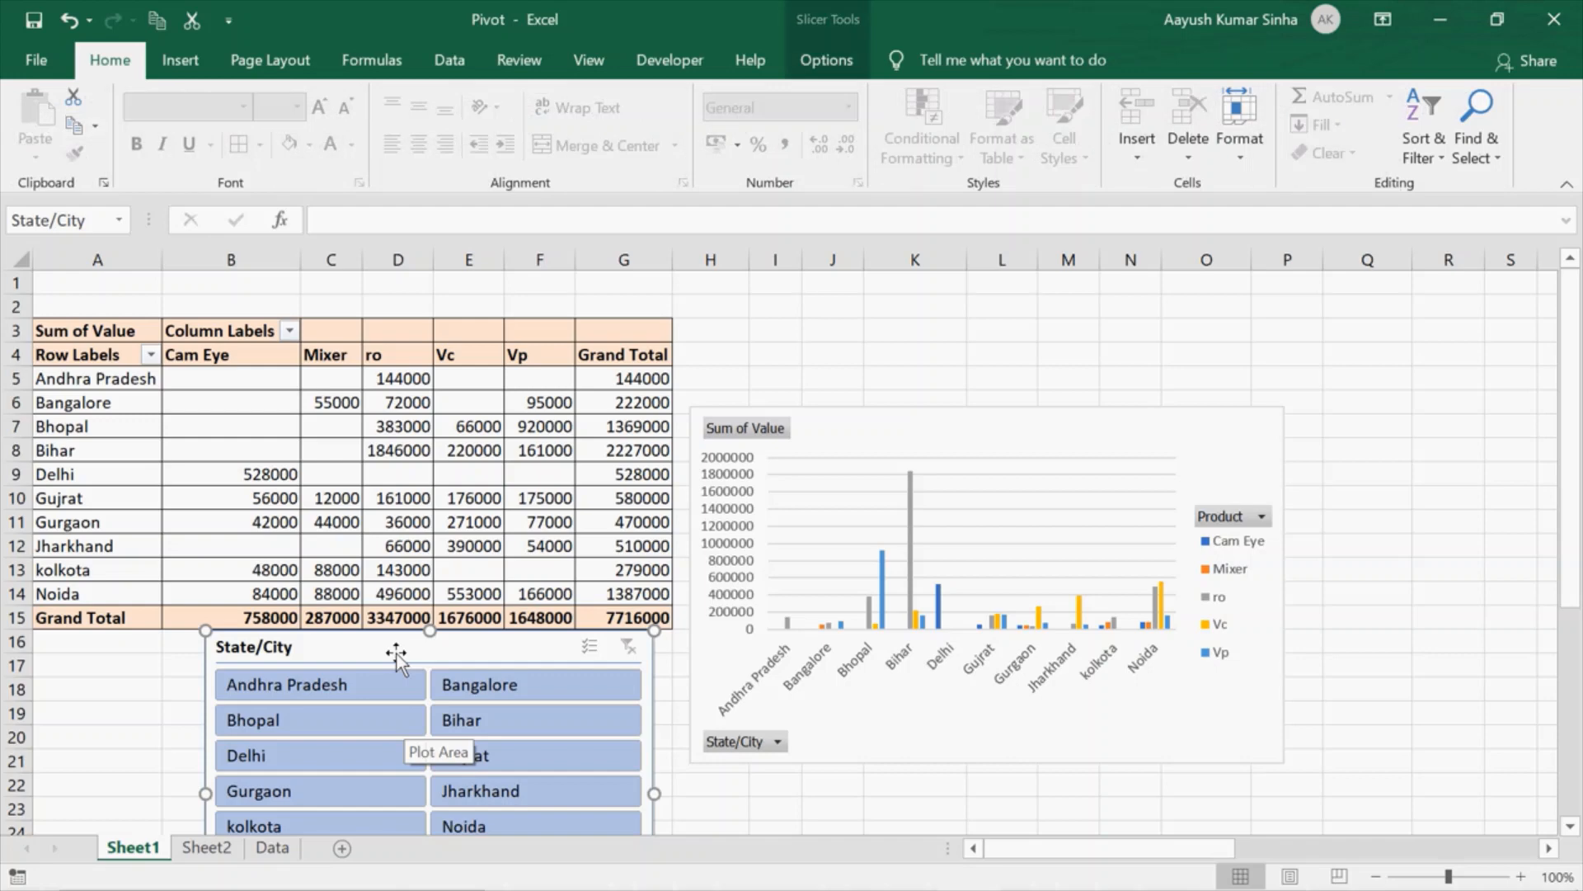
click(211, 850)
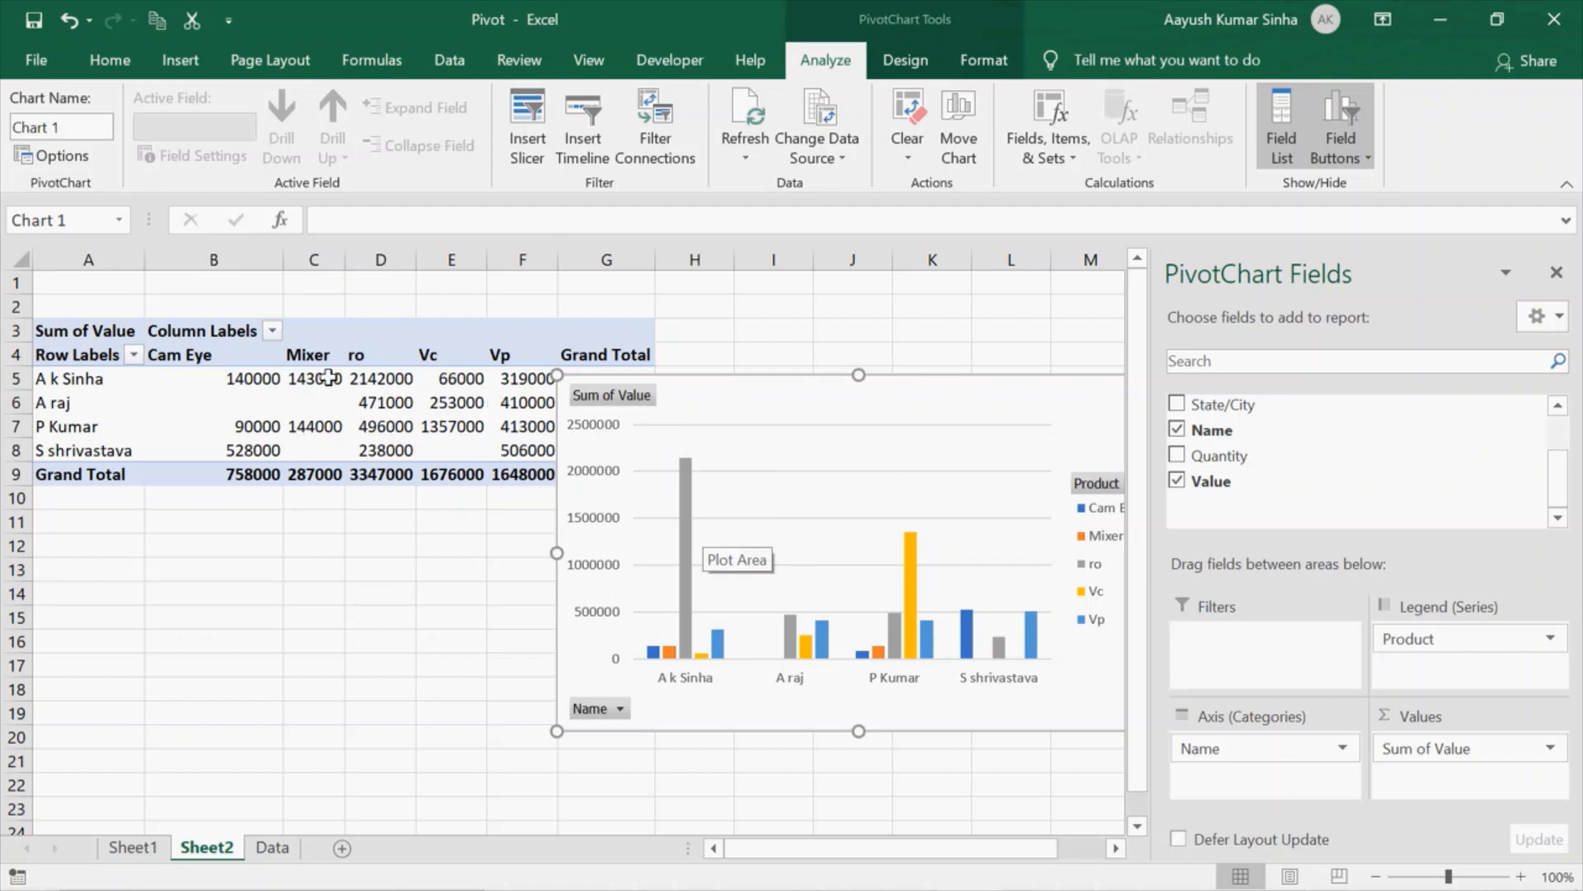
mouse_move(329, 377)
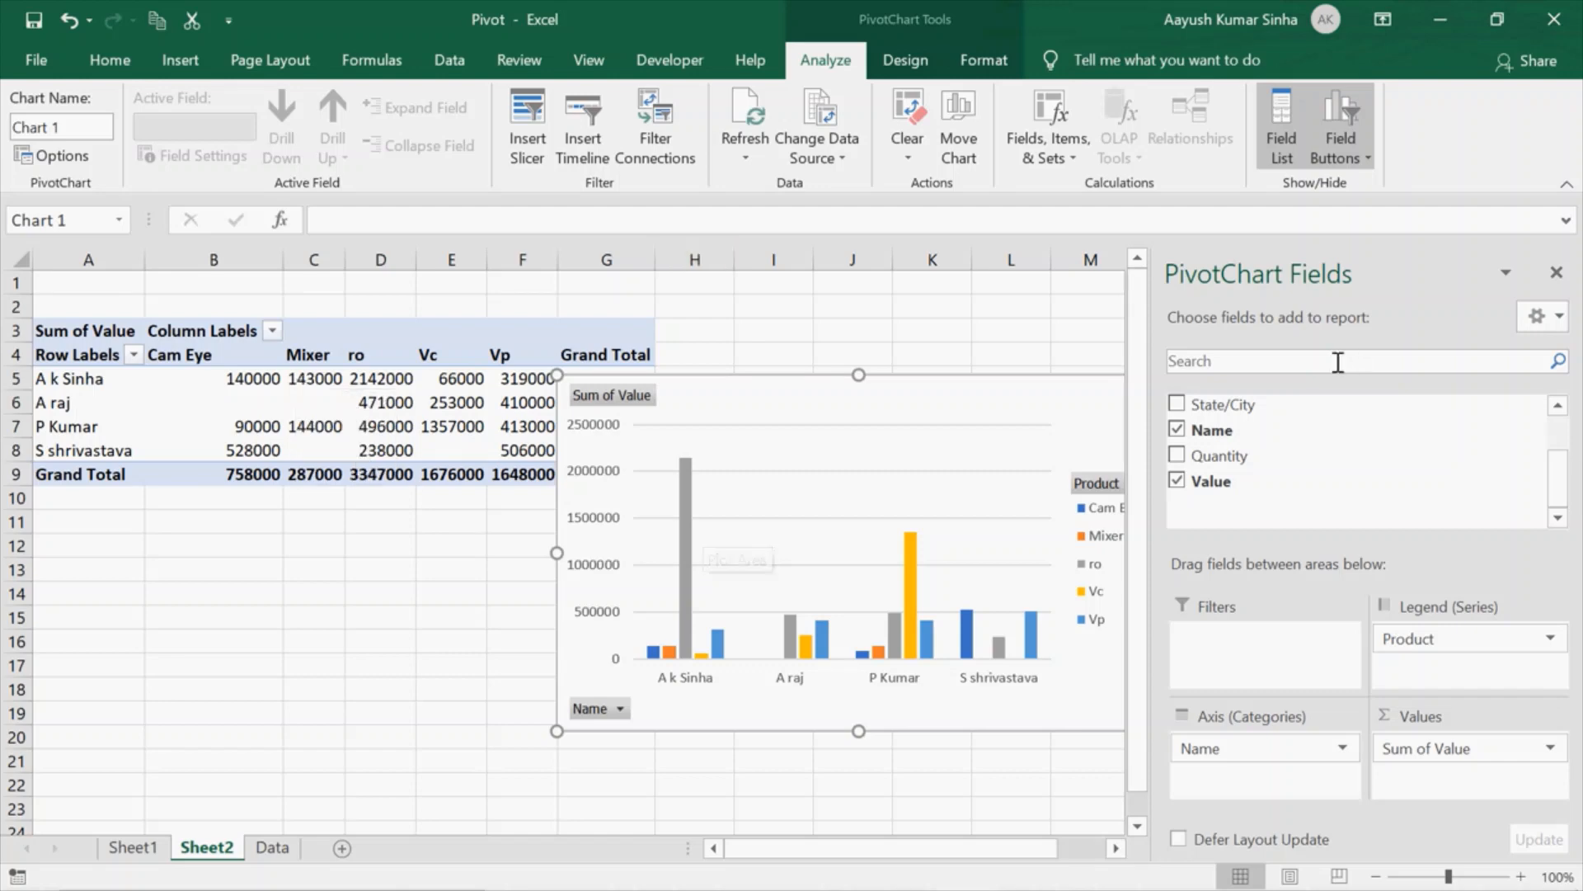
drag(1251, 410, 1208, 716)
drag(1237, 404, 1243, 795)
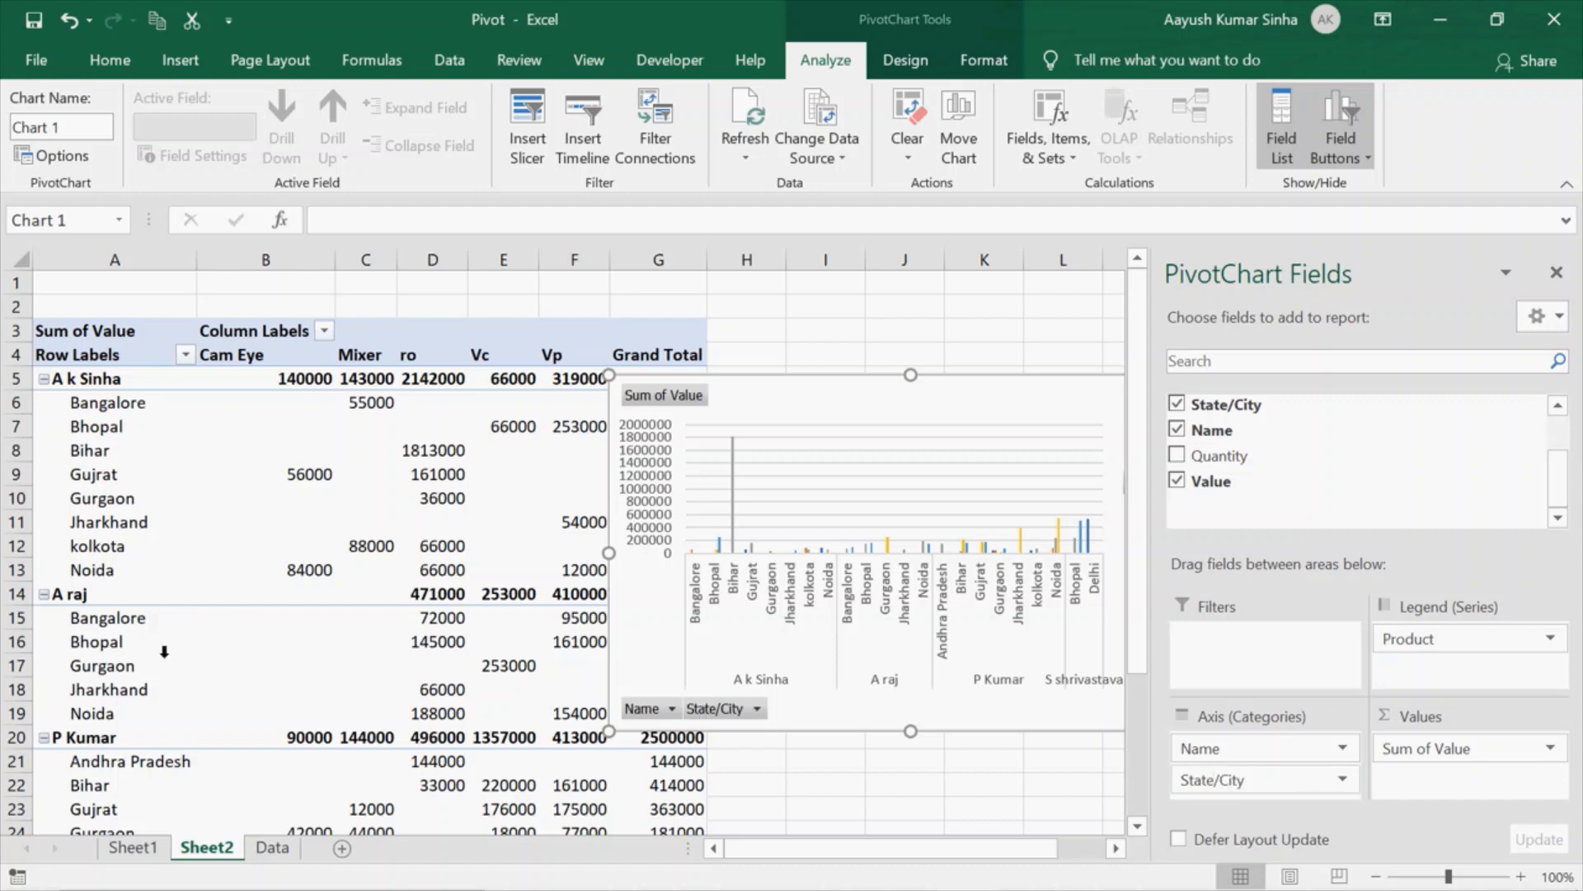
mouse_move(409, 572)
drag(838, 388, 909, 307)
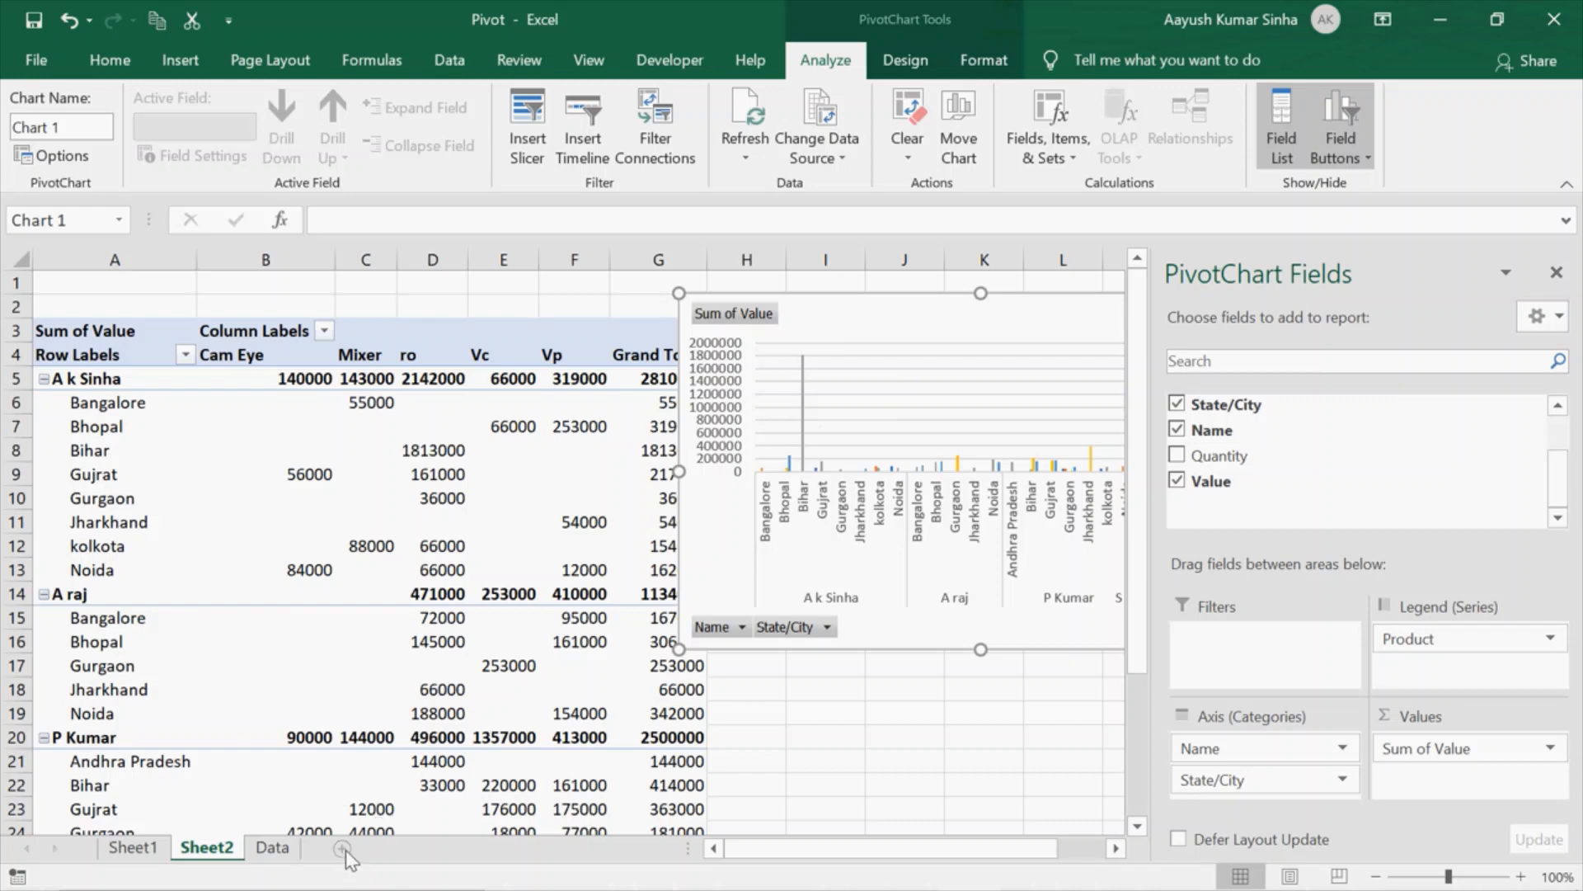
- Add a new worksheet after Sheet2 and fill all its cells with a light gray theme color
click(341, 848)
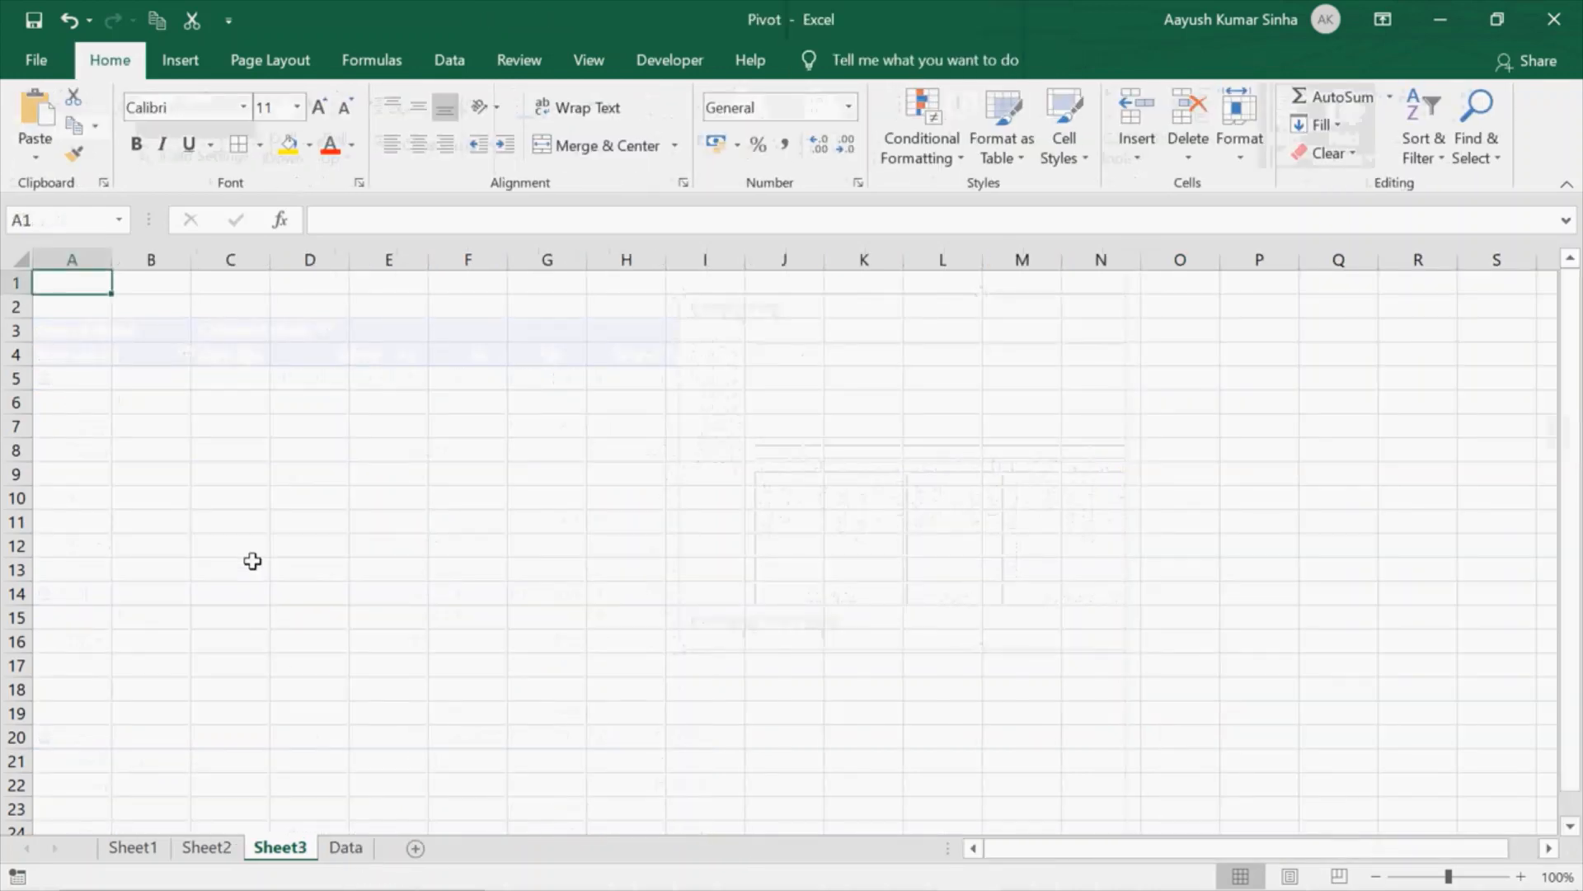
key(ctrl+a)
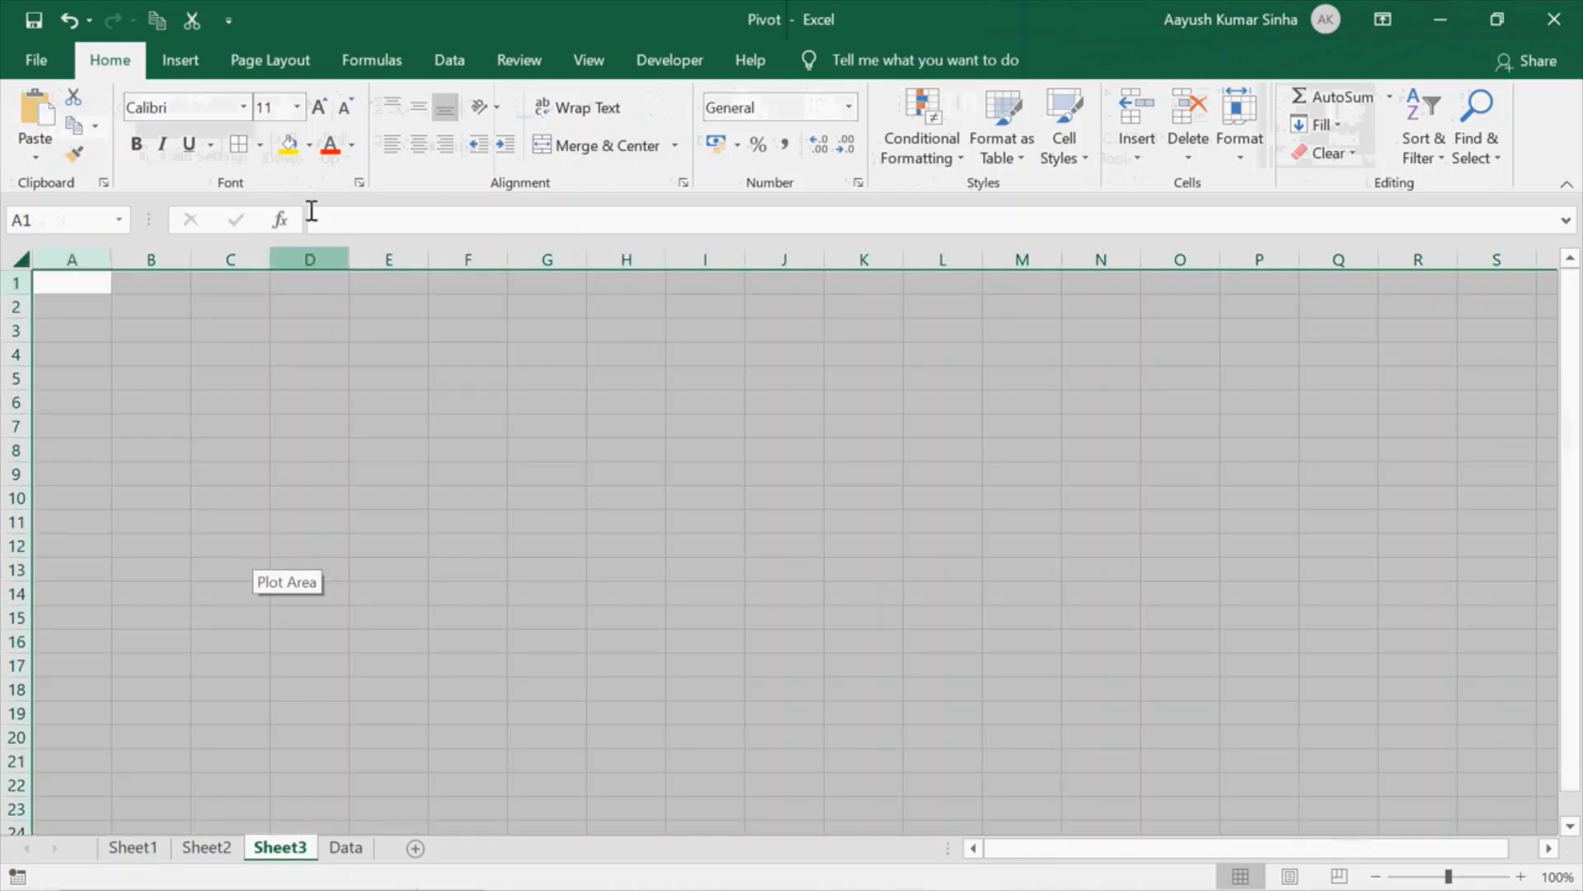
click(307, 147)
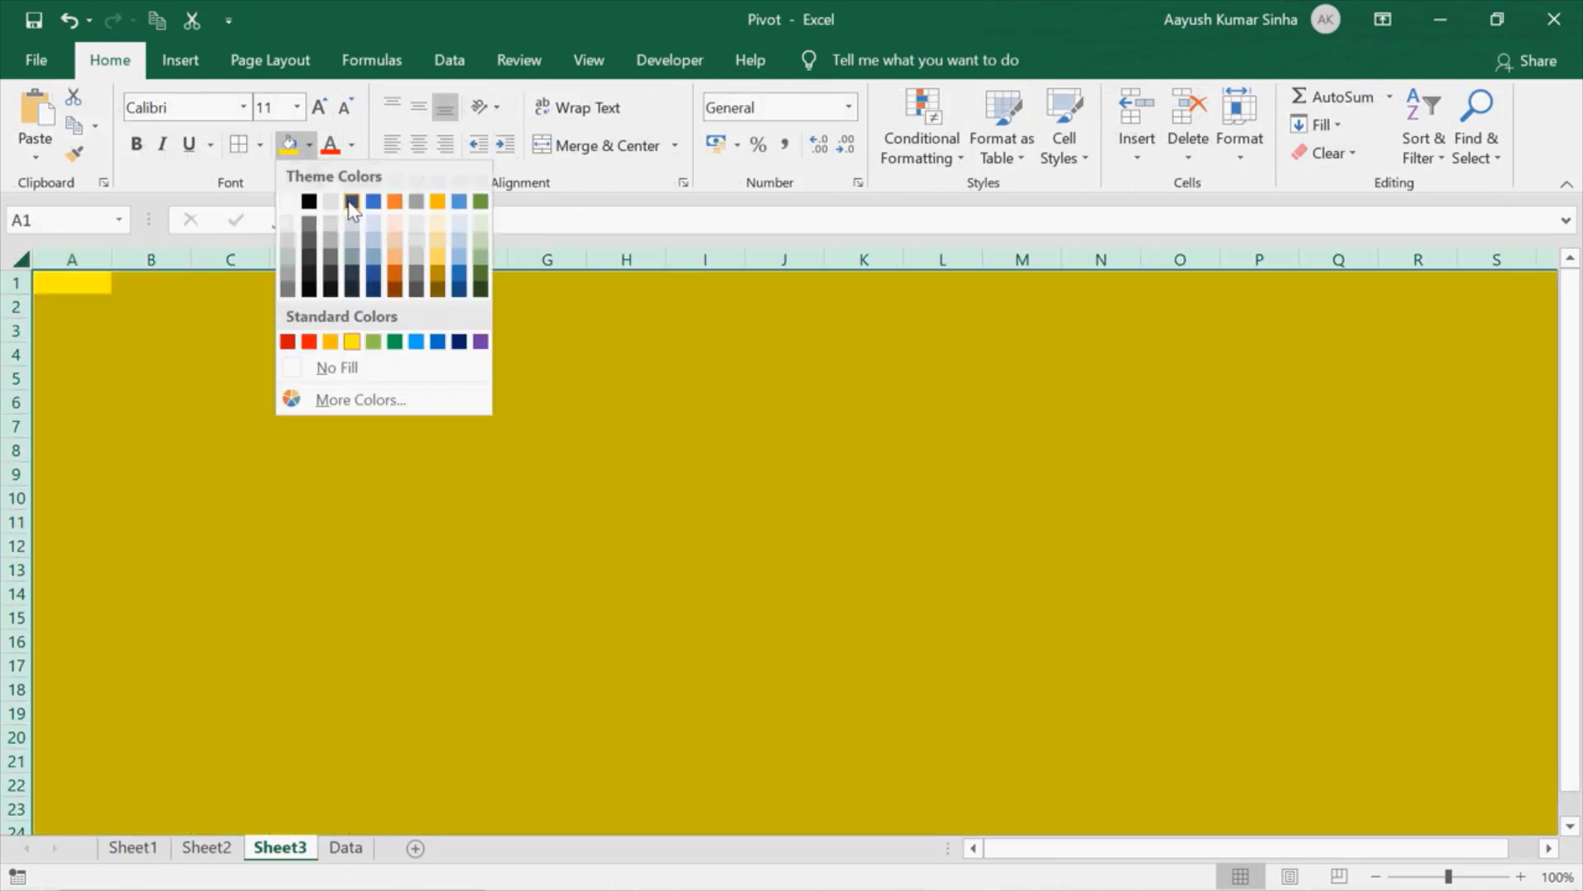
click(332, 226)
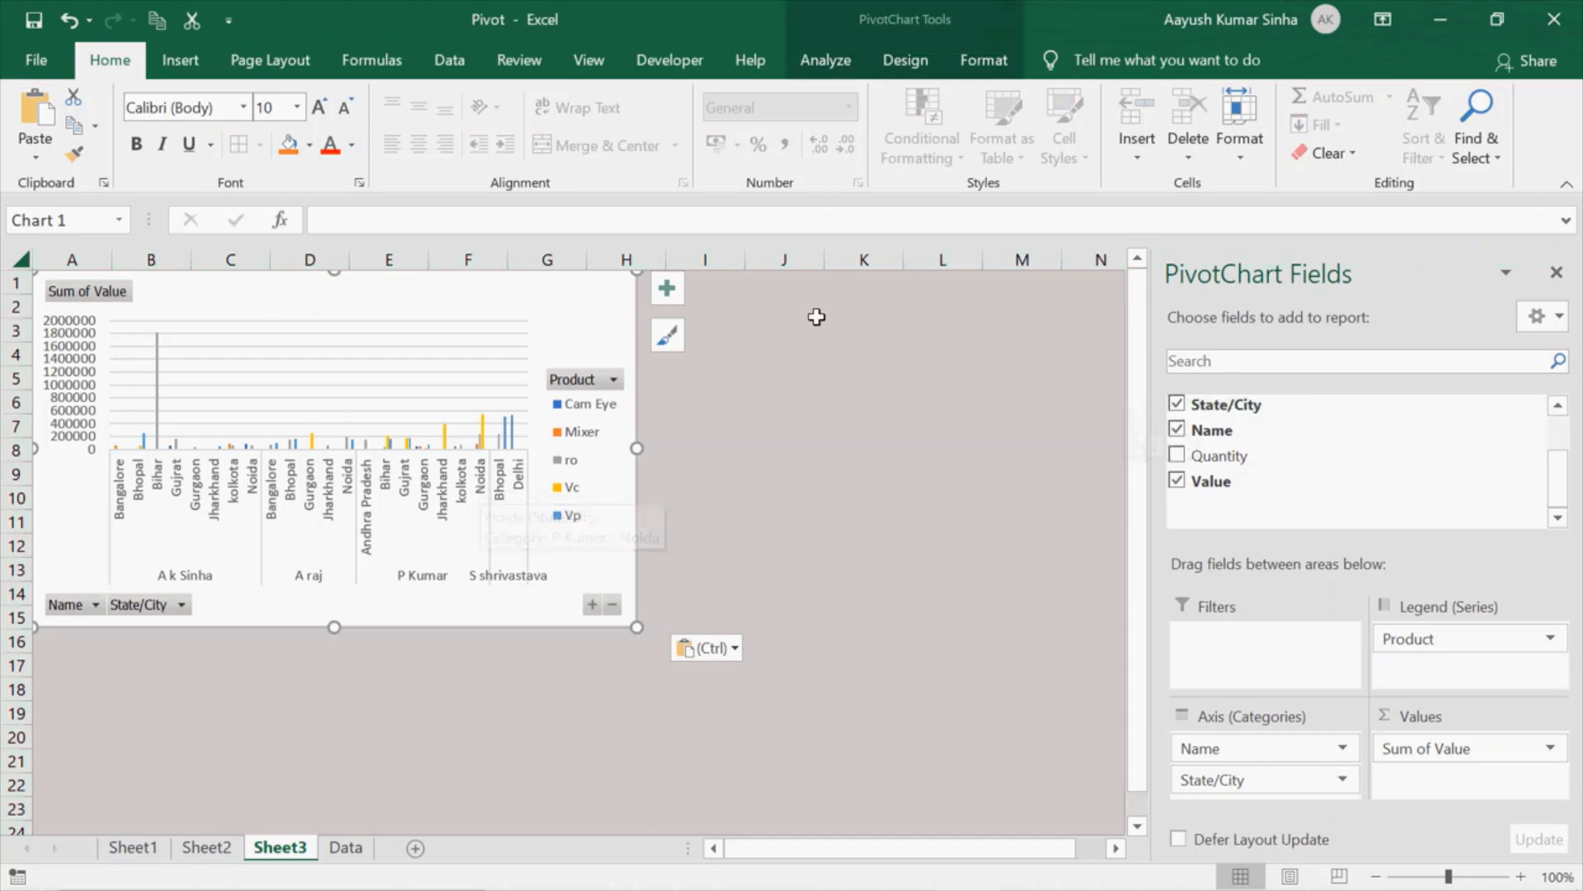
- Copy the State/City PivotChart from Sheet1 to Sheet3 and place it directly below the chart already there
click(198, 849)
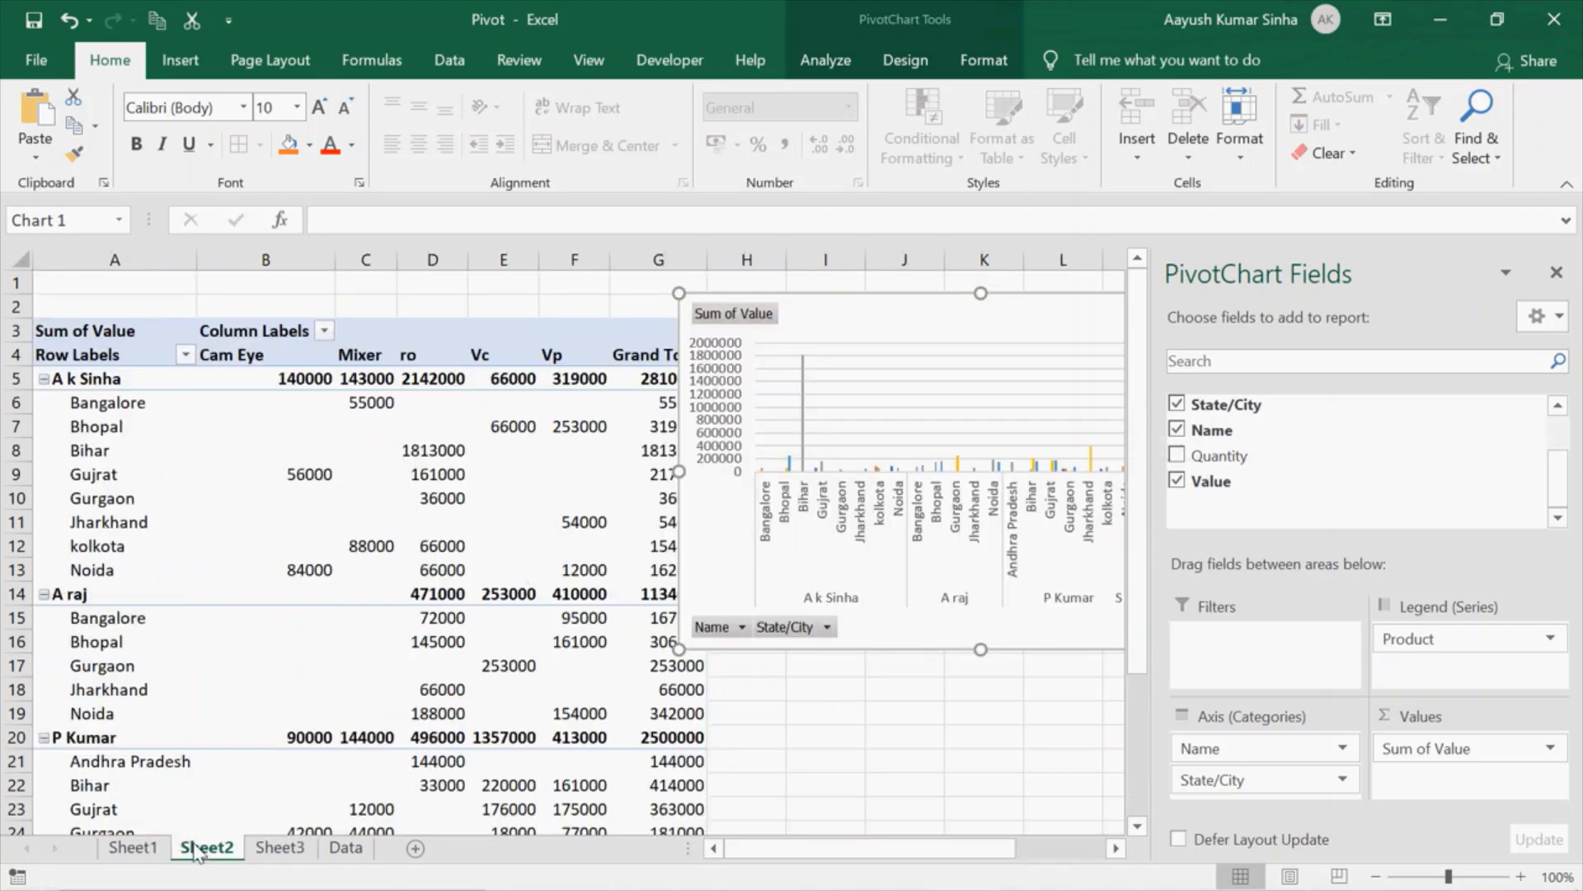
click(149, 850)
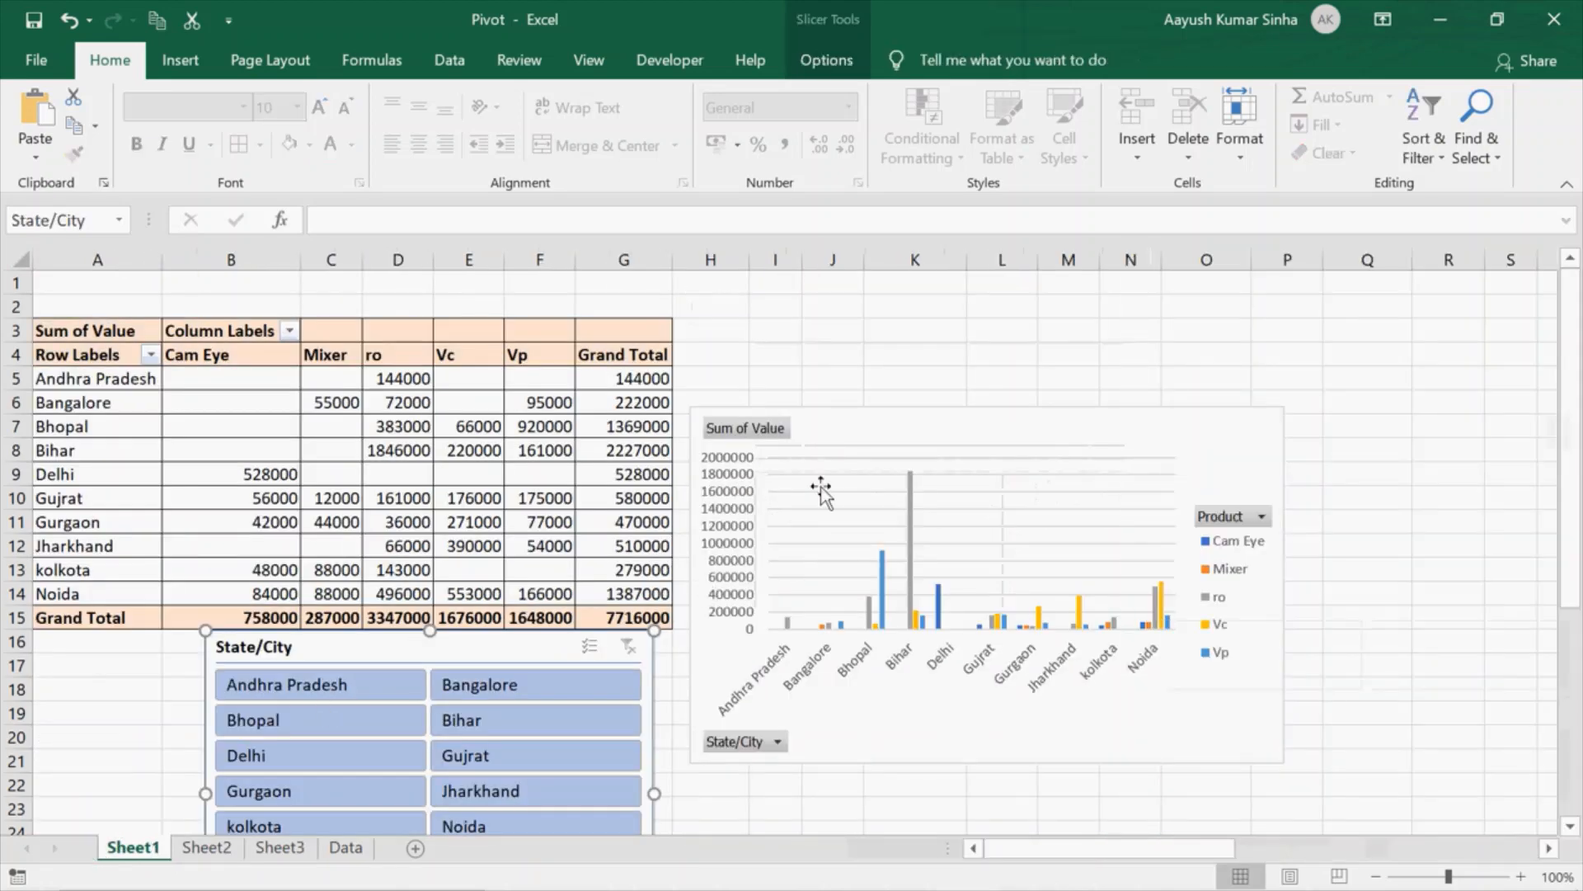
click(875, 424)
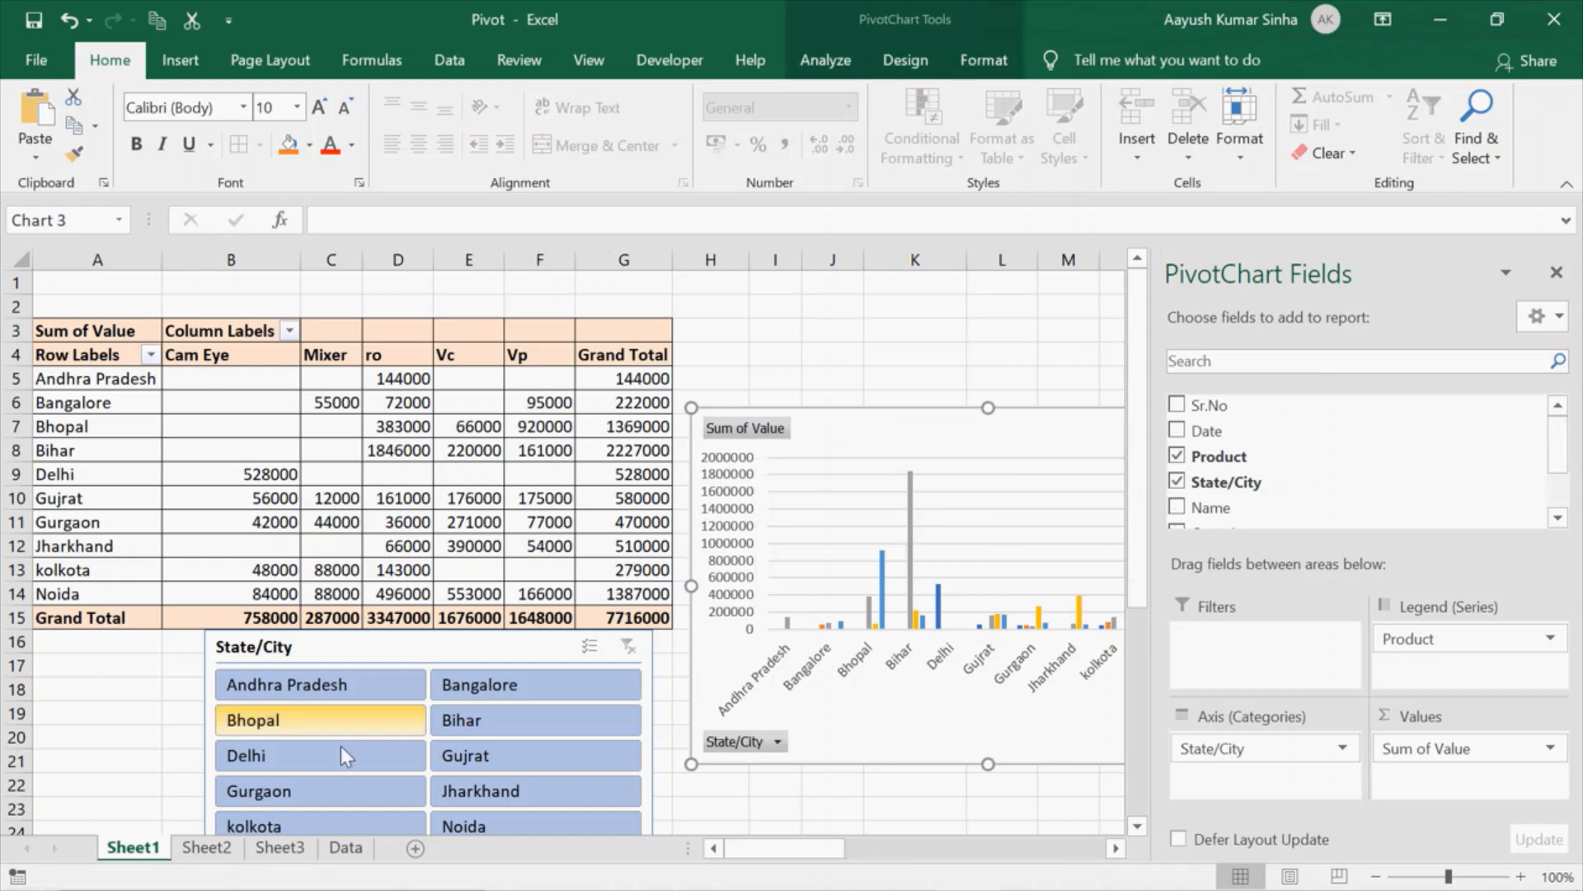
click(290, 849)
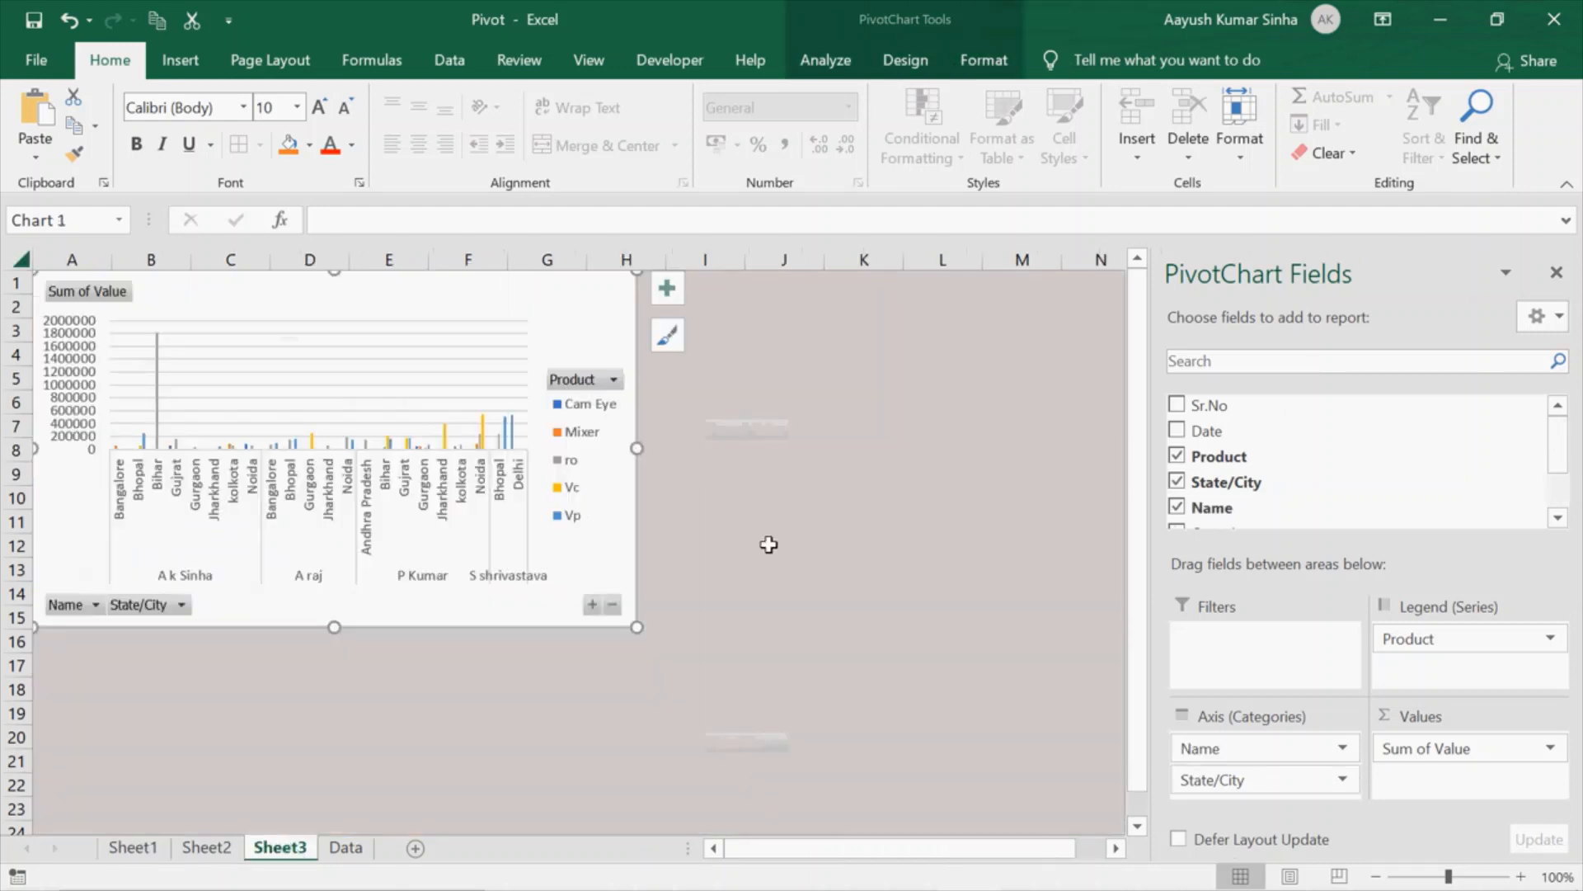
click(841, 657)
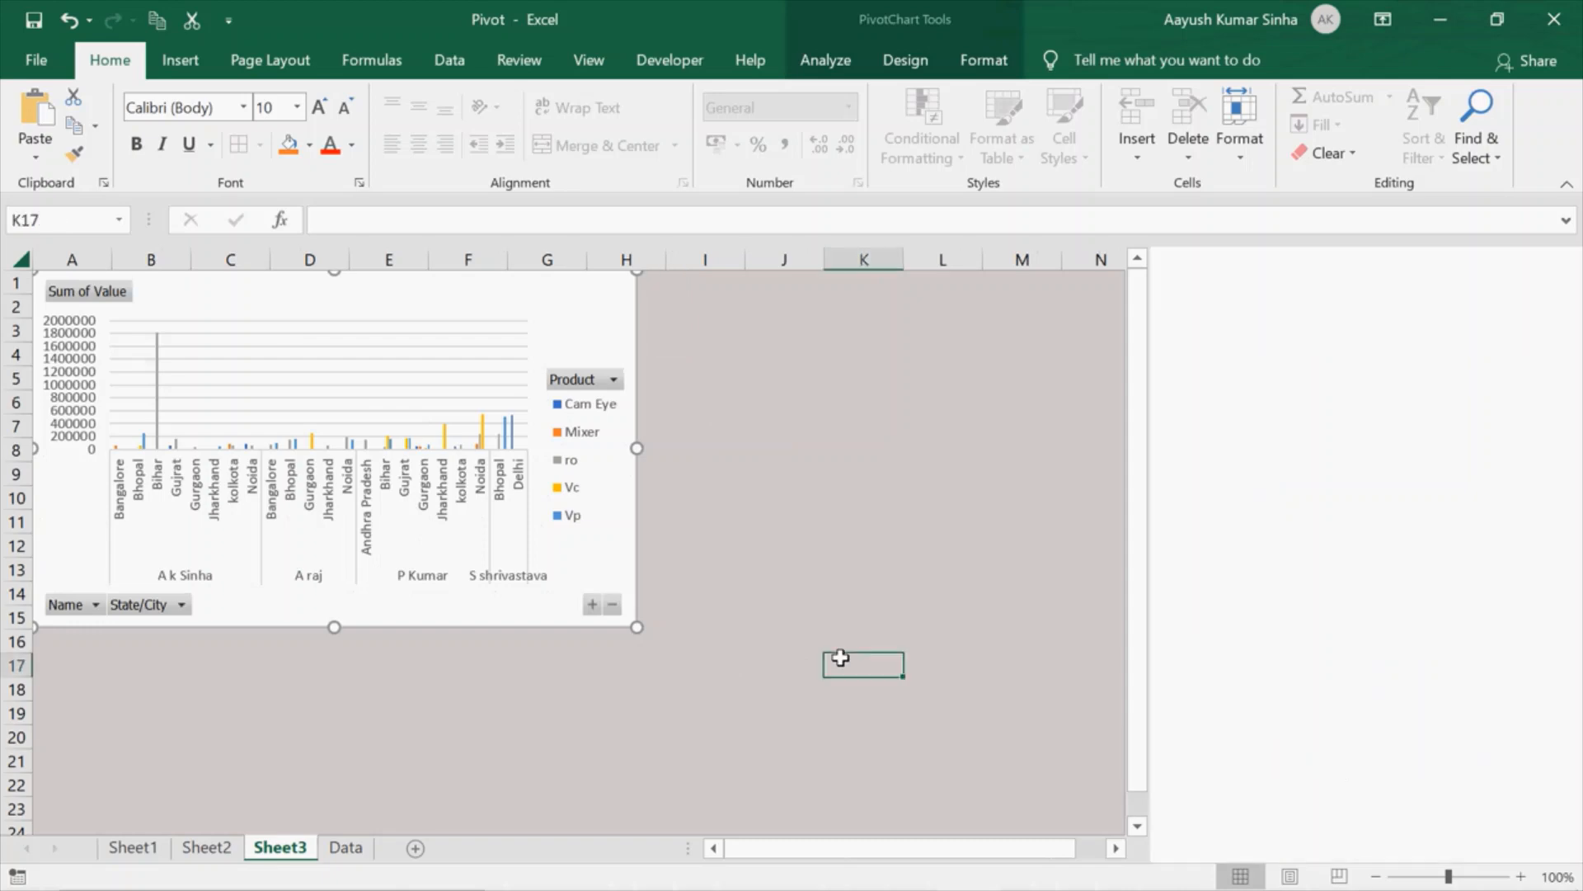
key(ctrl+v)
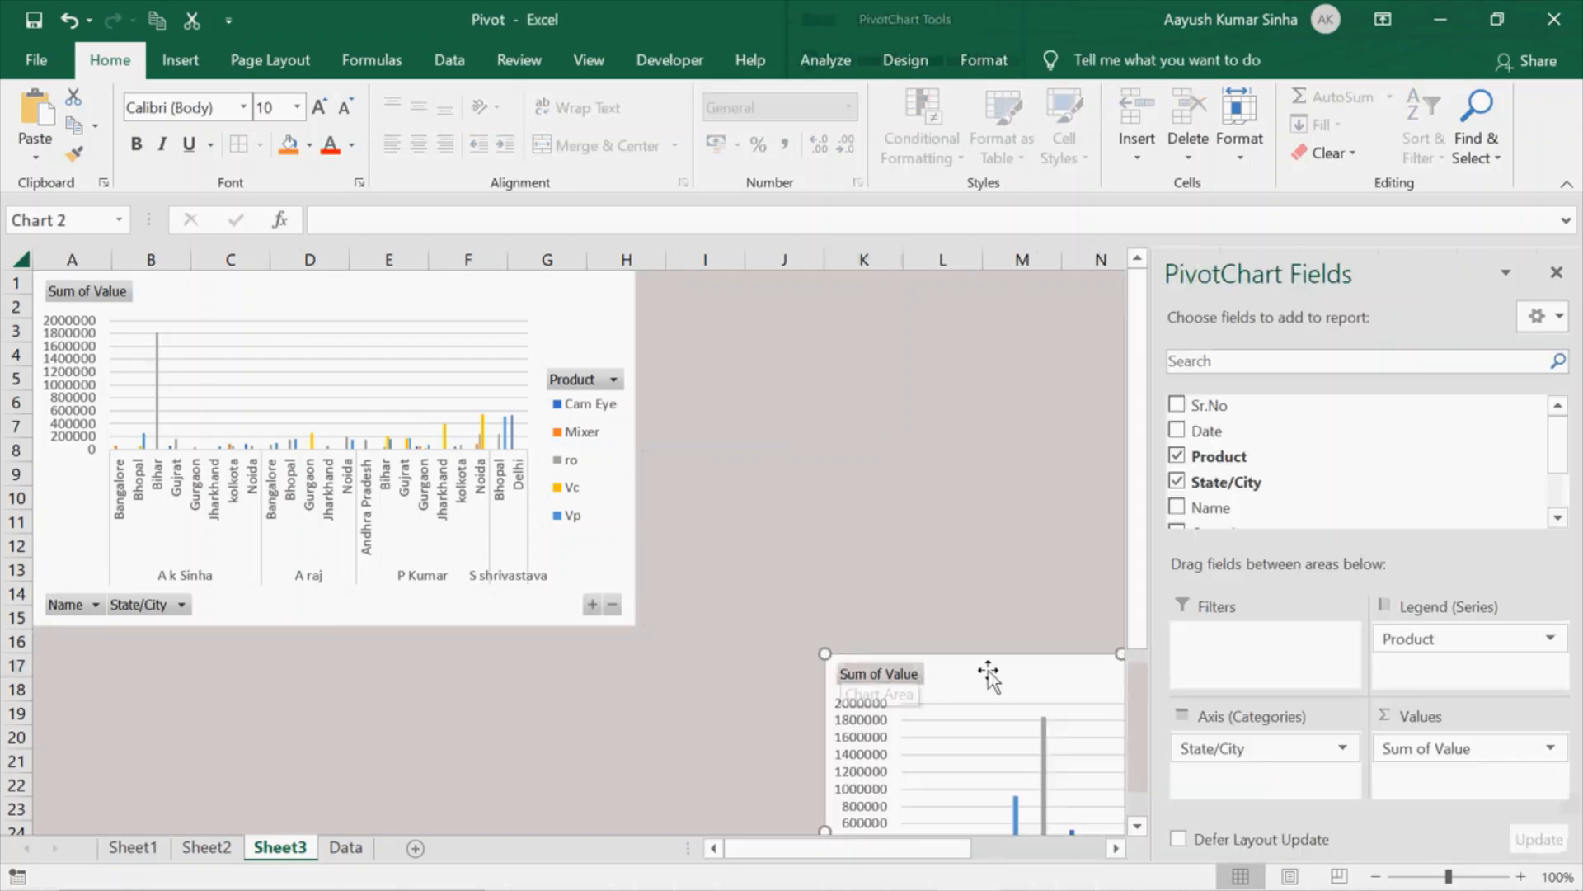
drag(974, 676, 215, 643)
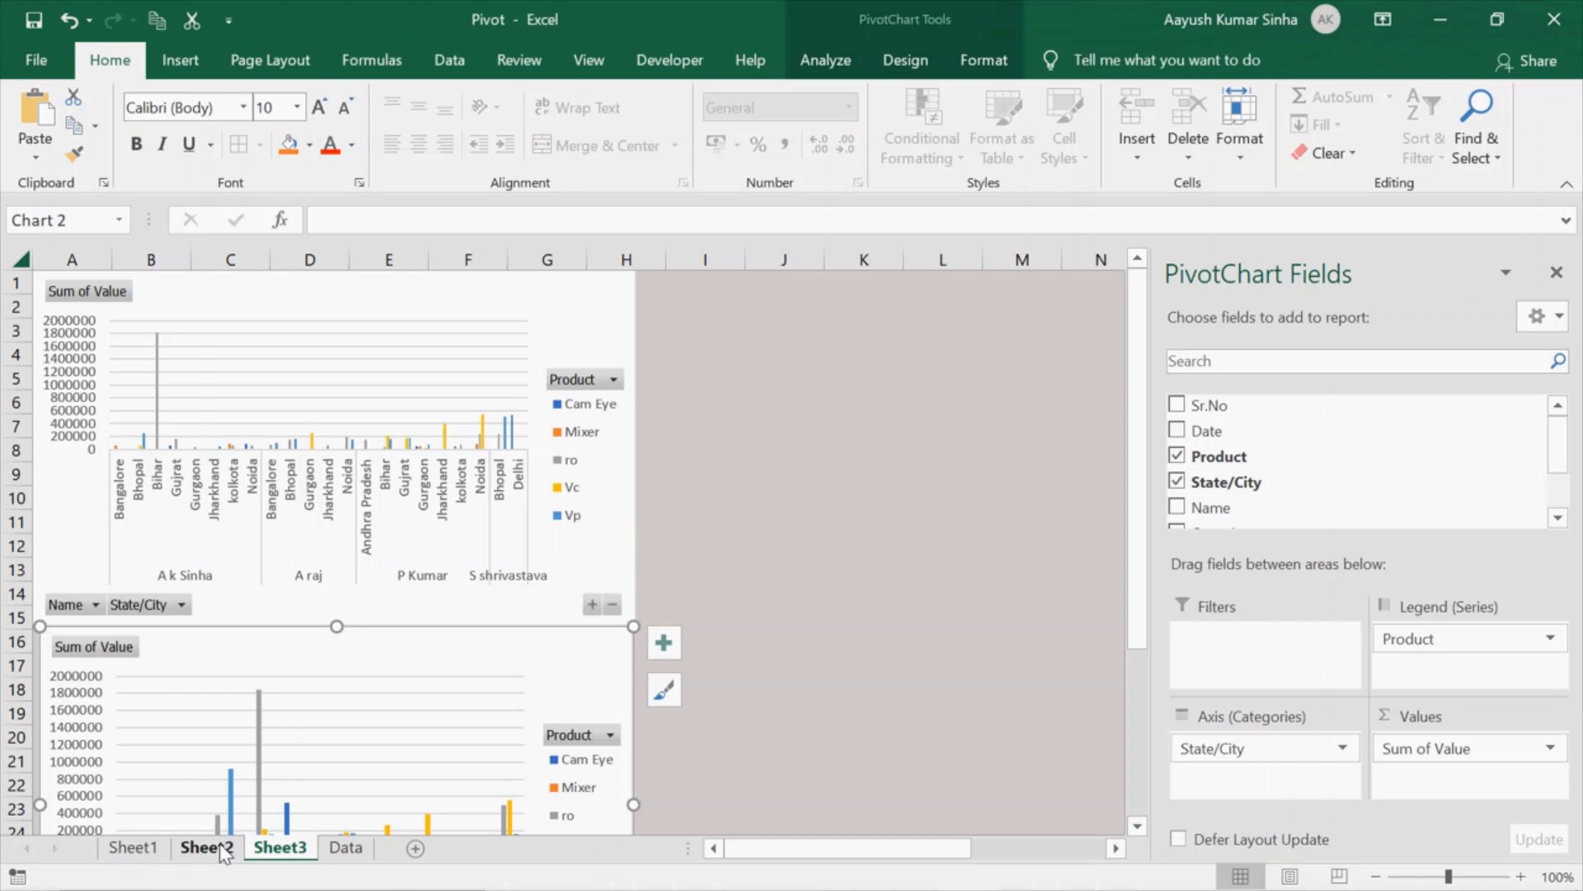
- Copy the State/City slicer from Sheet1 and paste it into Sheet3
click(134, 848)
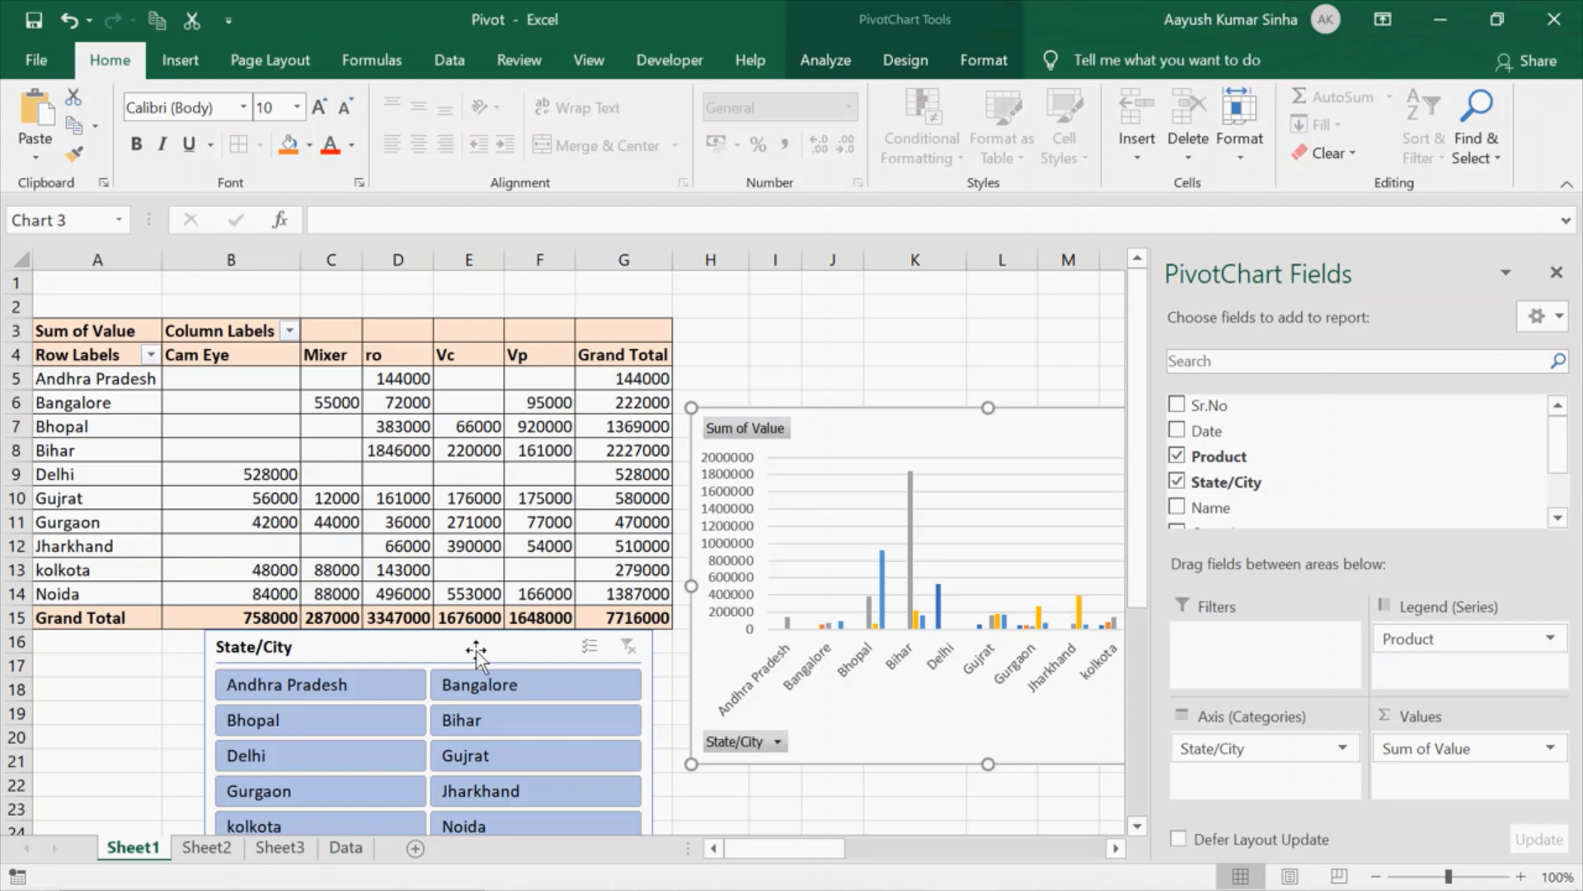
right_click(453, 641)
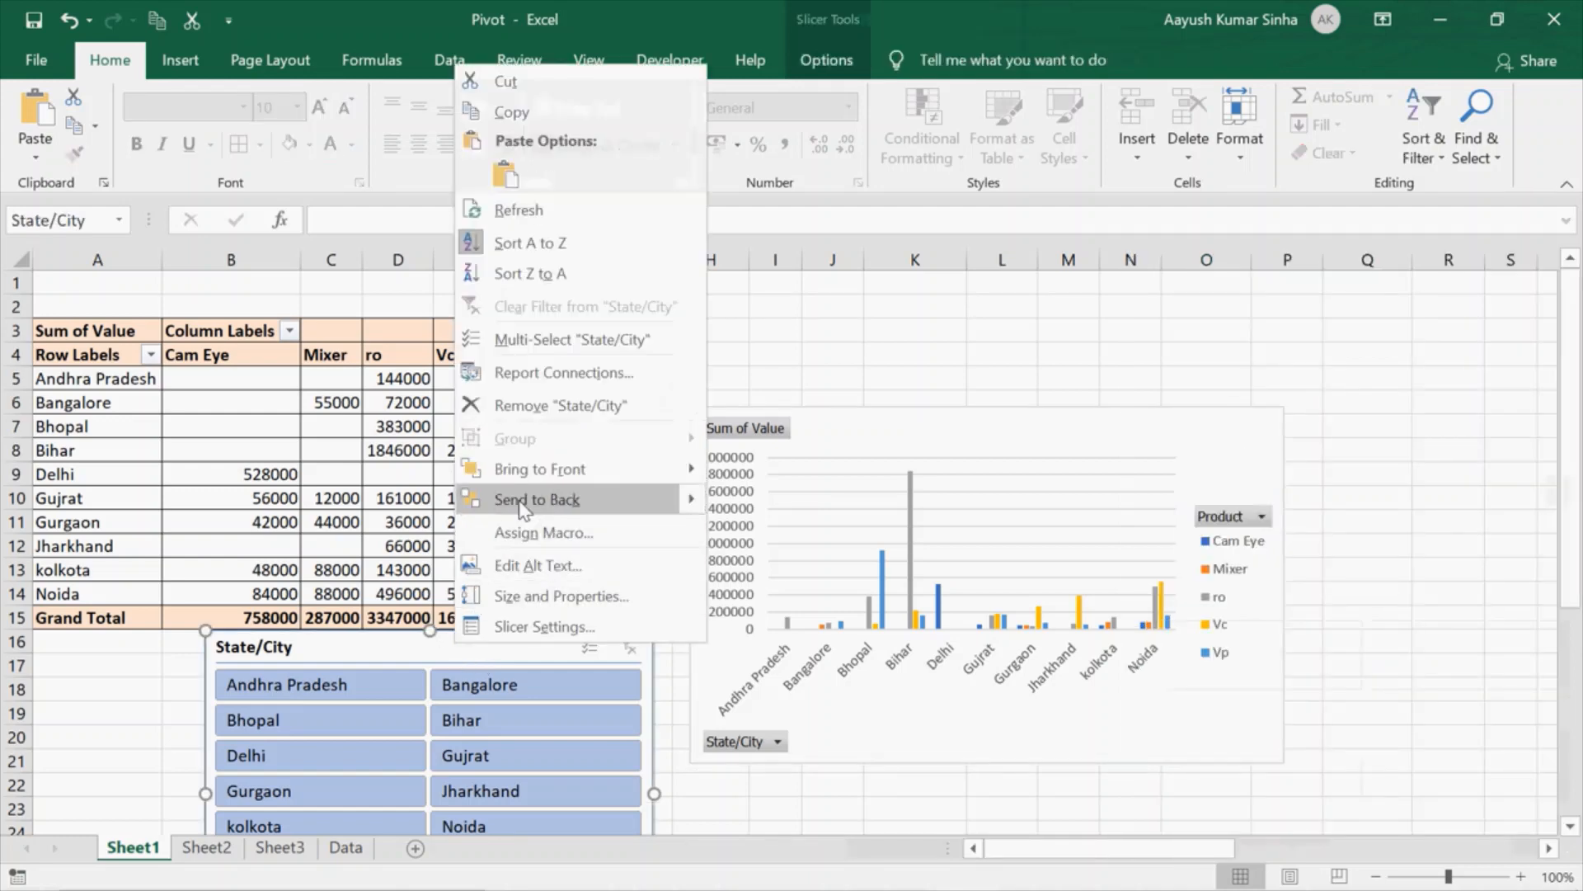
click(547, 109)
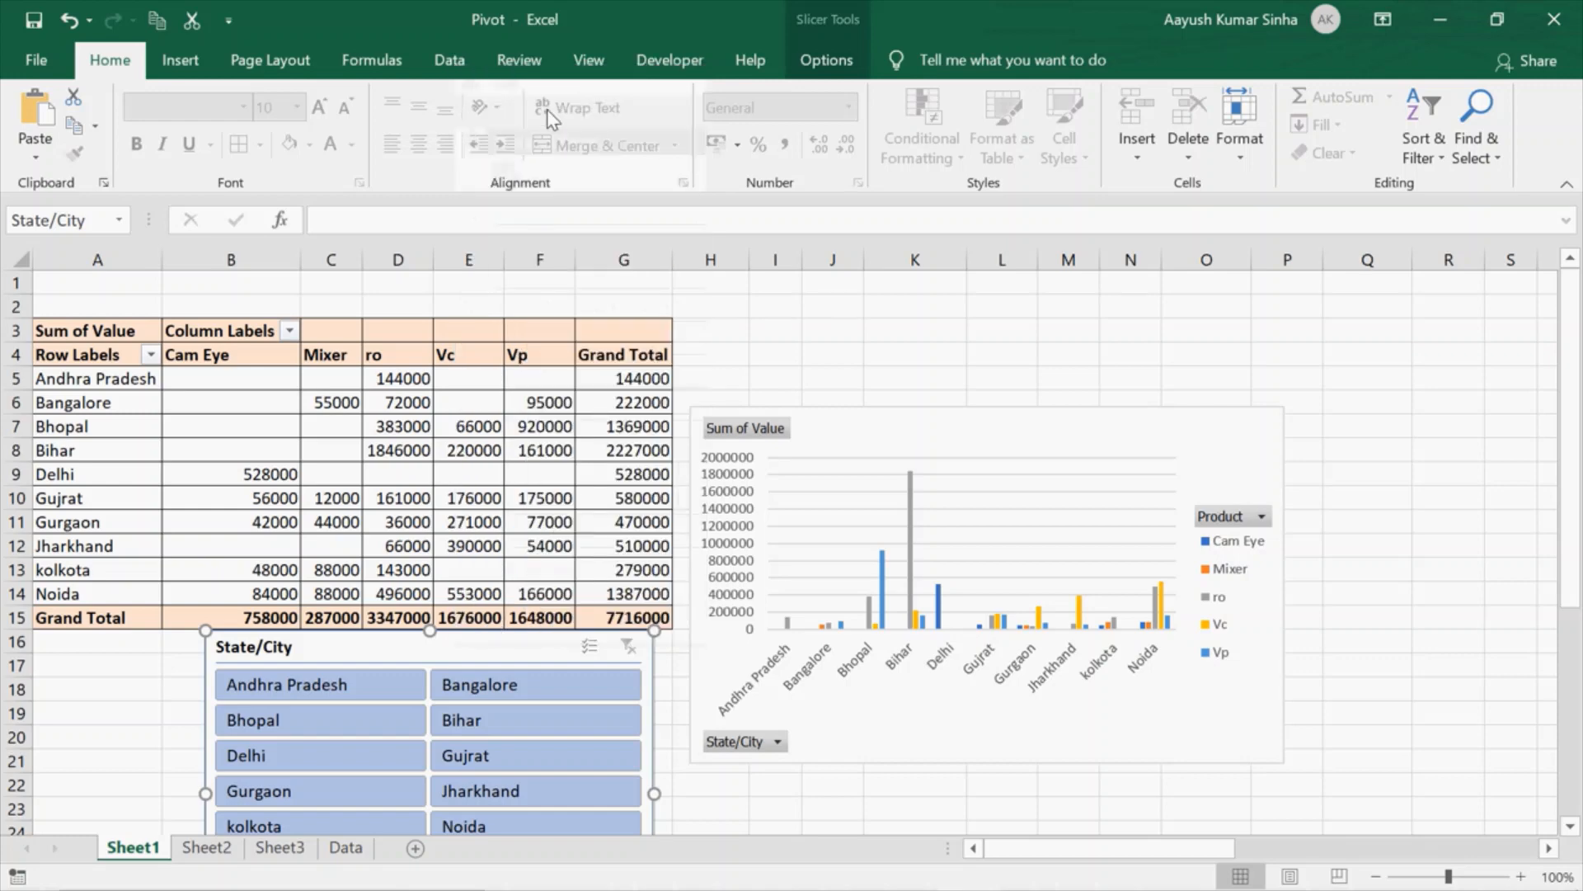
click(280, 847)
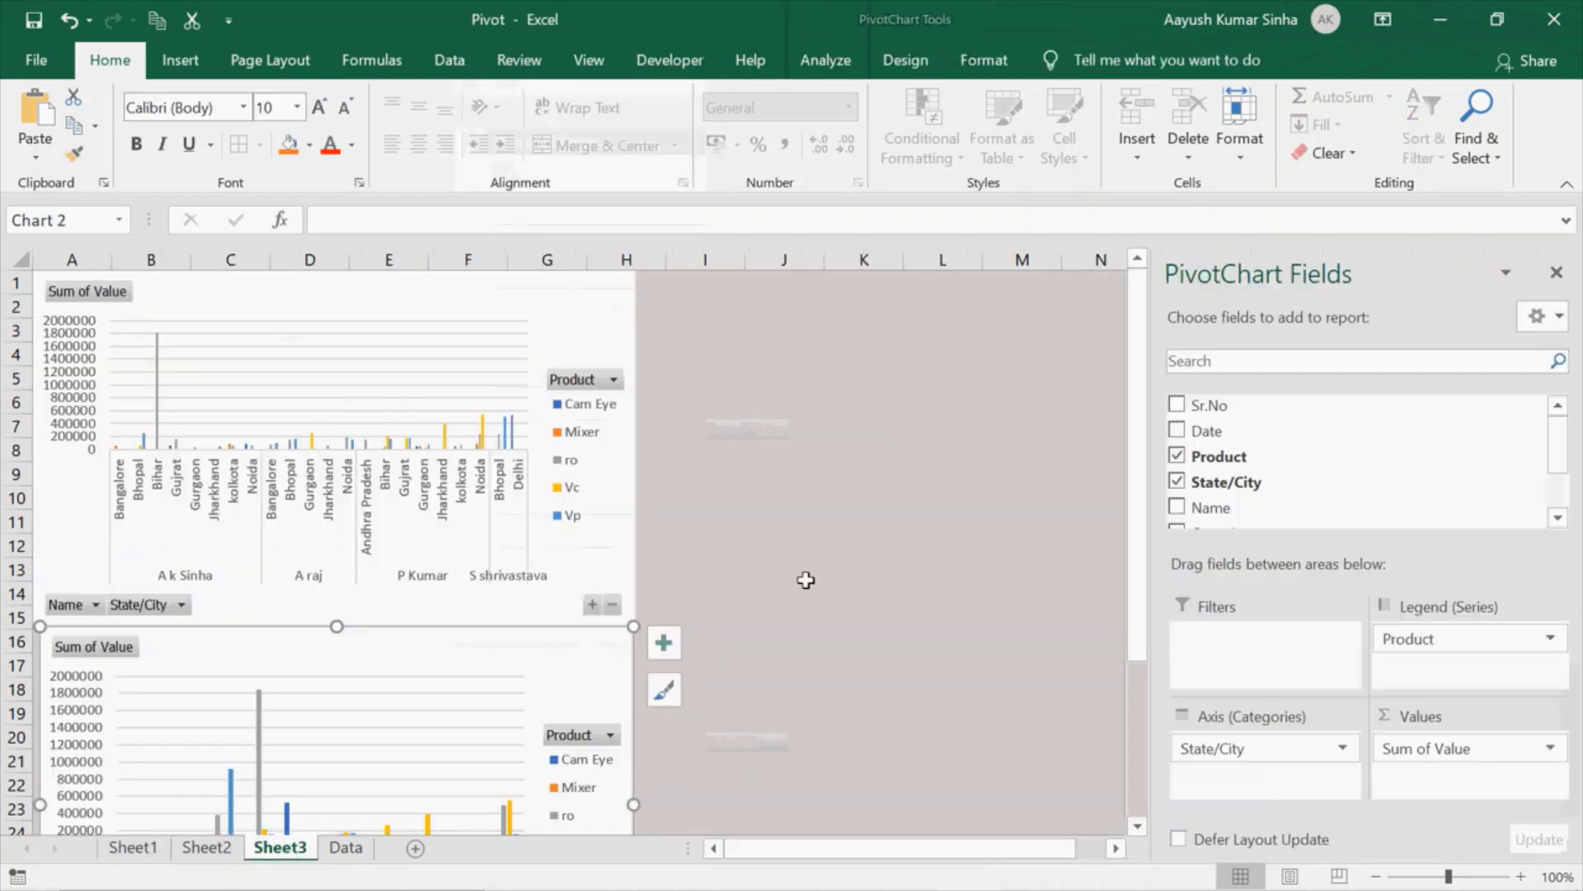
key(ctrl+v)
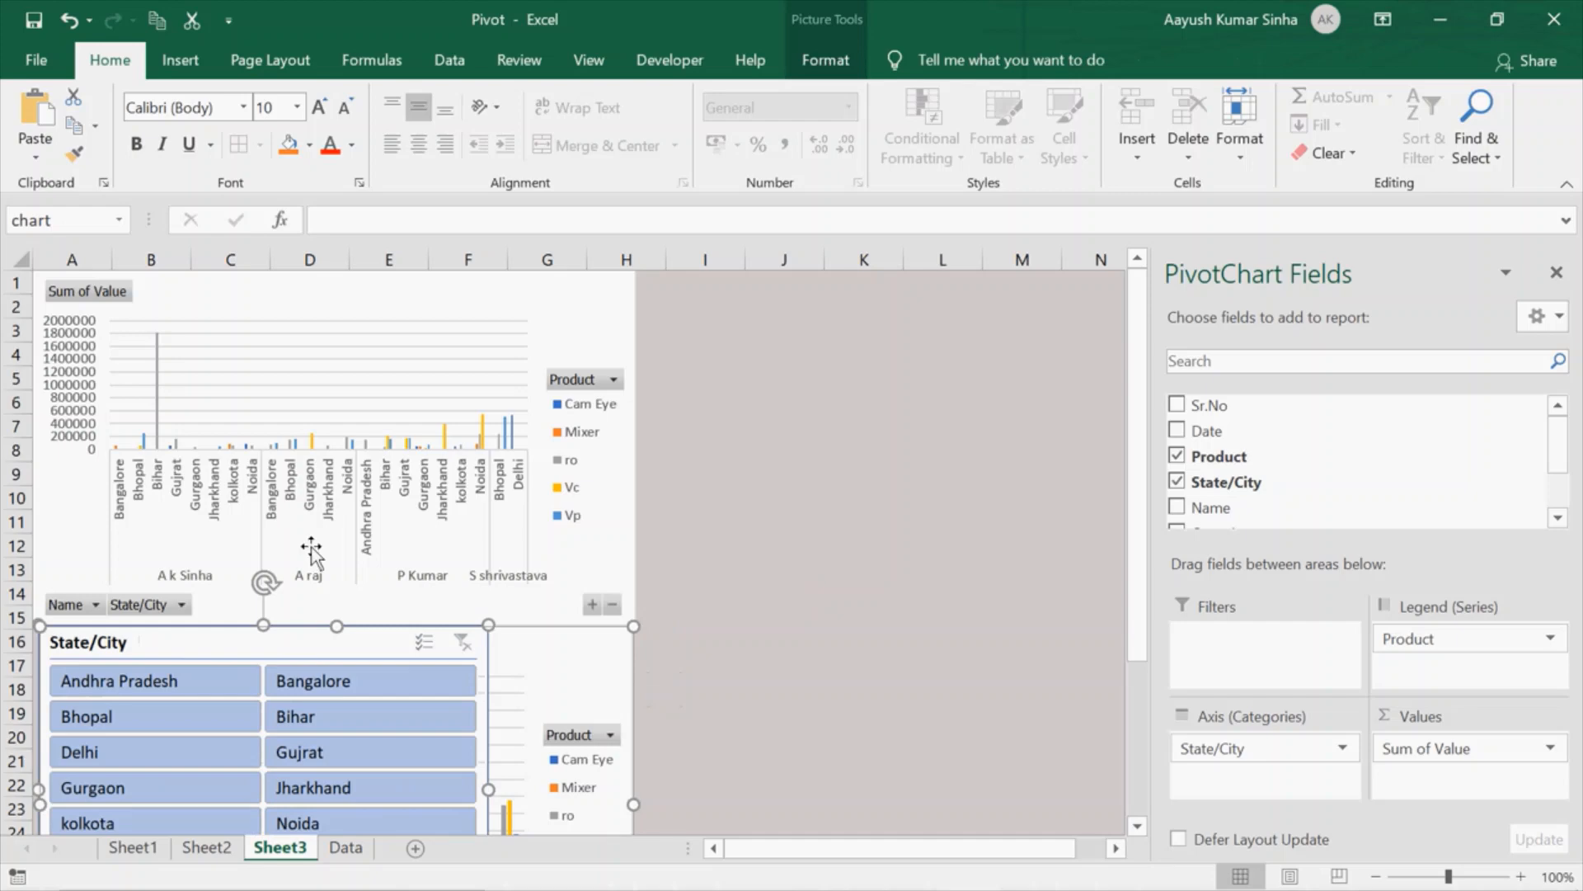
- Move the pasted State/City slicer off the lower chart to the empty area beside the charts, around columns J to O
key(ctrl+x)
click(891, 410)
key(ctrl+v)
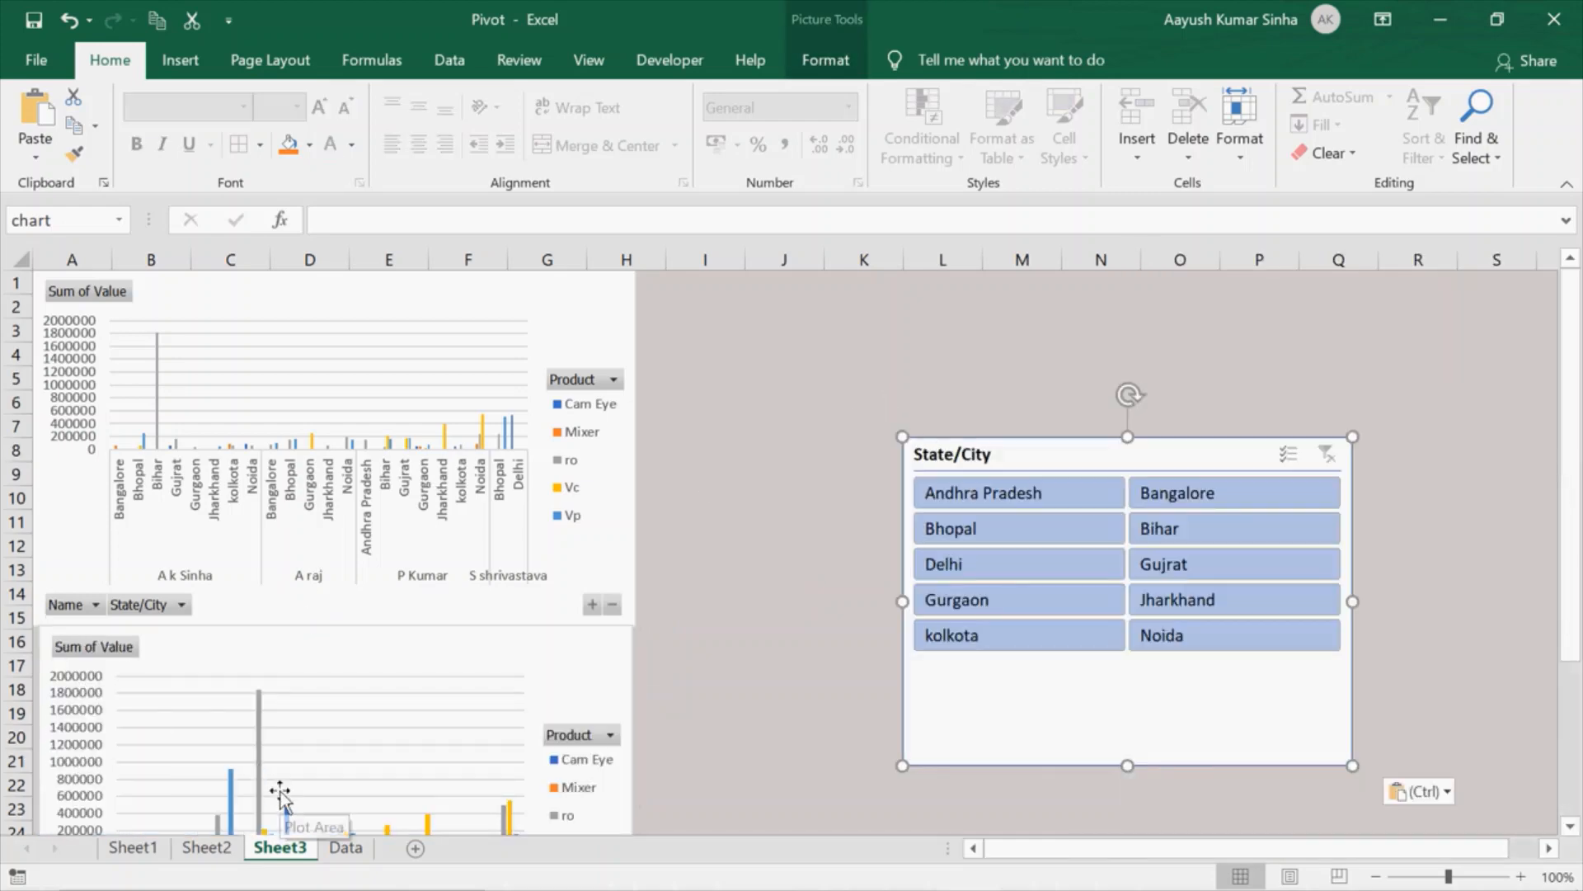
click(334, 773)
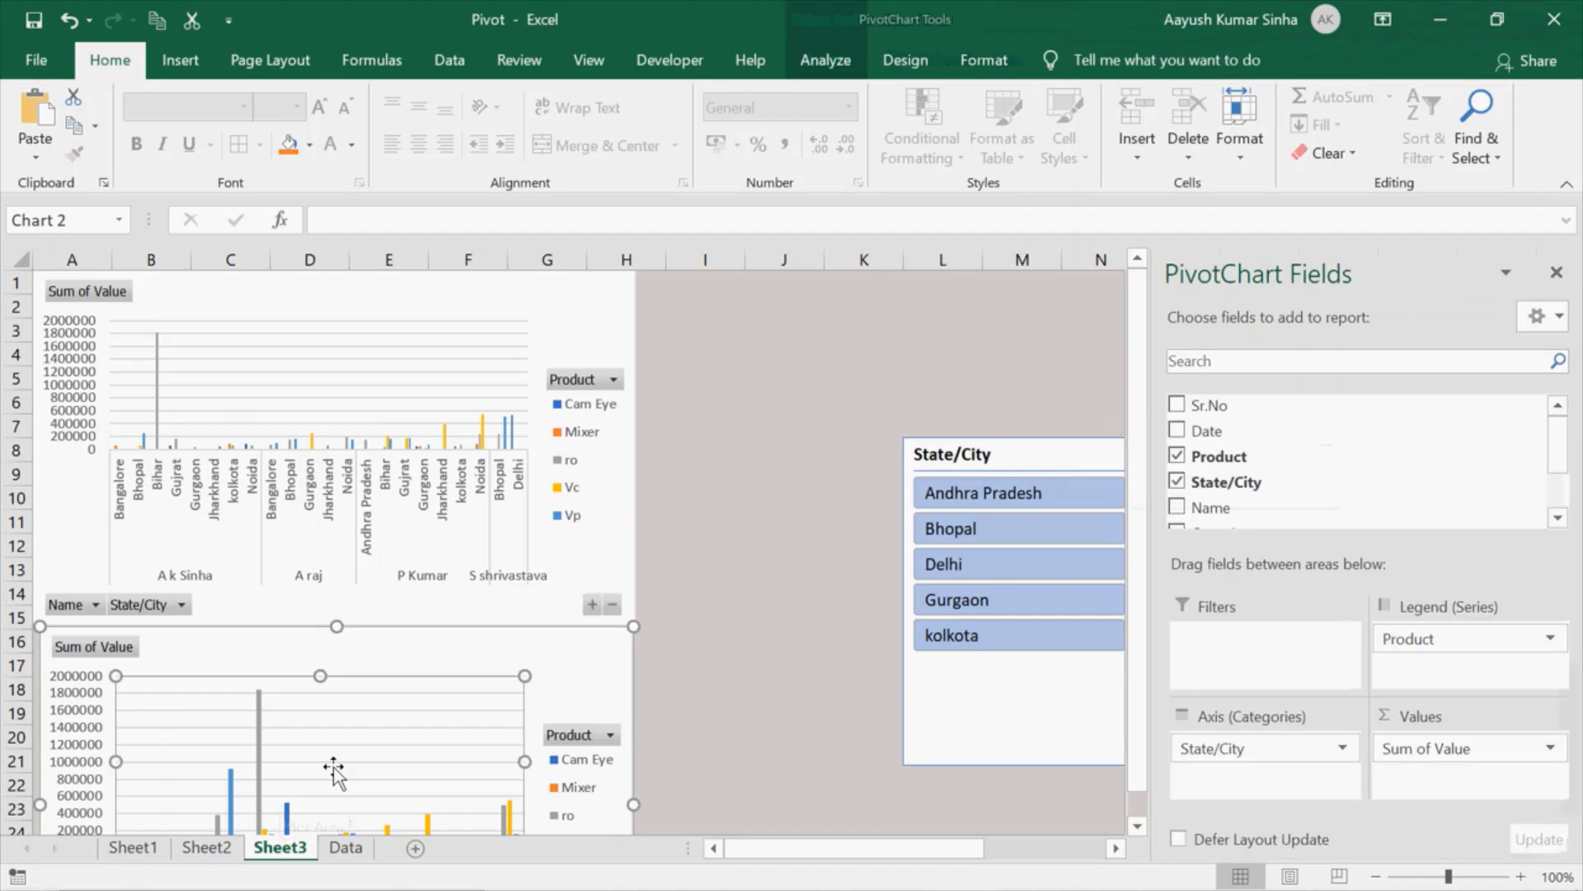
click(337, 503)
- Test the State/City slicer with Delhi, Gujrat, Gurgaon and Bhopal in turn, and clear its filter
click(967, 498)
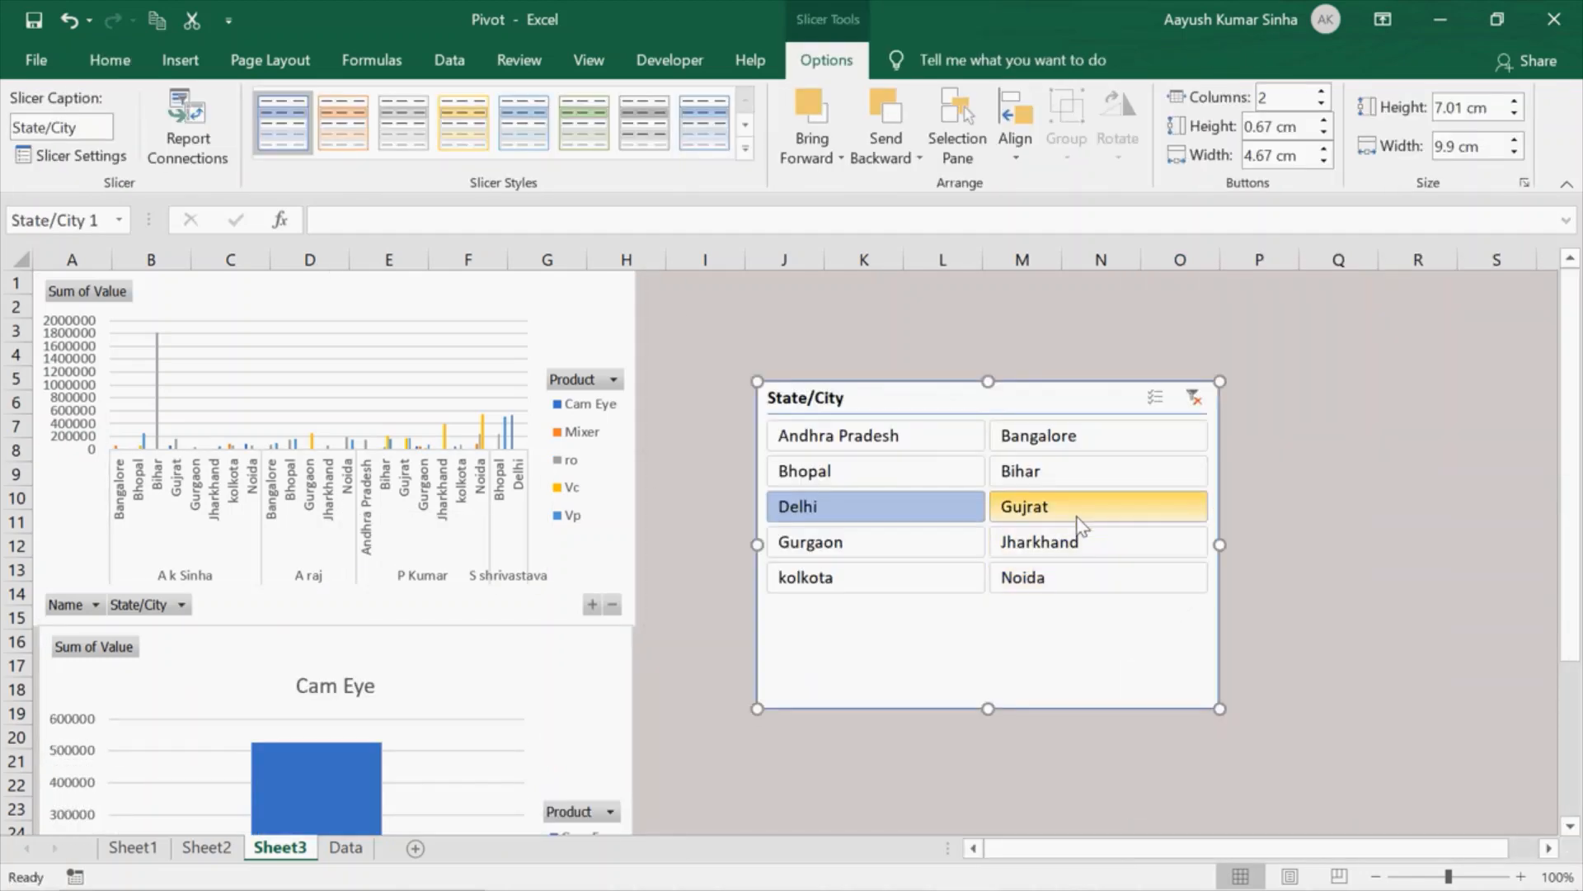
click(1079, 524)
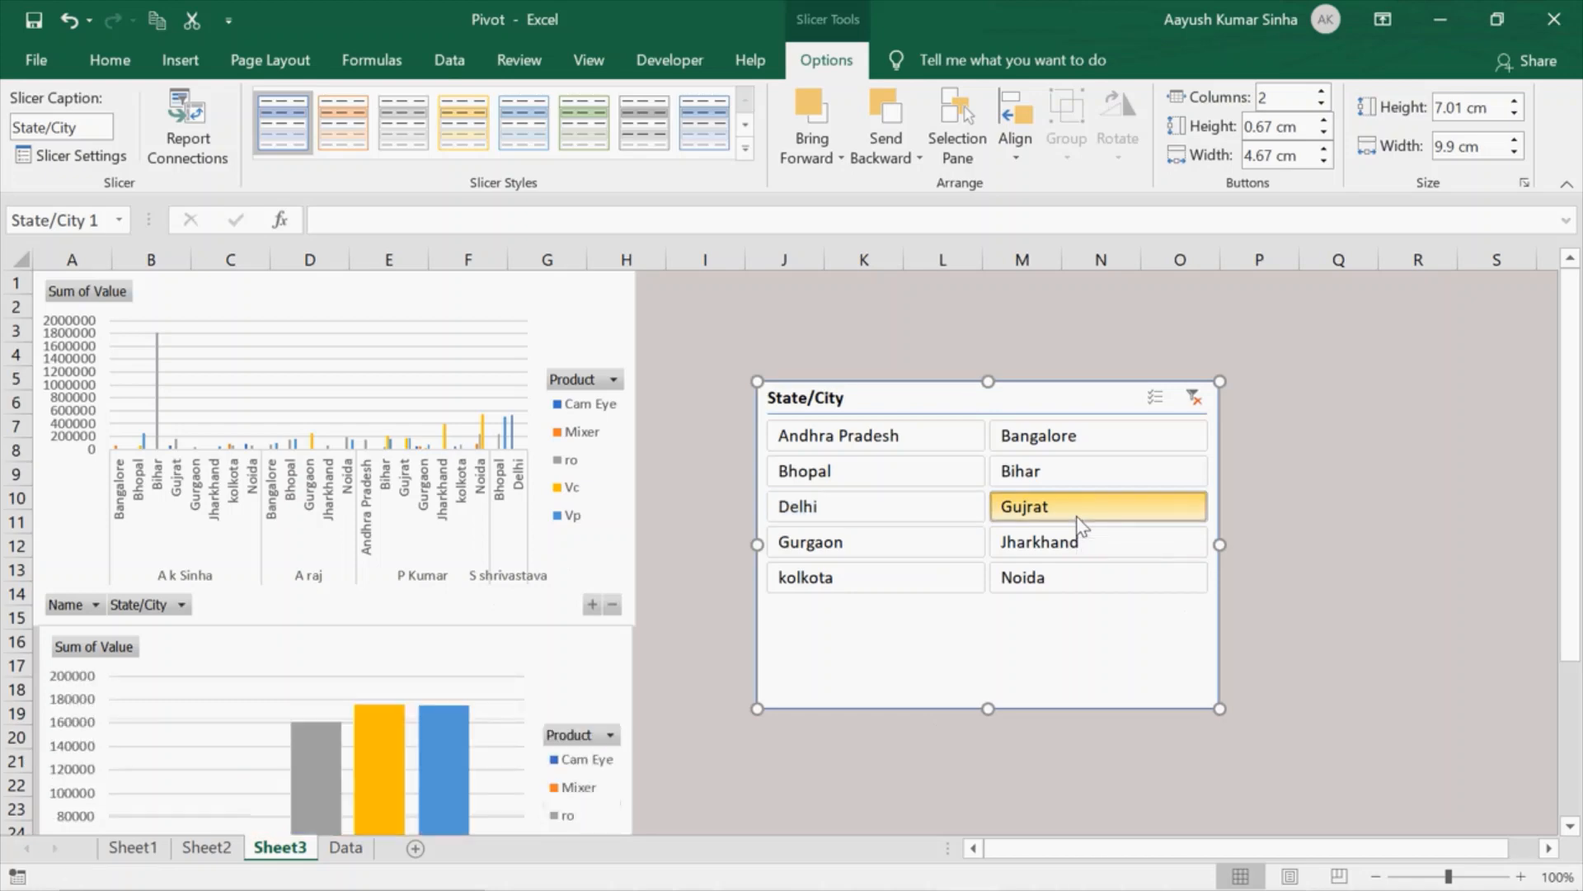
click(890, 546)
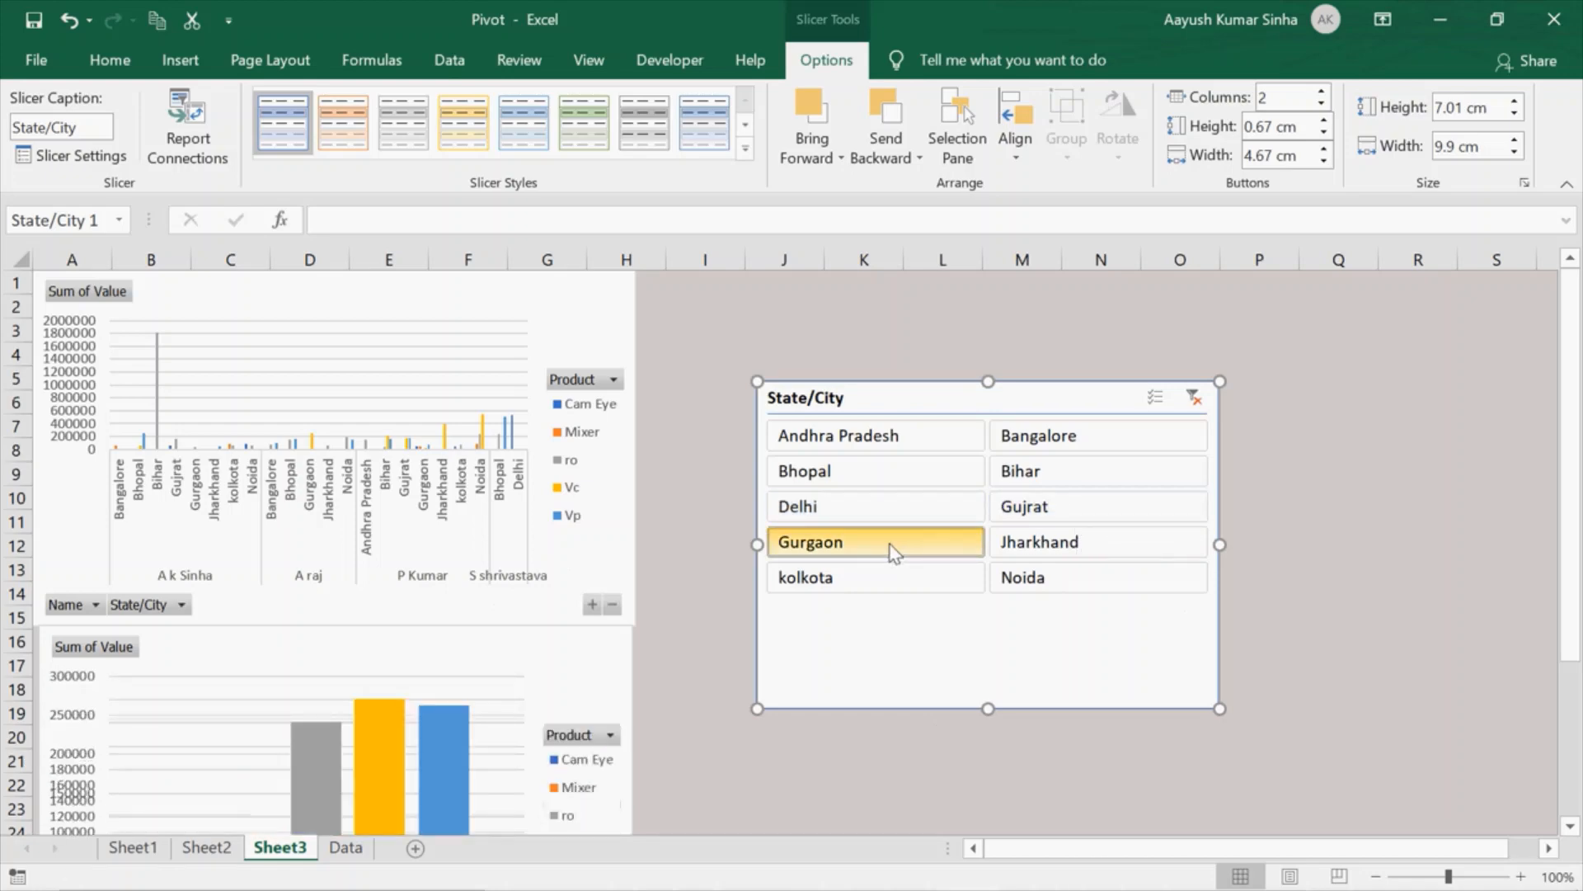
click(880, 477)
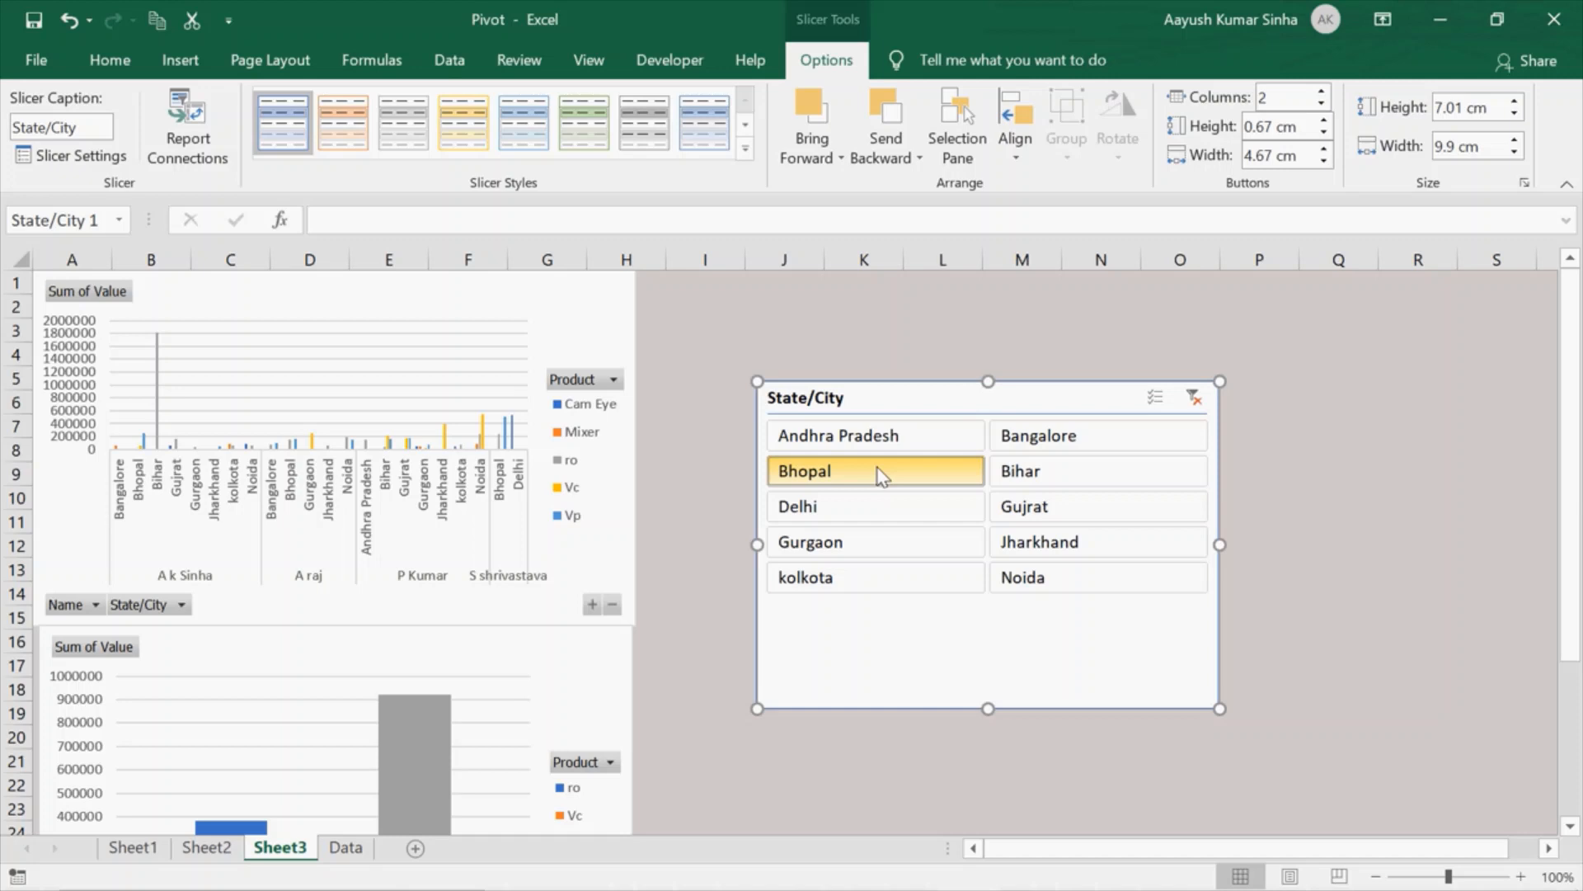
click(881, 474)
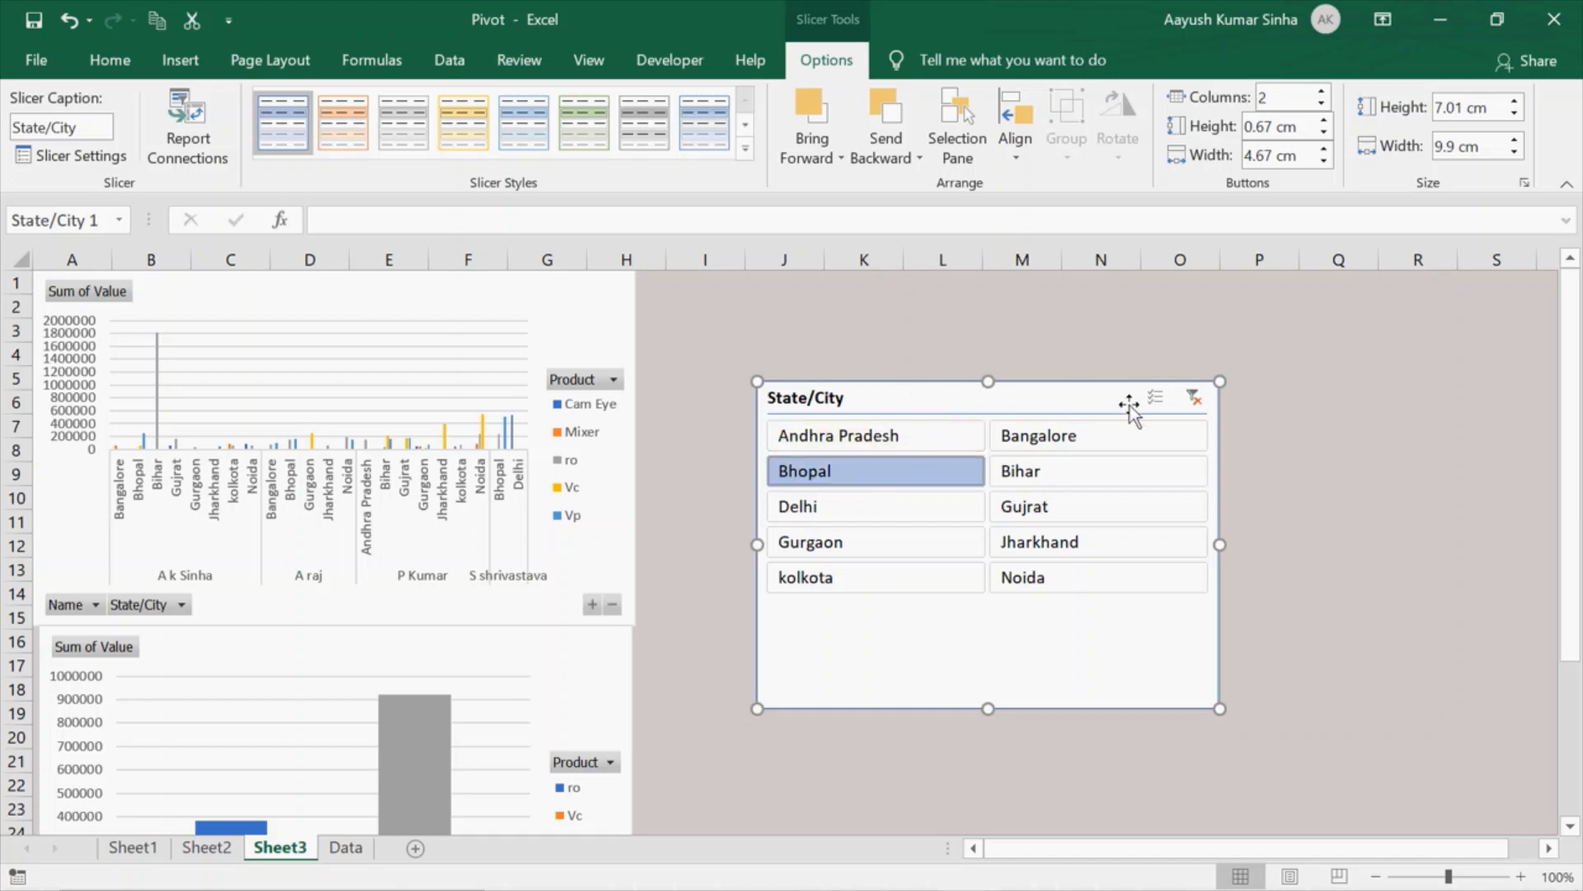
click(1194, 399)
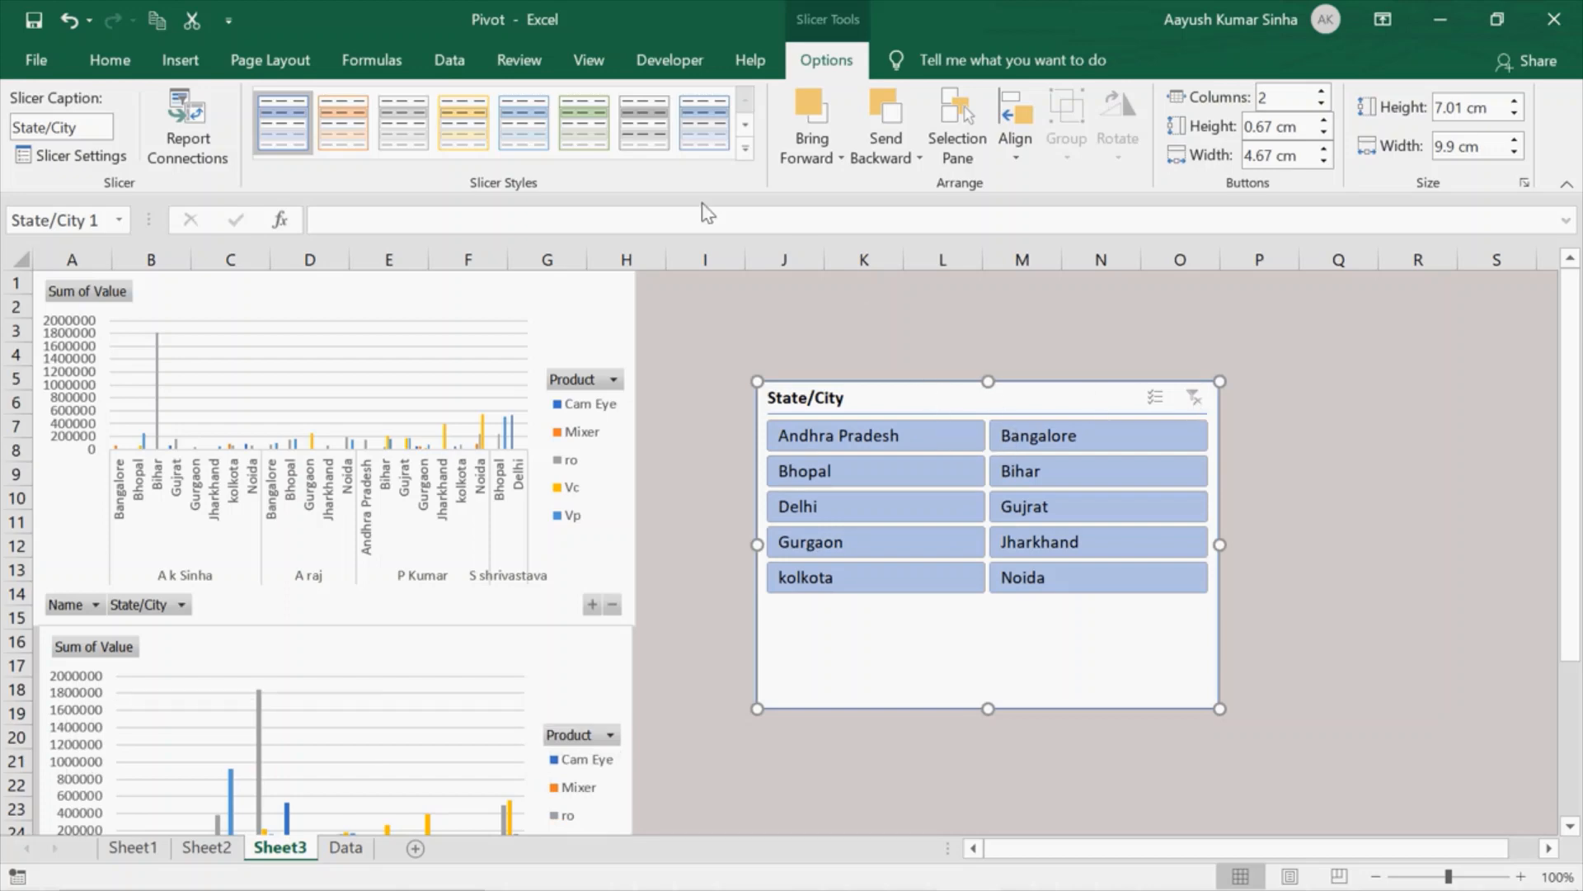
- Connect the State/City slicer to PivotTable2 on Sheet2 through its report connections
click(187, 147)
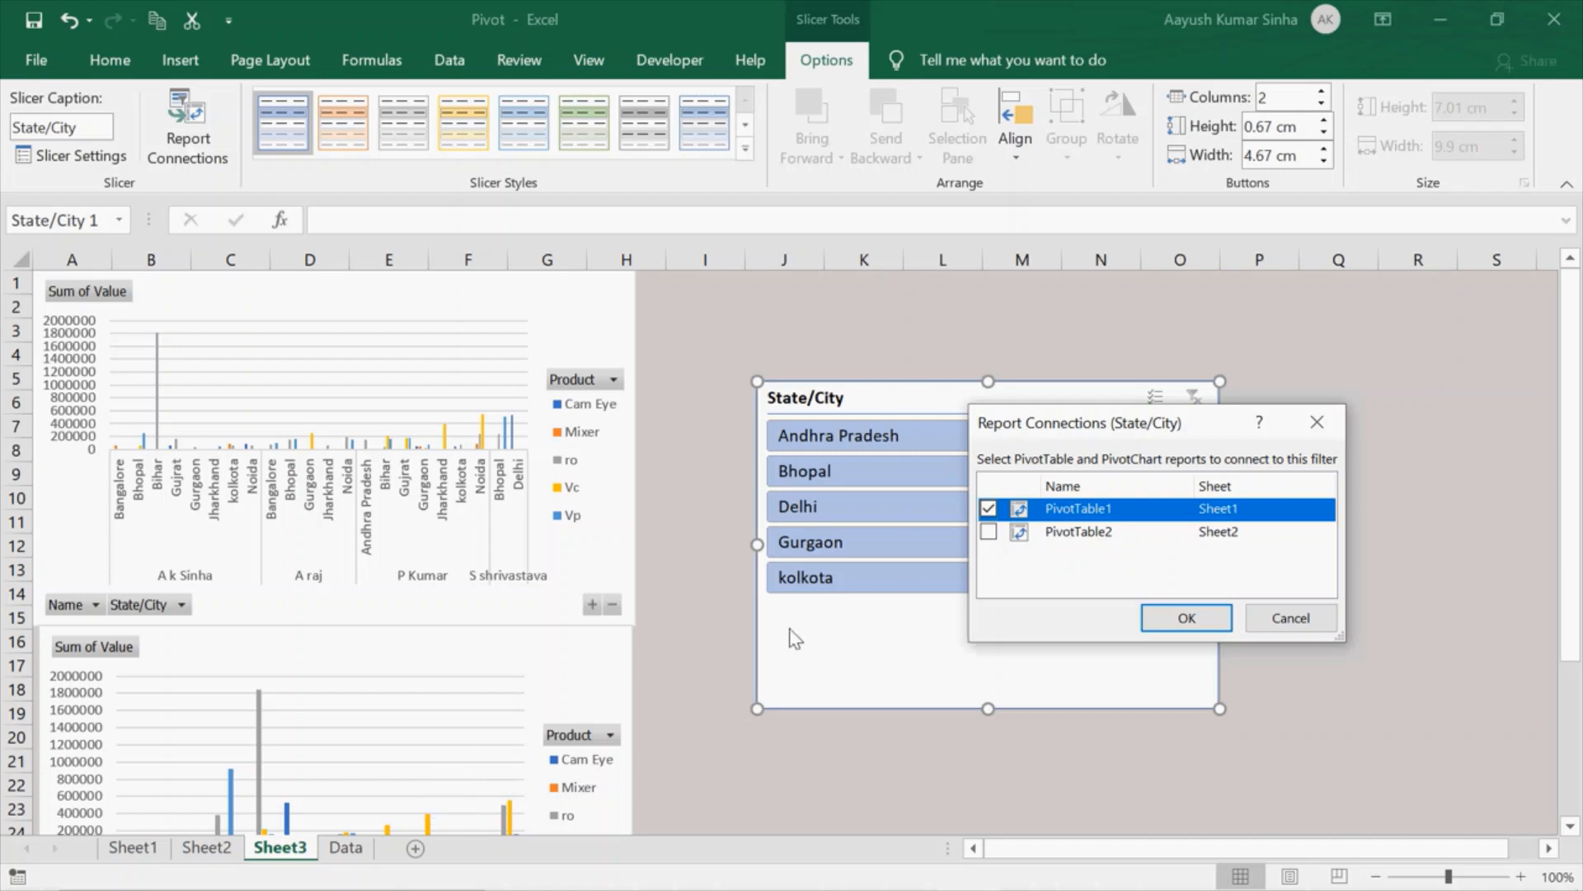
click(988, 532)
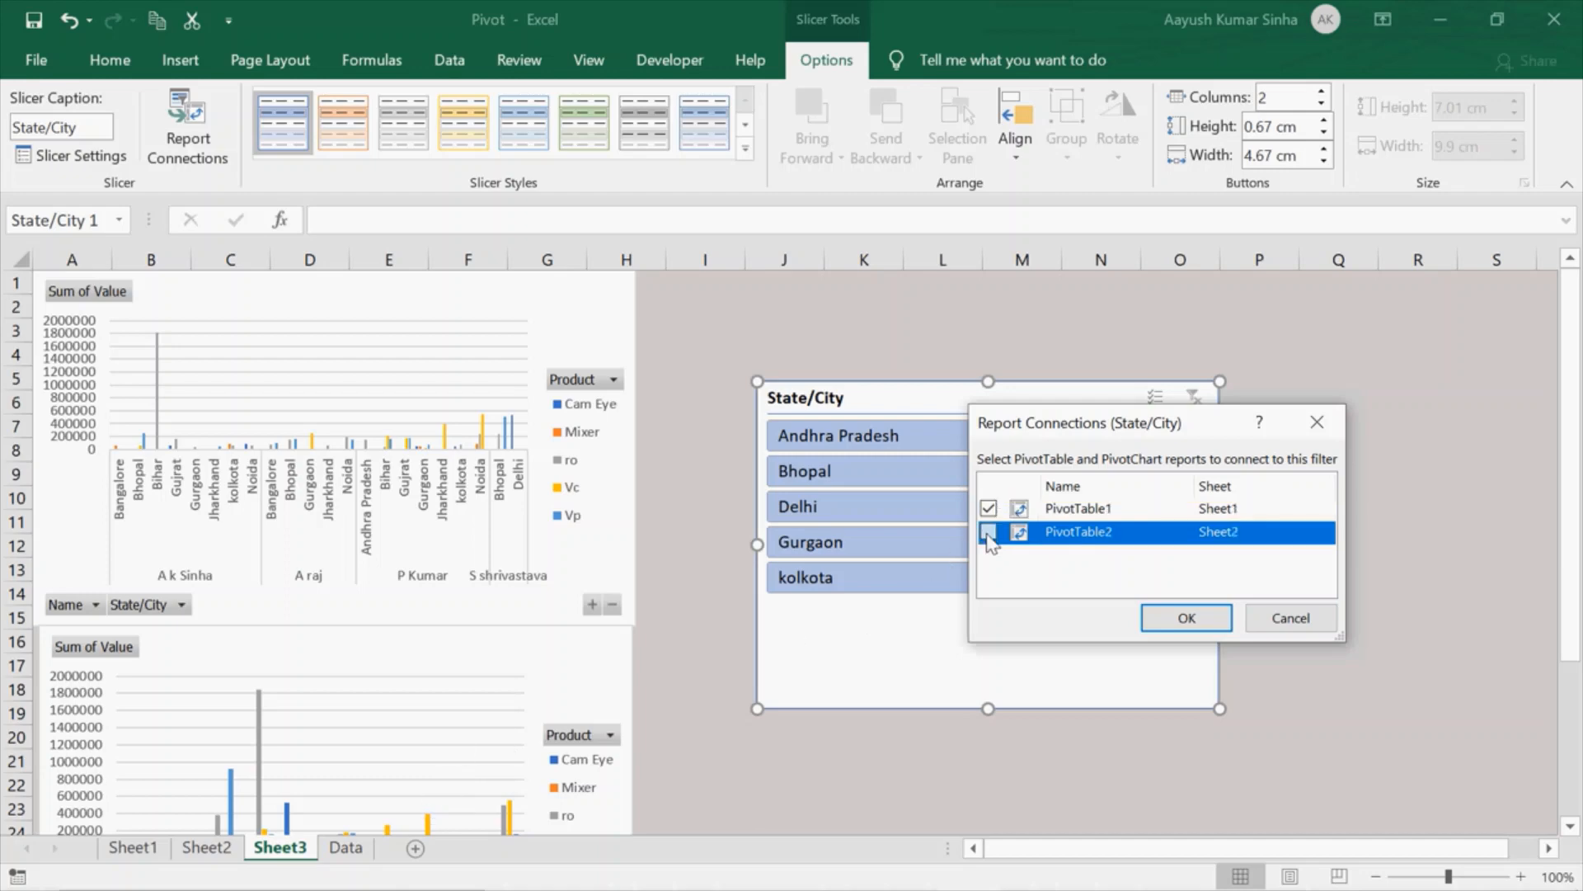
click(1216, 618)
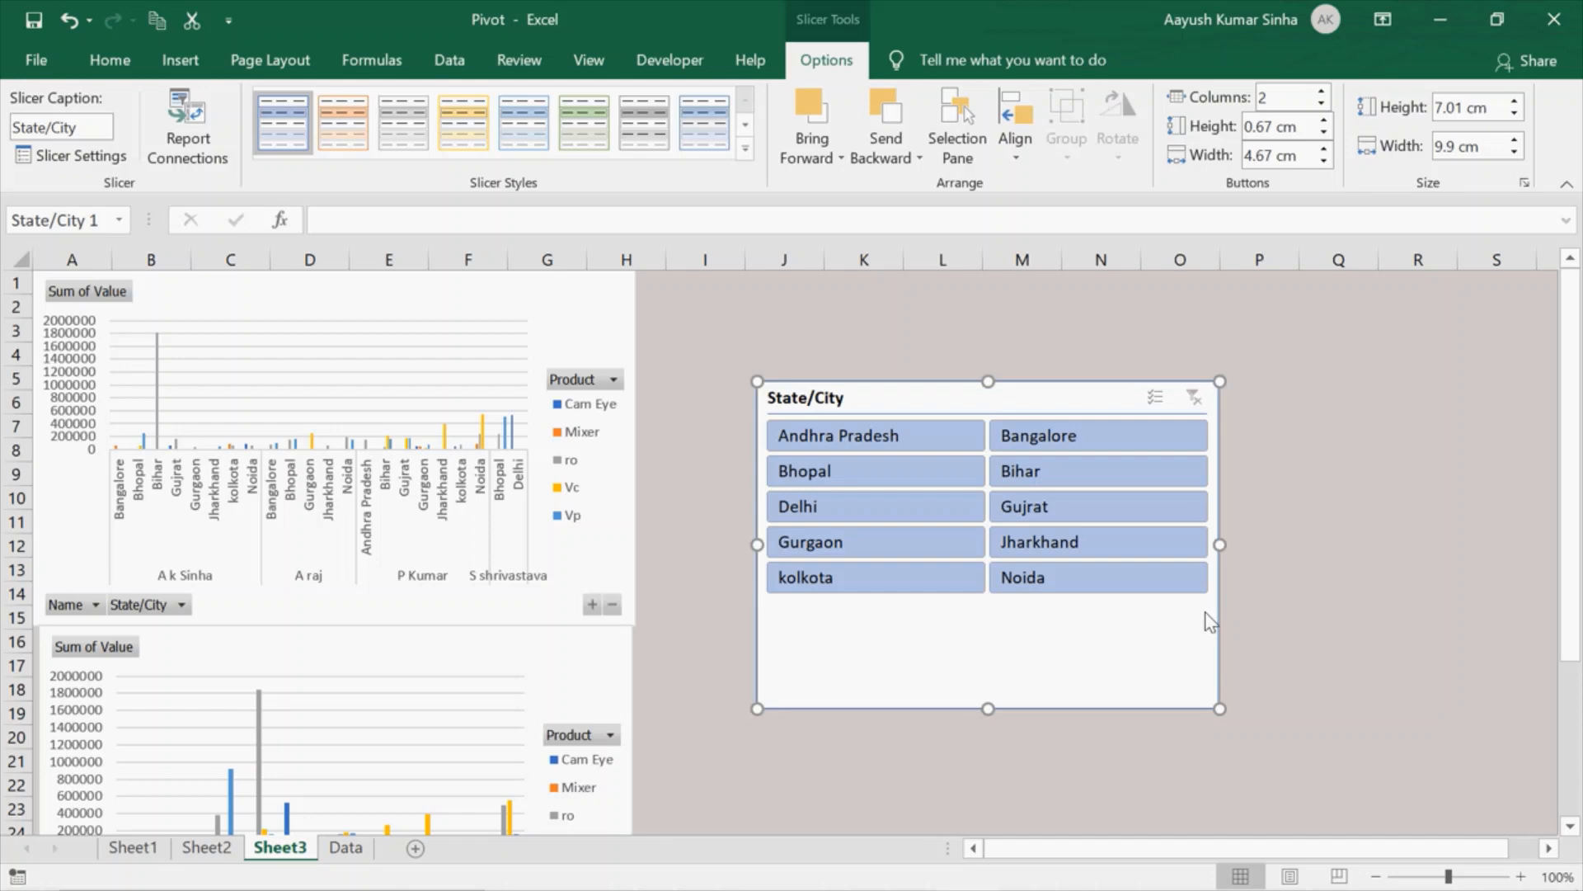
- Filter both charts with the slicer by single states and cities such as Gurgaon, Delhi, Jharkhand, Bihar and kolkota, ending on Bhopal
click(904, 544)
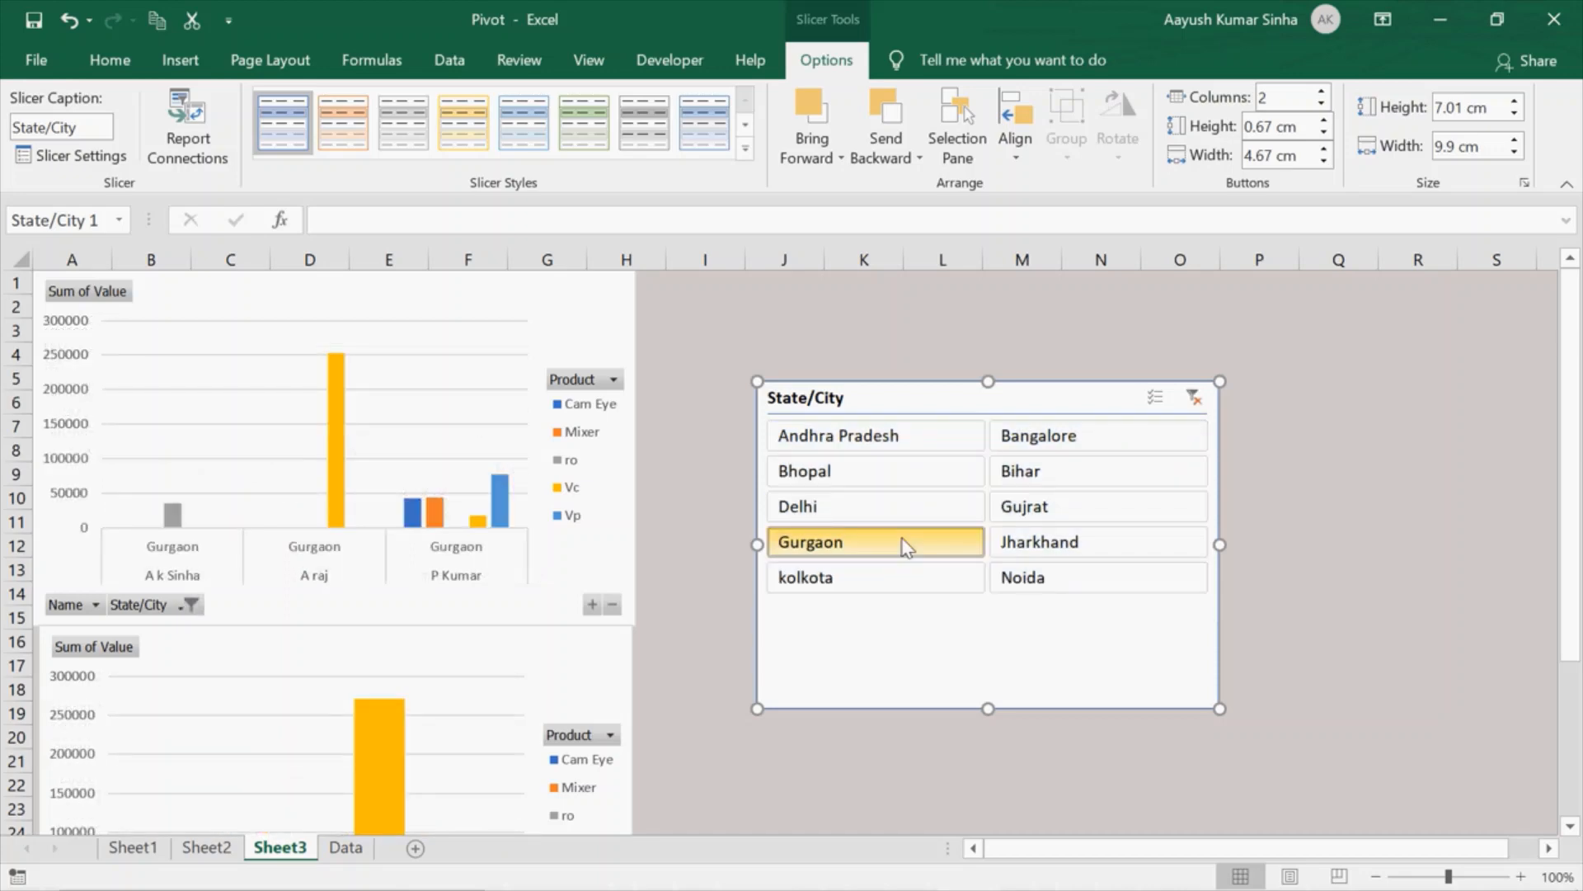
click(865, 505)
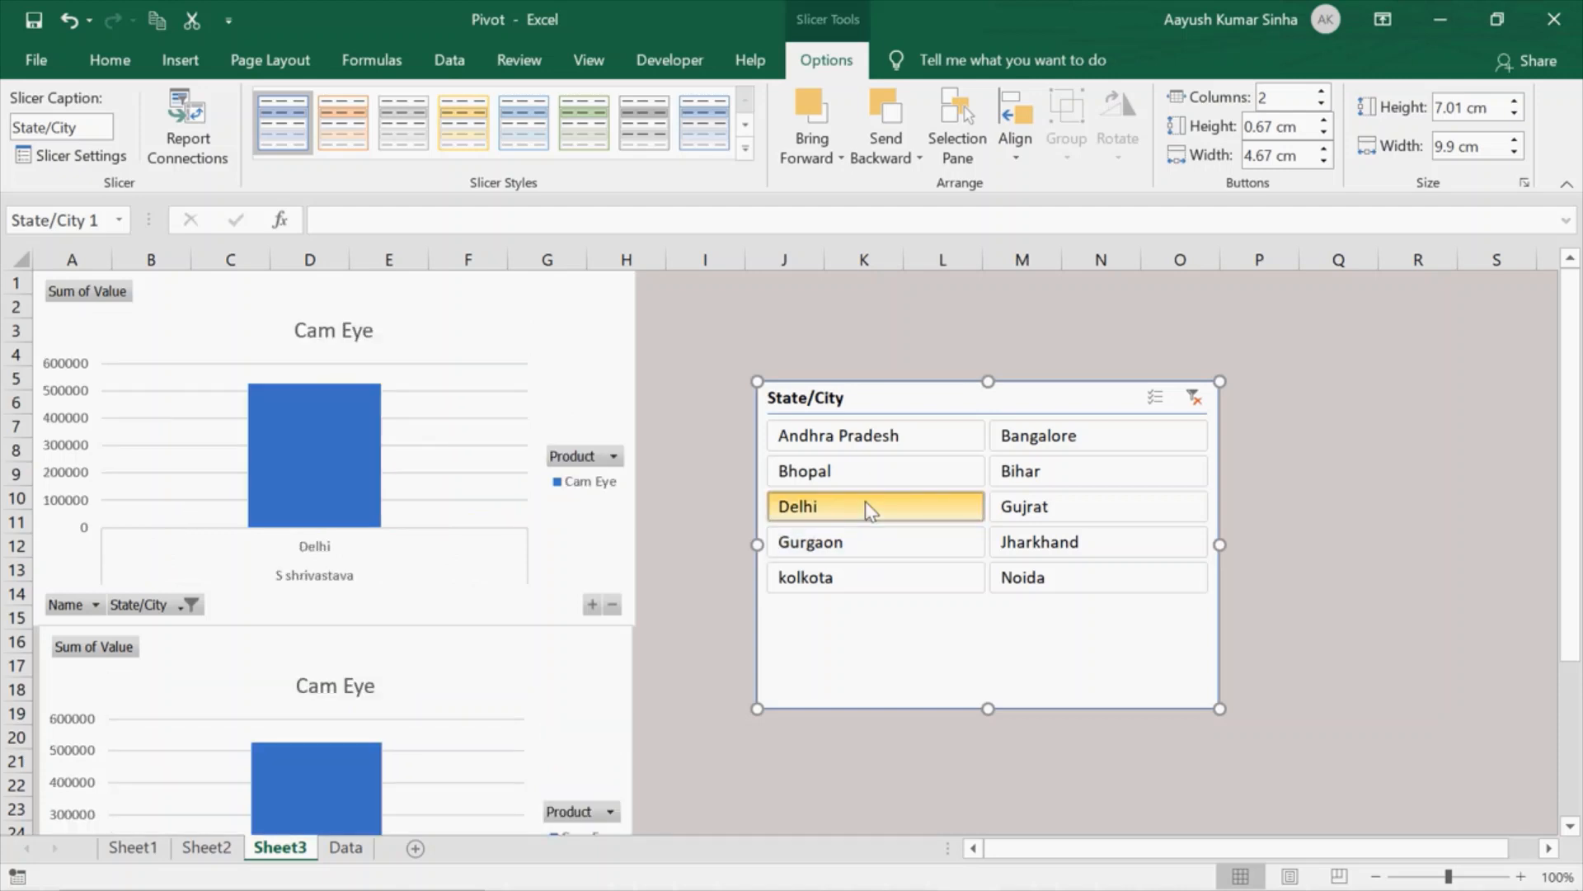
click(1064, 548)
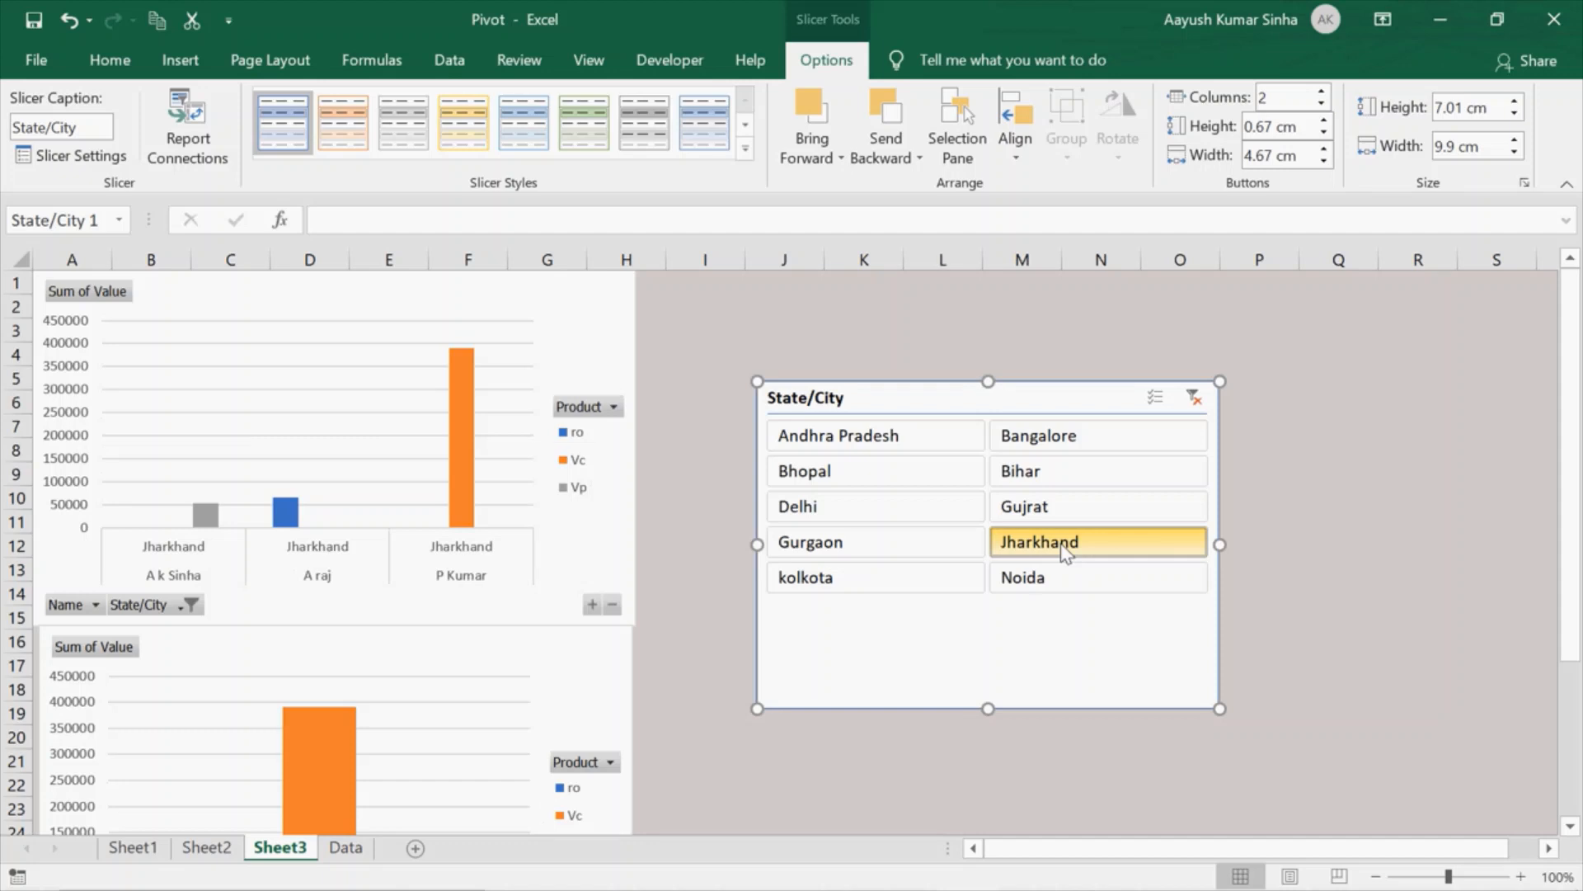
click(911, 441)
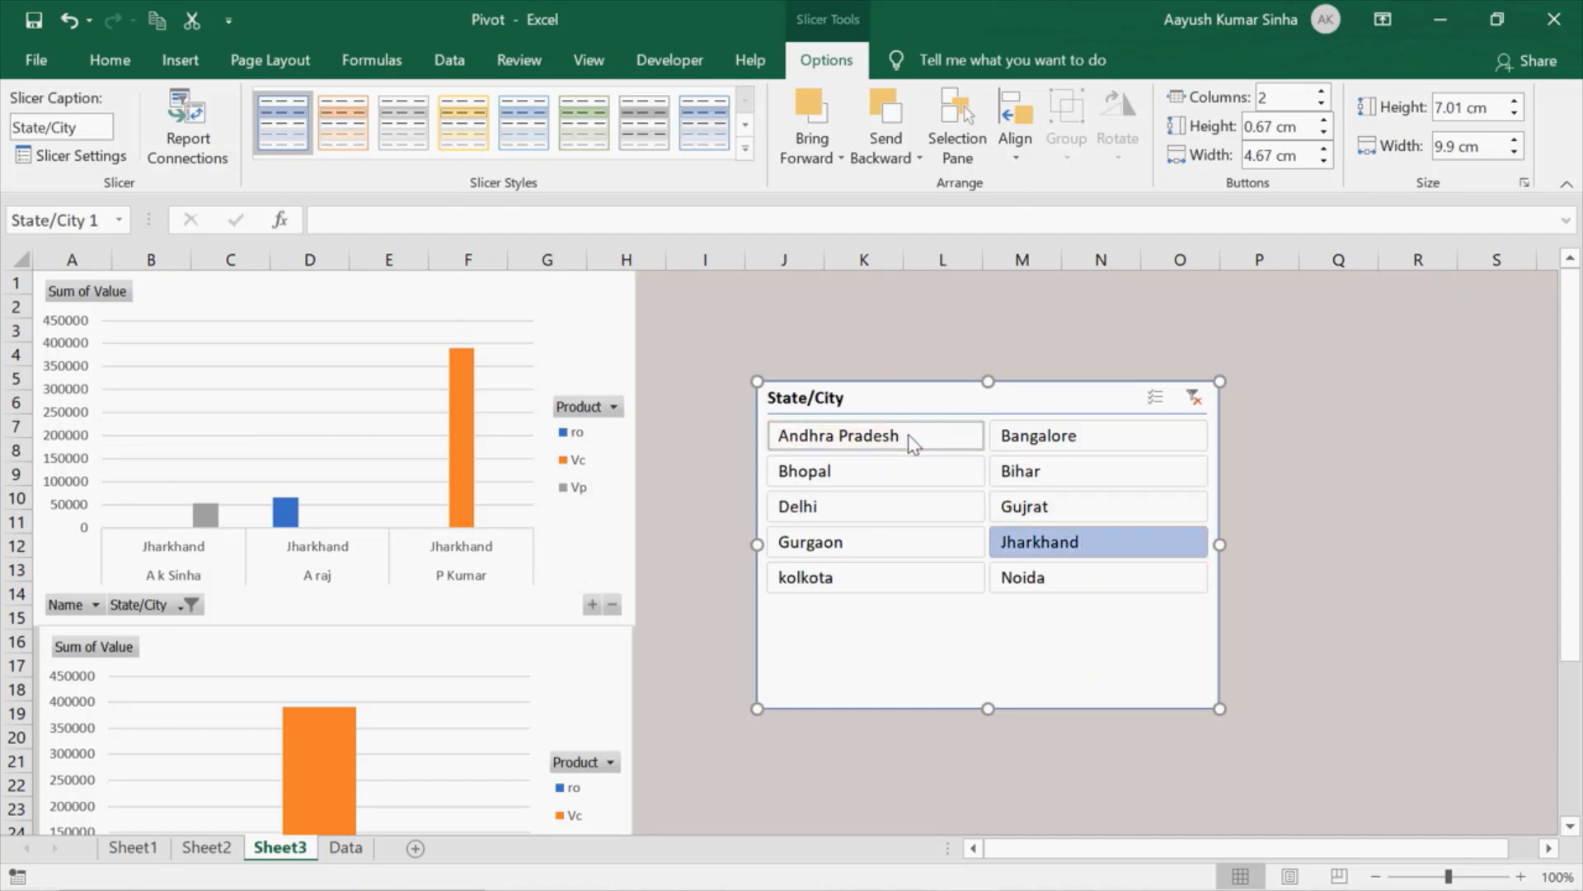
click(1072, 472)
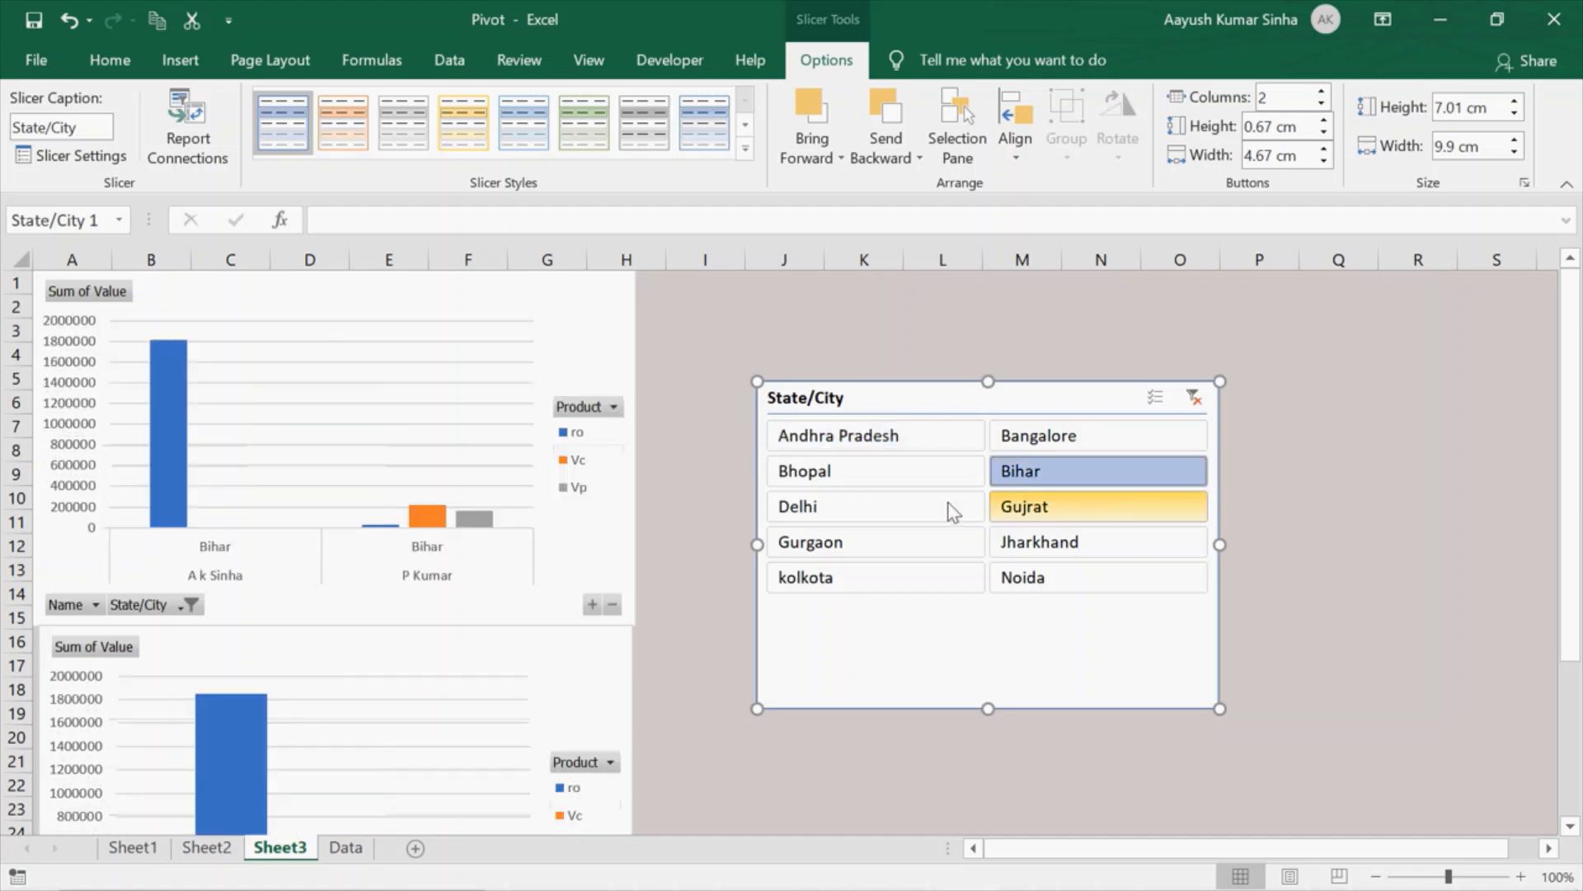
click(893, 569)
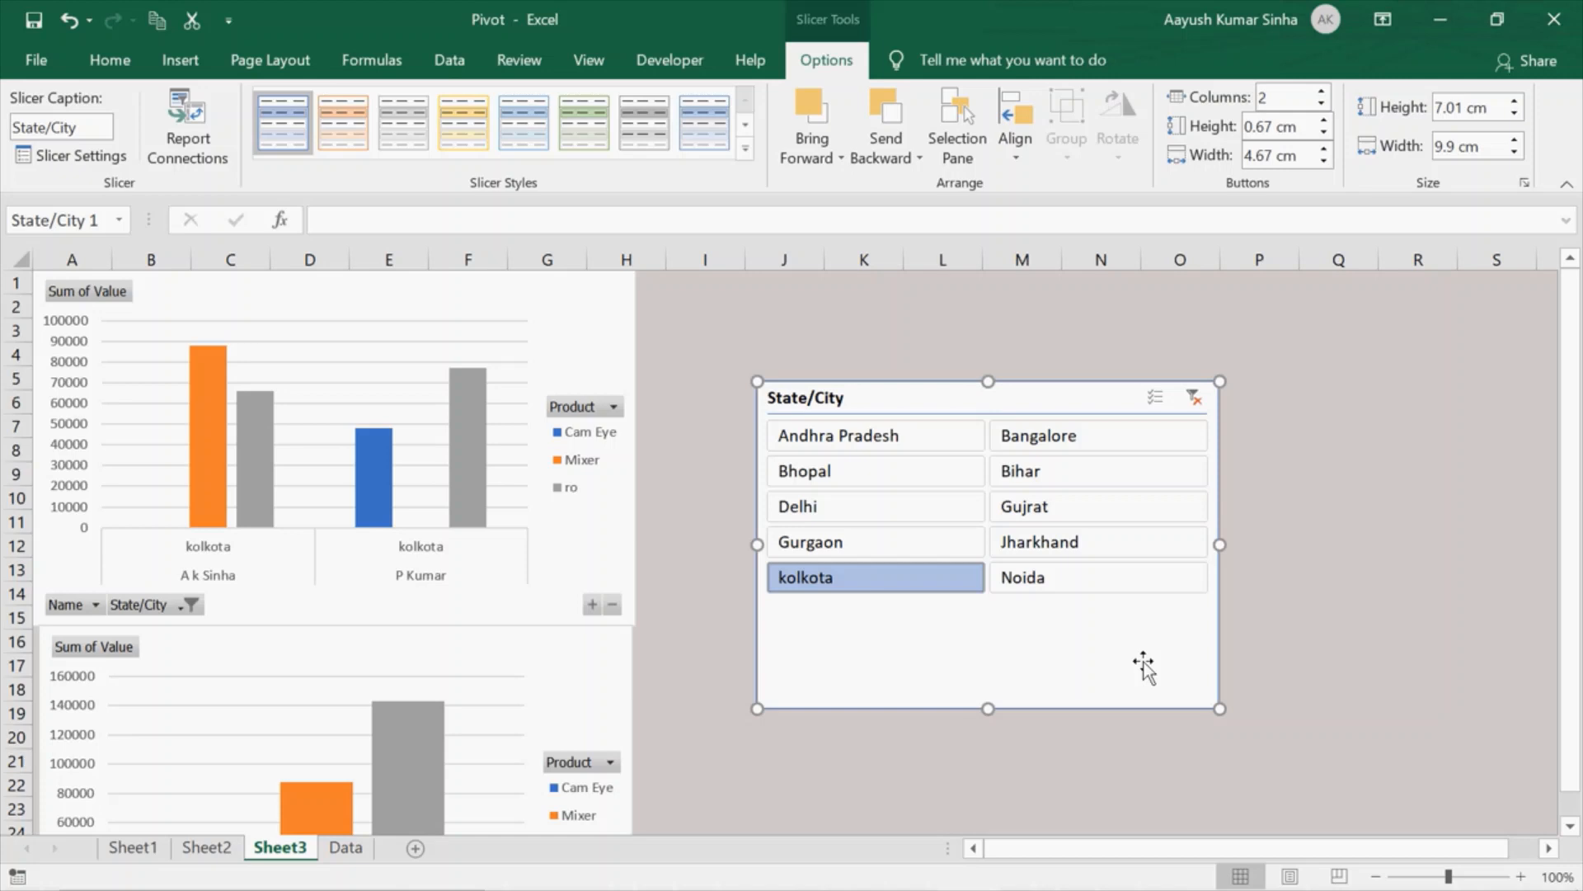
click(928, 530)
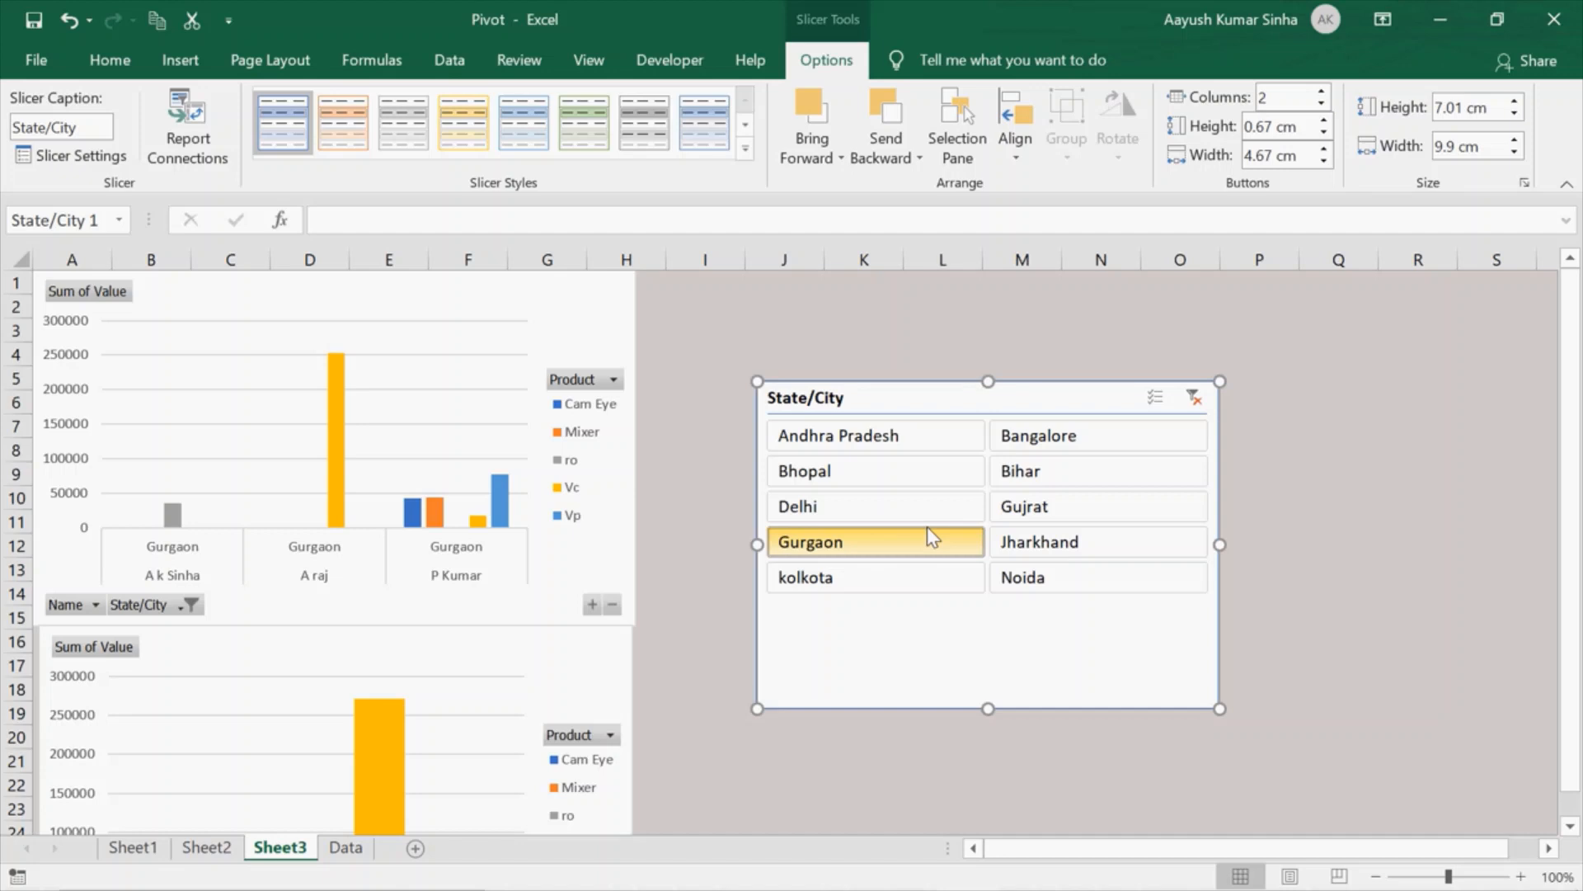
click(912, 511)
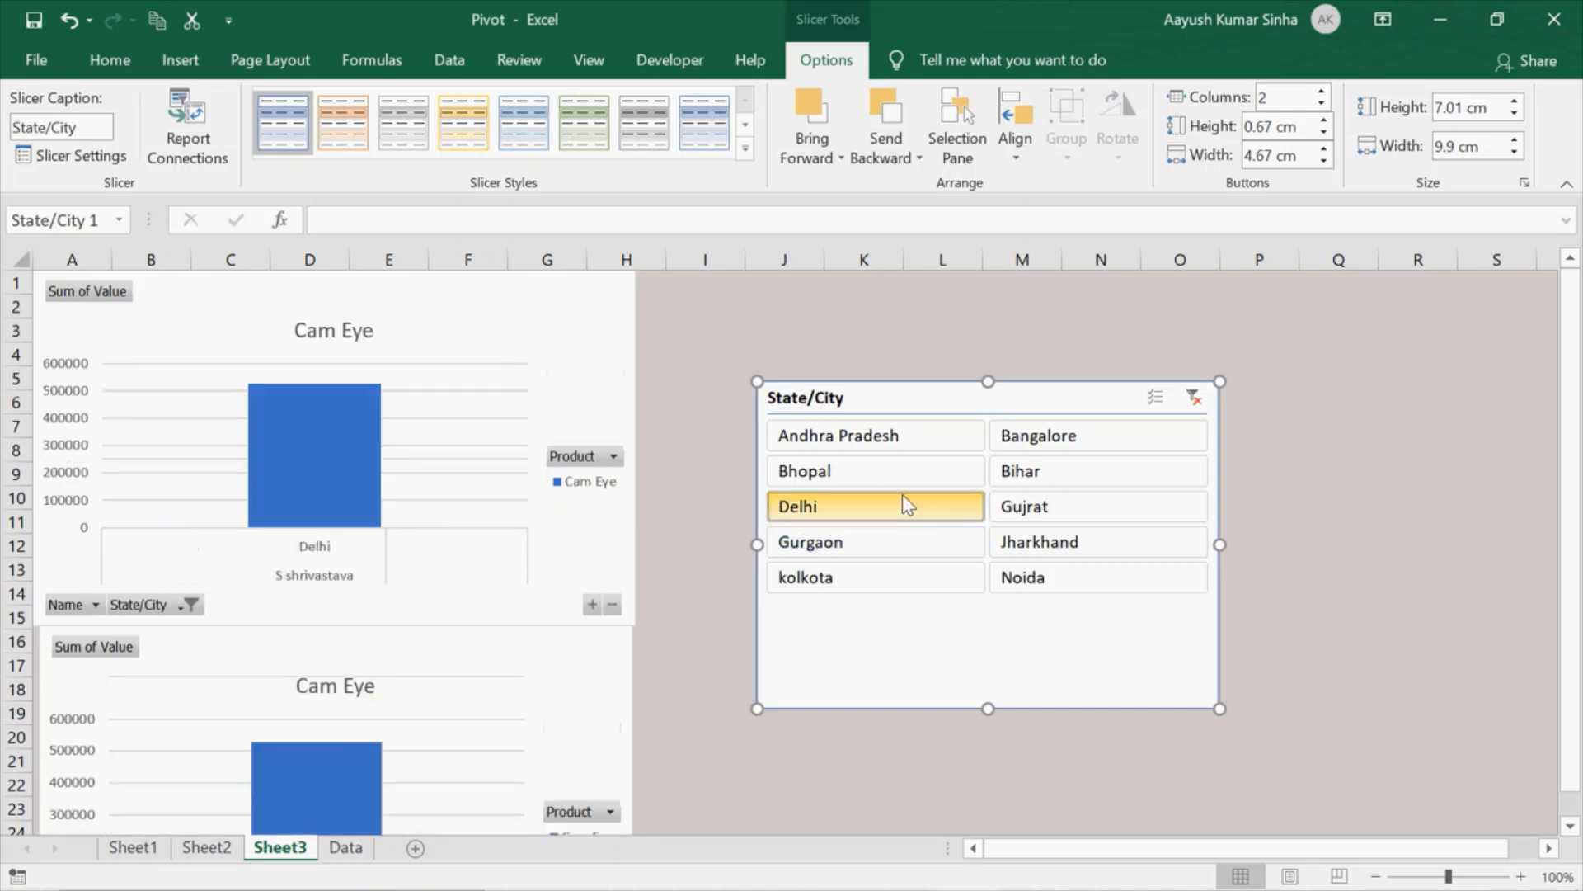
click(894, 473)
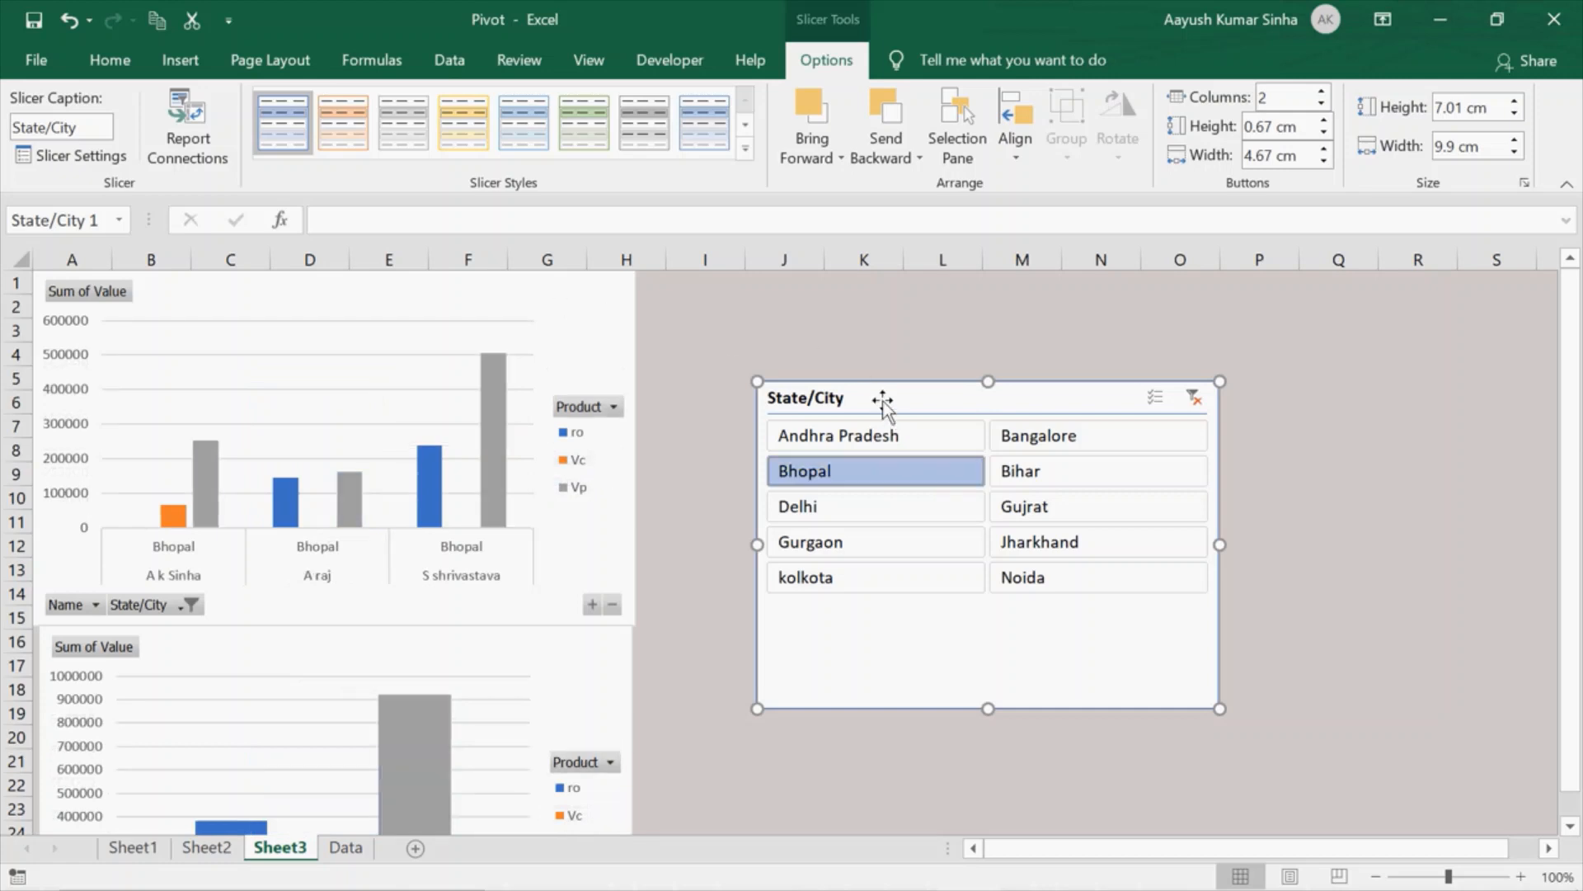
- Apply the dark gray-background chart style to both PivotCharts on Sheet3
click(576, 325)
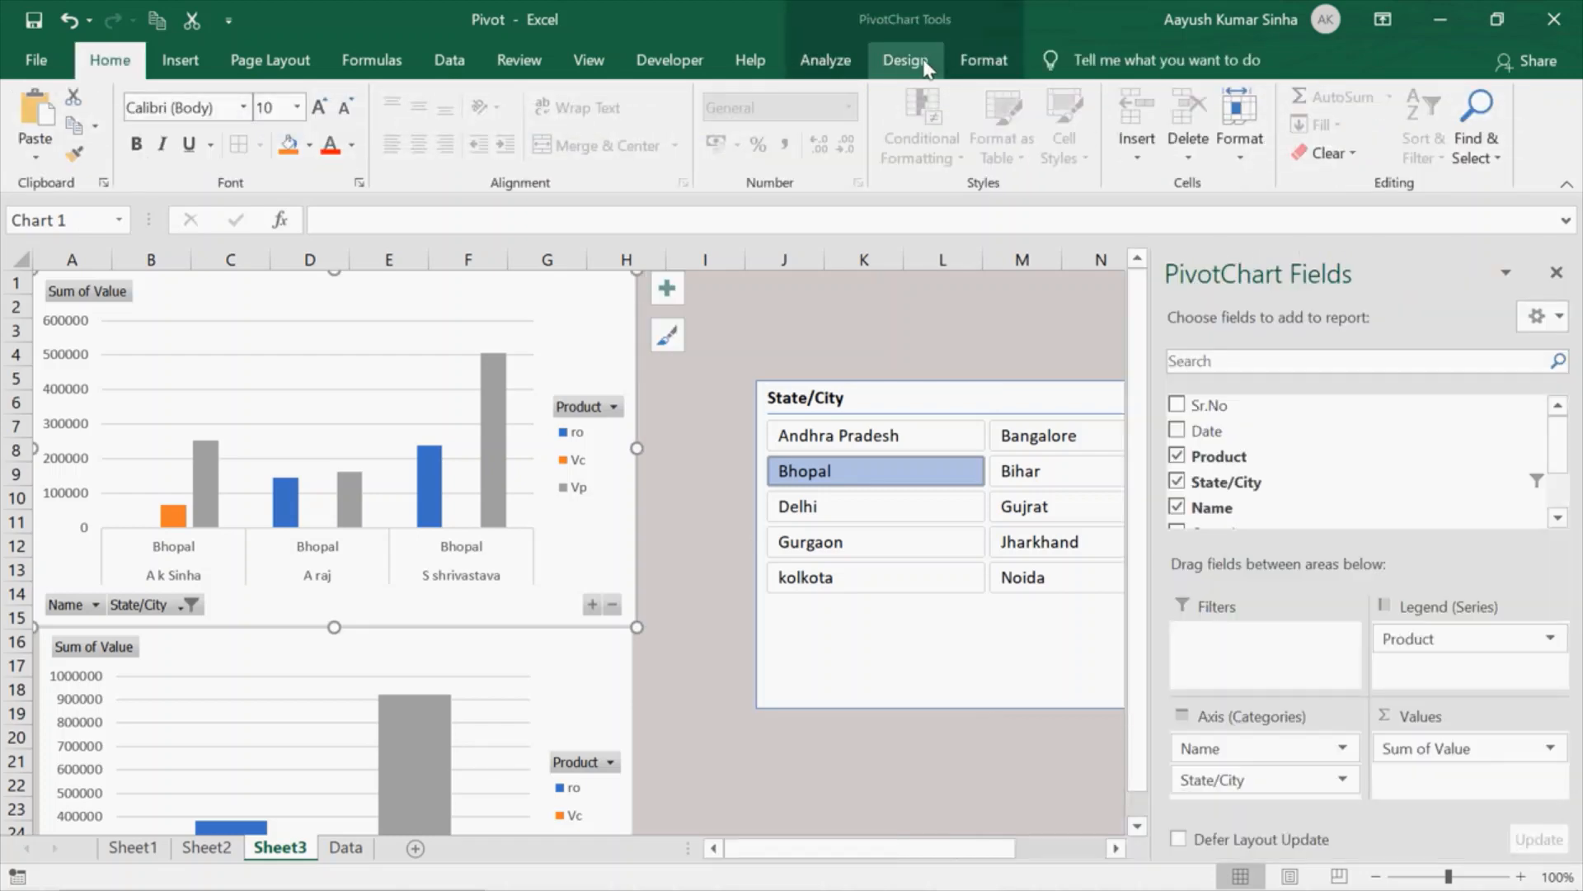
click(901, 61)
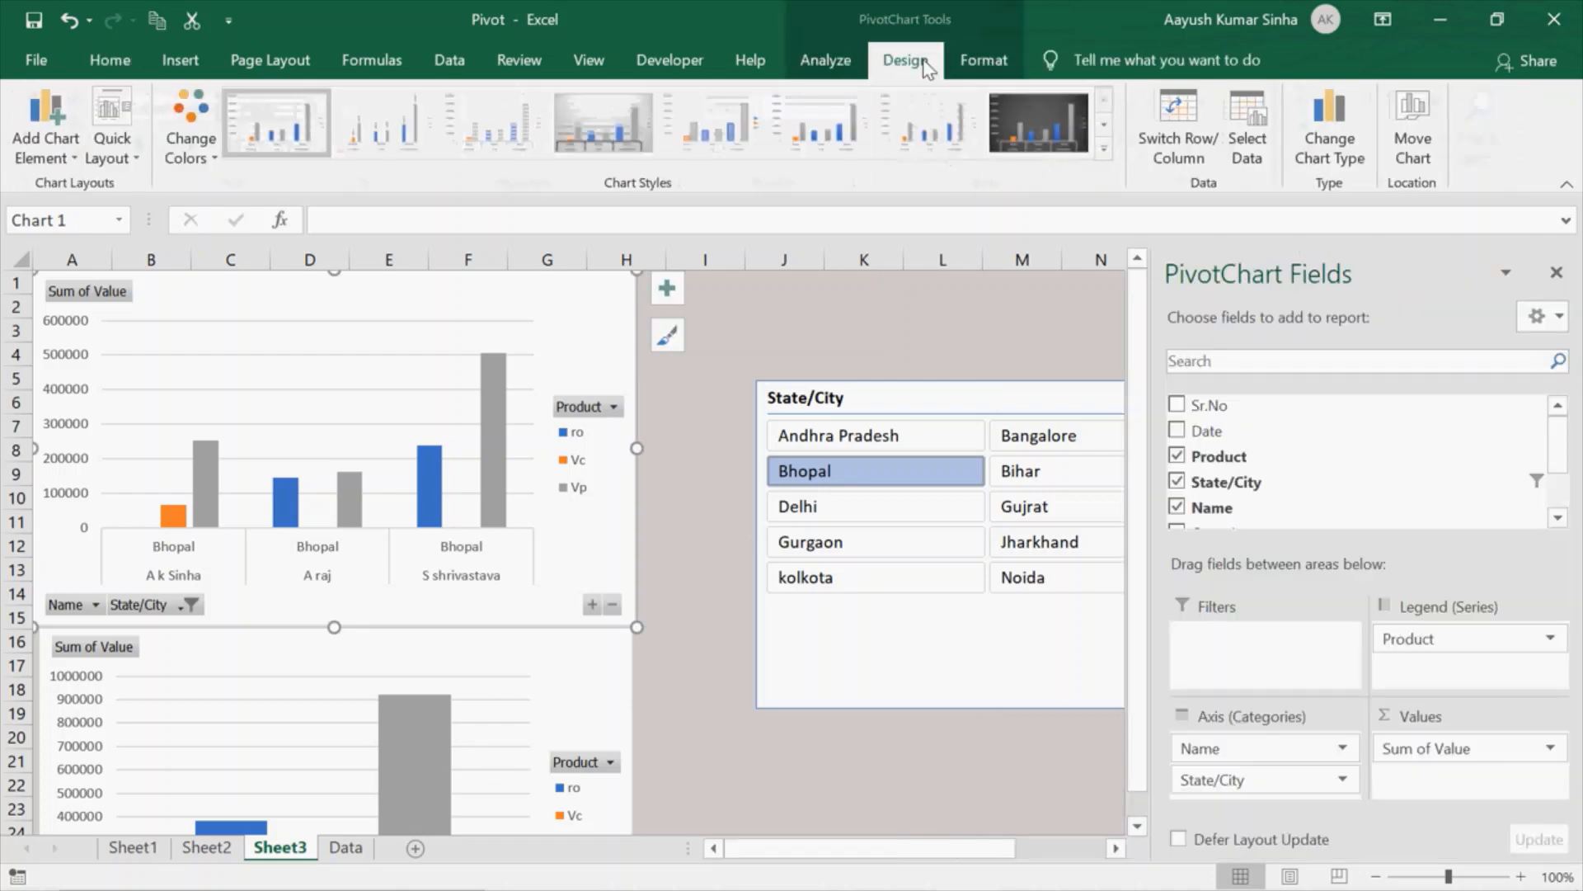
click(1016, 125)
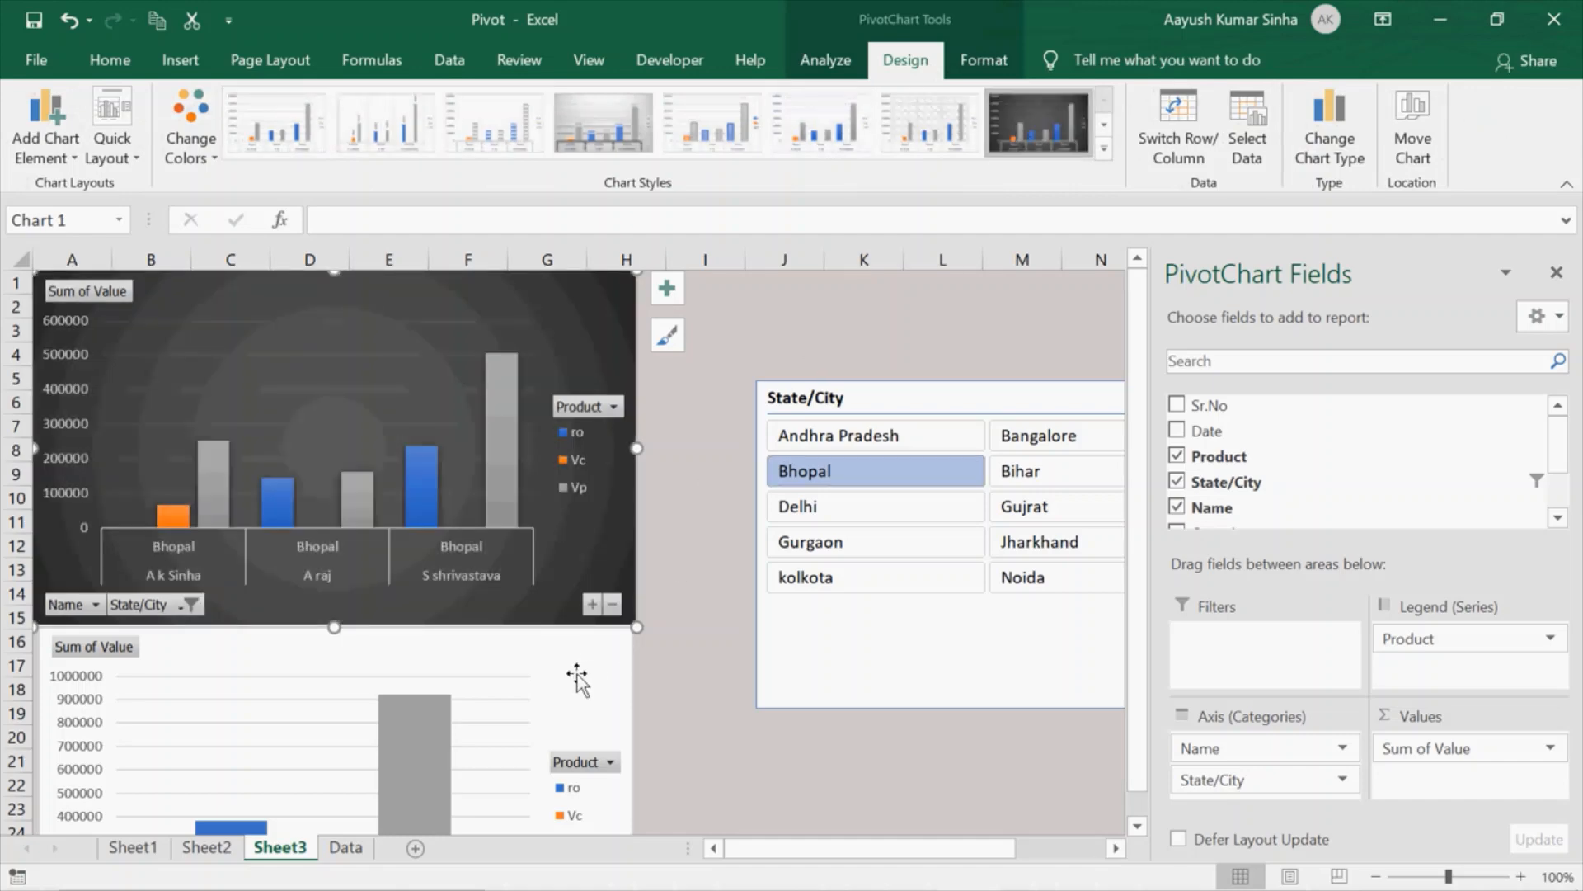
click(580, 689)
click(1028, 139)
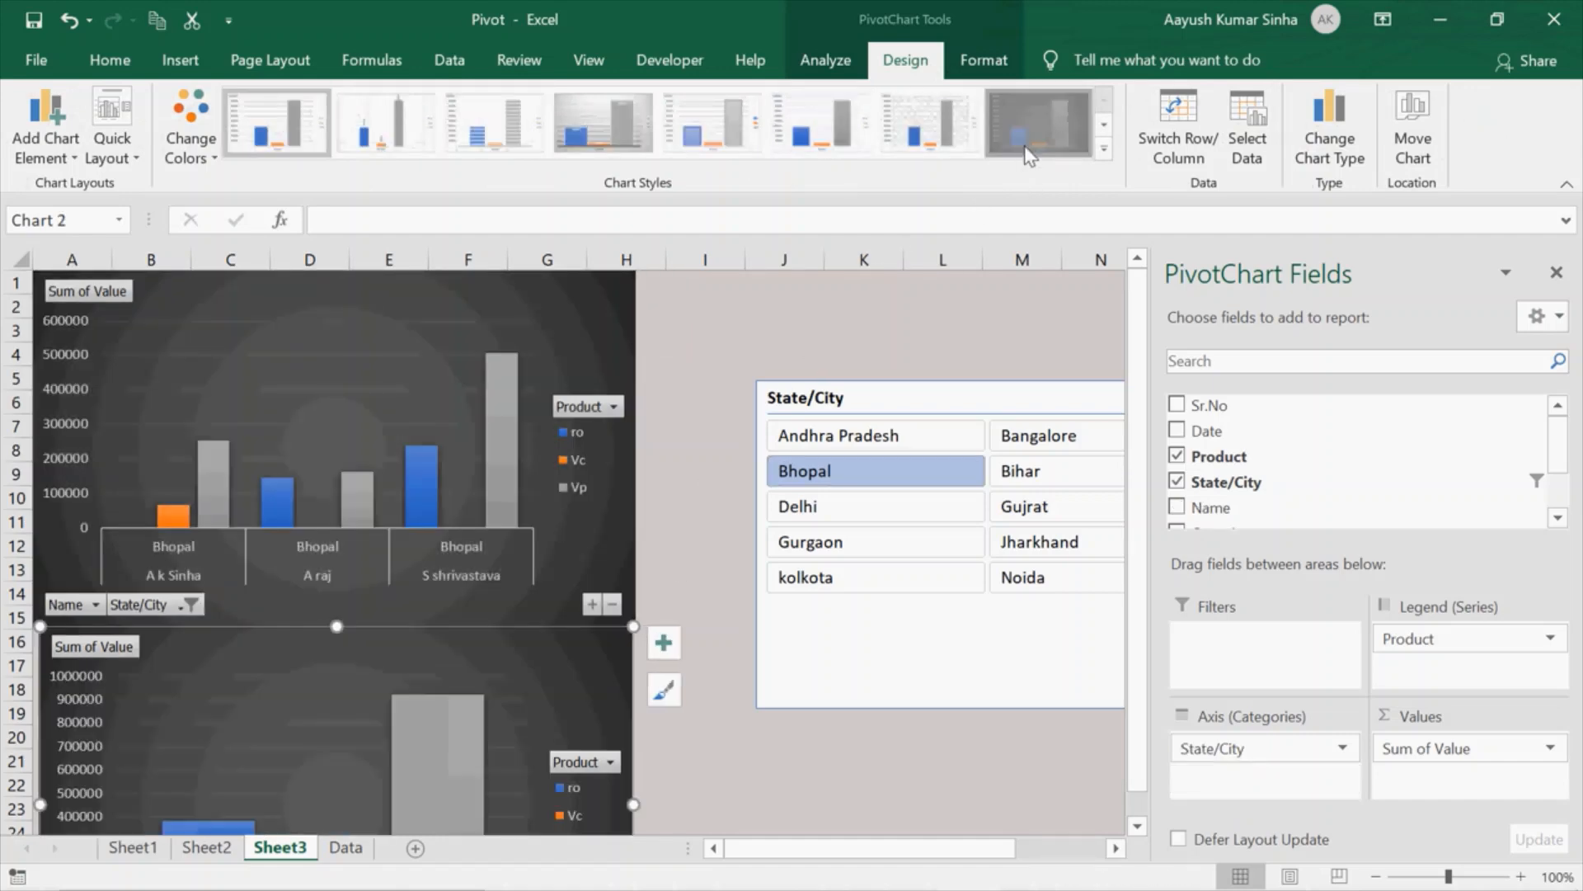
- Apply the solid gray dark slicer style to the State/City slicer
click(900, 402)
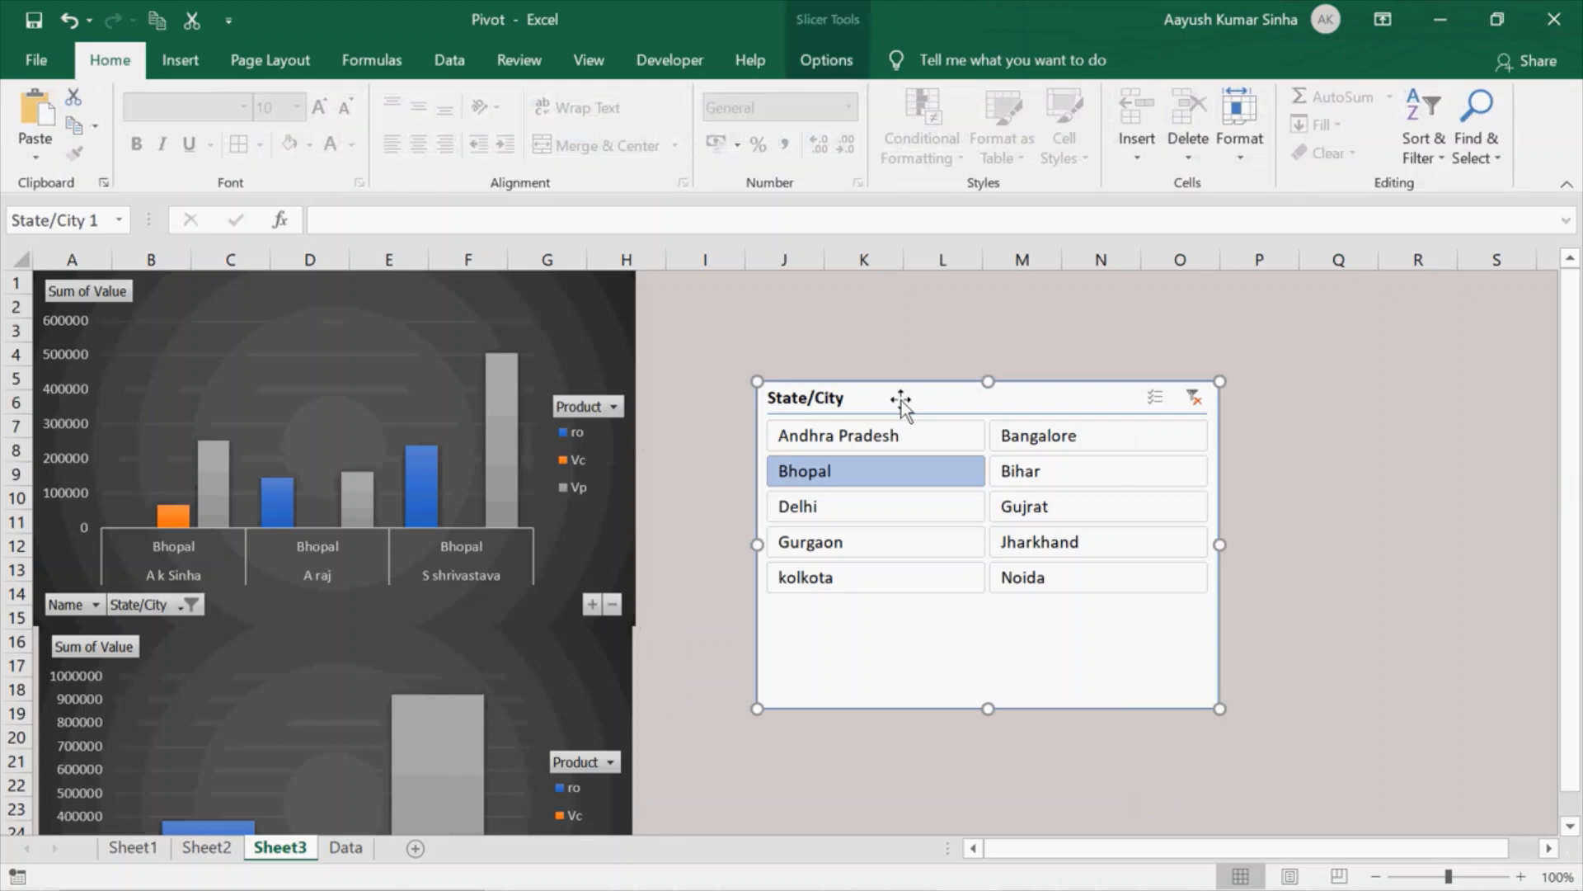
click(852, 63)
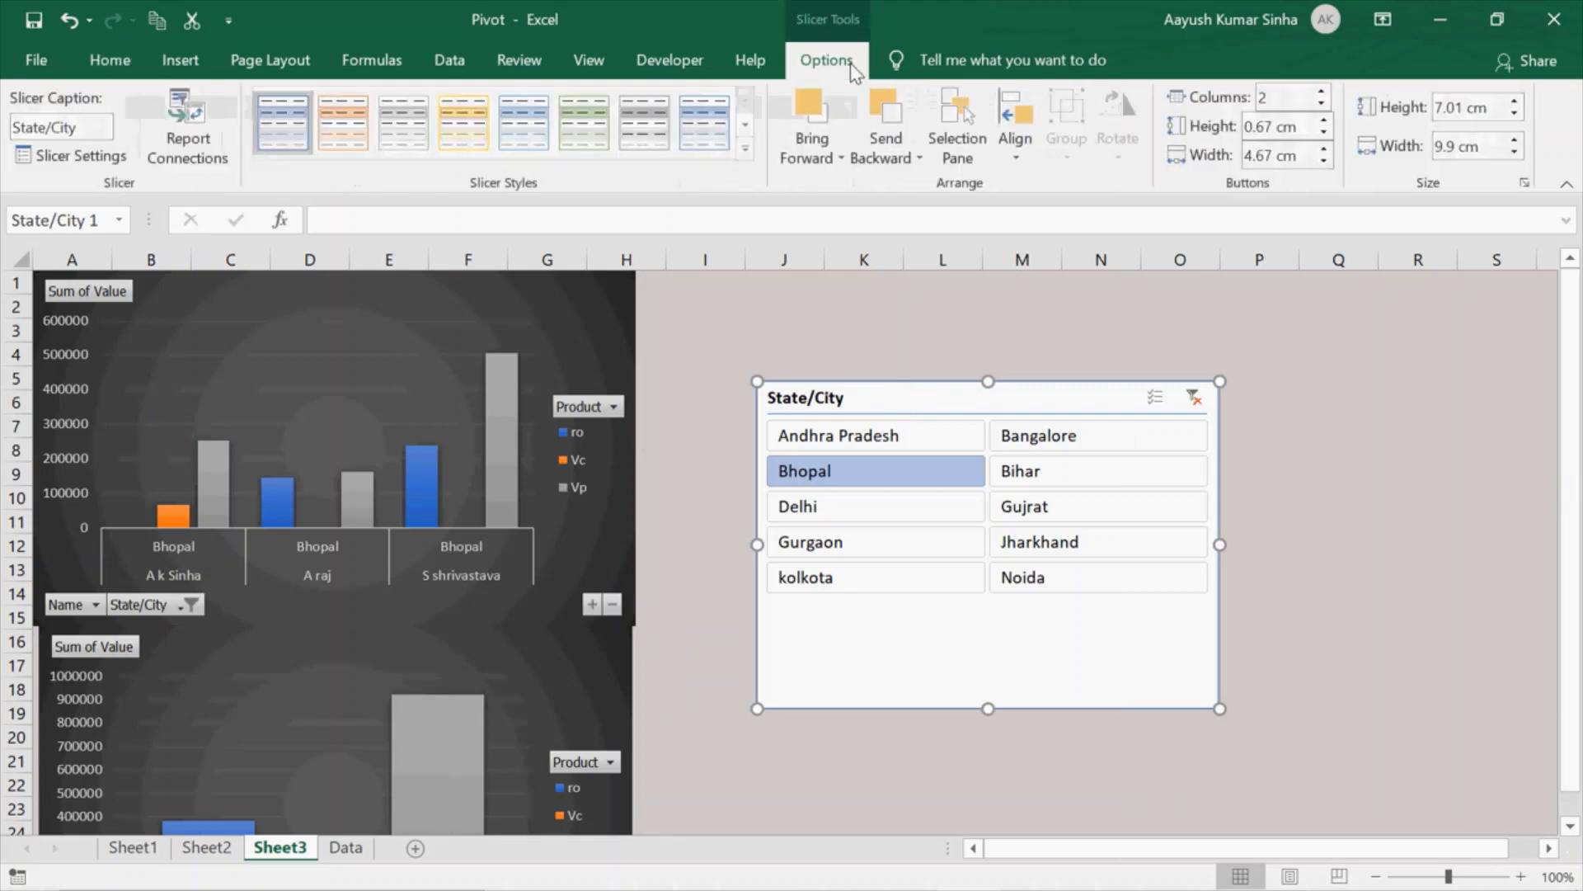
click(745, 125)
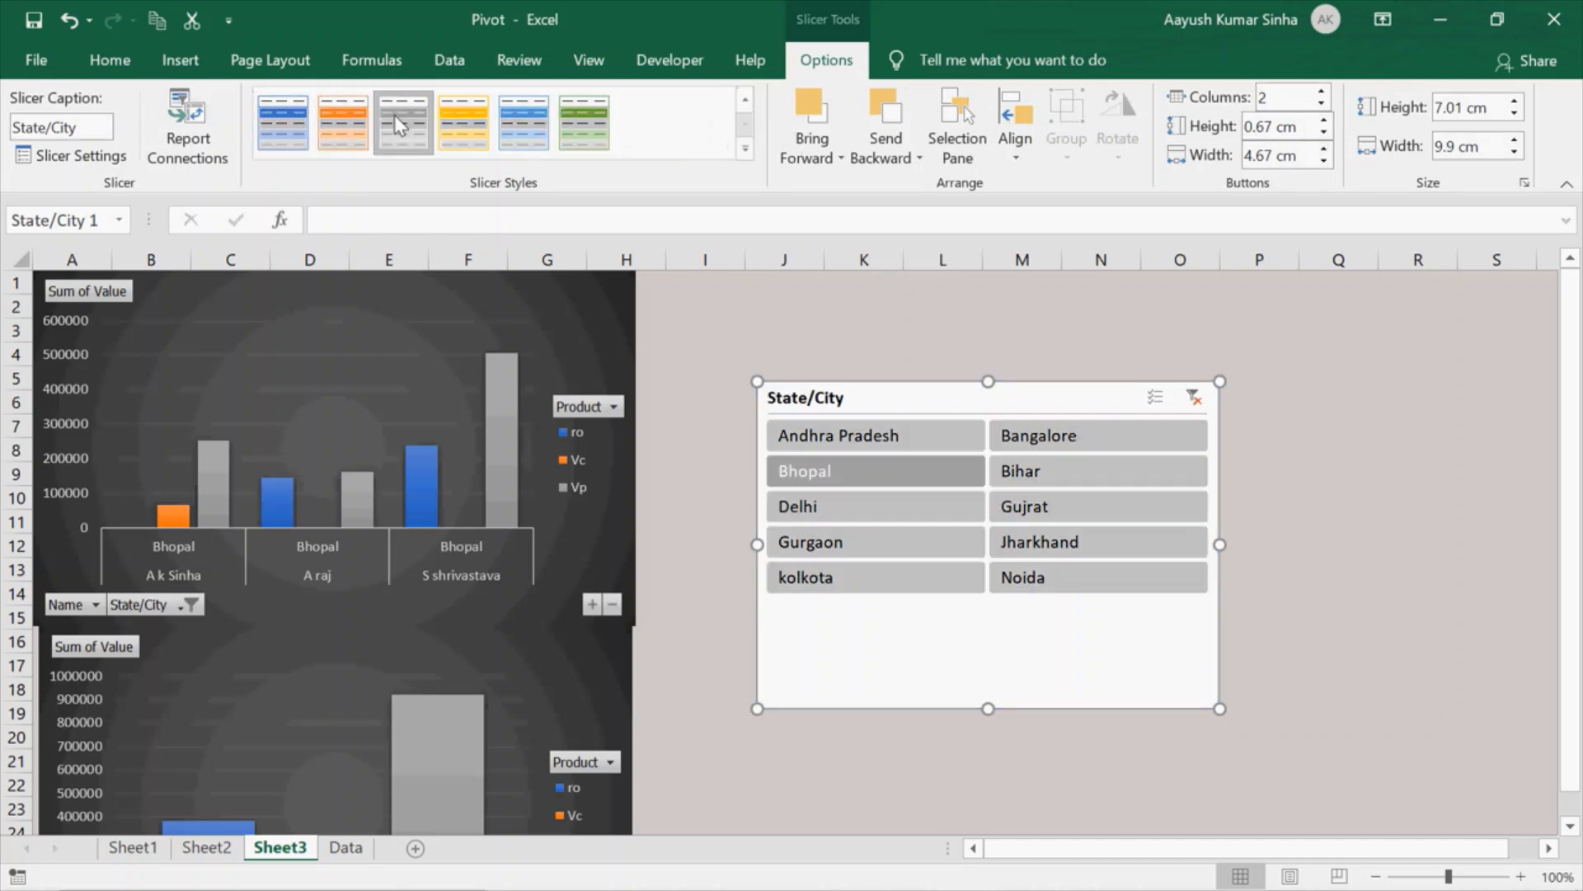
click(422, 116)
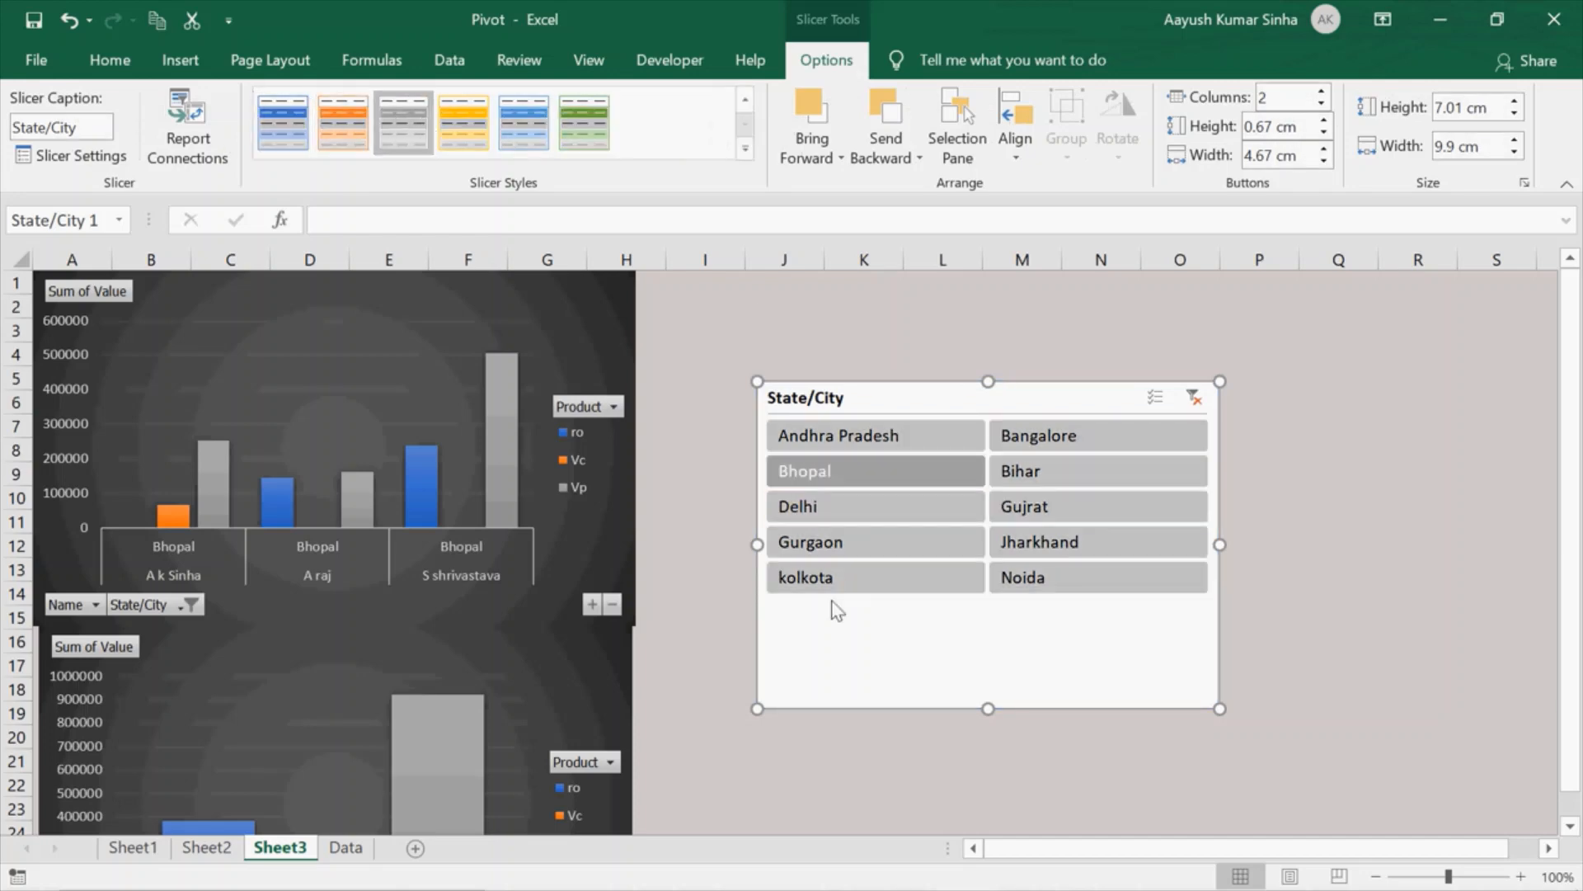